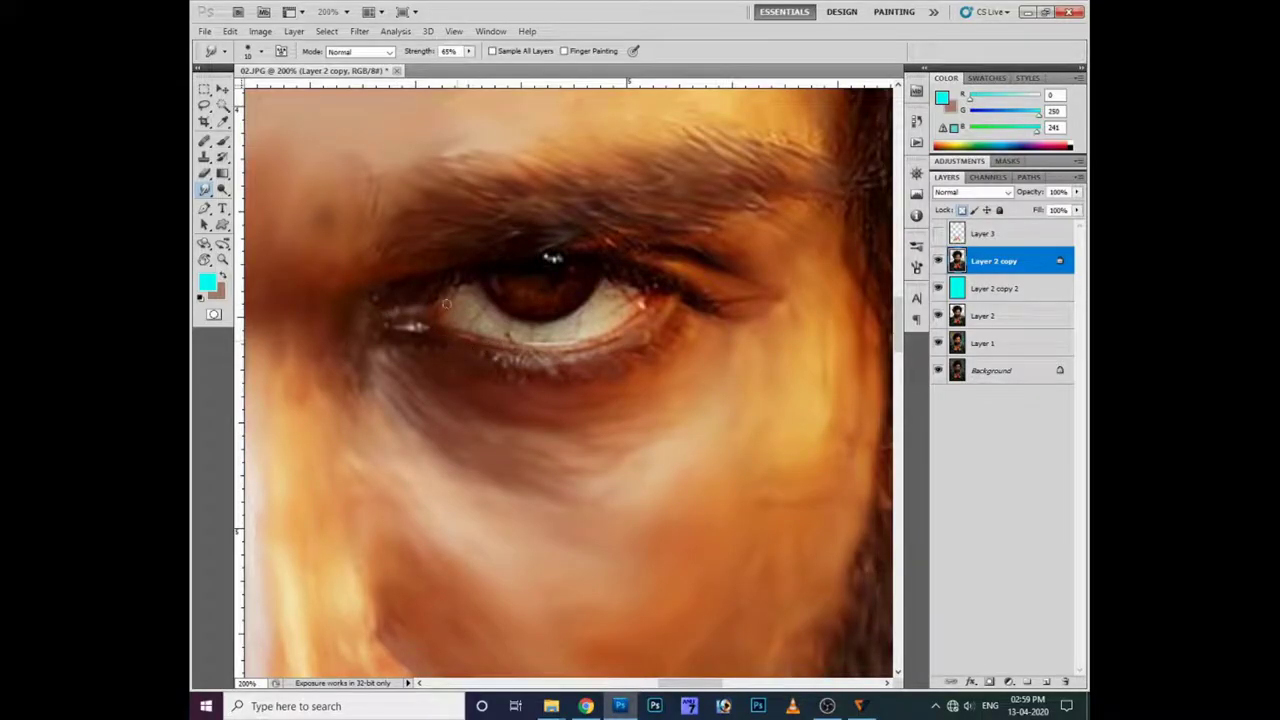
Step: Smudge the eye white, iris, lower lid and inner and outer corners into soft painterly strokes
left_click_drag(465, 292, 455, 310)
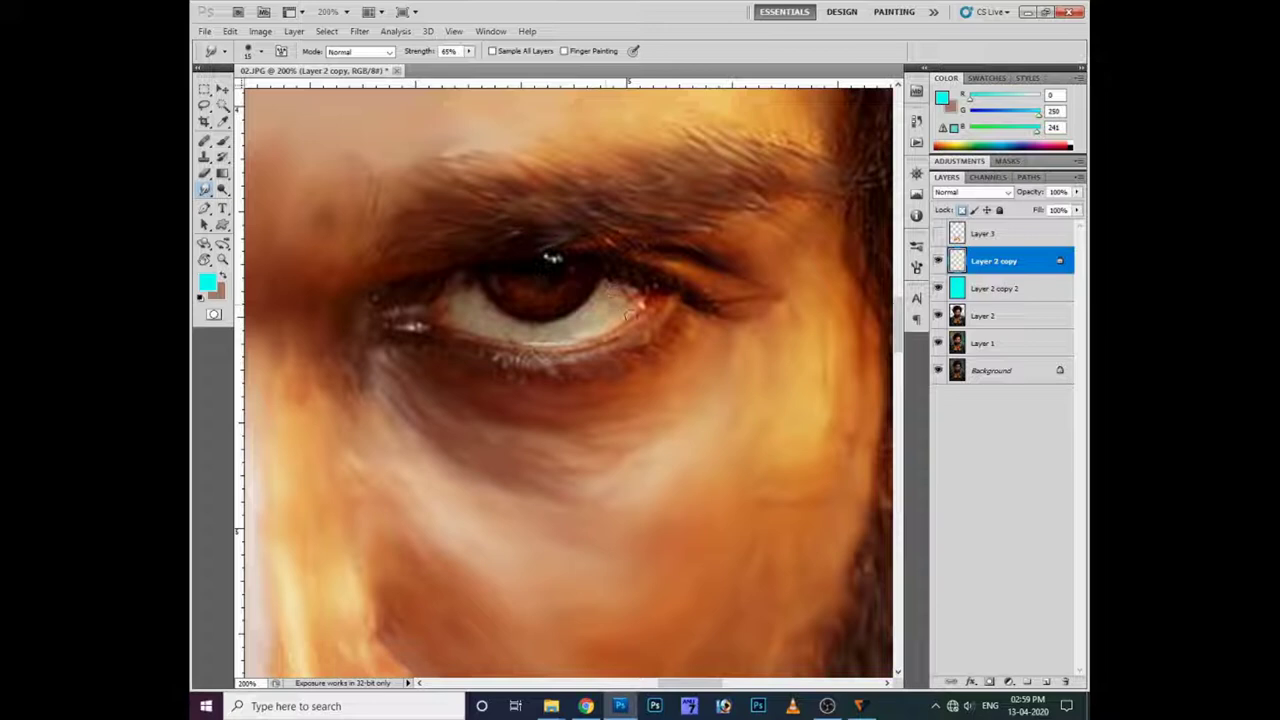
left_click_drag(632, 300, 654, 301)
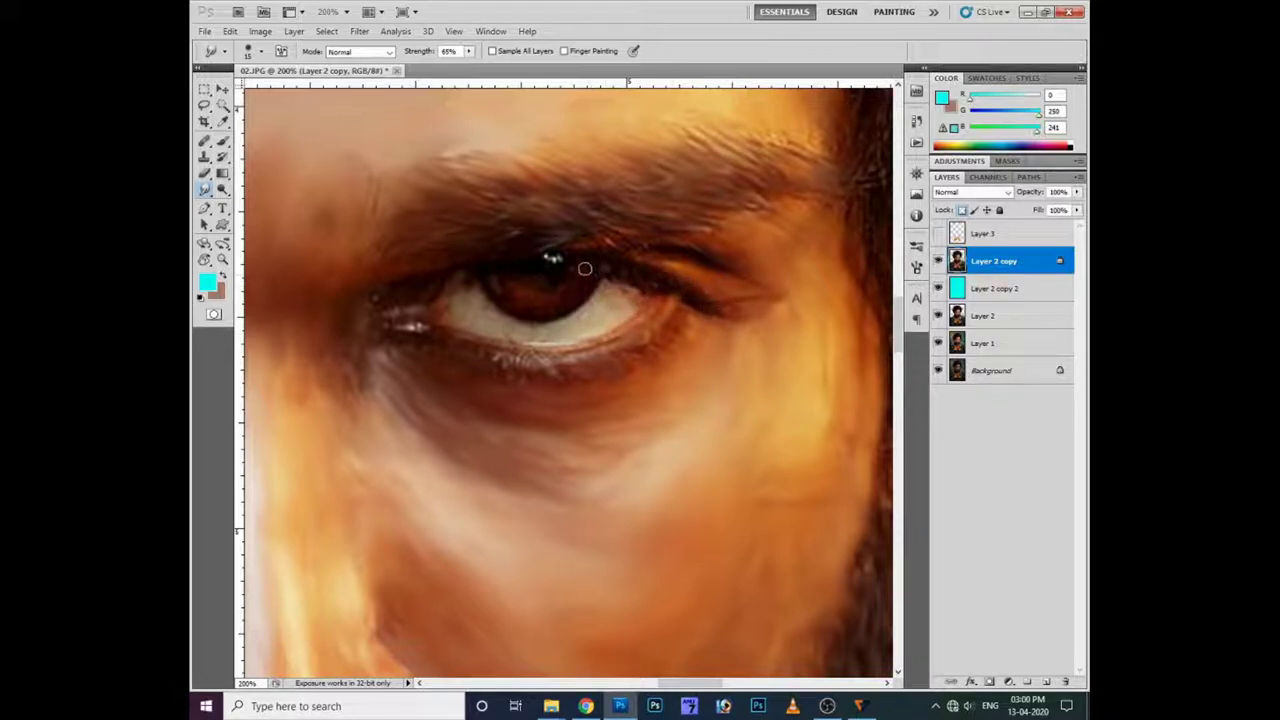
mouse_move(570, 297)
left_mouse_down()
mouse_move(577, 309)
mouse_move(546, 293)
mouse_move(543, 273)
mouse_move(551, 281)
left_mouse_up()
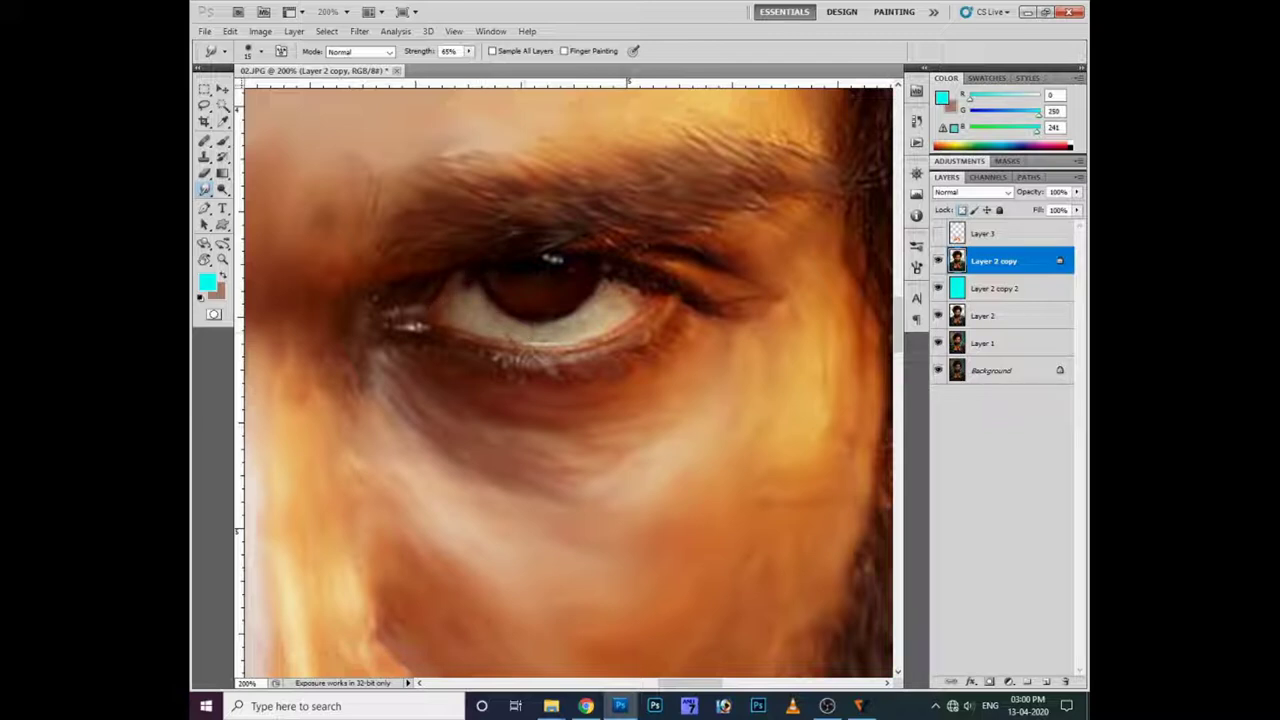
mouse_move(632, 300)
left_mouse_down()
mouse_move(544, 342)
mouse_move(530, 364)
left_mouse_up()
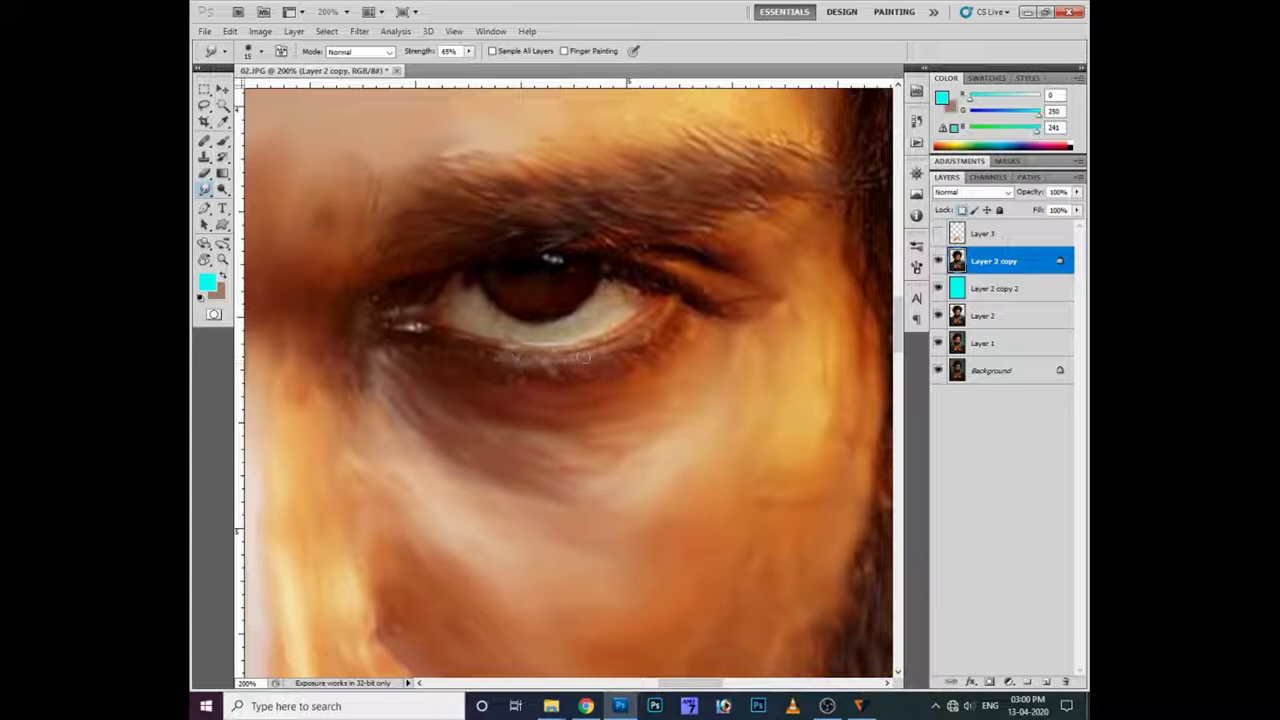
left_click_drag(415, 325, 412, 307)
mouse_move(348, 264)
left_mouse_down()
mouse_move(457, 289)
mouse_move(586, 295)
left_mouse_up()
left_click_drag(409, 314, 425, 309)
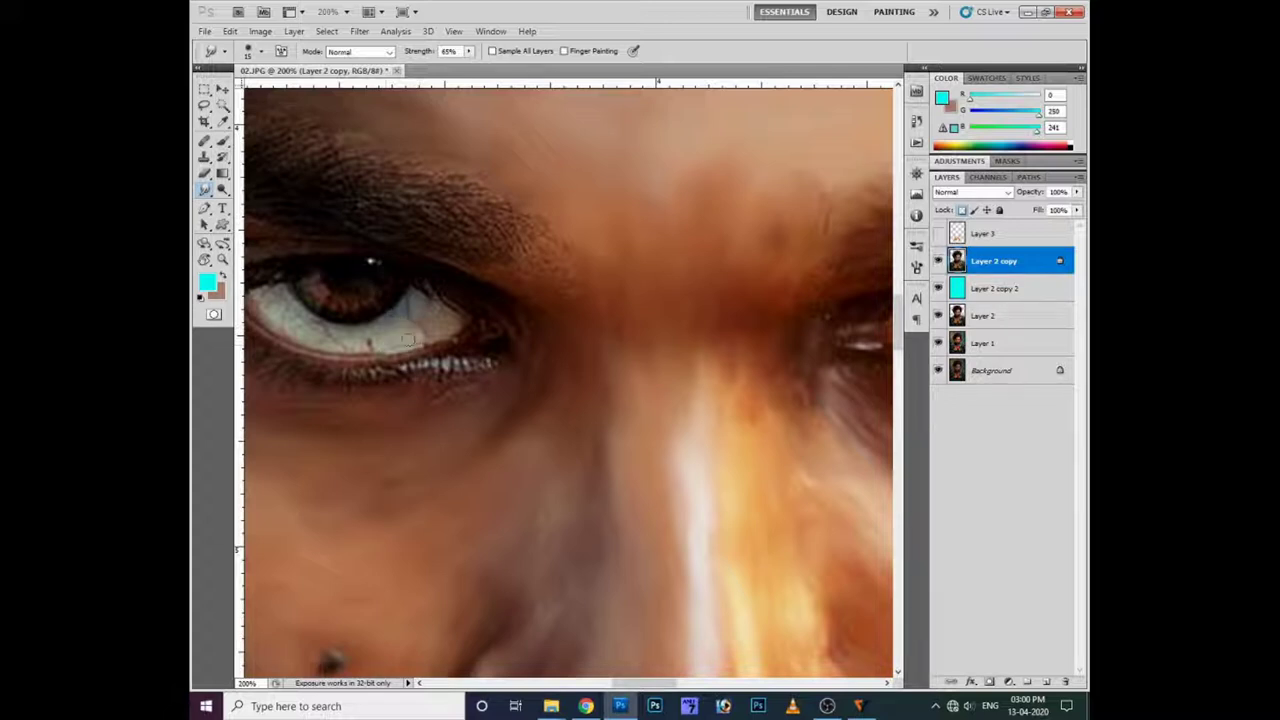
left_click_drag(420, 363, 510, 381)
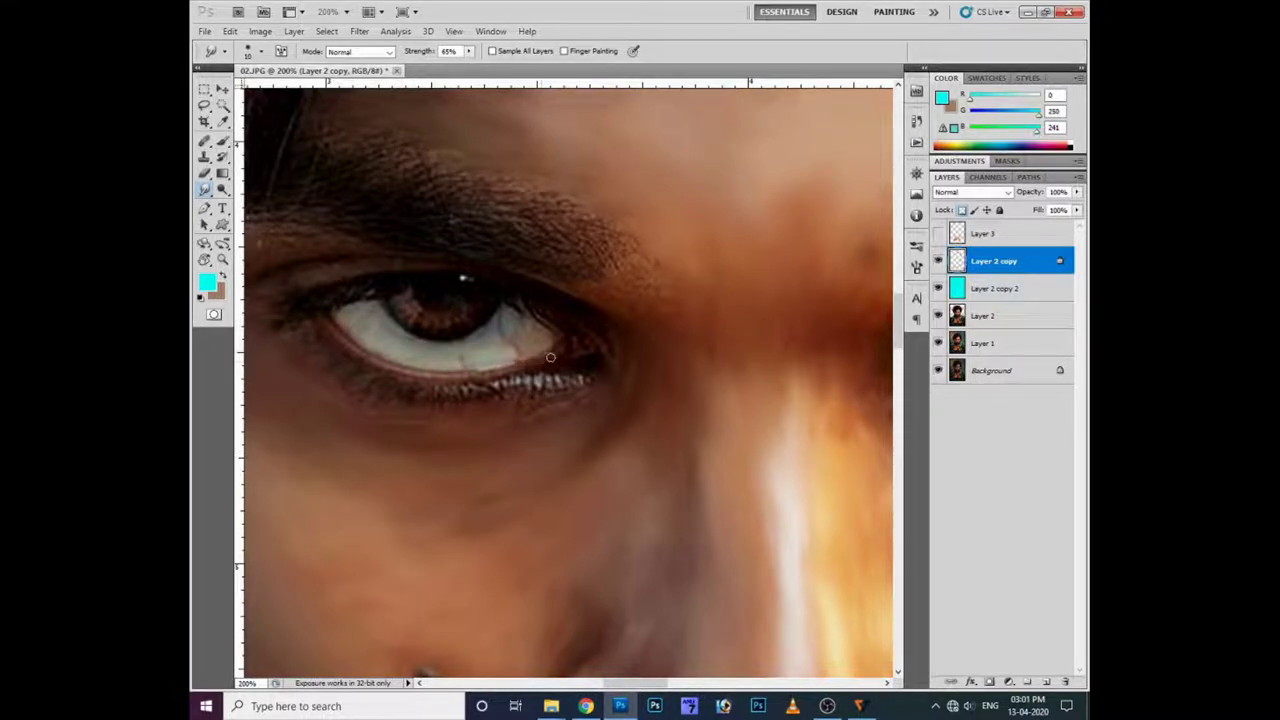
Step: Choose the 64 px soft round brush preset for the Smudge tool from the canvas brush picker
right_click(400, 377)
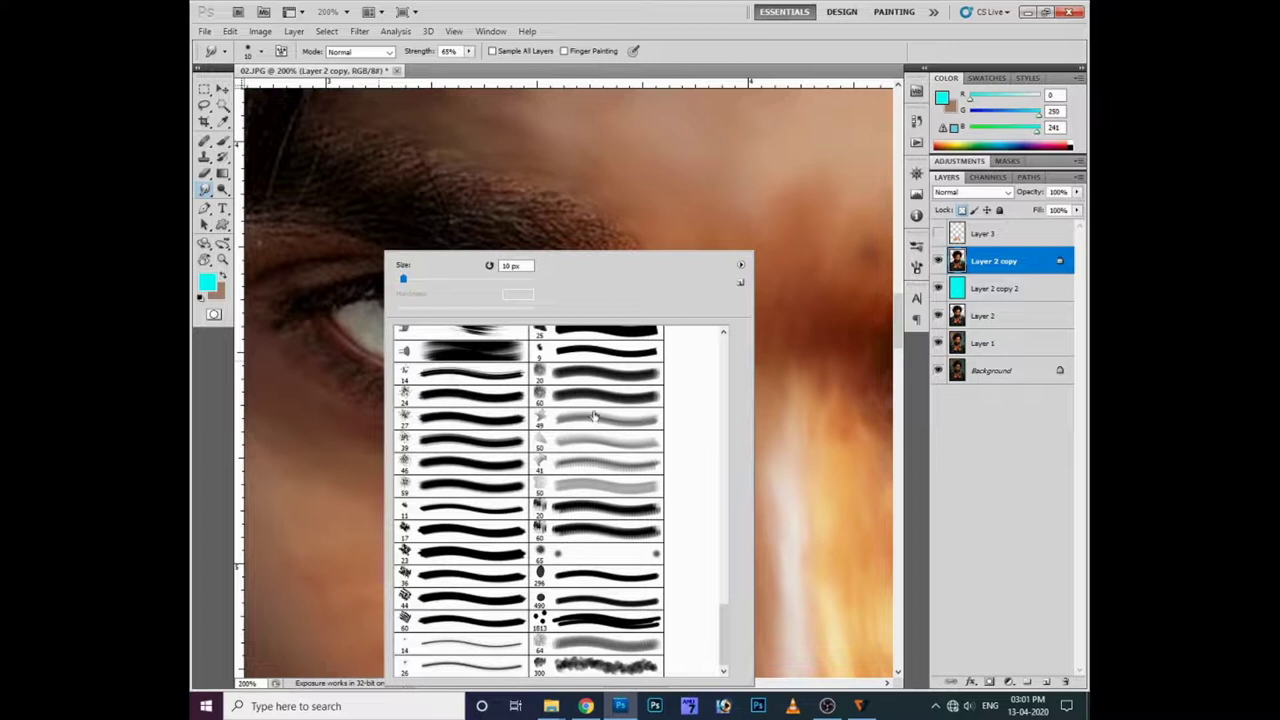
double_click(570, 626)
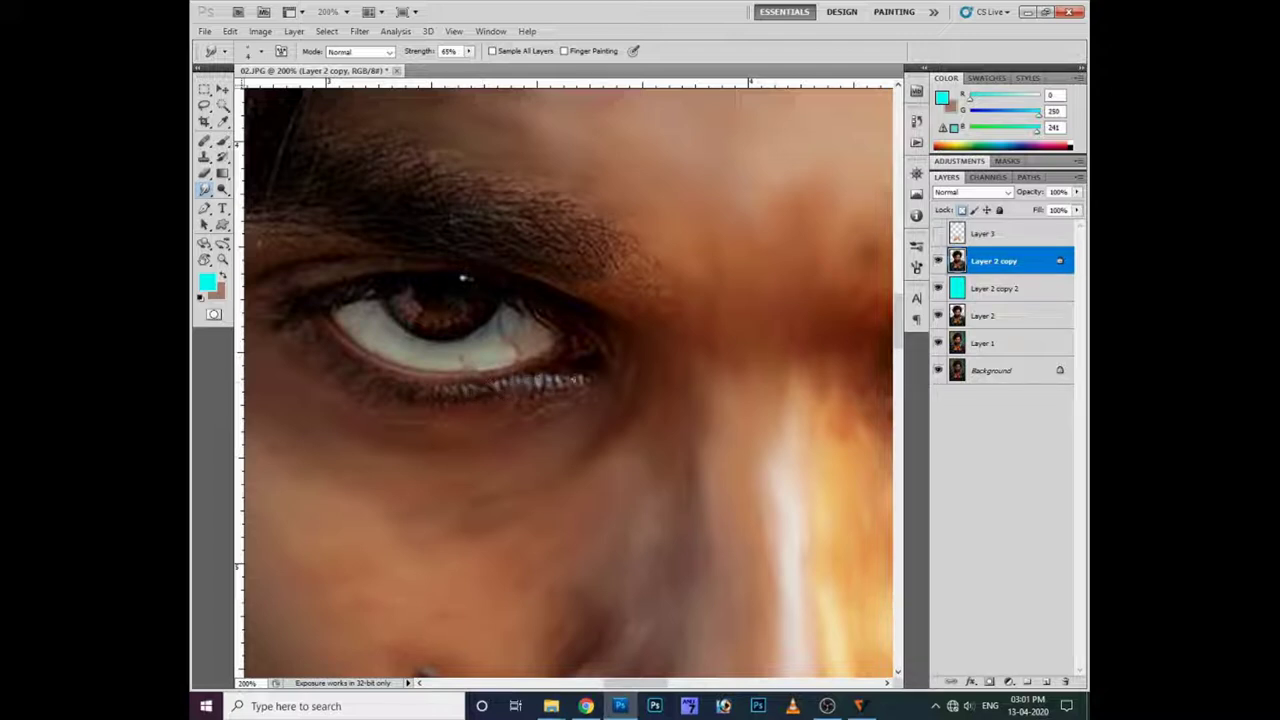
right_click(545, 392)
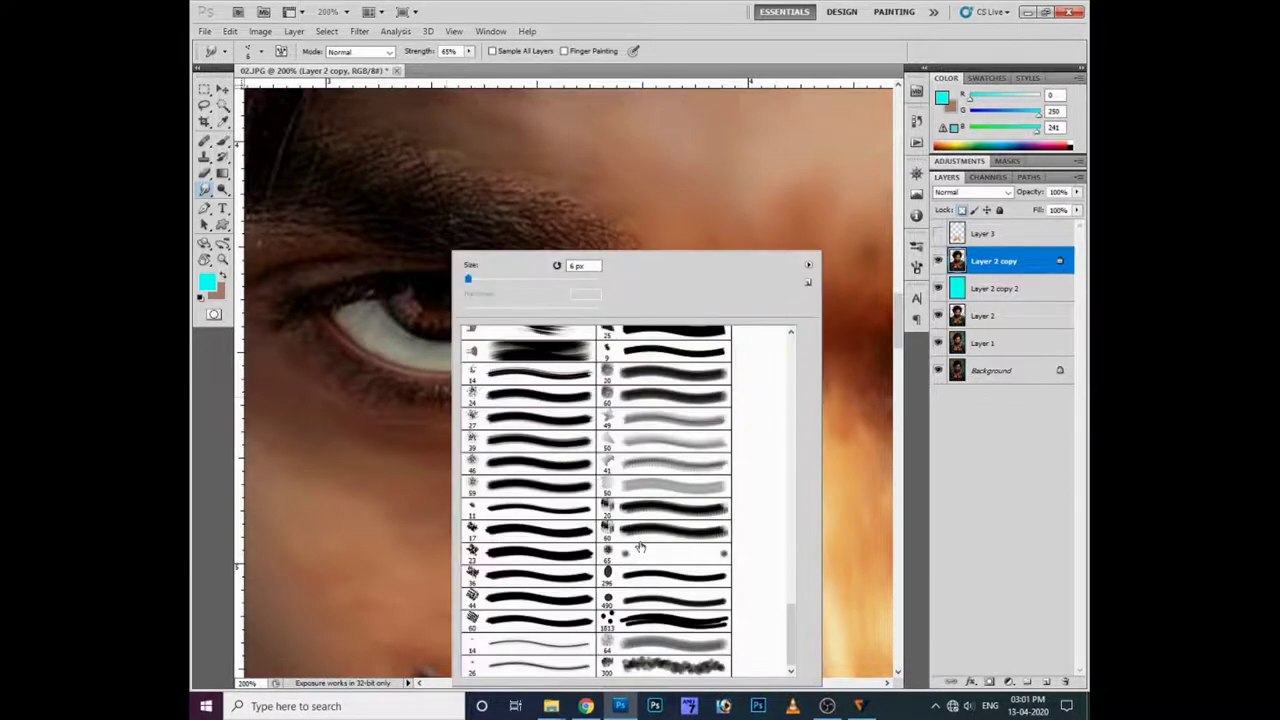
key("Escape")
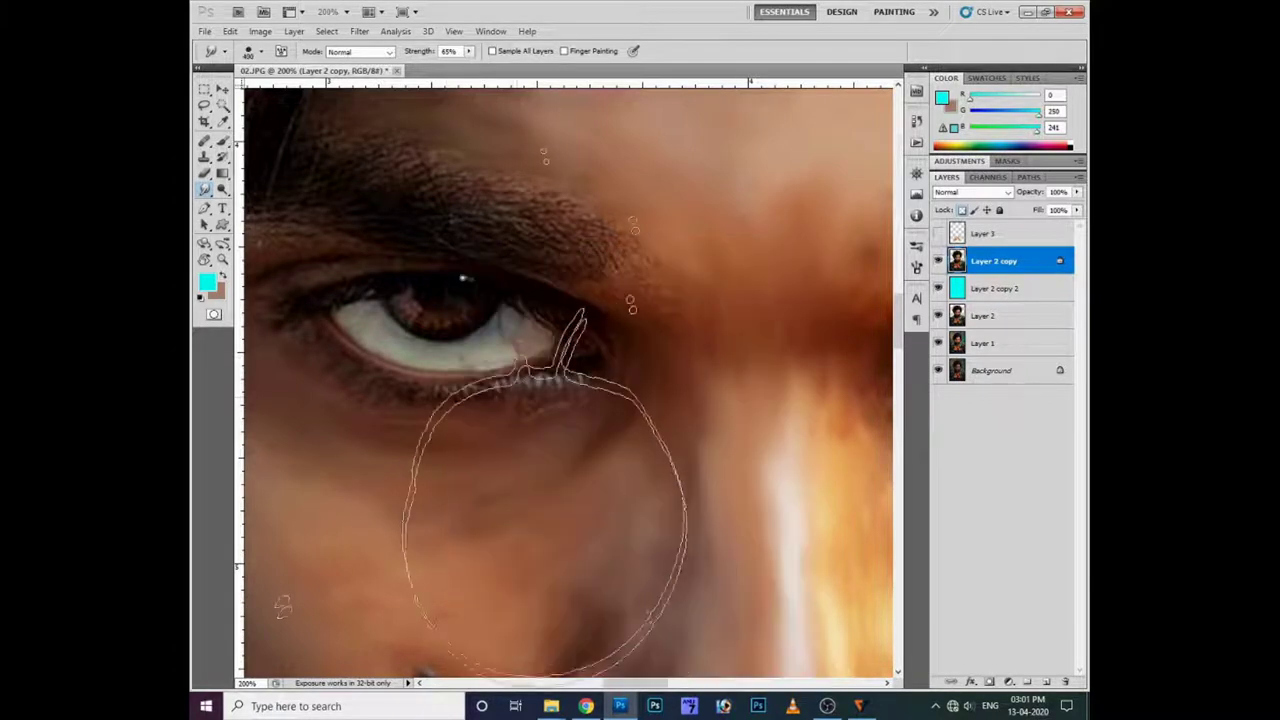
right_click(517, 397)
left_click(712, 645)
key("Return")
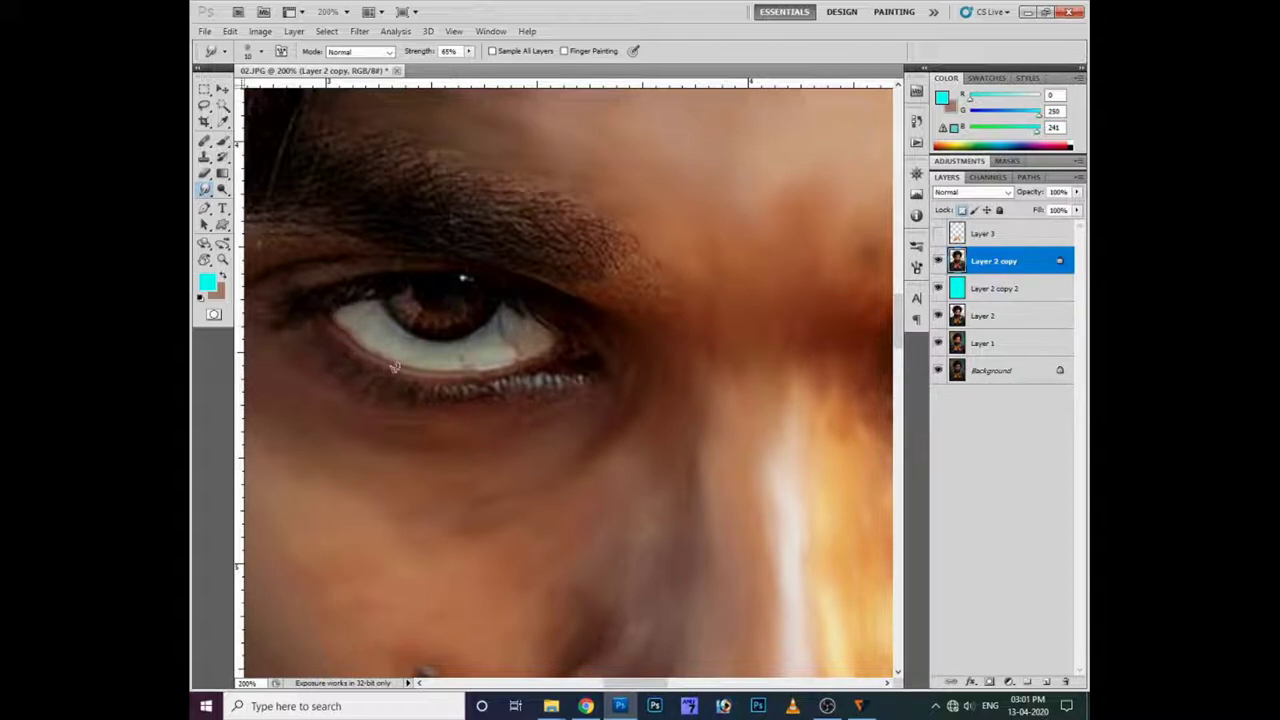
Step: Shrink the brush and smudge the eyebrow hairs, blending the brow into the eyelid
left_click_drag(633, 323, 823, 363)
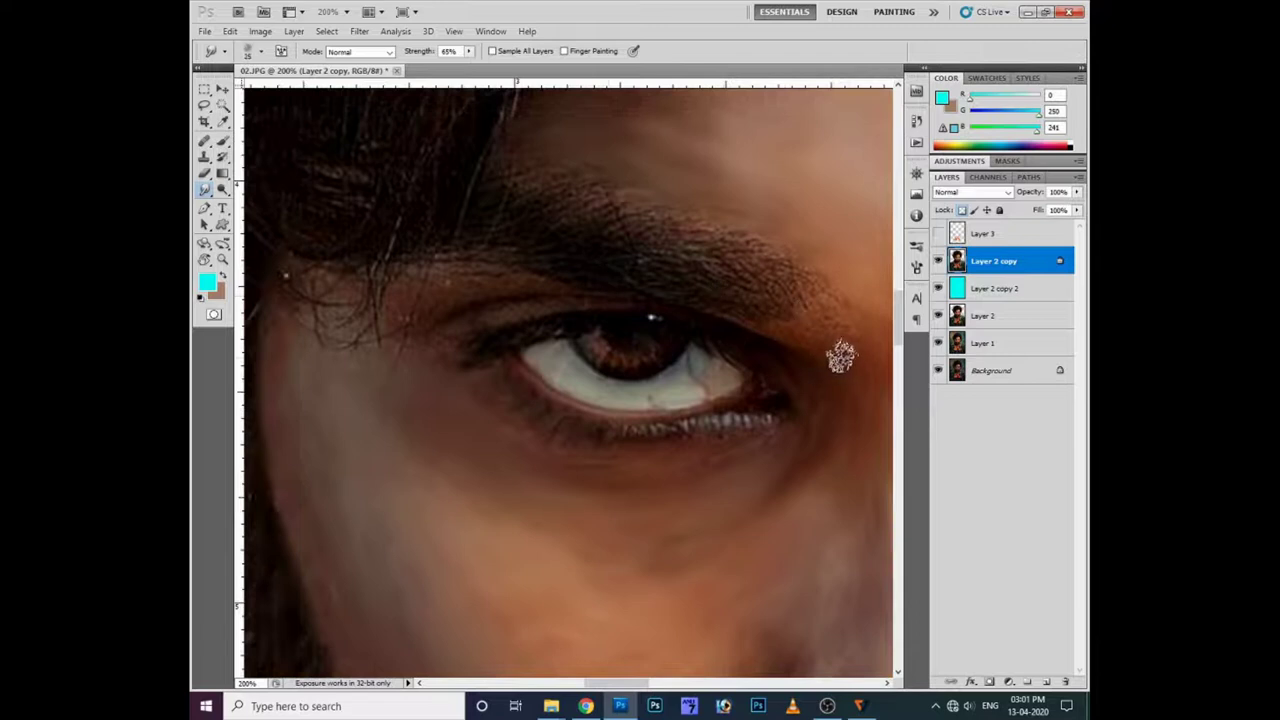
key("bracketleft")
key("bracketleft")
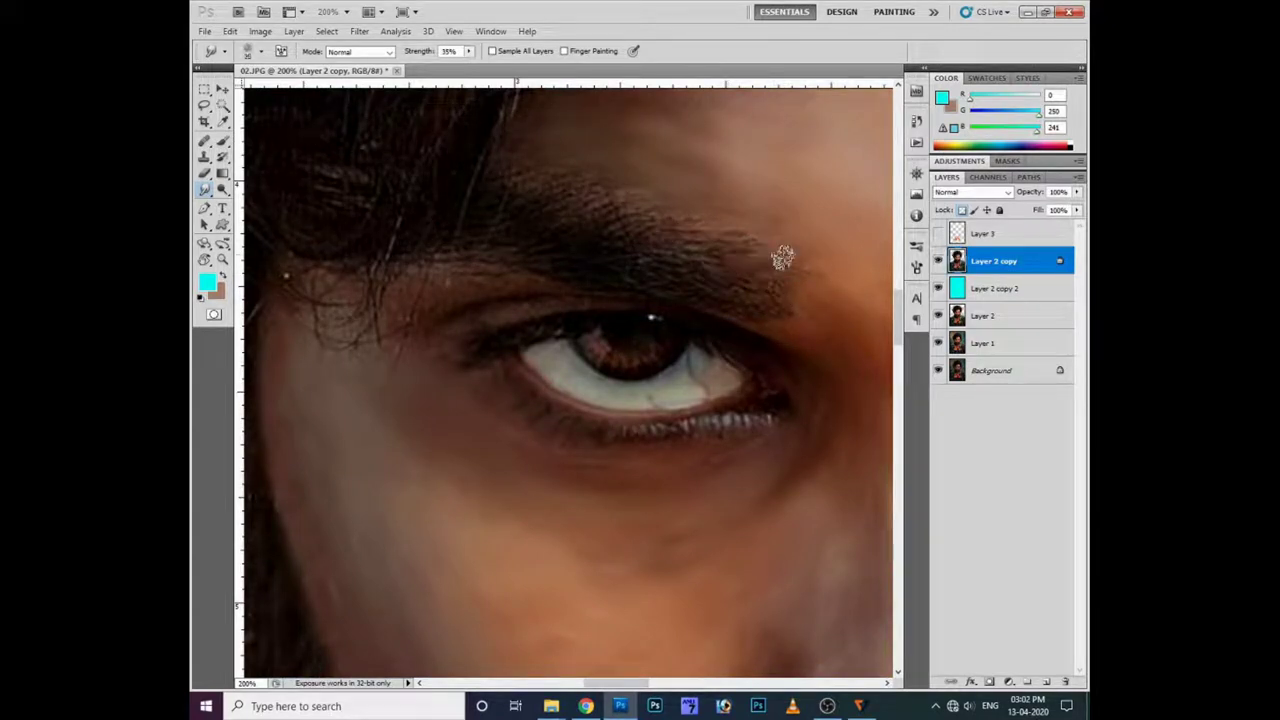
left_click_drag(726, 280, 518, 180)
left_click_drag(654, 194, 551, 220)
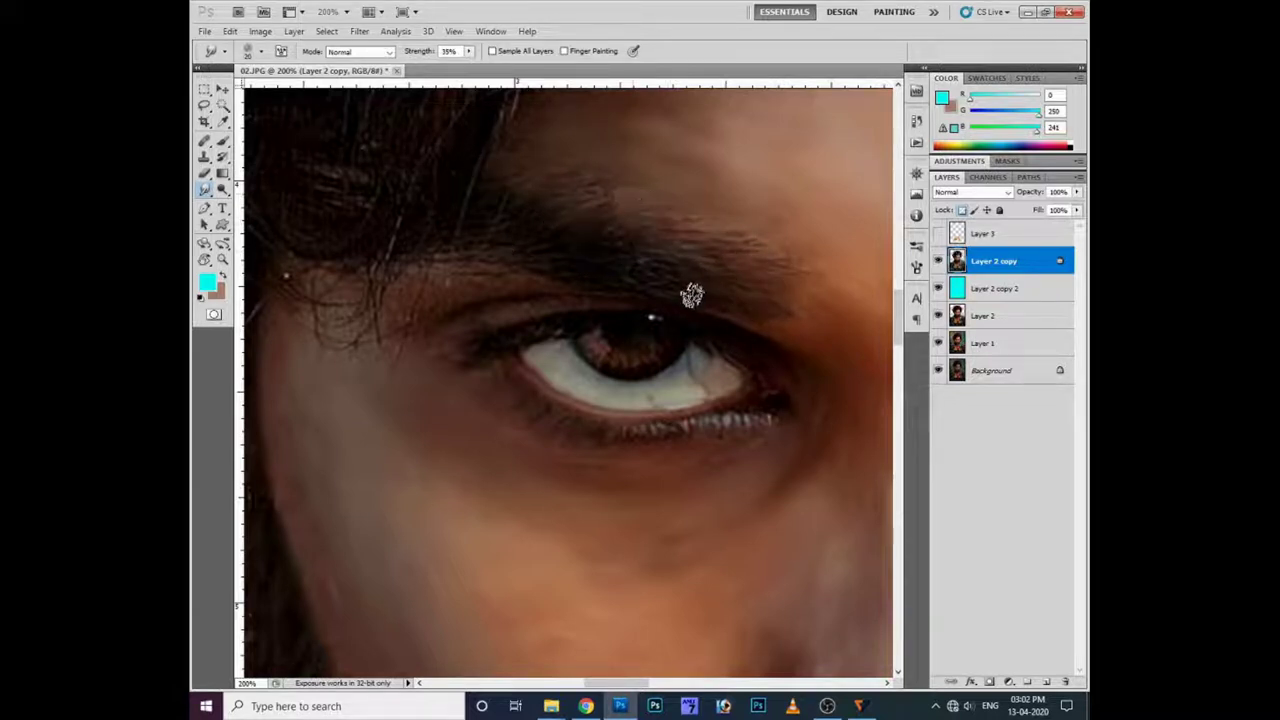
left_click_drag(672, 275, 509, 234)
mouse_move(509, 286)
left_mouse_down()
mouse_move(421, 357)
mouse_move(500, 306)
mouse_move(463, 360)
mouse_move(553, 331)
left_mouse_up()
Step: Smudge the upper eyelid, lower iris edge and lower lash line into smooth strokes
left_click_drag(658, 323, 610, 340)
left_click_drag(653, 373, 629, 378)
left_click_drag(630, 422, 657, 426)
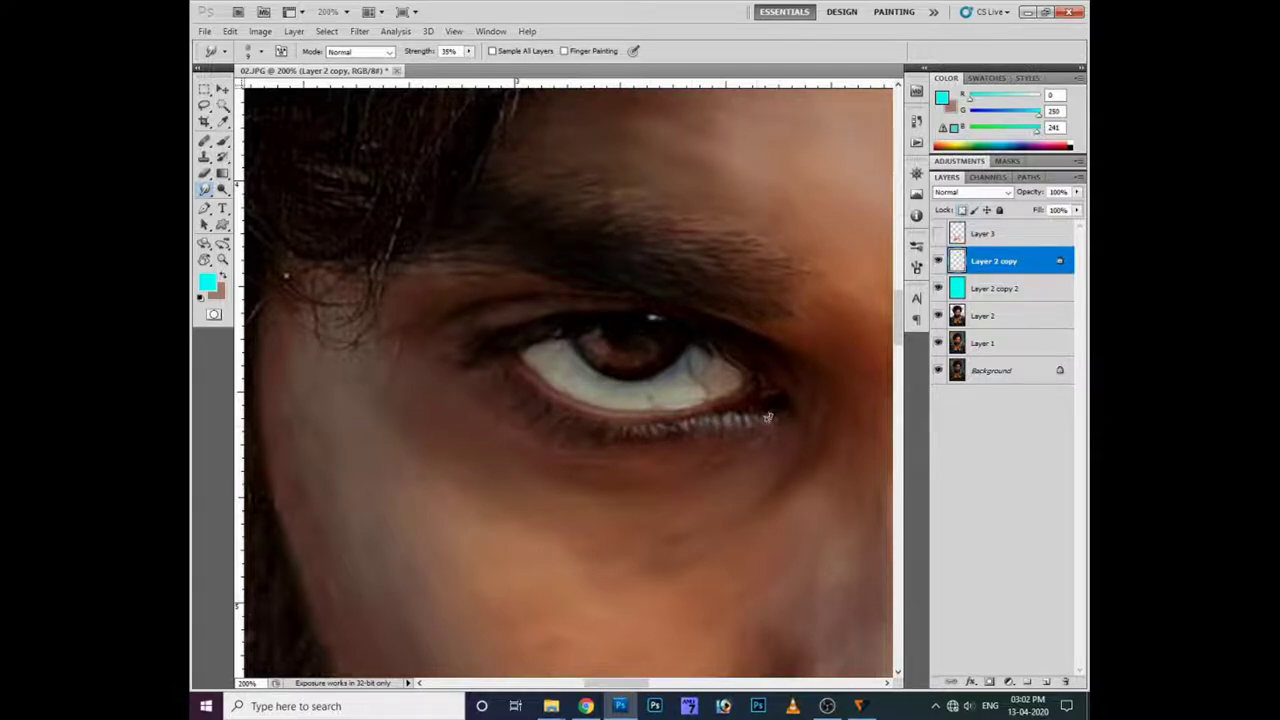
key("ctrl+minus")
key("ctrl+minus")
Step: Hide the cyan fill layer and toggle the layer above to compare the face with and without smudging
key("ctrl+plus")
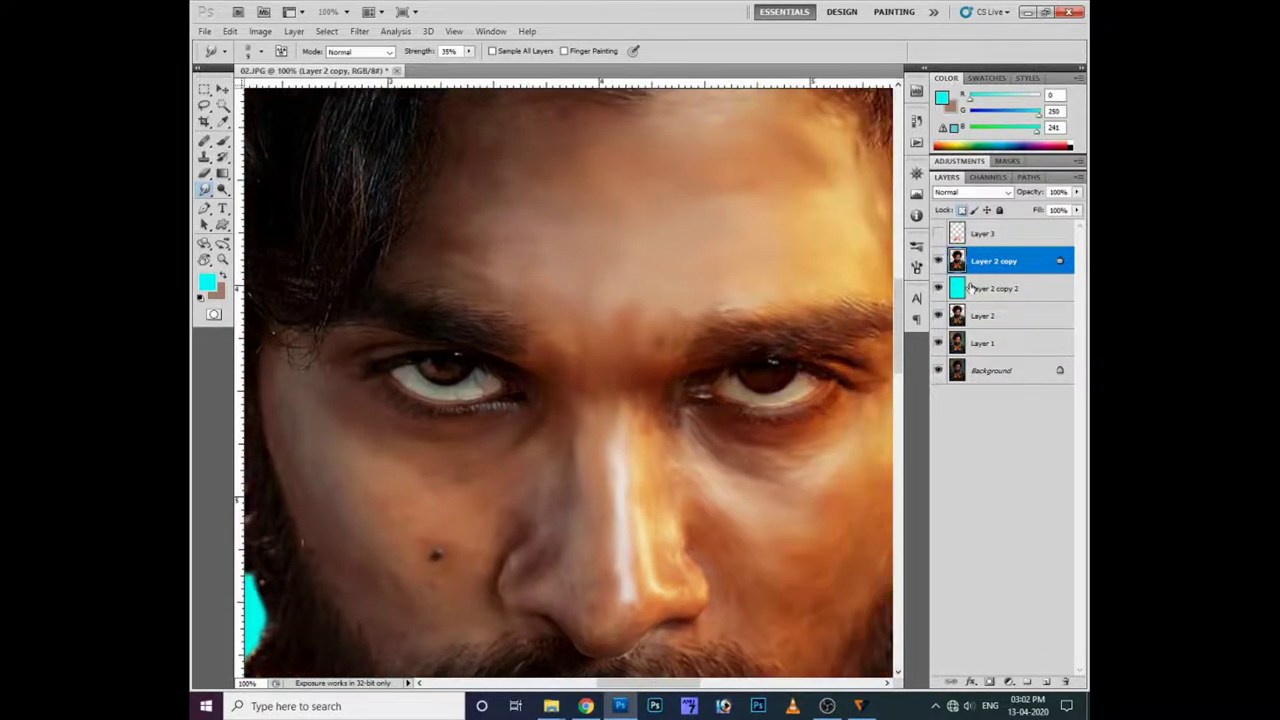
left_click(938, 288)
left_click(938, 261)
left_click(938, 261)
left_click(938, 261)
left_click(938, 261)
left_click(938, 261)
key("ctrl+minus")
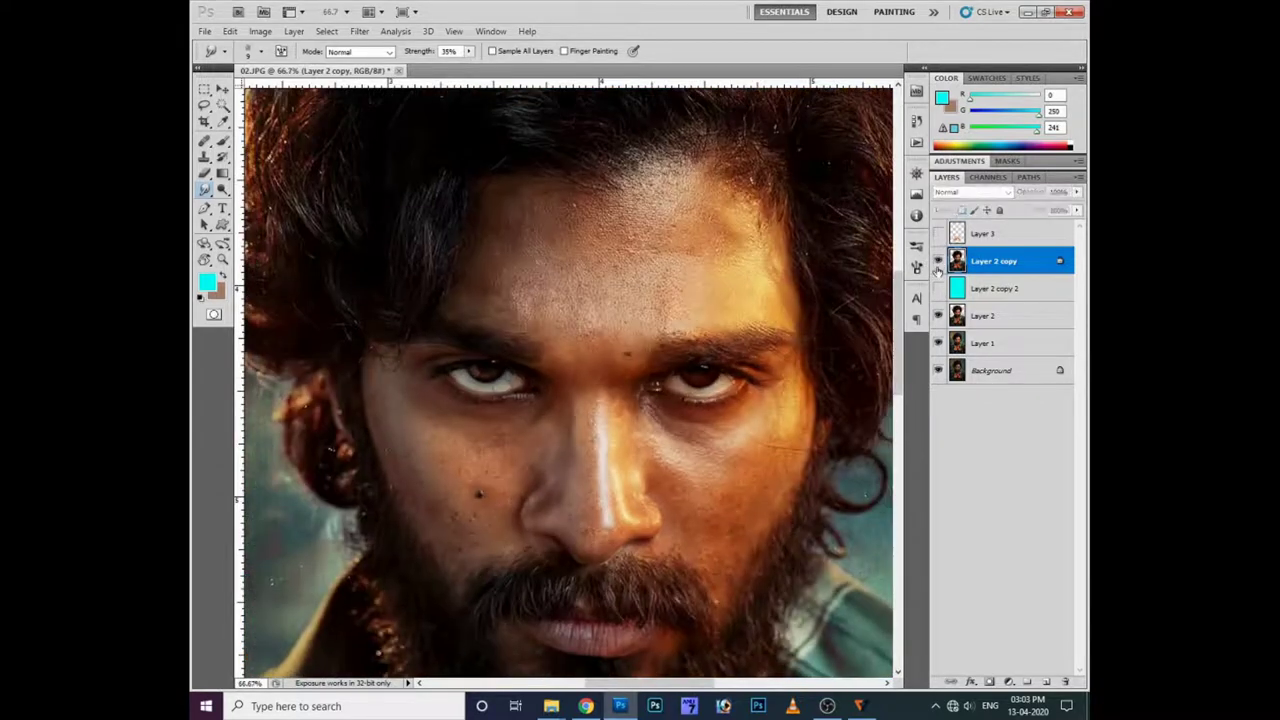
scroll(618, 535, "down", 3)
scroll(640, 440, "up", 4)
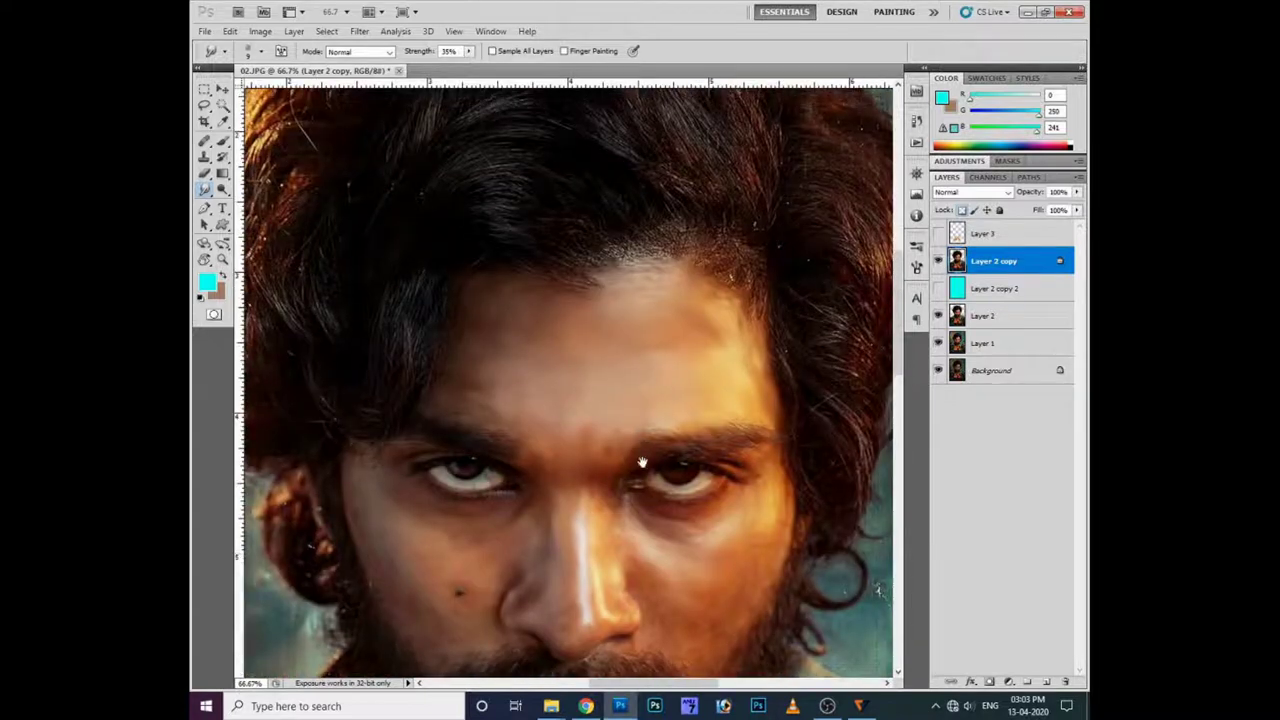
scroll(655, 470, "up", 2)
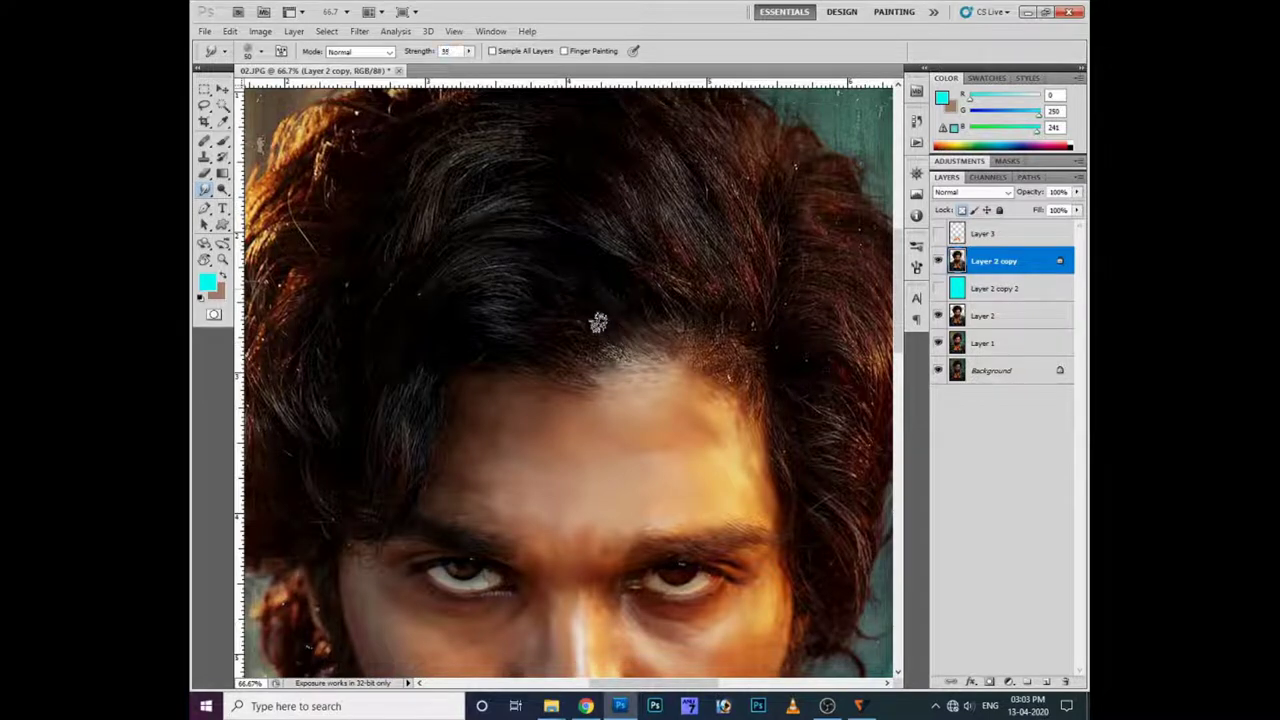
Step: Smudge the hairline above the forehead, smearing dark hair down over it
left_click_drag(606, 330, 614, 357)
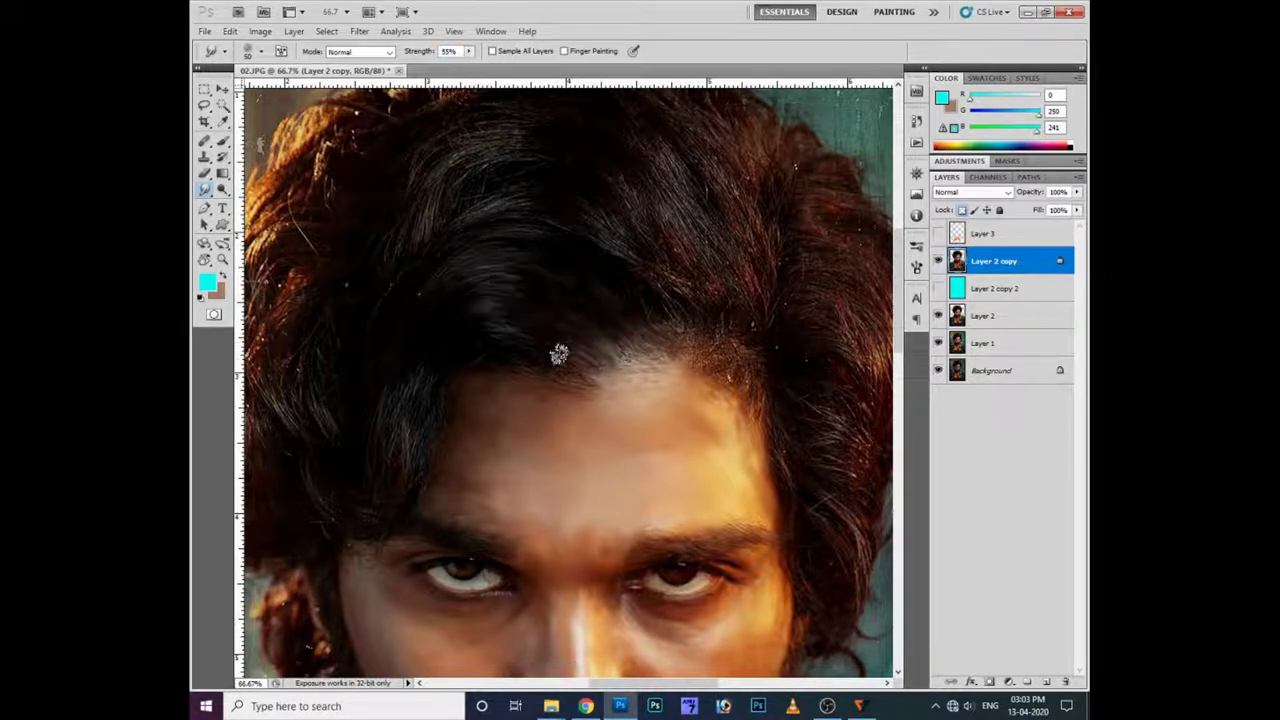
mouse_move(680, 285)
left_mouse_down()
mouse_move(695, 340)
mouse_move(723, 371)
left_mouse_up()
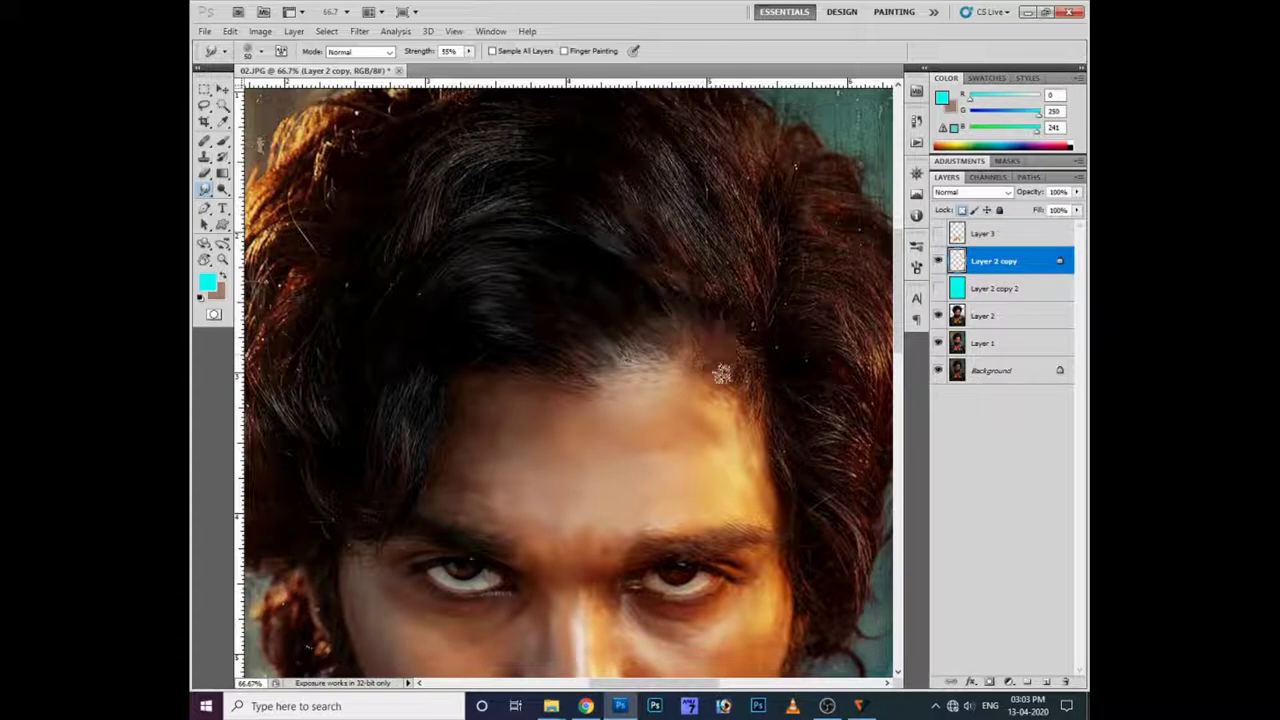
left_click_drag(654, 314, 726, 366)
left_click_drag(637, 231, 657, 211)
Step: Show the cyan layer again and blend the crown strands and top hair edge into it
left_click(938, 288)
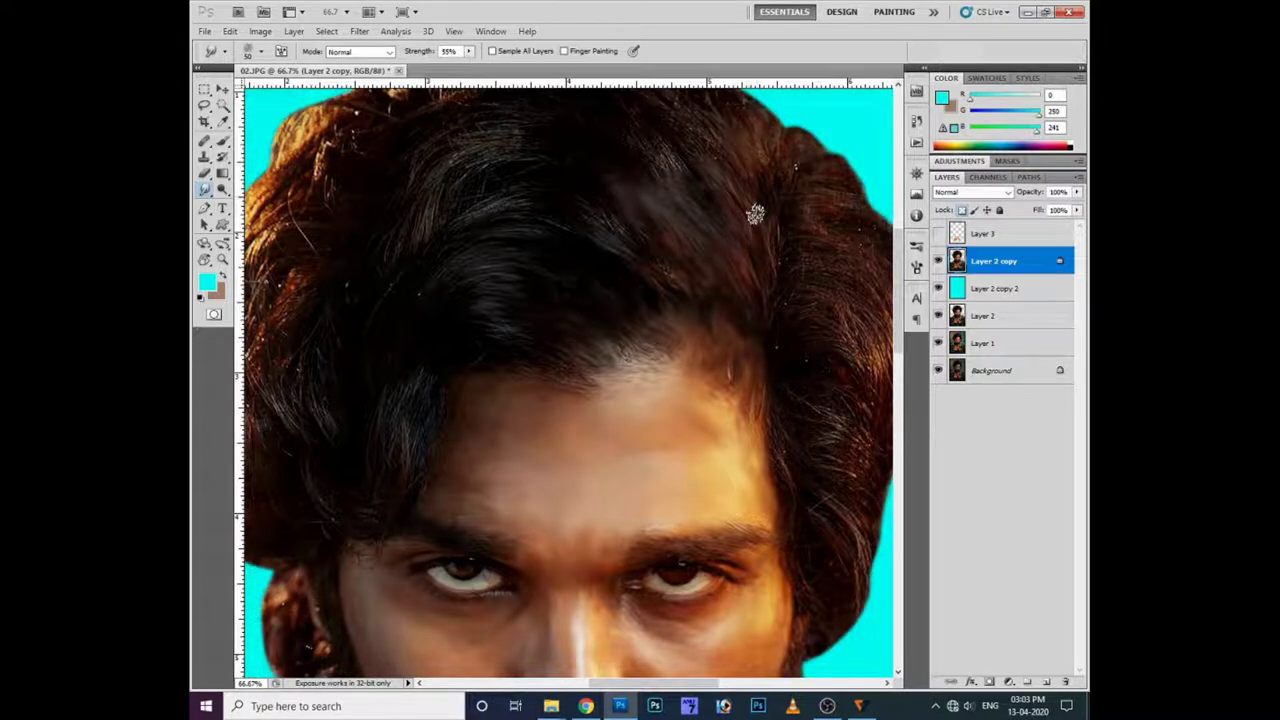
scroll(765, 250, "up", 3)
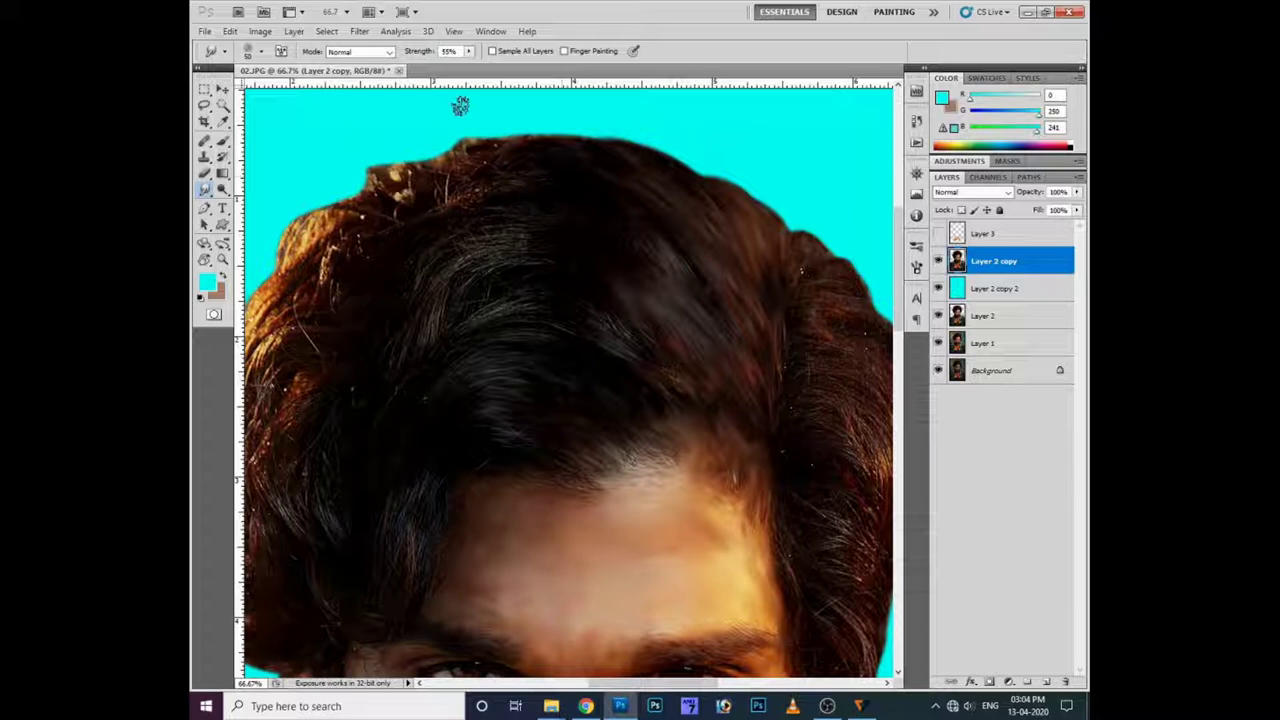
left_click_drag(526, 263, 667, 271)
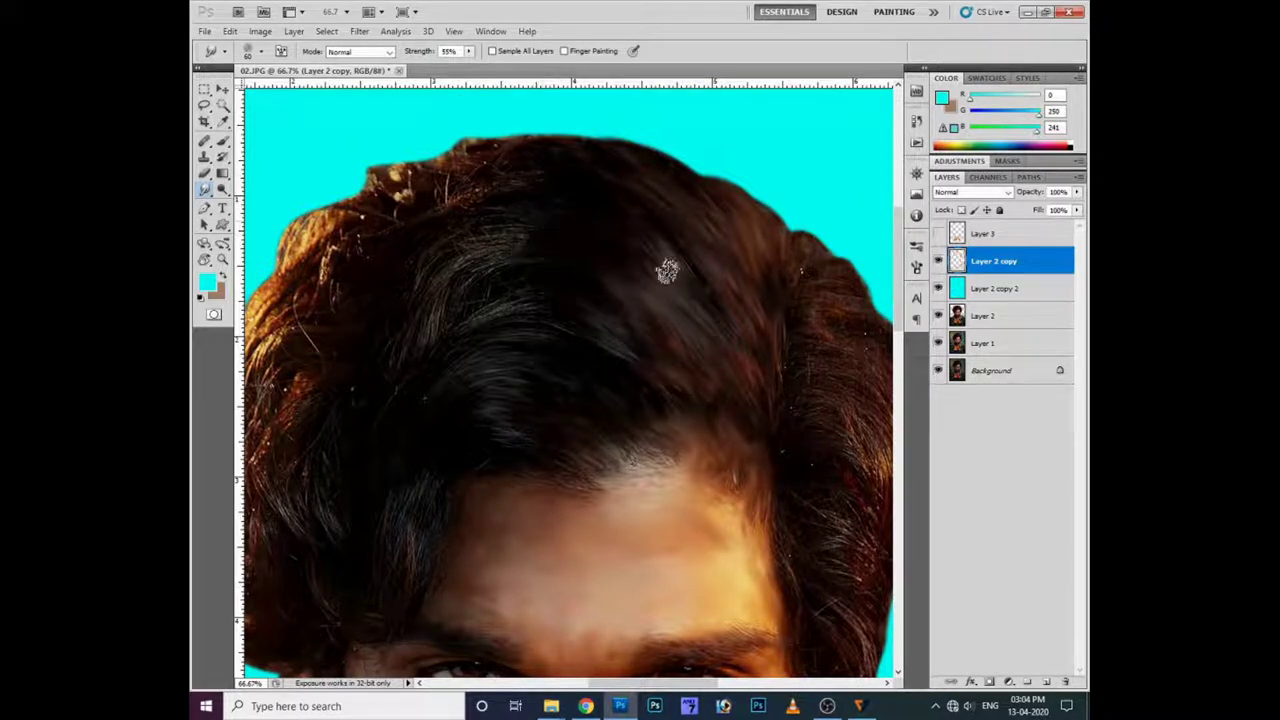
mouse_move(506, 186)
left_mouse_down()
mouse_move(606, 154)
mouse_move(452, 150)
mouse_move(413, 188)
mouse_move(571, 243)
mouse_move(437, 246)
mouse_move(534, 277)
mouse_move(466, 263)
mouse_move(599, 321)
left_mouse_up()
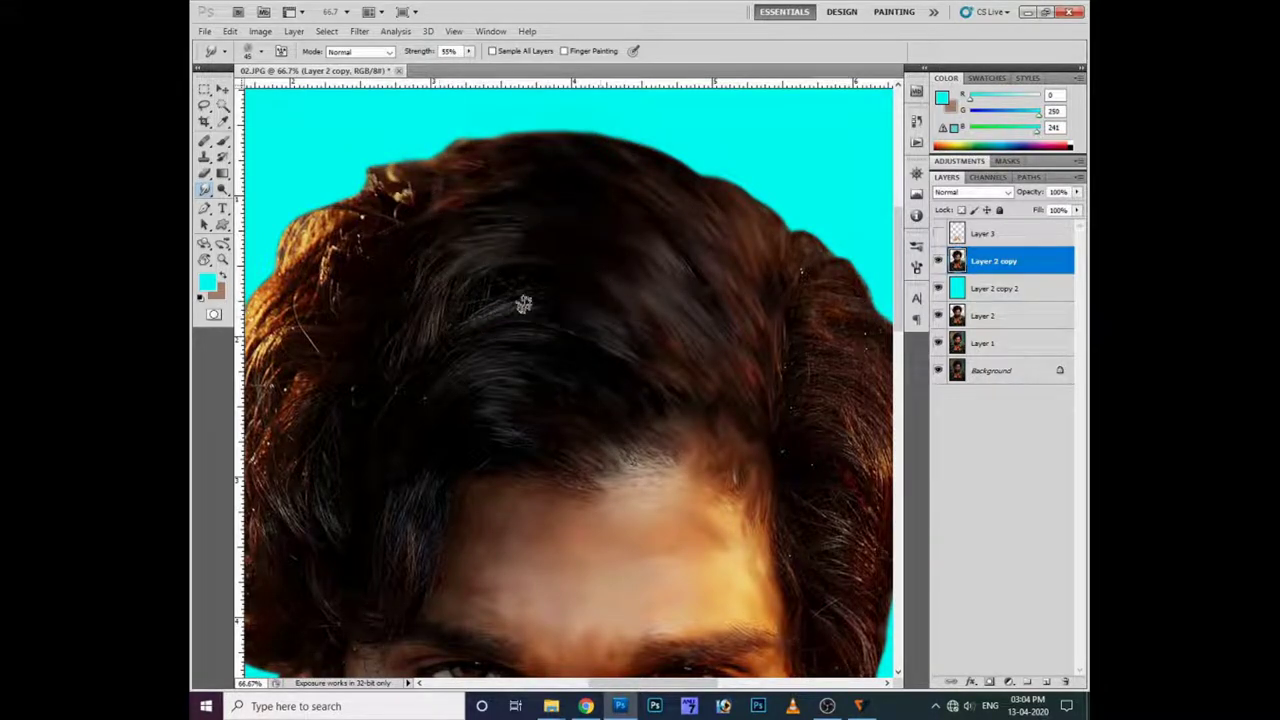
left_click_drag(526, 302, 466, 298)
mouse_move(486, 360)
left_mouse_down()
mouse_move(639, 363)
mouse_move(471, 300)
left_mouse_up()
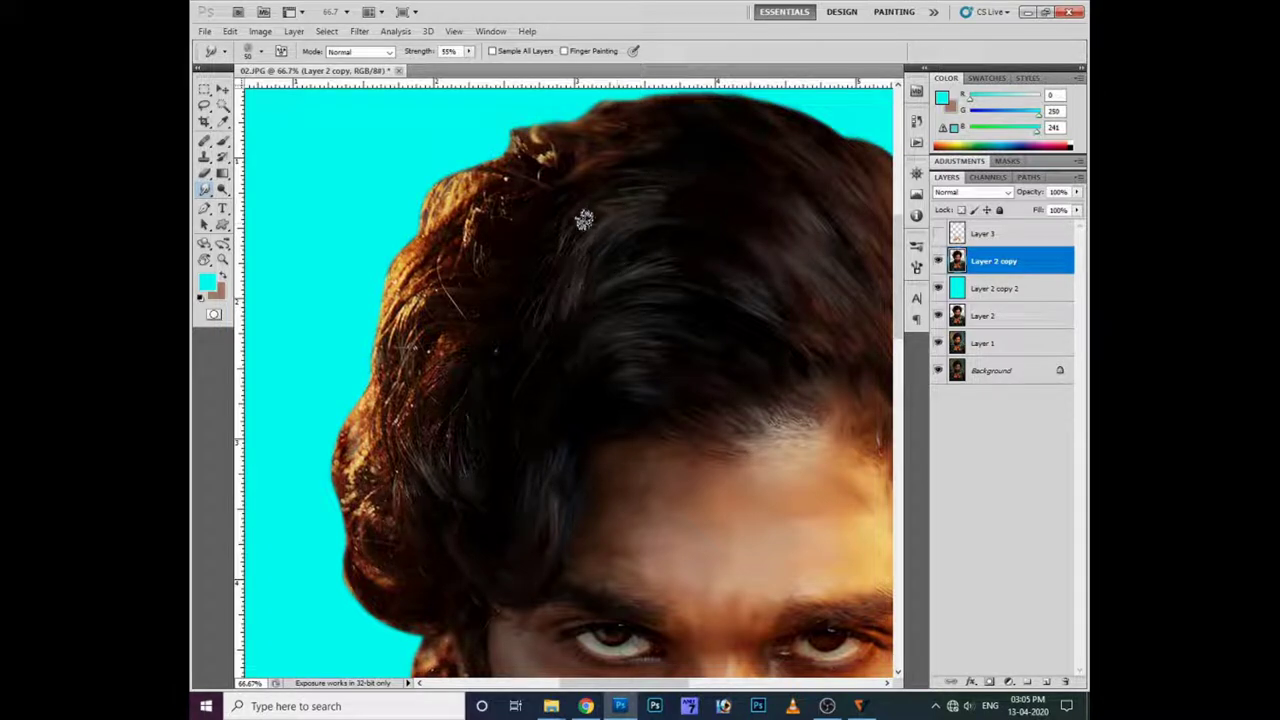
Step: At 55% smudge strength, soften the hair edge beside the ear and along the cheek
key("7")
key("5")
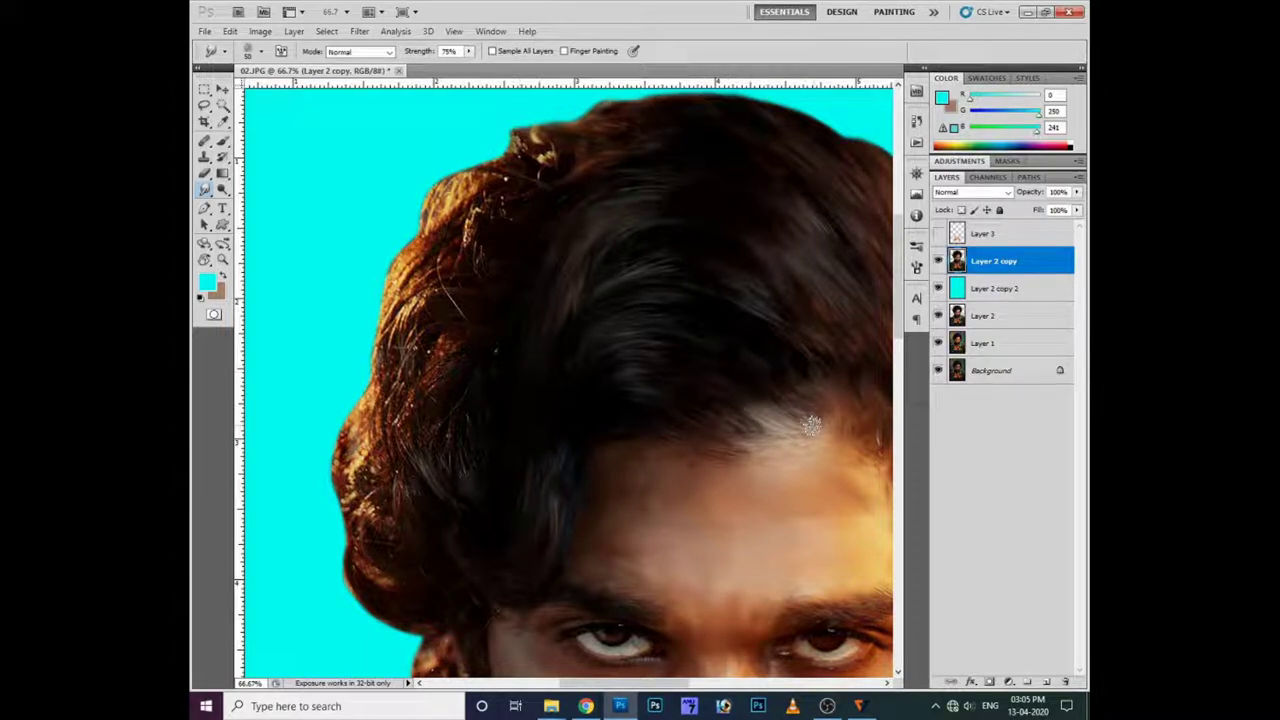
key("5")
key("5")
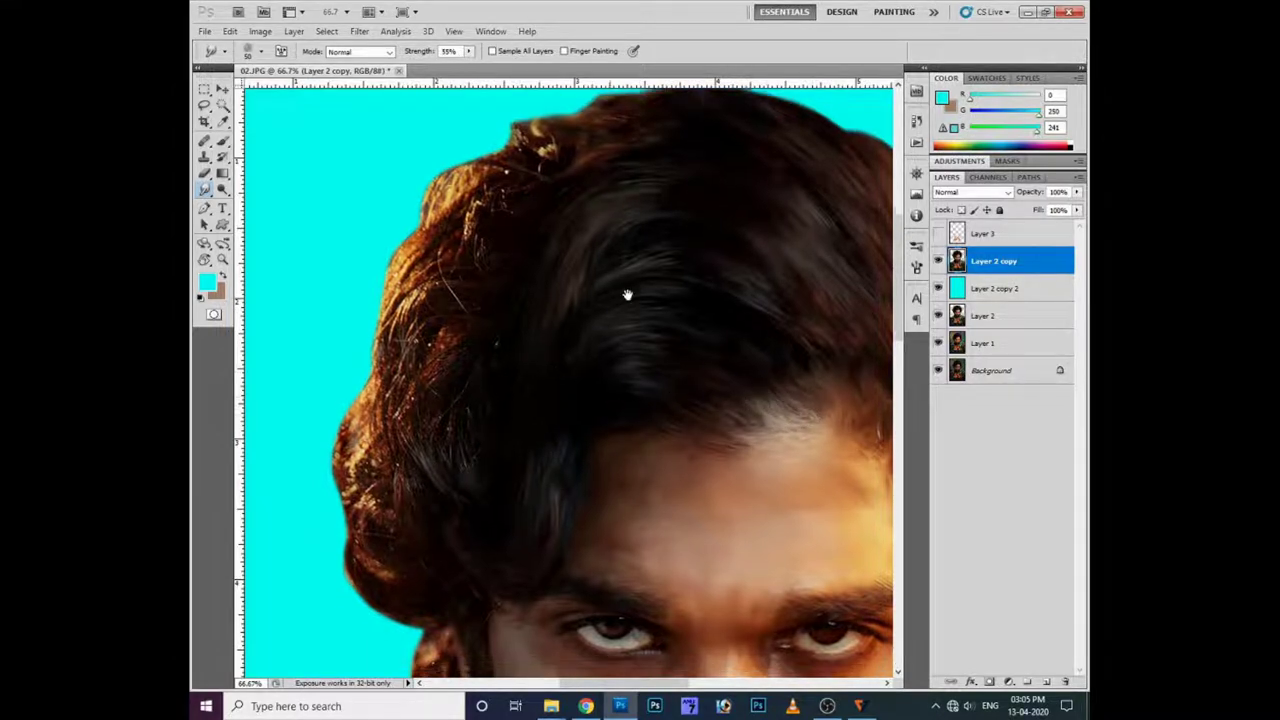
left_click_drag(612, 394, 632, 229)
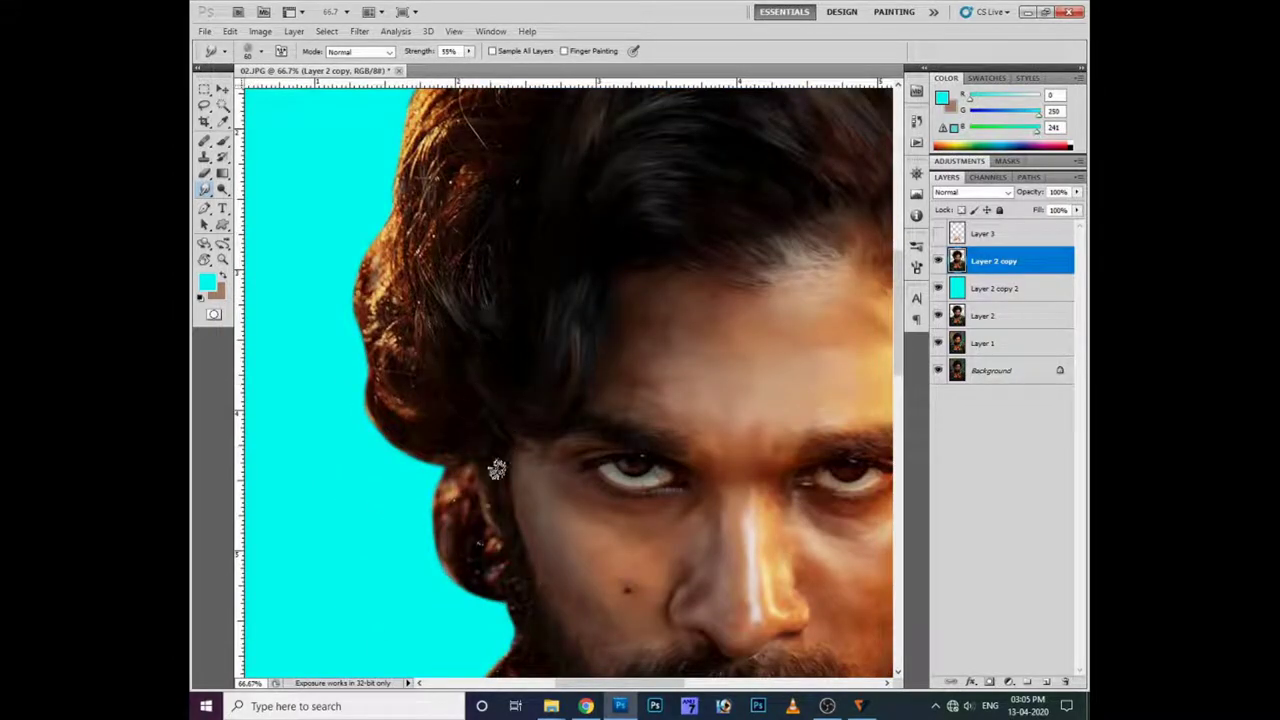
left_click_drag(462, 480, 480, 537)
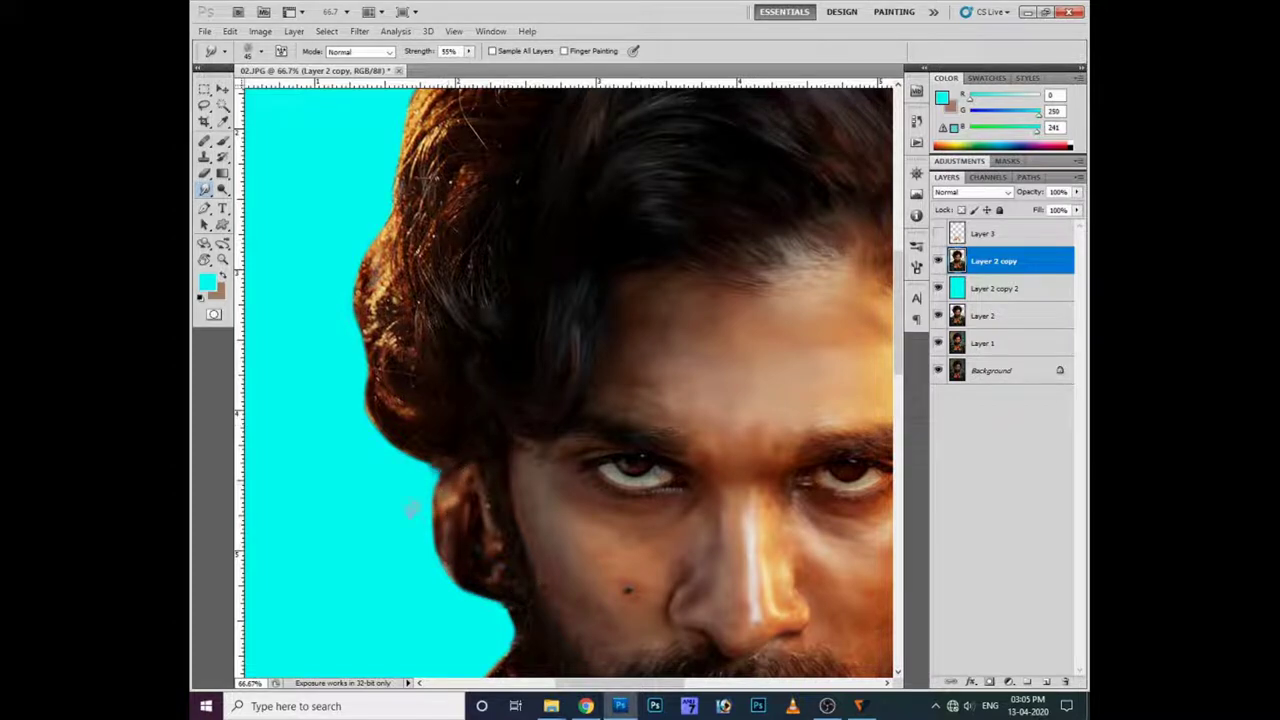
left_click_drag(445, 495, 482, 584)
Step: With a larger brush, smooth the left hair edge, blending the bright curly tufts into darker hair
key("bracketright")
key("bracketright")
key("bracketright")
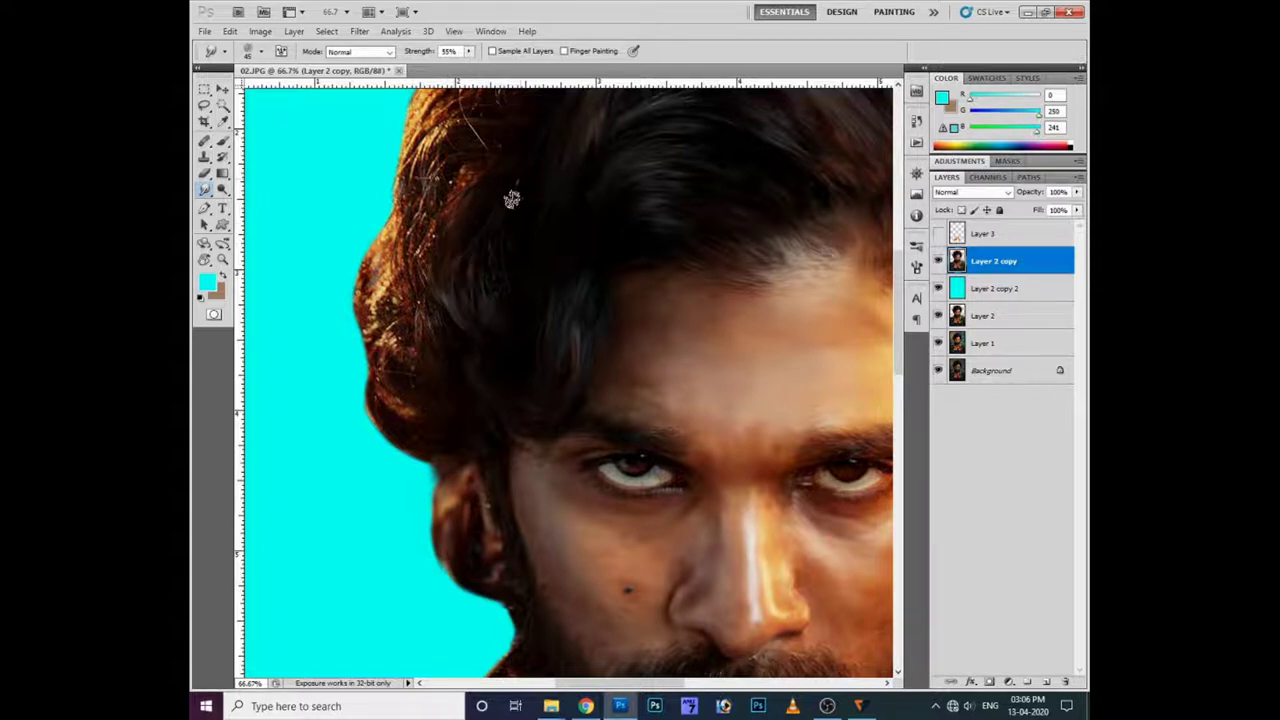
scroll(514, 363, "up", 3)
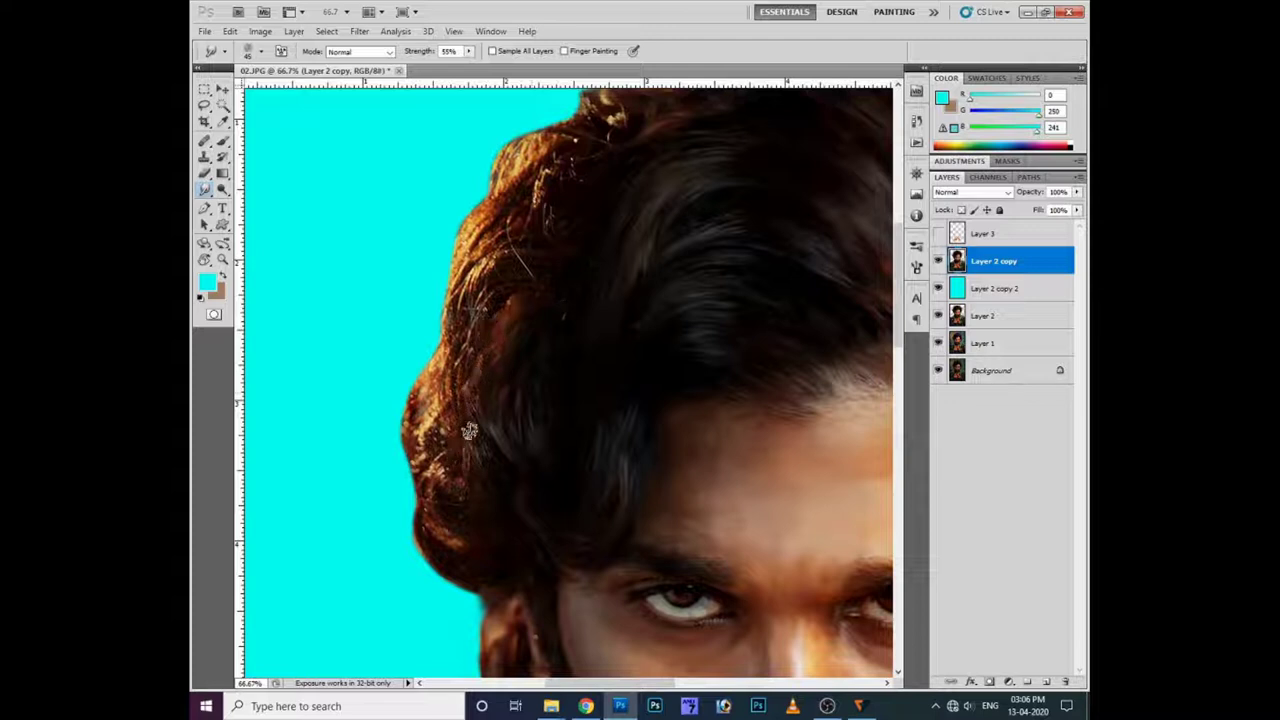
left_click_drag(476, 310, 494, 259)
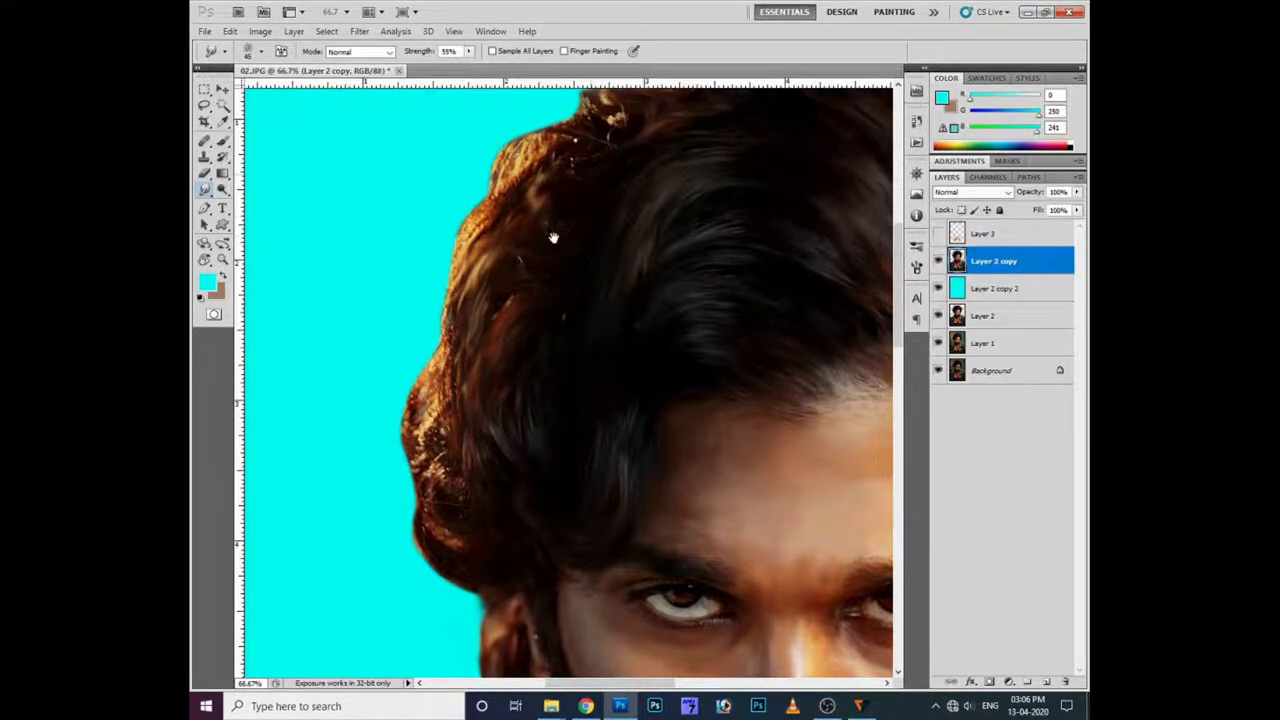
scroll(552, 240, "up", 2)
scroll(552, 240, "right", 1)
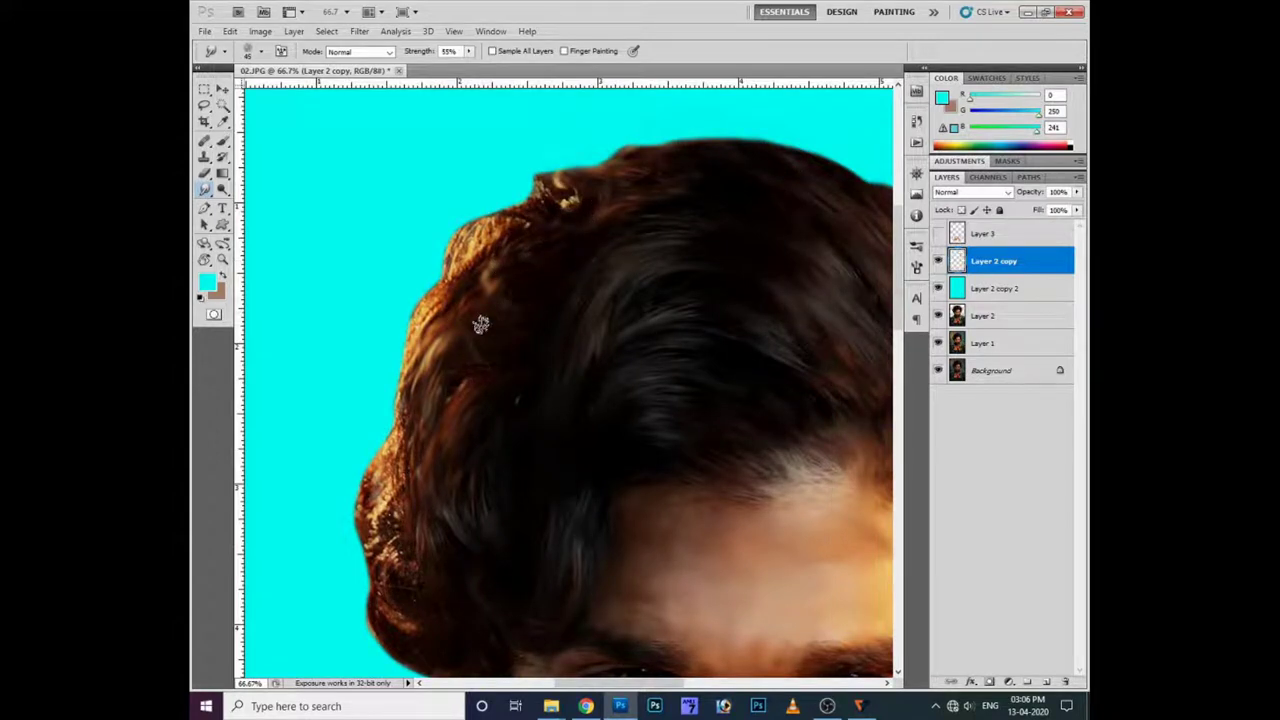
mouse_move(575, 195)
left_mouse_down()
mouse_move(529, 206)
mouse_move(640, 166)
mouse_move(462, 240)
mouse_move(414, 370)
mouse_move(401, 462)
left_mouse_up()
left_click_drag(405, 375, 485, 195)
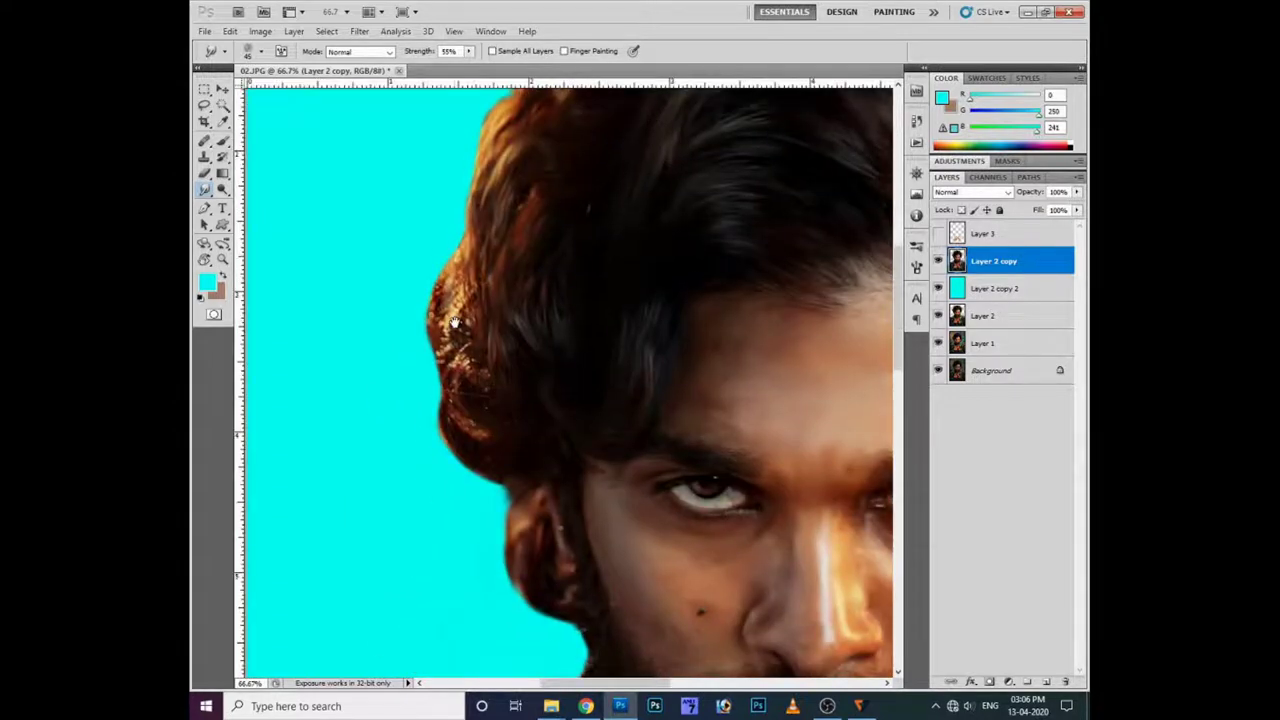
mouse_move(437, 315)
left_mouse_down()
mouse_move(470, 390)
mouse_move(480, 371)
mouse_move(457, 423)
mouse_move(480, 390)
mouse_move(520, 473)
mouse_move(480, 453)
mouse_move(423, 300)
left_mouse_up()
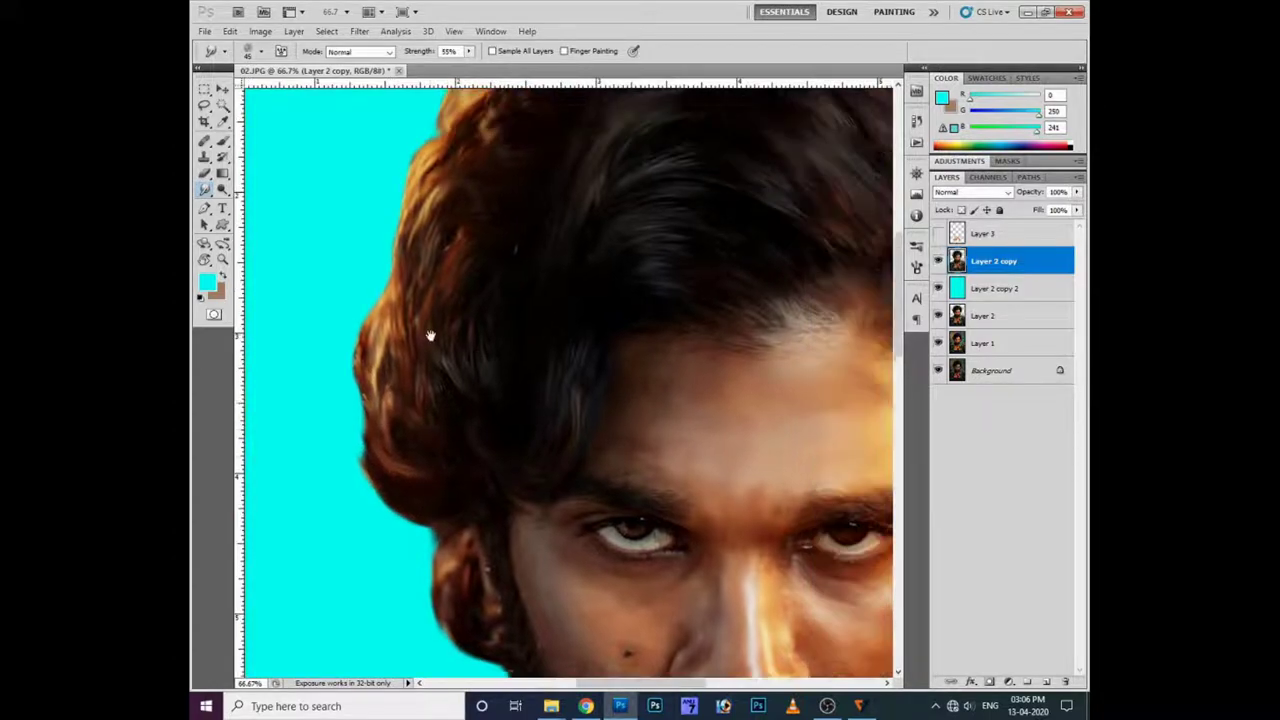
scroll(429, 337, "right", 5)
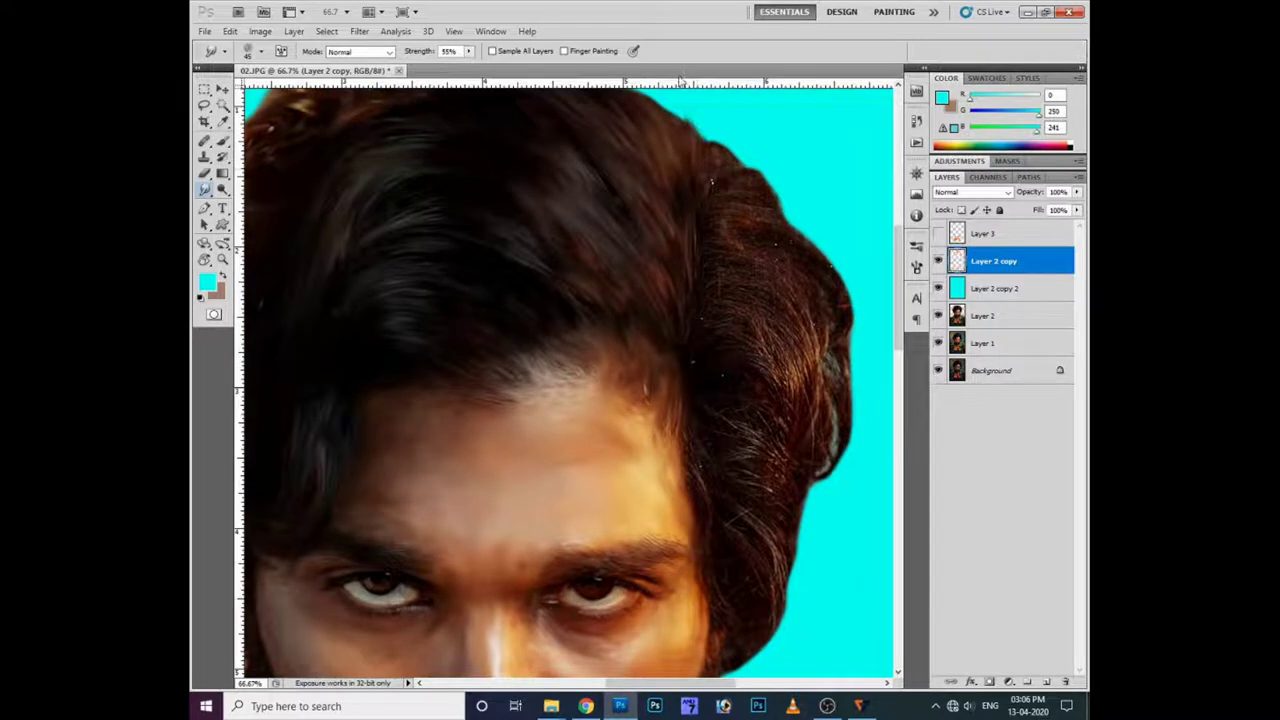
Step: Smudge the top-right hair edge, right-side hair and temple strands smoothly into the cyan background
left_click_drag(718, 150, 729, 177)
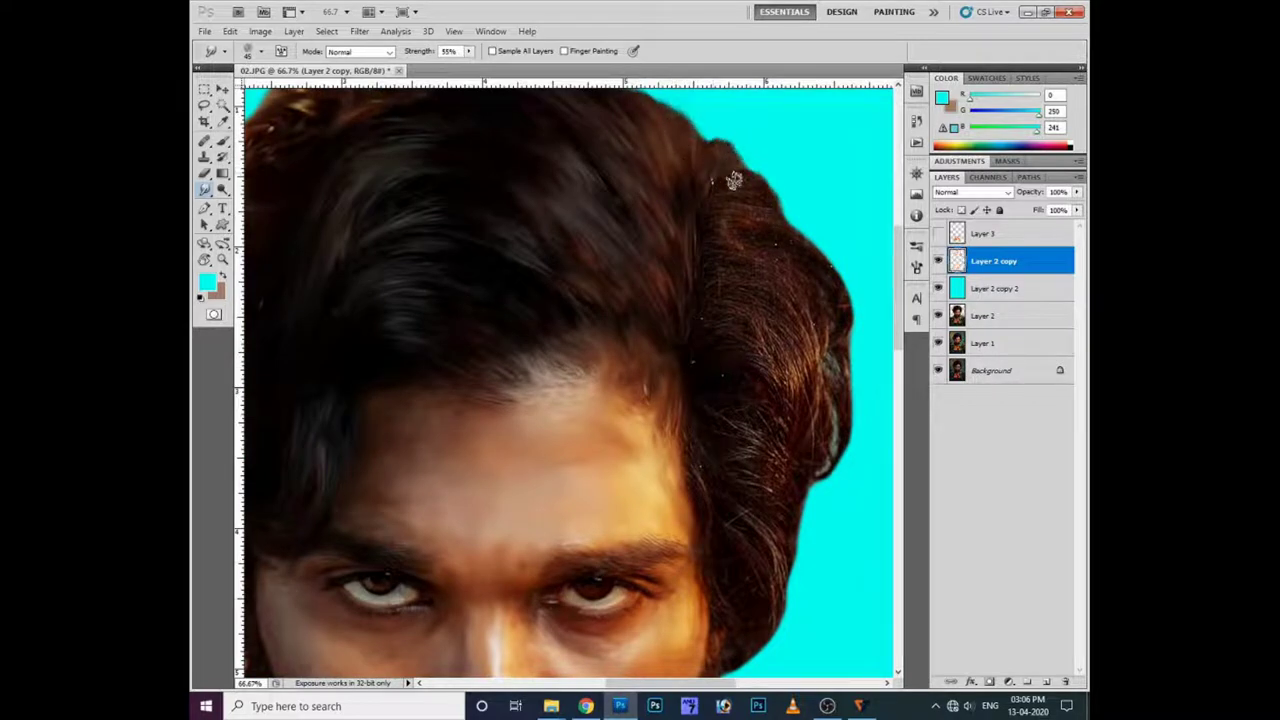
left_click_drag(725, 360, 790, 366)
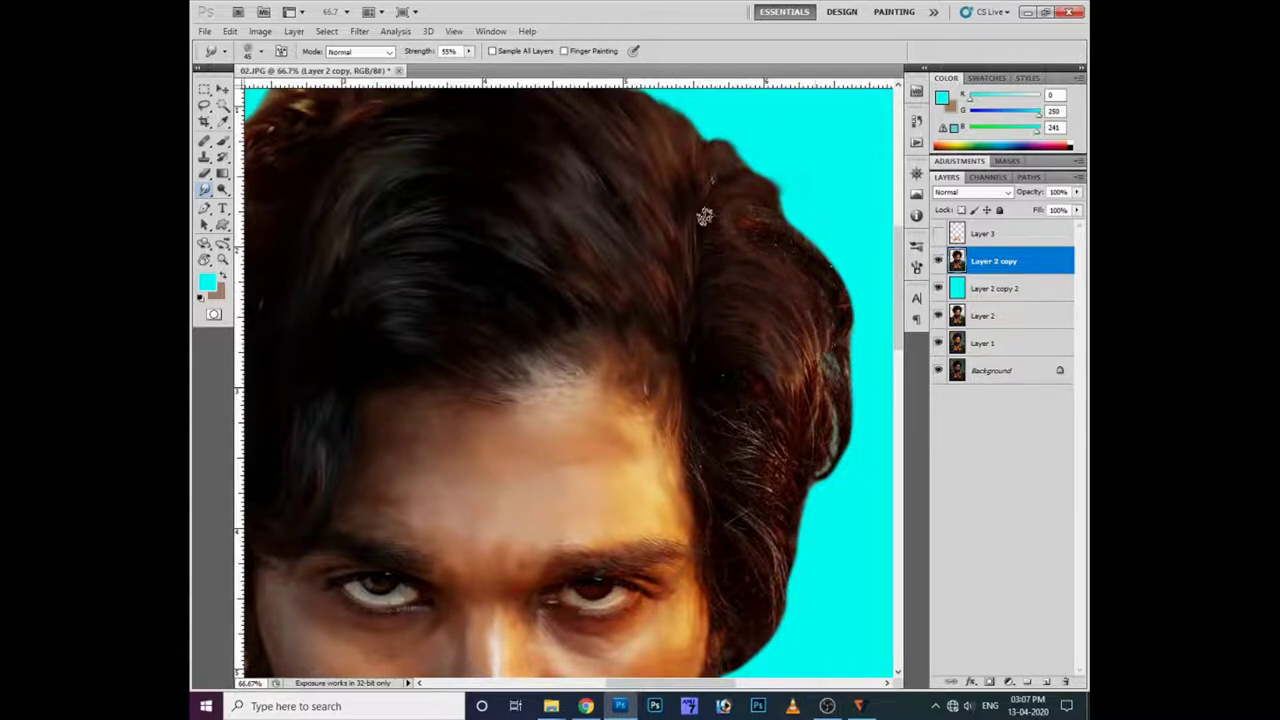
mouse_move(752, 178)
left_mouse_down()
mouse_move(829, 461)
mouse_move(735, 392)
left_mouse_up()
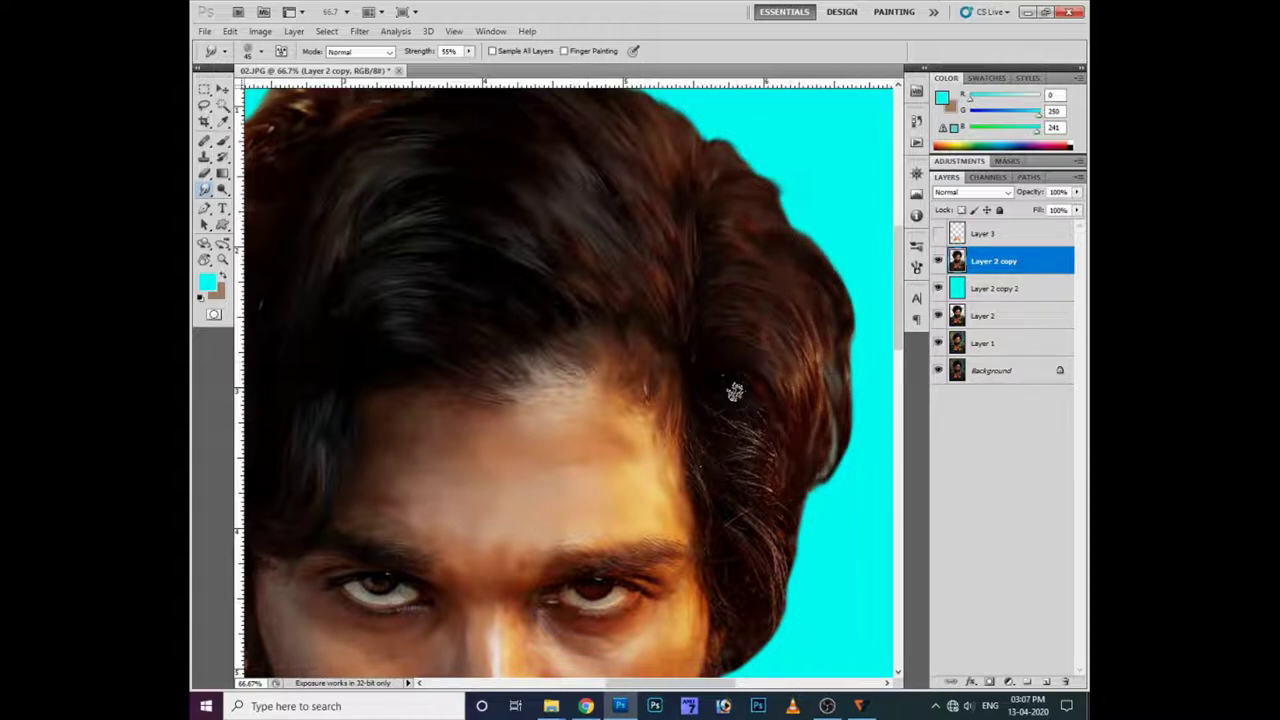
mouse_move(700, 369)
left_mouse_down()
mouse_move(685, 478)
mouse_move(709, 506)
mouse_move(689, 411)
mouse_move(726, 417)
mouse_move(754, 455)
left_mouse_up()
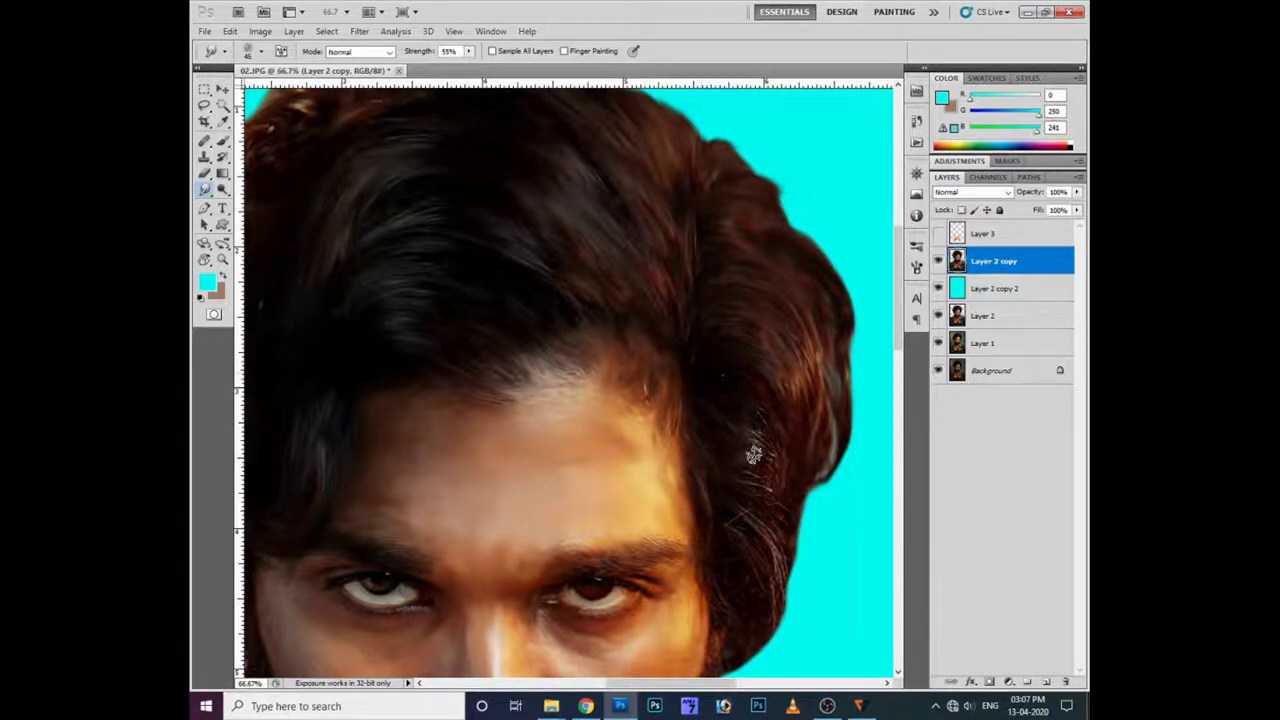
scroll(730, 385, "down", 3)
mouse_move(704, 374)
left_mouse_down()
mouse_move(758, 460)
mouse_move(771, 405)
mouse_move(715, 421)
mouse_move(757, 523)
mouse_move(711, 457)
mouse_move(694, 463)
mouse_move(726, 538)
mouse_move(743, 471)
mouse_move(746, 531)
mouse_move(722, 594)
mouse_move(700, 531)
mouse_move(720, 553)
mouse_move(706, 590)
mouse_move(716, 558)
left_mouse_up()
left_click_drag(792, 440, 703, 275)
Step: Try a different smudge brush preset from the canvas brush picker
key("h")
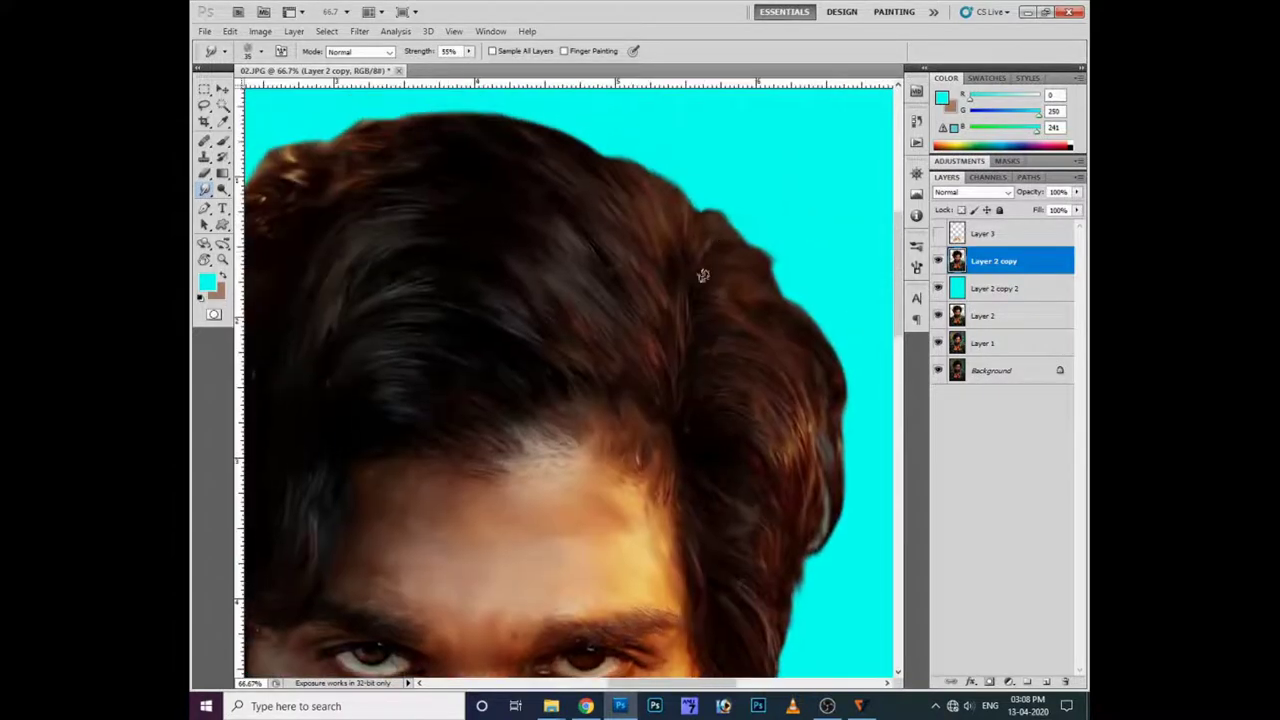
right_click(703, 275)
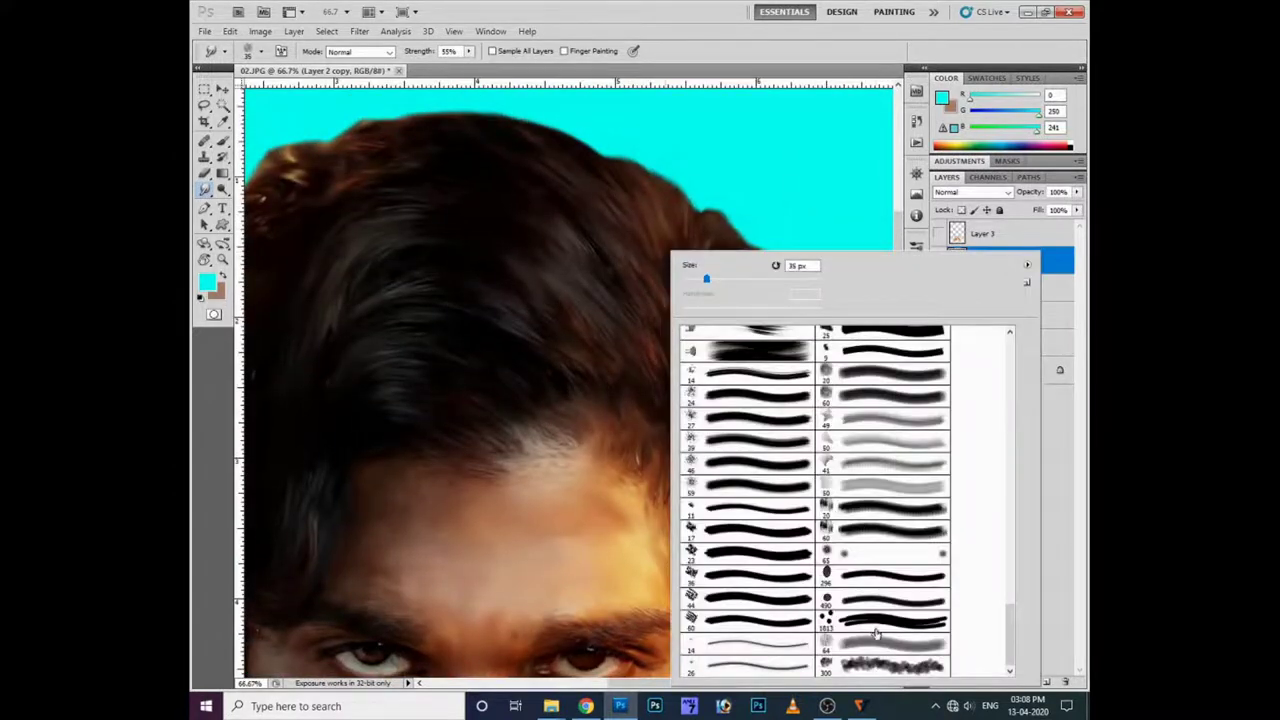
double_click(875, 633)
right_click(665, 285)
key("Escape")
Step: Append the Natural Brushes set and select a textured multi-bristle brush
right_click(391, 159)
left_click(747, 143)
left_click(826, 487)
left_click(718, 268)
scroll(612, 302, "down", 5)
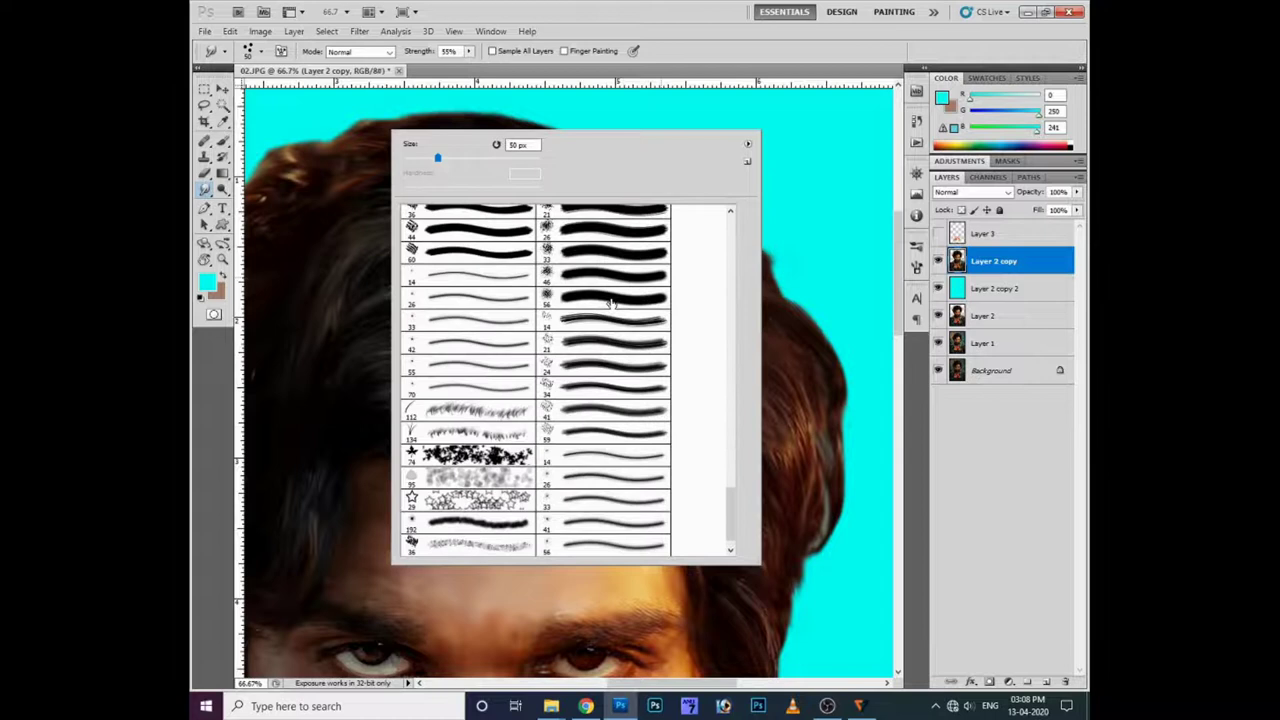
scroll(610, 456, "up", 3)
scroll(610, 456, "up", 3)
scroll(600, 430, "up", 2)
scroll(590, 410, "up", 1)
double_click(576, 398)
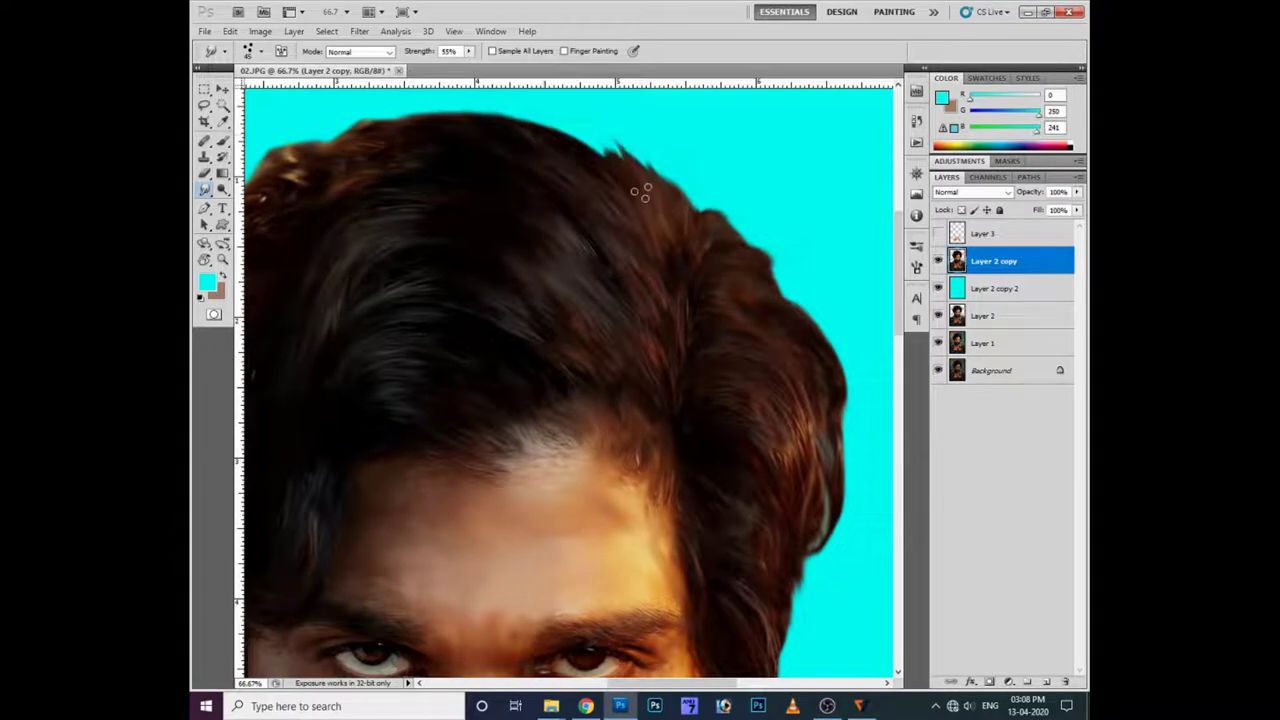
scroll(600, 170, "up", 3)
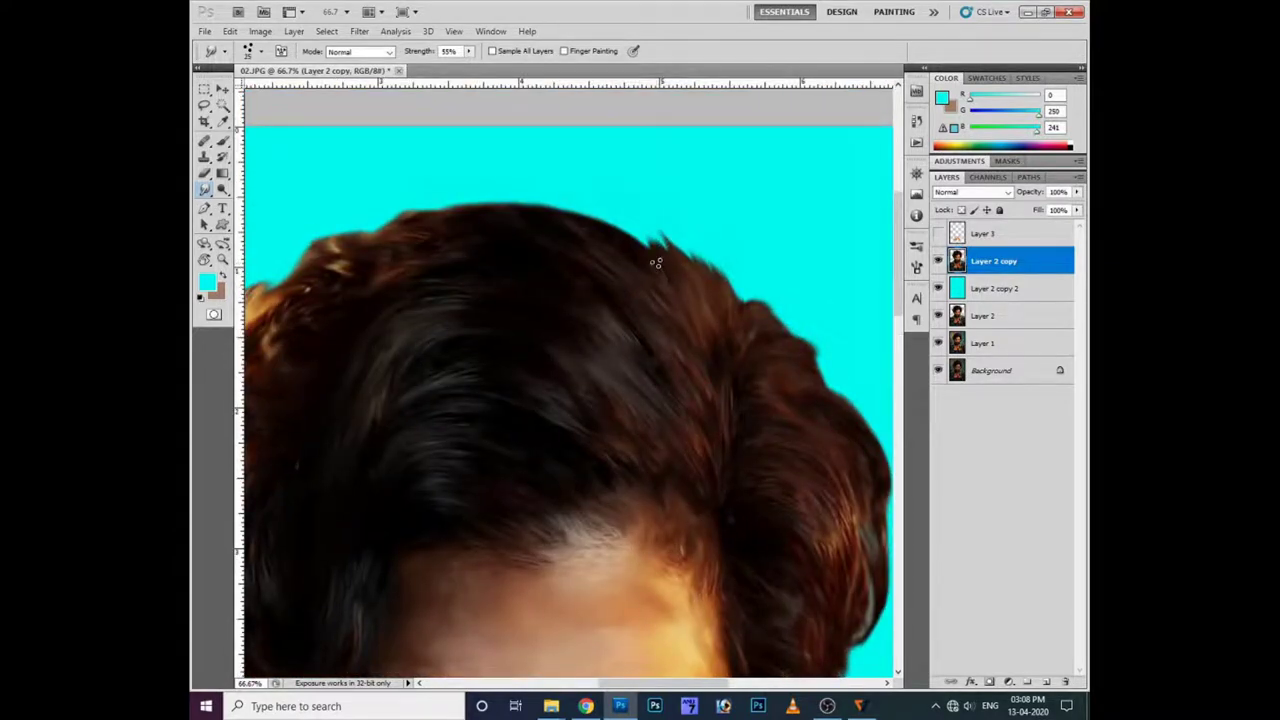
Step: Pull fine hair wisps from the top and top-left hair edge into the cyan
mouse_move(650, 253)
left_mouse_down()
mouse_move(600, 212)
mouse_move(400, 210)
left_mouse_up()
mouse_move(494, 213)
left_mouse_down()
mouse_move(392, 224)
mouse_move(510, 207)
mouse_move(466, 230)
mouse_move(487, 254)
mouse_move(464, 252)
left_mouse_up()
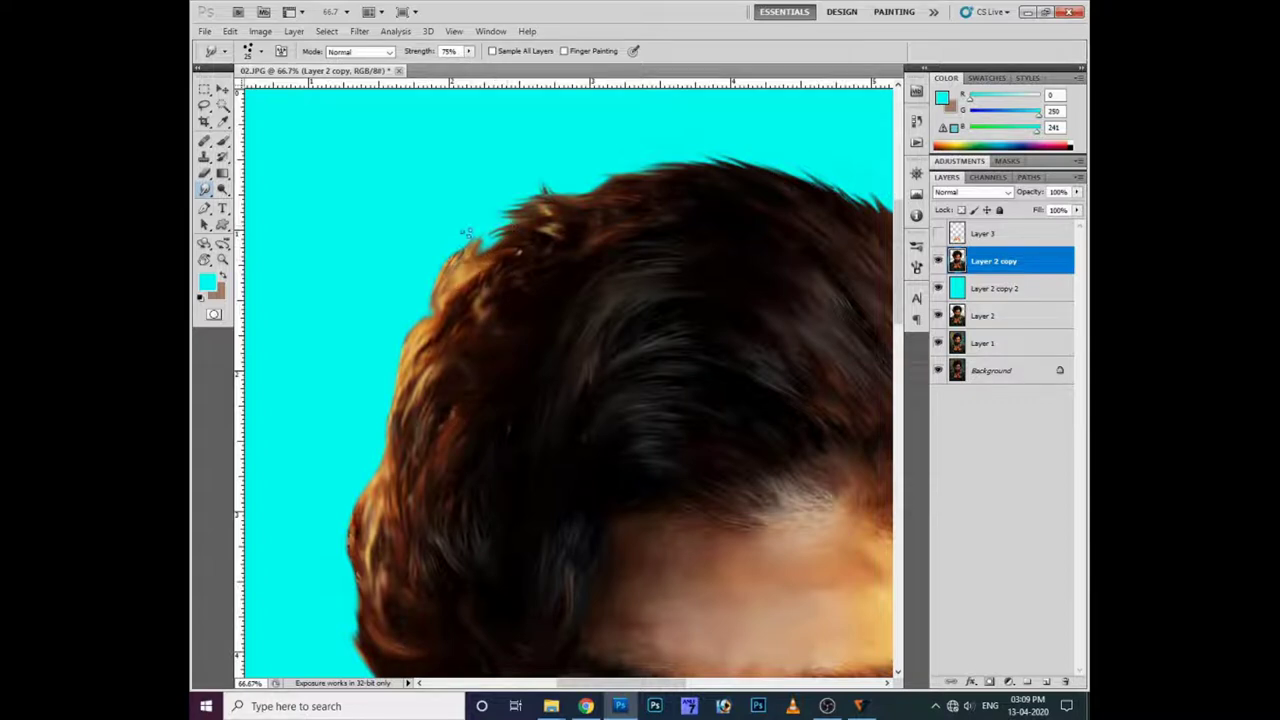
left_click_drag(515, 246, 497, 243)
left_click_drag(453, 391, 478, 261)
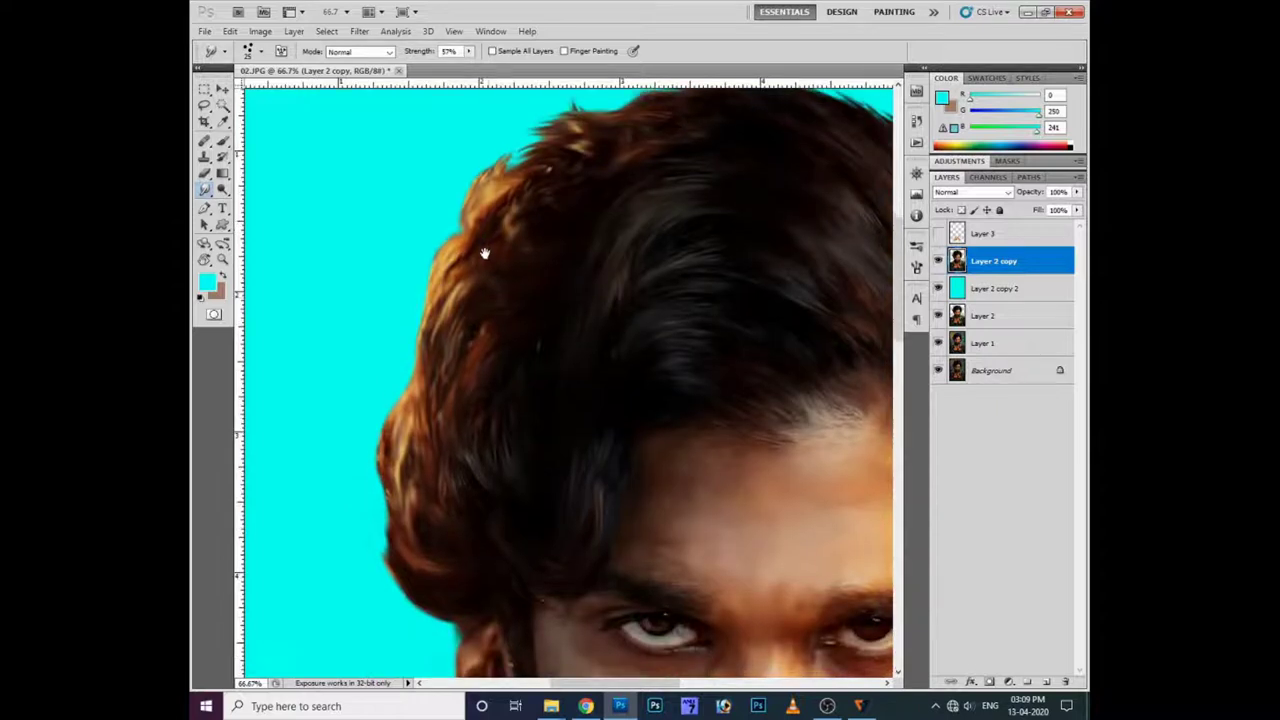
Step: Push the left and upper-left hair edges out into the cyan, undoing one stray strand
mouse_move(406, 507)
left_mouse_down()
mouse_move(360, 462)
mouse_move(358, 355)
left_mouse_up()
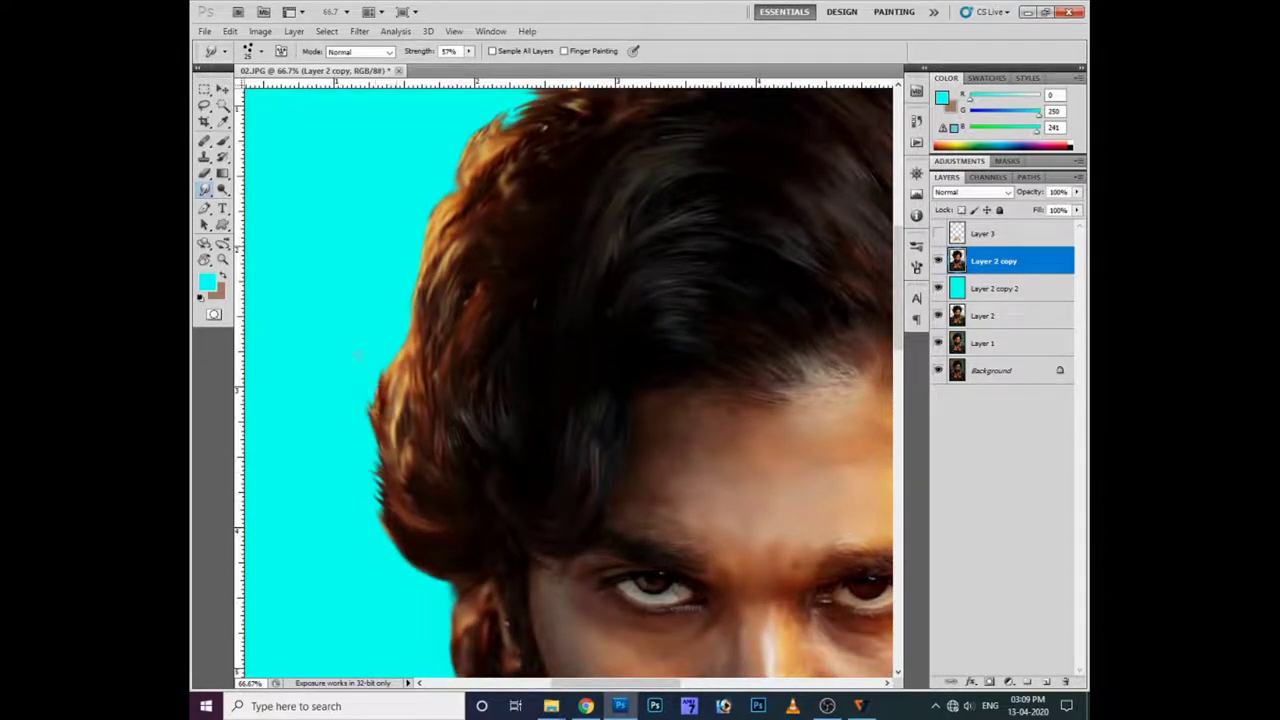
left_click_drag(406, 297, 427, 231)
left_click_drag(475, 374, 507, 333)
left_click_drag(500, 279, 503, 257)
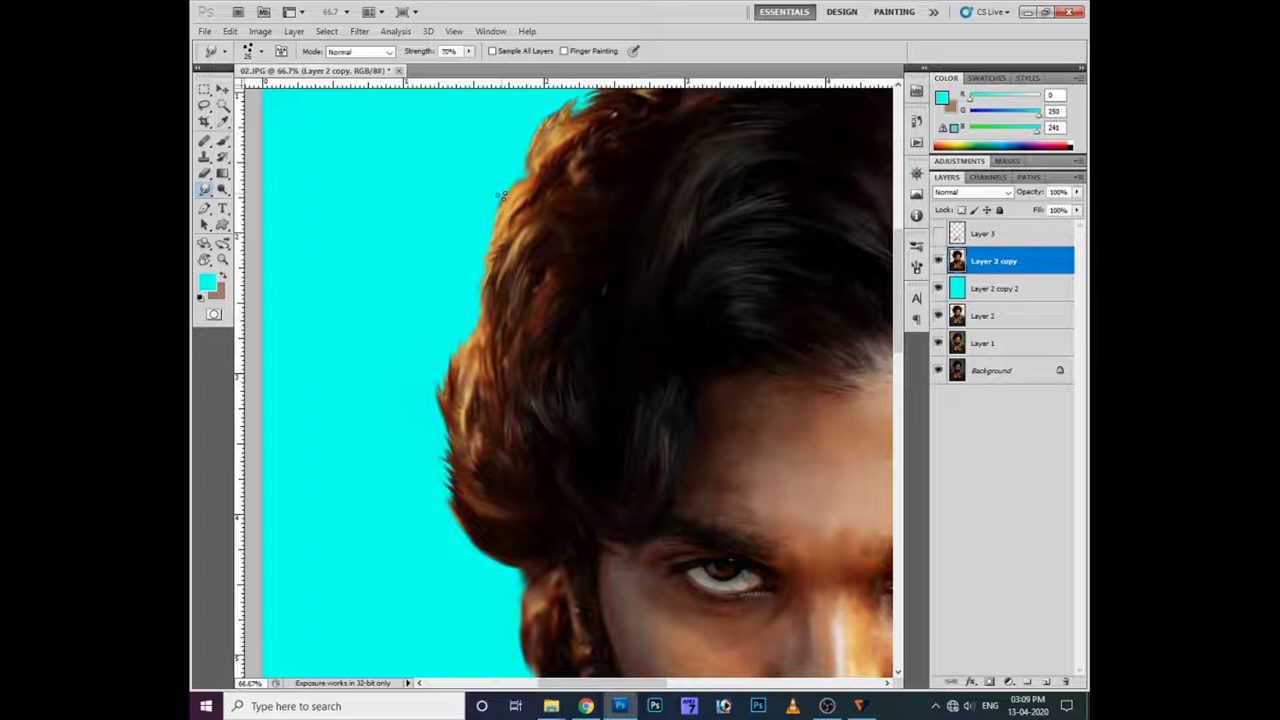
left_click_drag(517, 213, 538, 186)
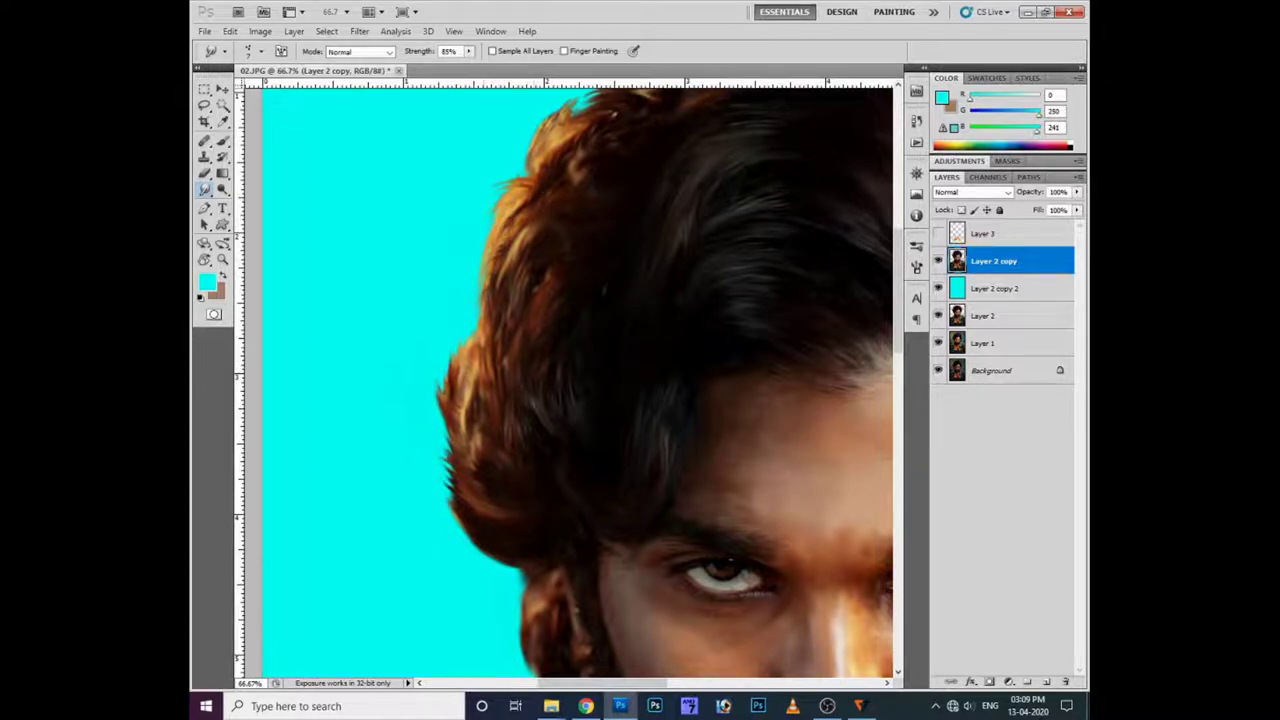
left_click_drag(510, 225, 537, 190)
scroll(570, 380, "up", 2)
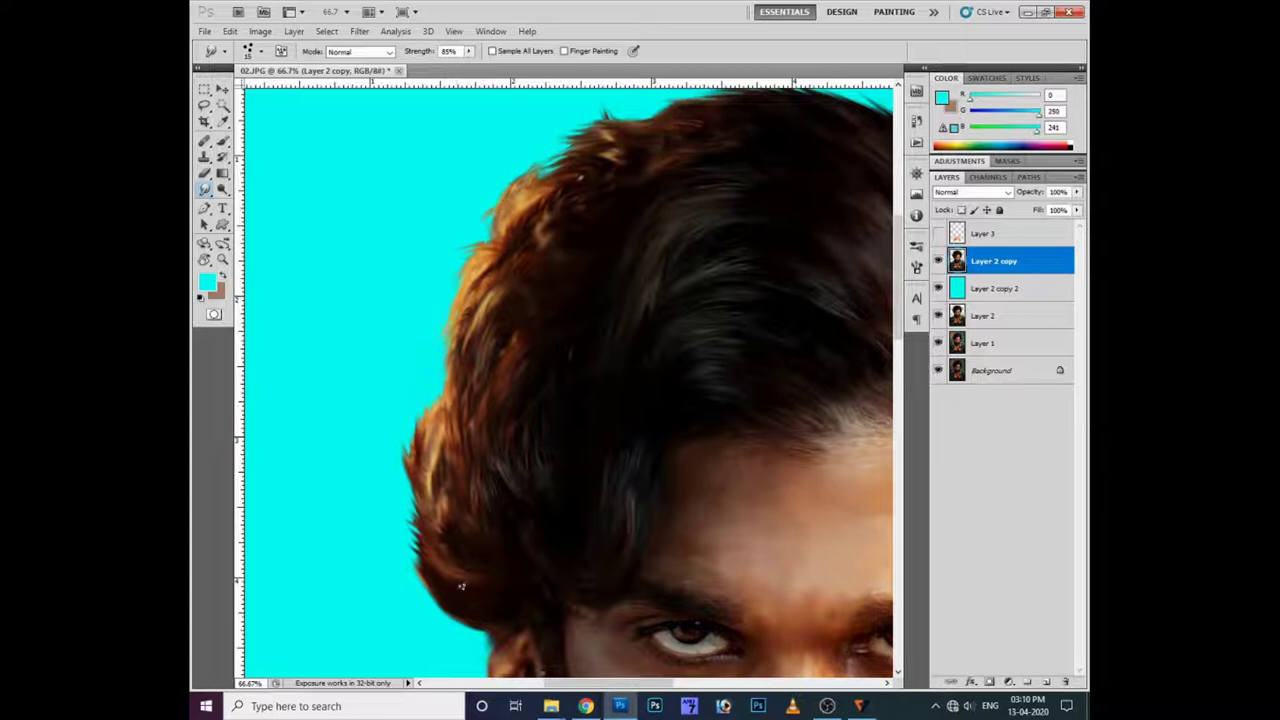
left_click_drag(440, 593, 425, 561)
key("ctrl+z")
scroll(398, 520, "down", 3)
scroll(486, 457, "down", 3)
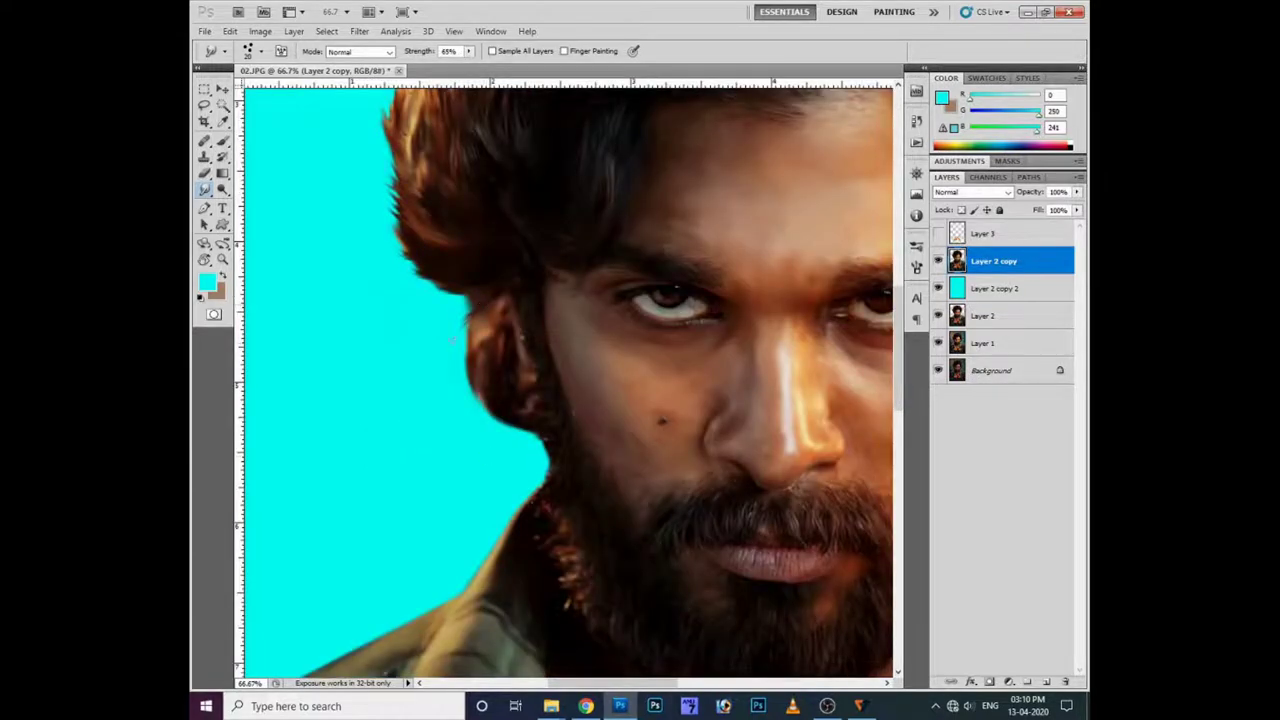
left_click_drag(494, 347, 482, 382)
left_click_drag(552, 458, 507, 415)
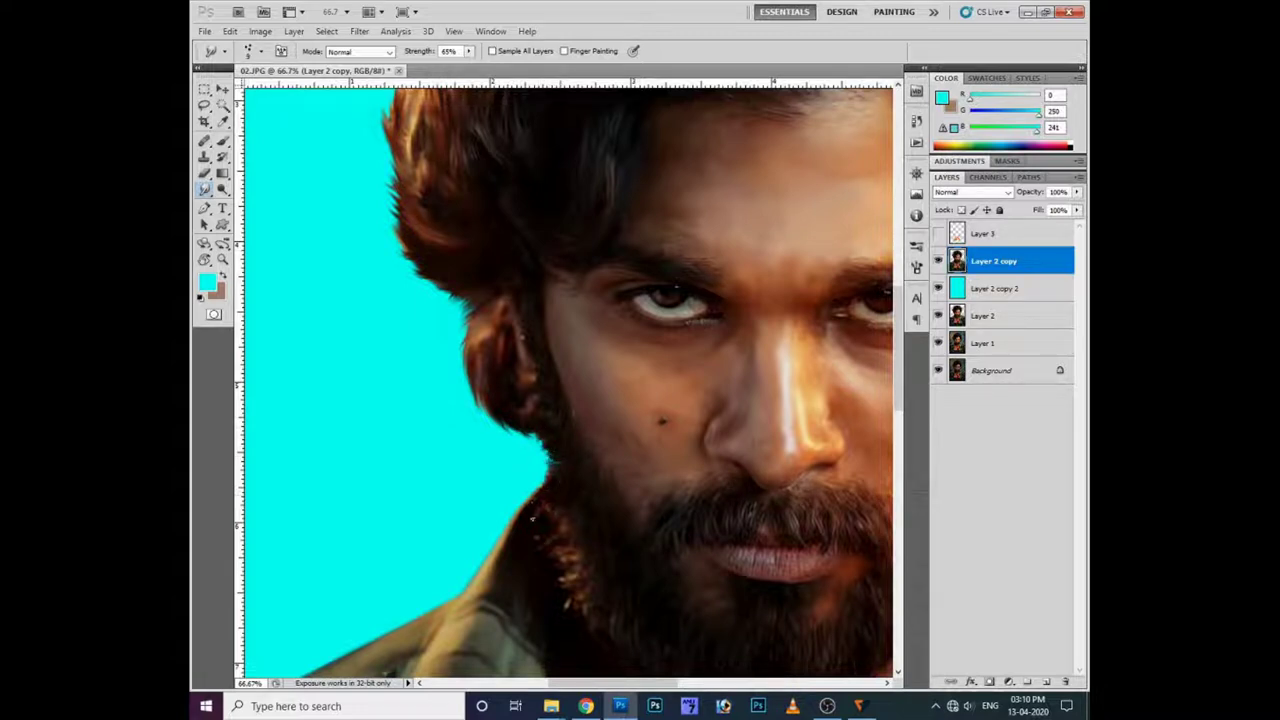
left_click_drag(816, 670, 546, 495)
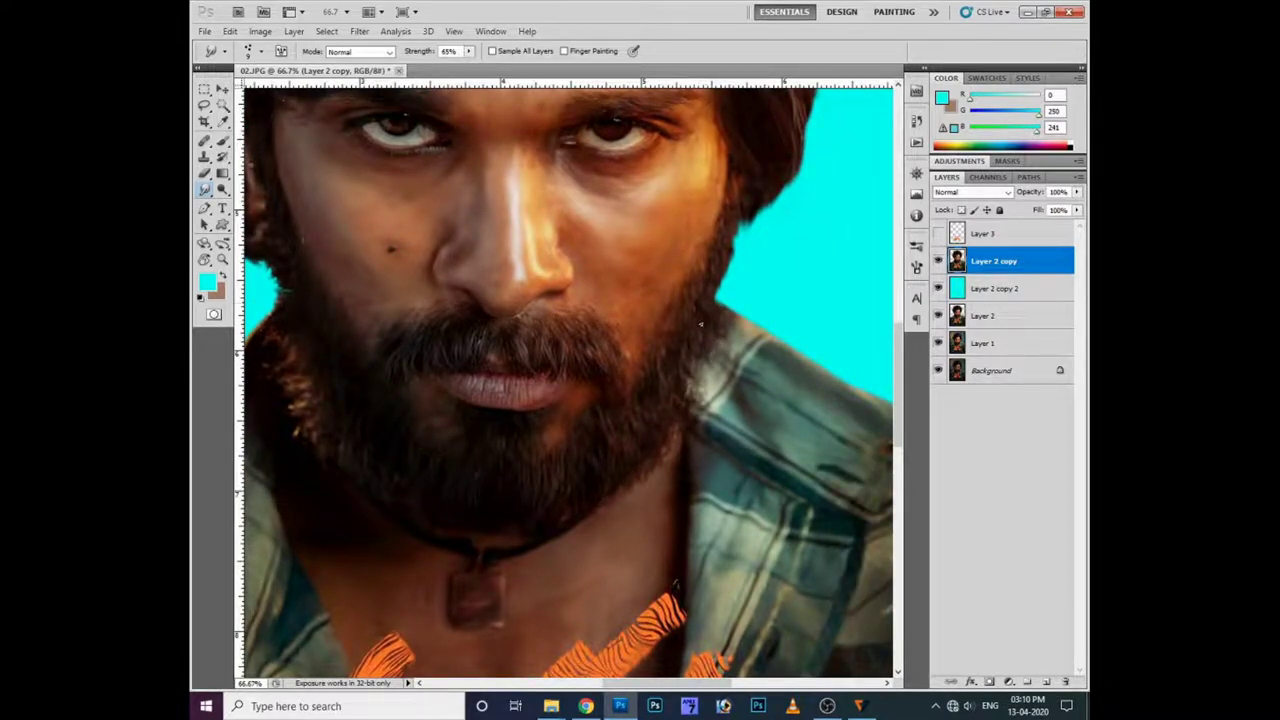
scroll(659, 426, "up", 1)
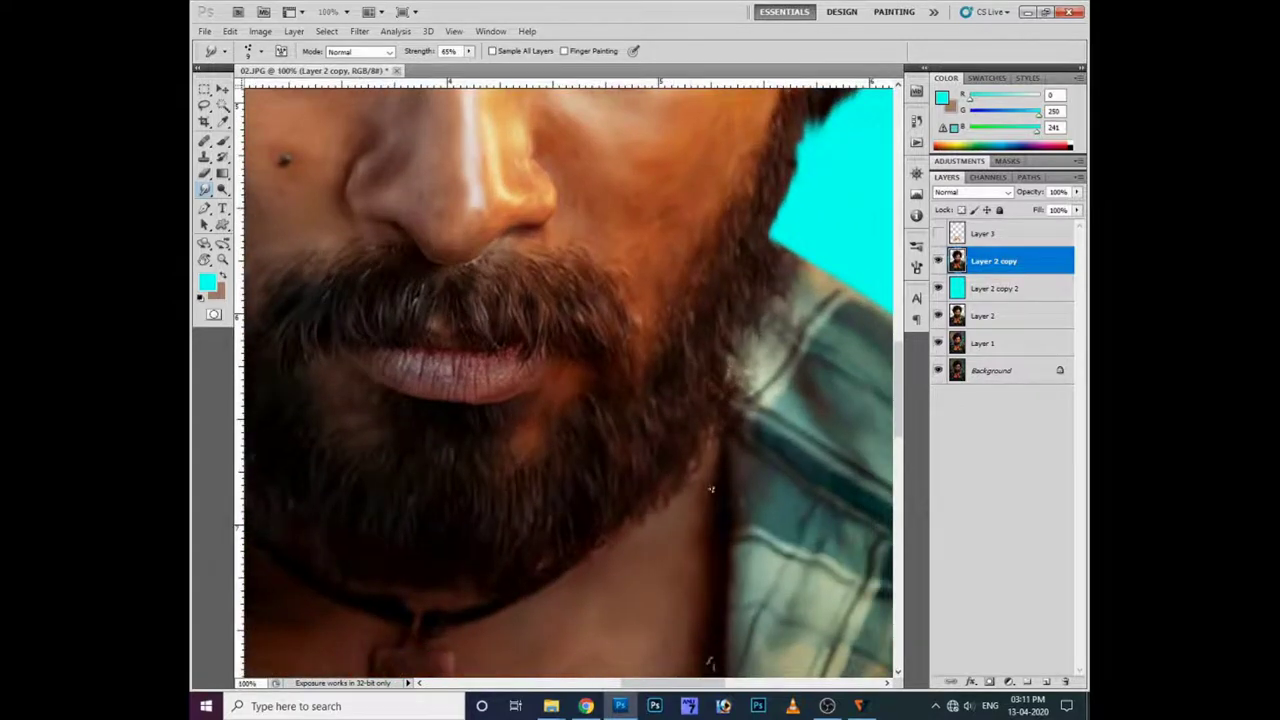
left_click_drag(468, 50, 475, 66)
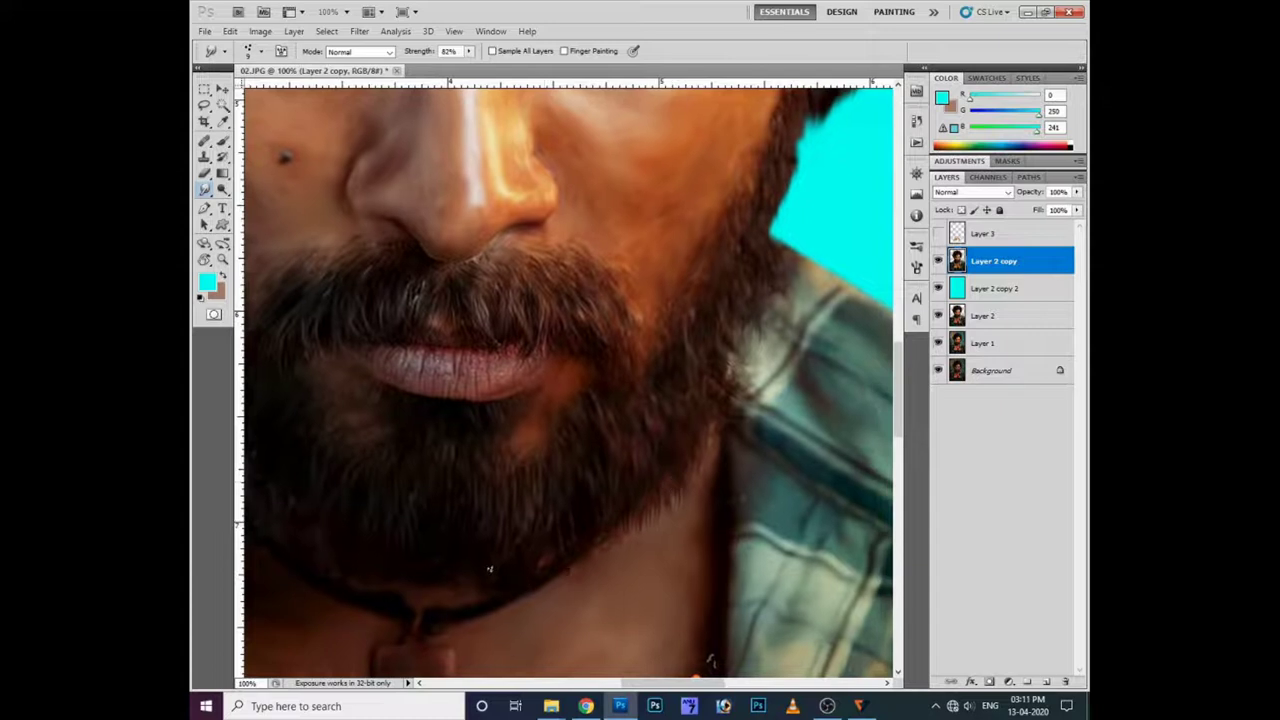
left_click_drag(489, 569, 629, 537)
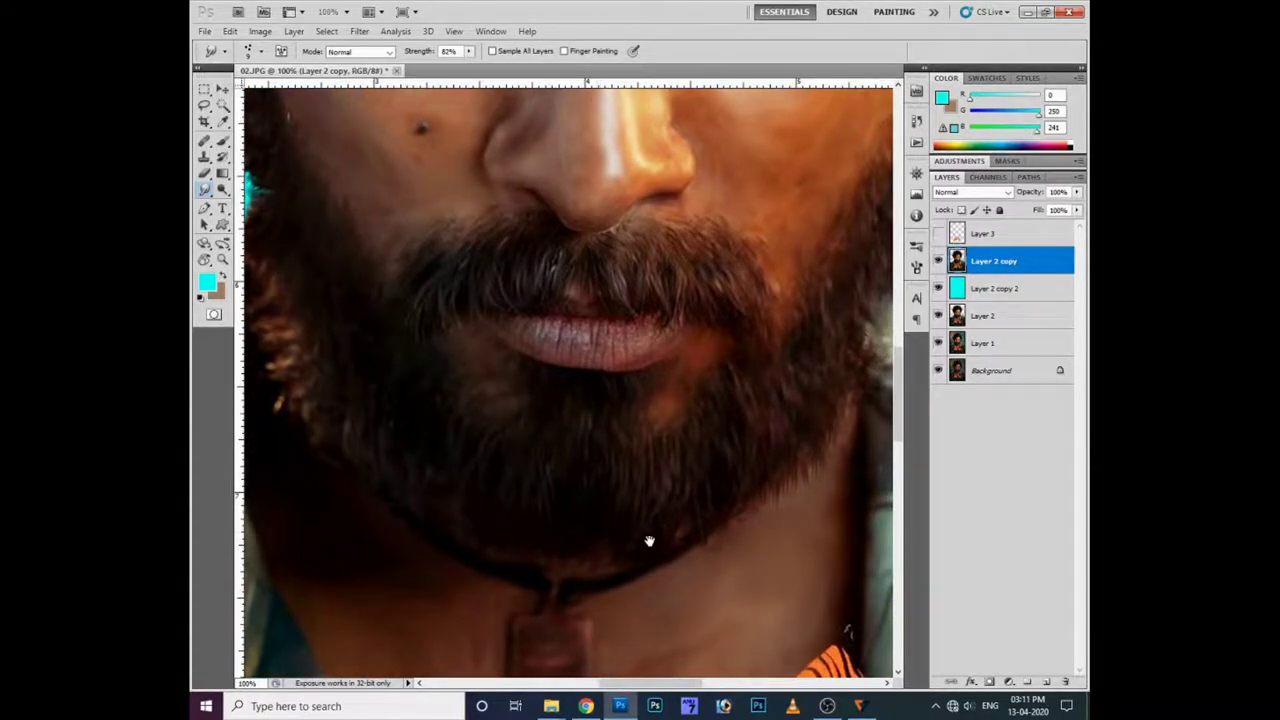
left_click_drag(502, 526, 650, 539)
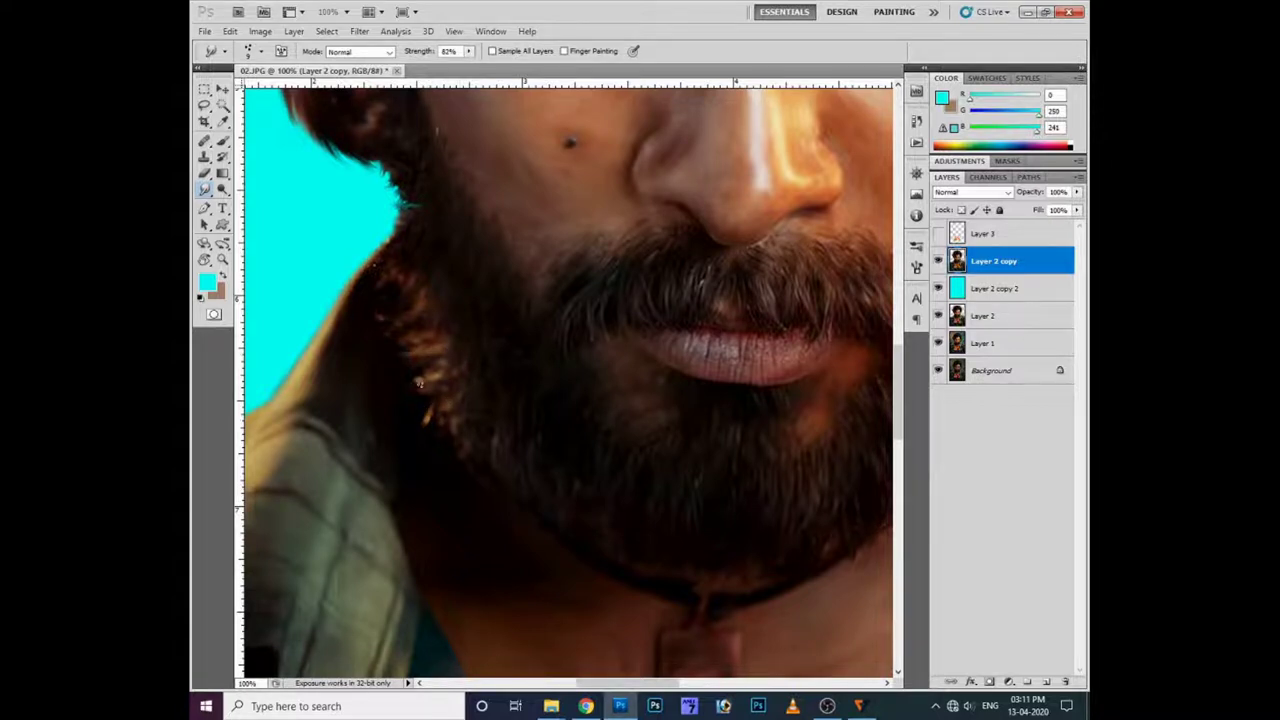
left_click_drag(527, 408, 683, 414)
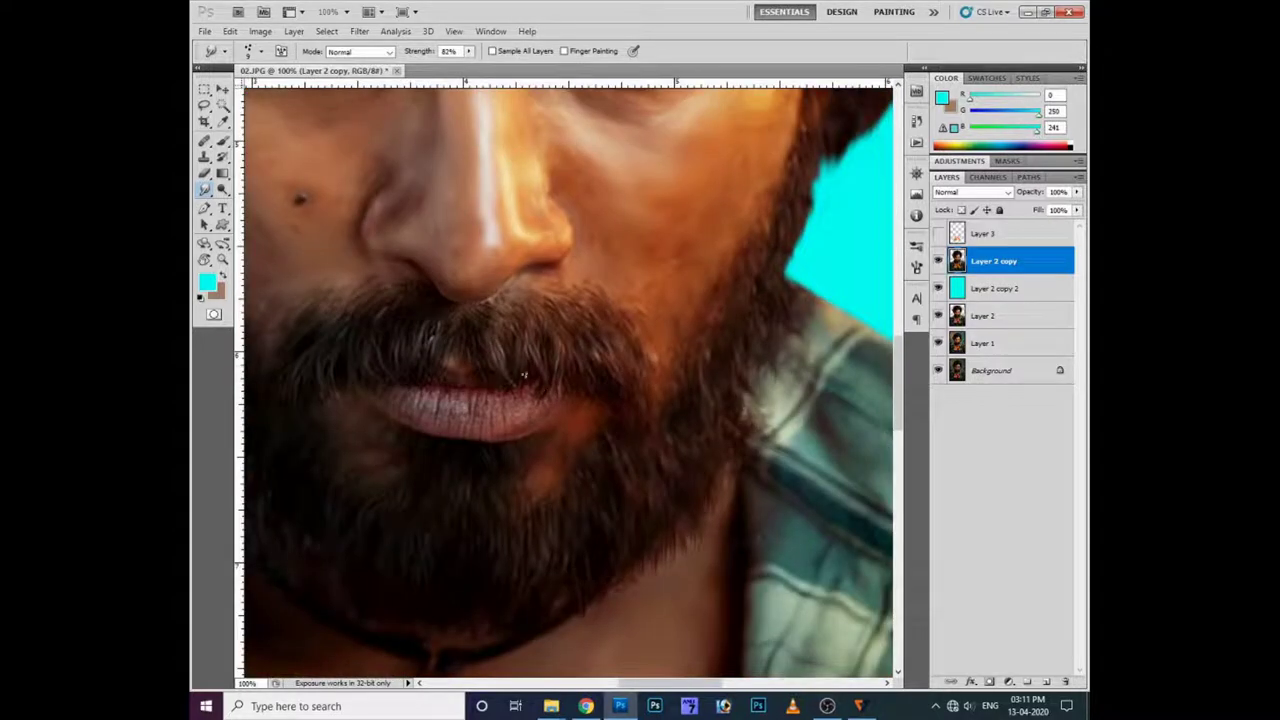
key("ctrl+plus")
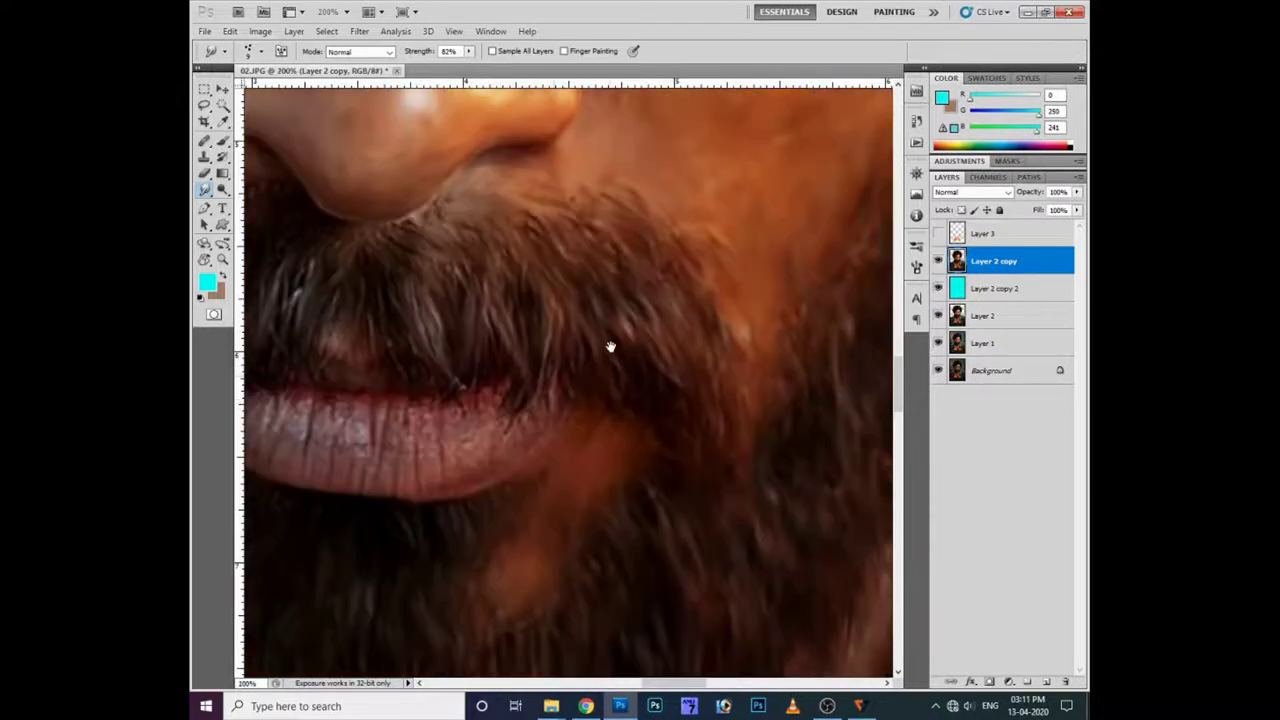
left_click_drag(560, 368, 568, 372)
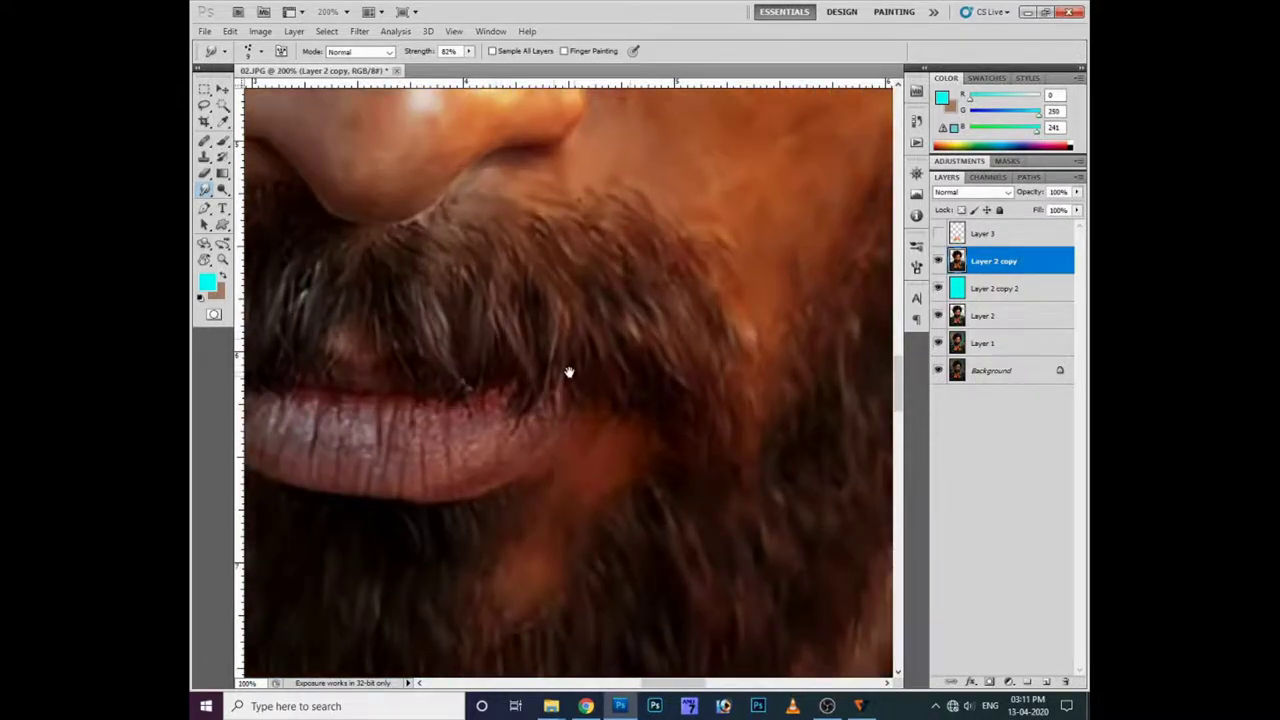
key("ctrl+minus")
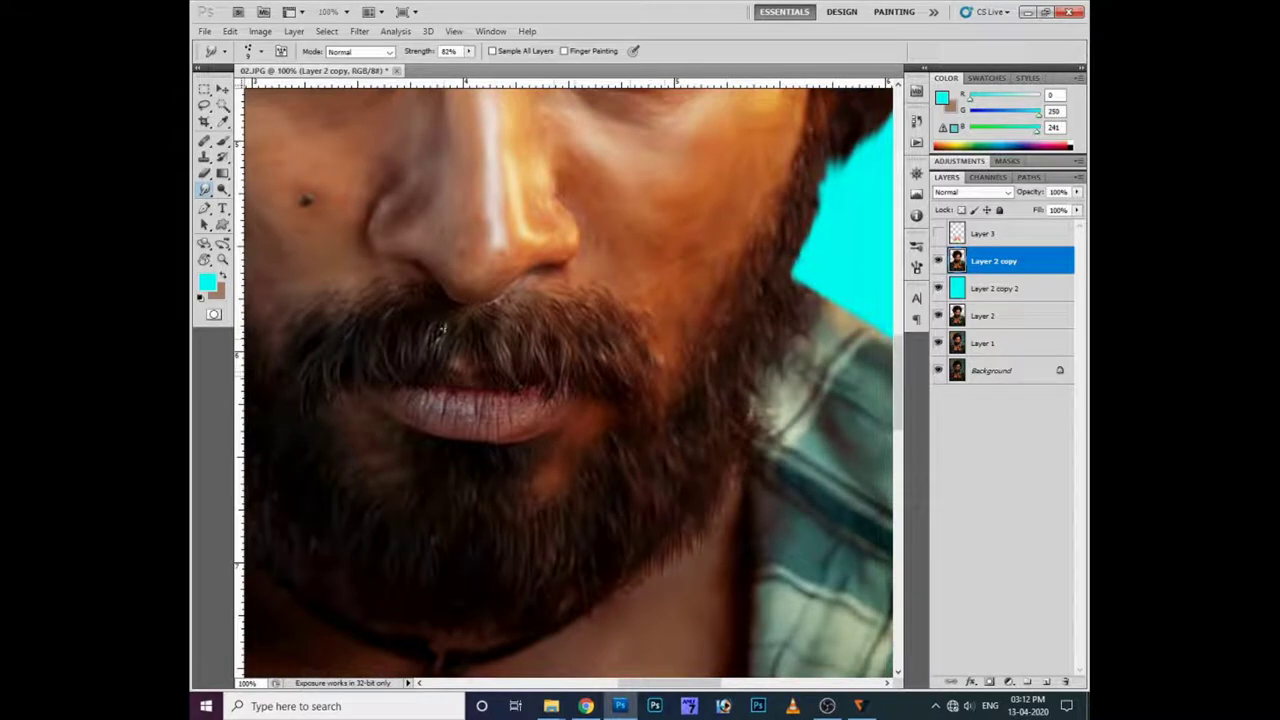
left_click_drag(438, 367, 524, 367)
key("ctrl+plus")
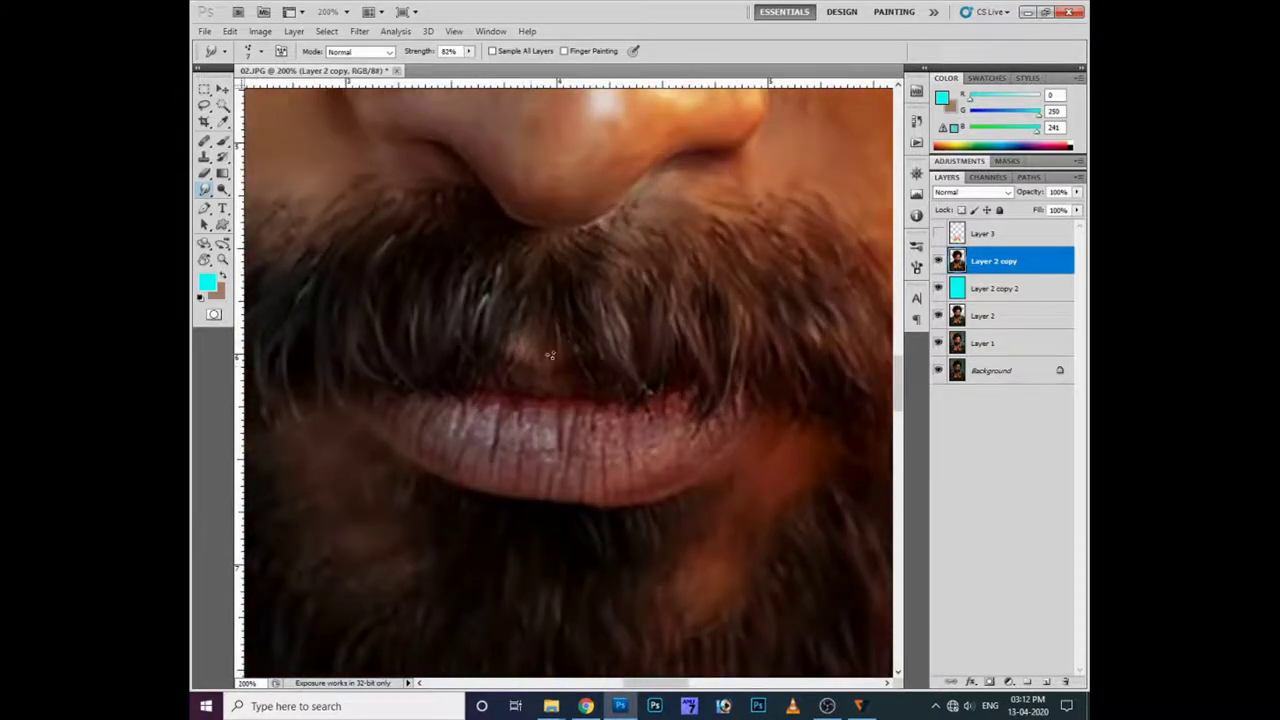
Step: Keep Layer 2 copy active, pick a smudge brush tip and set Strength to 56%
right_click(600, 345)
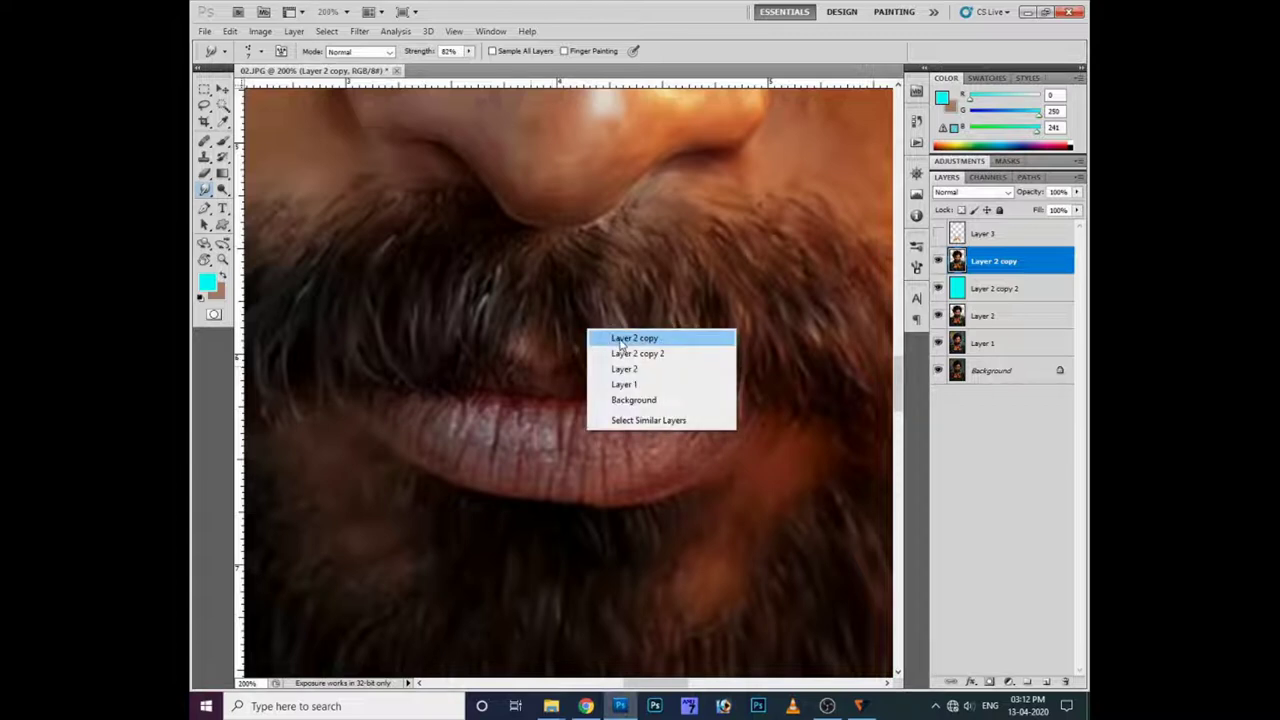
left_click(620, 340)
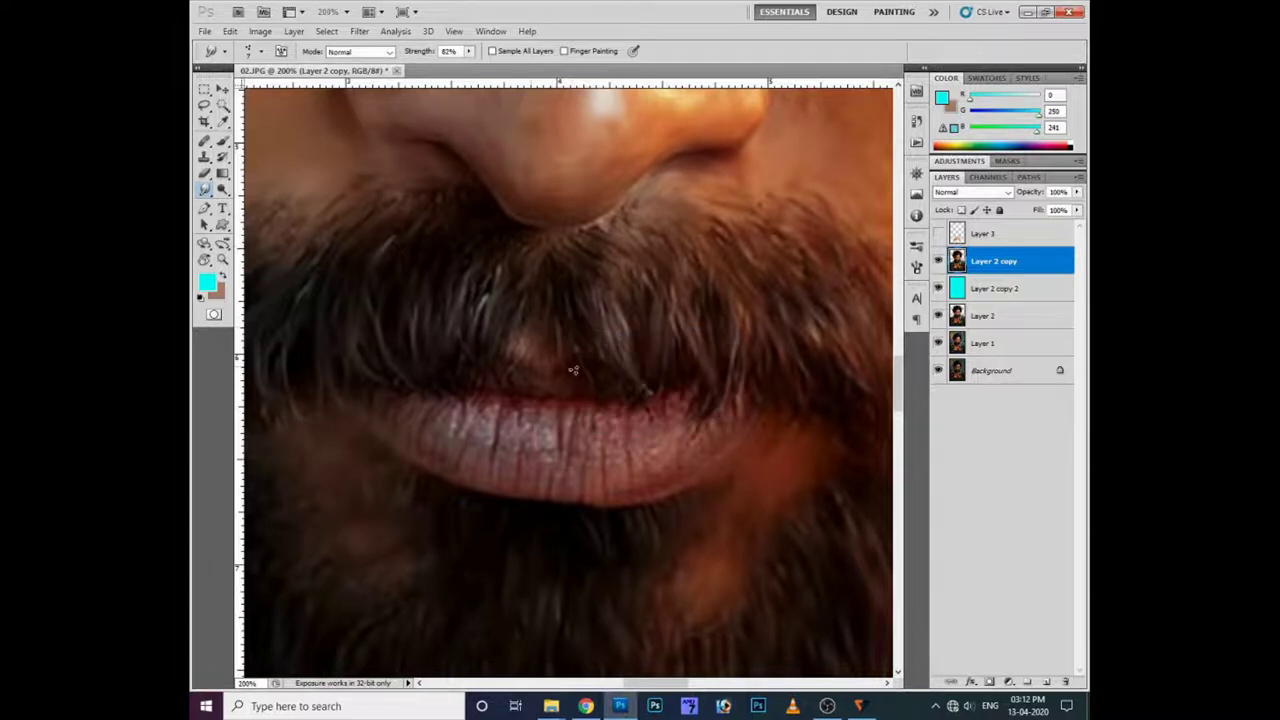
right_click(591, 365)
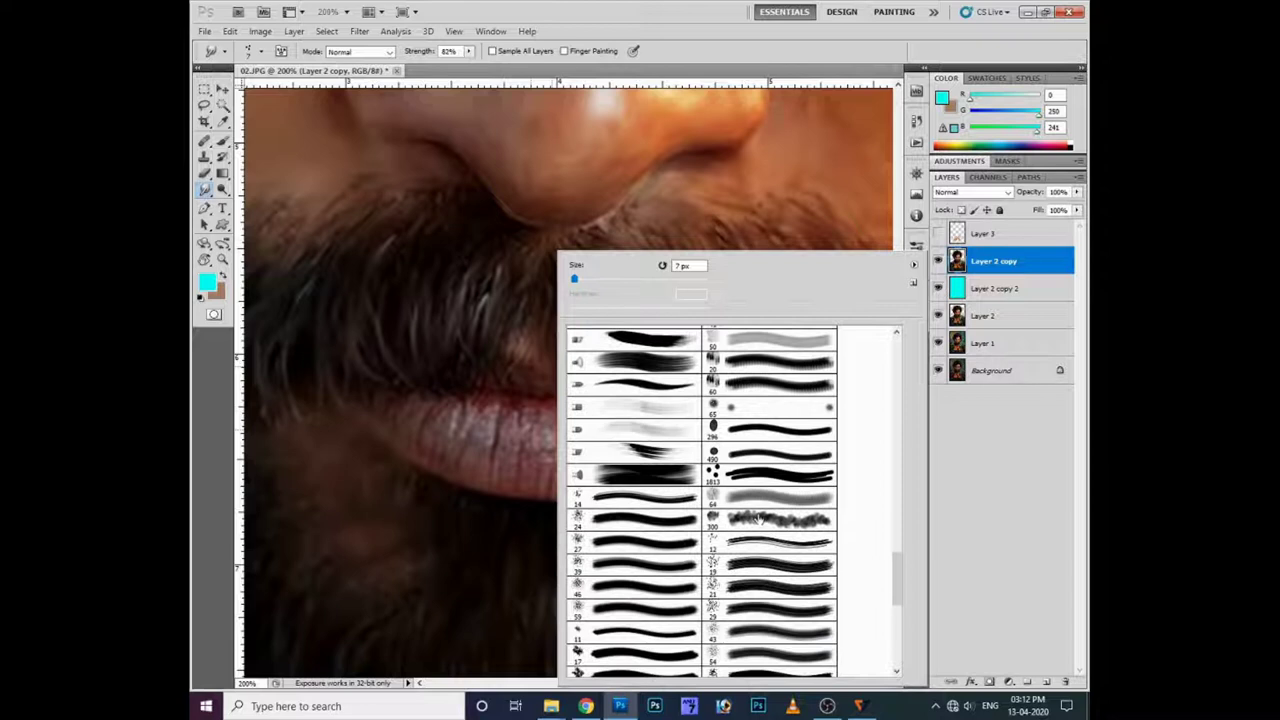
double_click(748, 500)
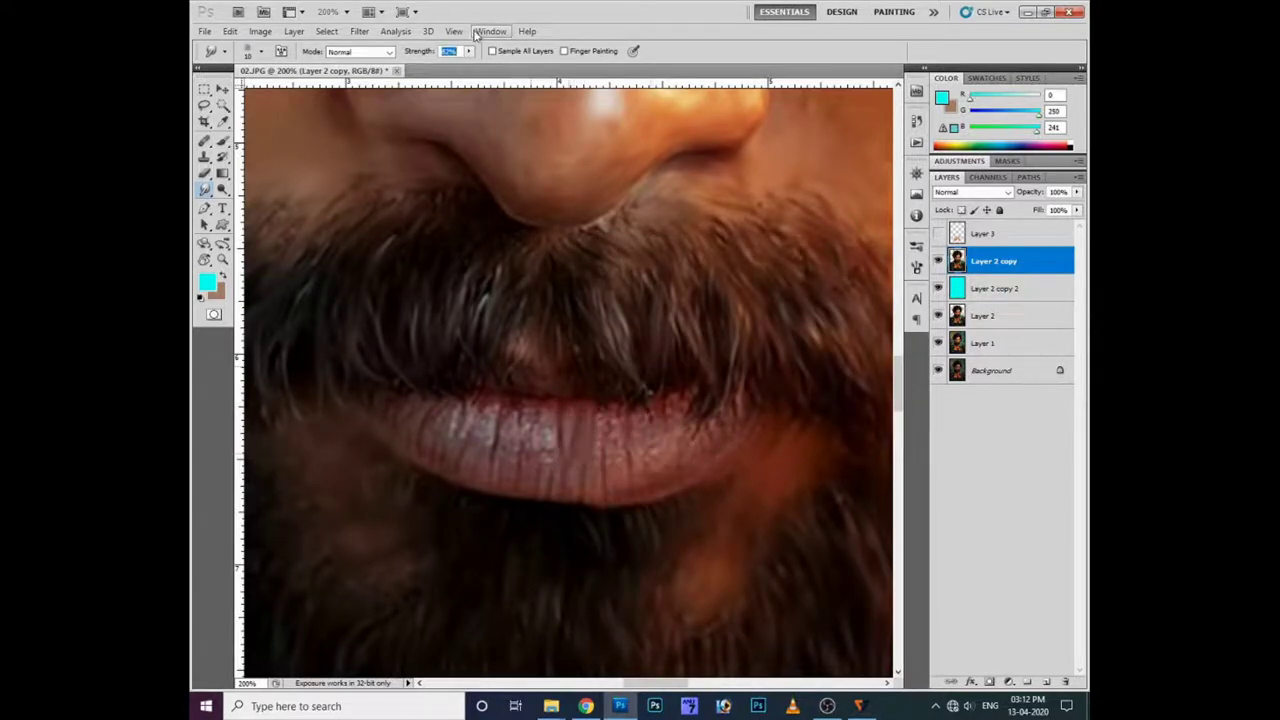
left_click(468, 51)
left_click_drag(446, 66, 450, 66)
left_click(538, 405)
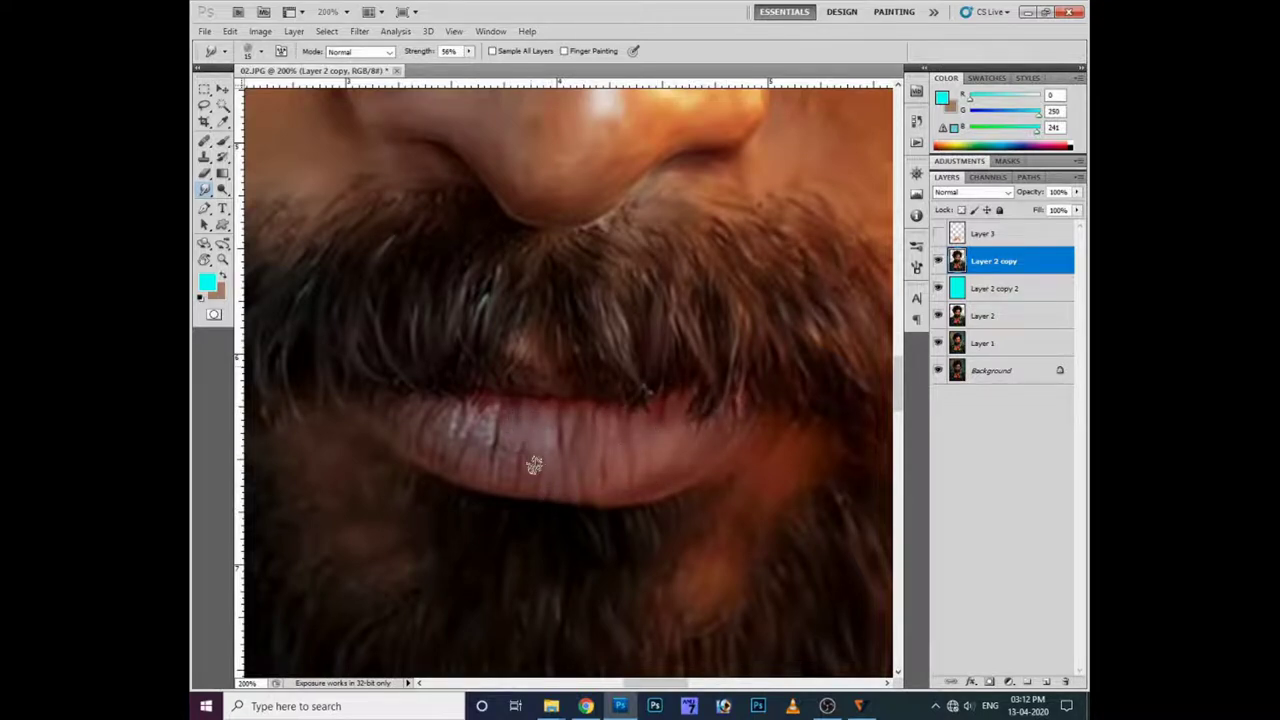
Step: Blend away the lower lip's bright highlight and smudge the moustache hairs, then view the face at 66.7%
left_click_drag(501, 463, 449, 436)
mouse_move(537, 486)
left_mouse_down()
mouse_move(437, 414)
mouse_move(392, 408)
left_mouse_up()
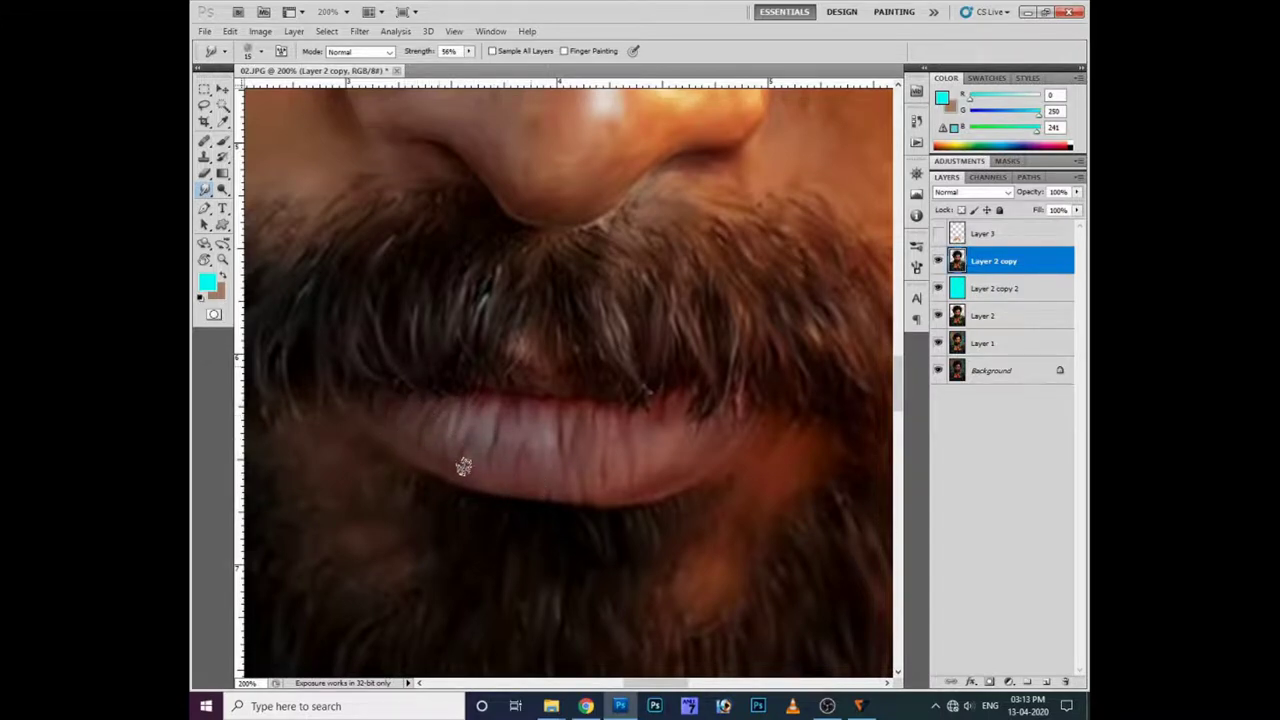
mouse_move(531, 356)
left_mouse_down()
mouse_move(529, 380)
mouse_move(547, 395)
left_mouse_up()
key("ctrl+minus")
key("ctrl+minus")
key("ctrl+minus")
key("ctrl+plus")
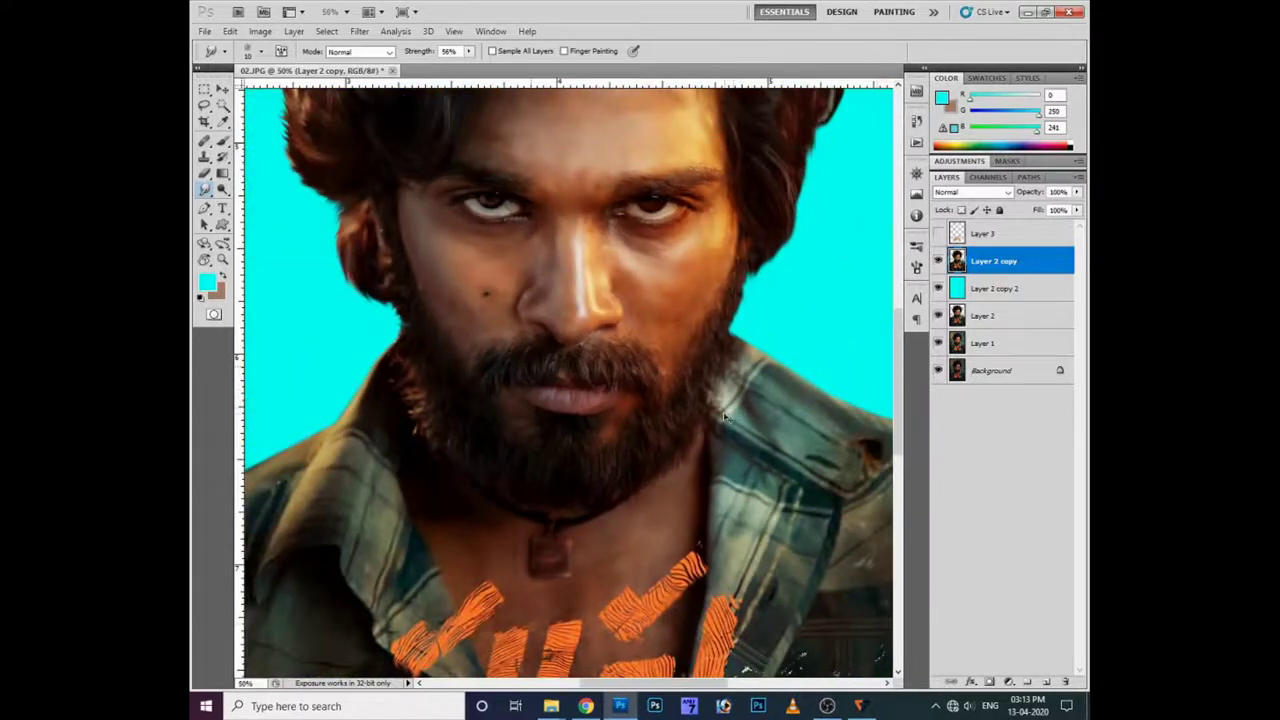
key("ctrl+plus")
left_click_drag(770, 272, 743, 323)
Step: Pick a new brush tip at about 80% strength and pull a dark hair strand into the cyan
right_click(743, 326)
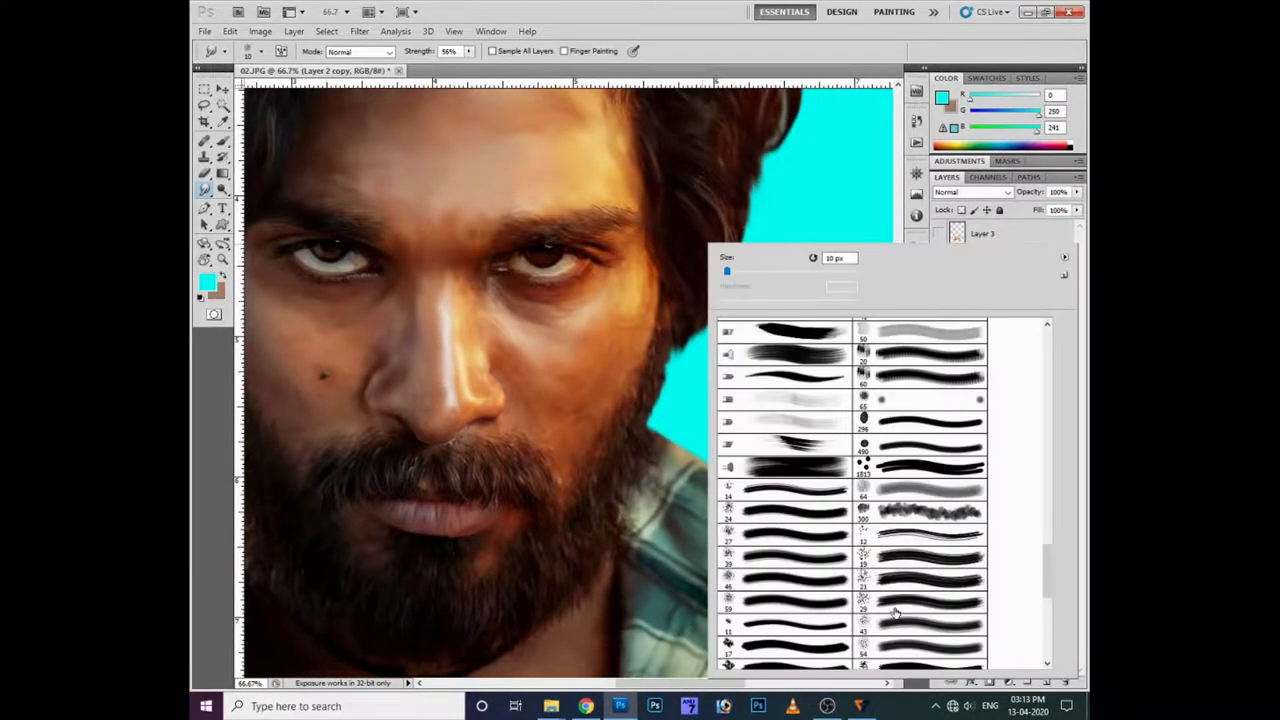
scroll(887, 598, "down", 3)
scroll(887, 598, "down", 2)
scroll(887, 598, "down", 3)
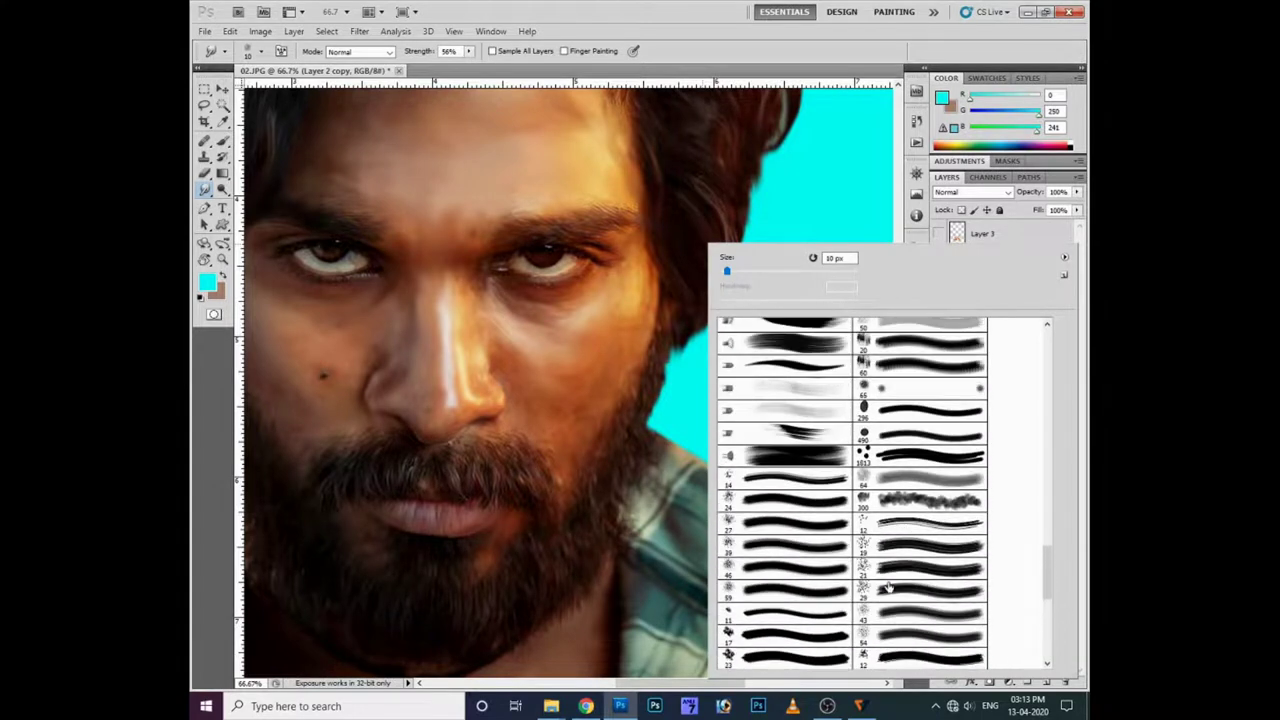
double_click(907, 463)
left_click(469, 51)
left_click_drag(488, 70, 512, 68)
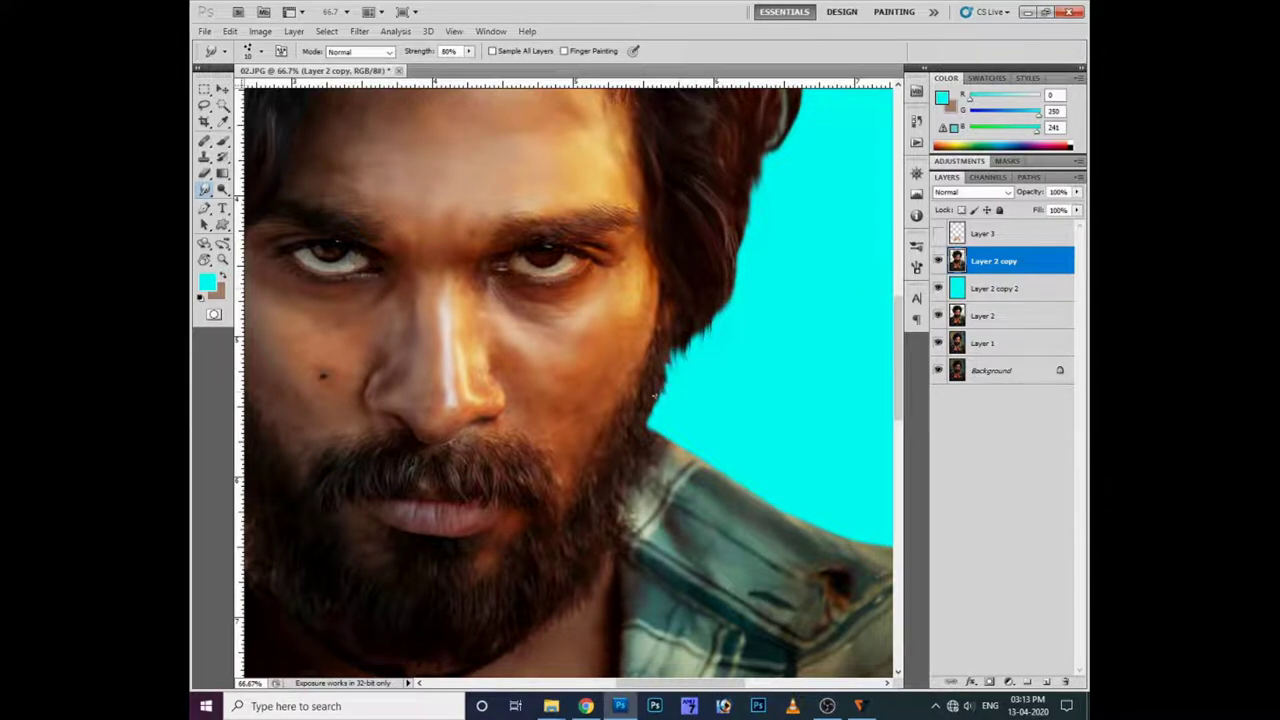
left_click_drag(704, 308, 713, 355)
Step: At 59% strength, drag strands and wisps from the upper-right hair edge out into the cyan
left_click_drag(468, 51, 455, 63)
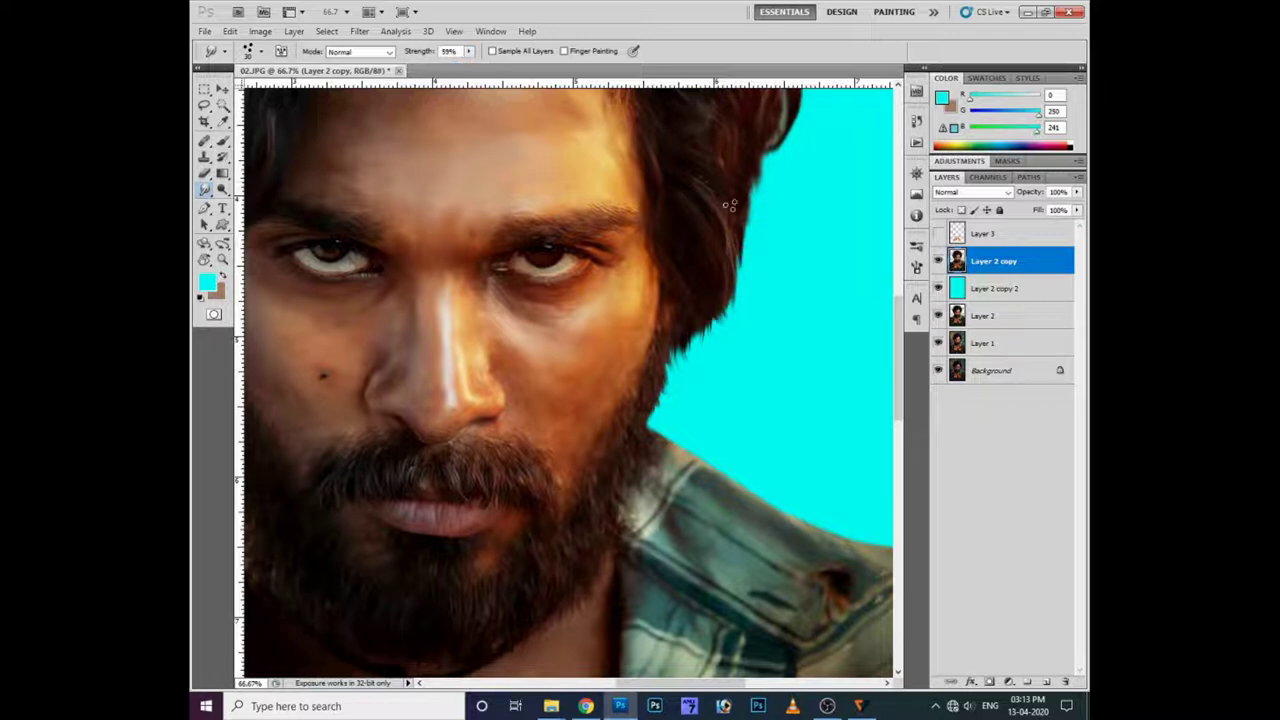
scroll(745, 292, "up", 1)
scroll(745, 292, "up", 4)
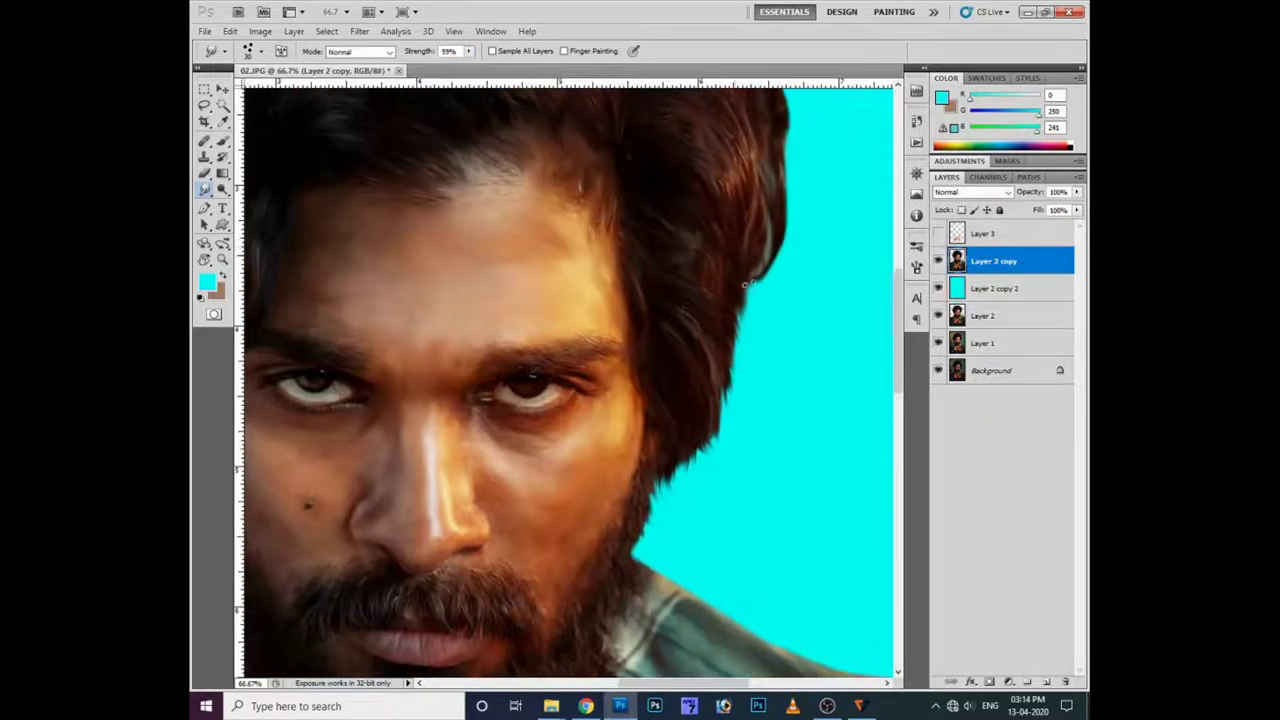
scroll(745, 290, "up", 3)
scroll(745, 290, "right", 1)
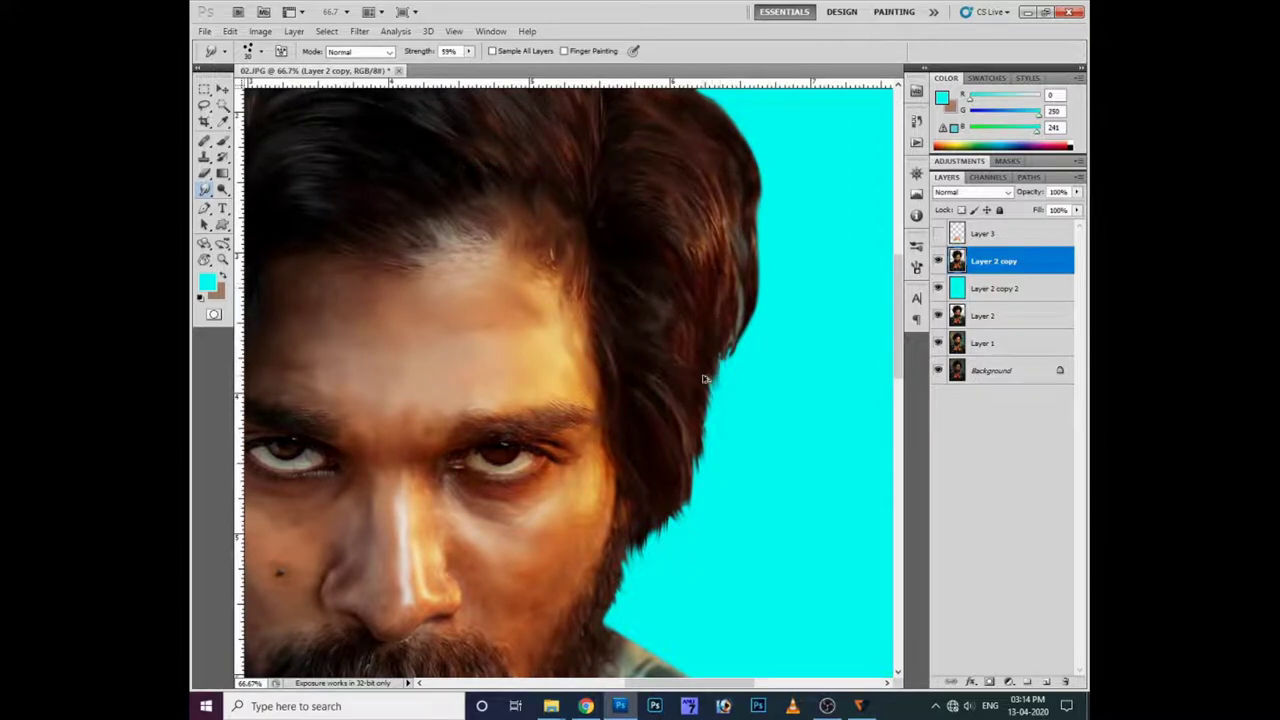
left_click_drag(739, 185, 771, 292)
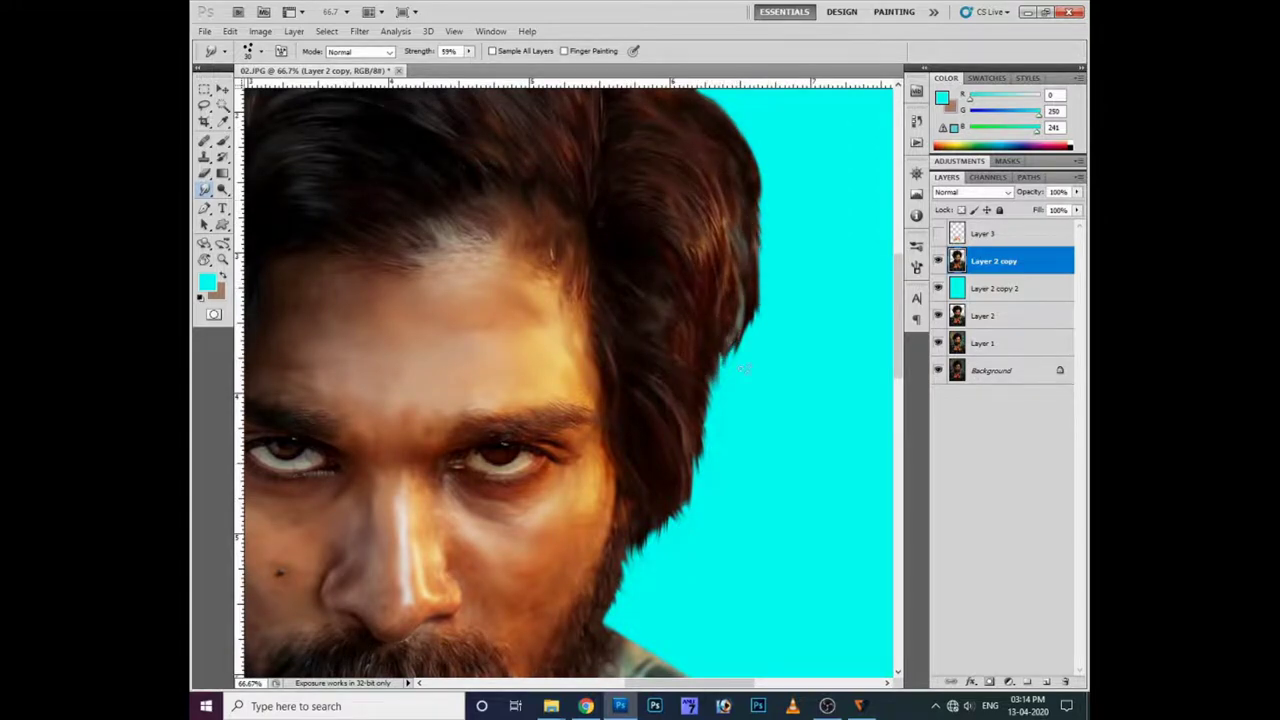
scroll(693, 228, "up", 4)
scroll(693, 228, "right", 1)
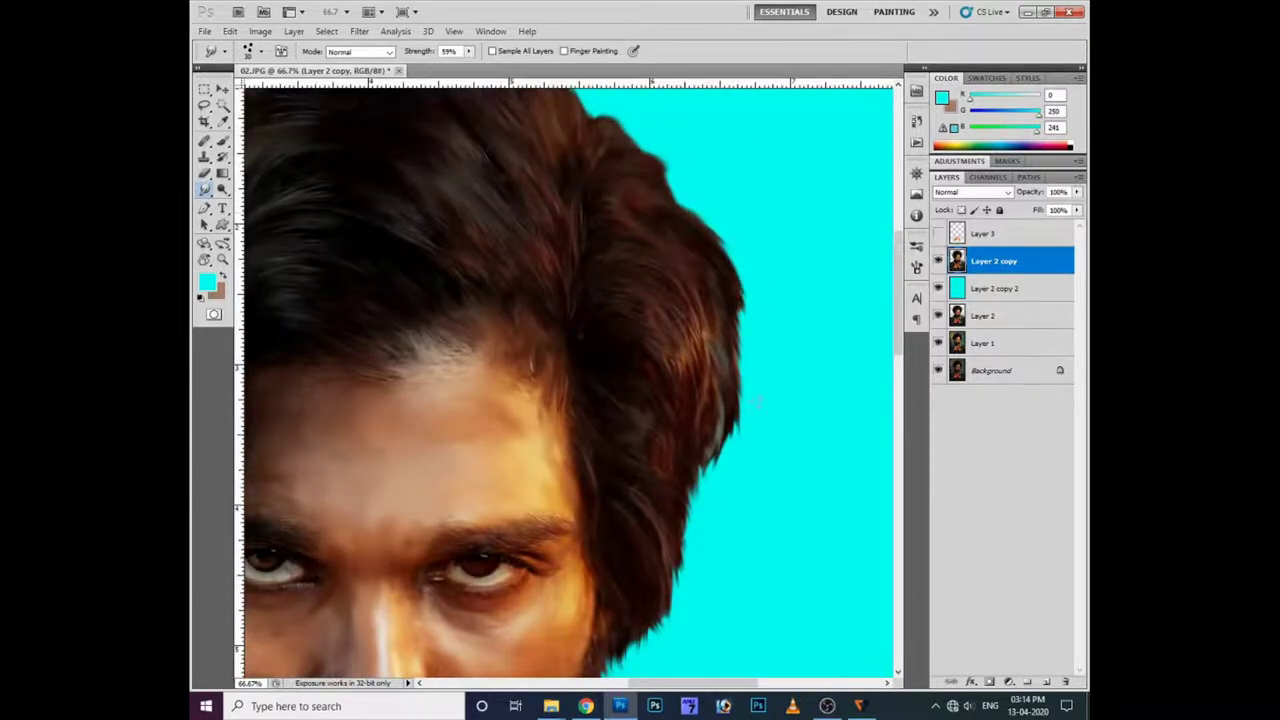
left_click_drag(642, 180, 711, 176)
left_click_drag(612, 130, 626, 116)
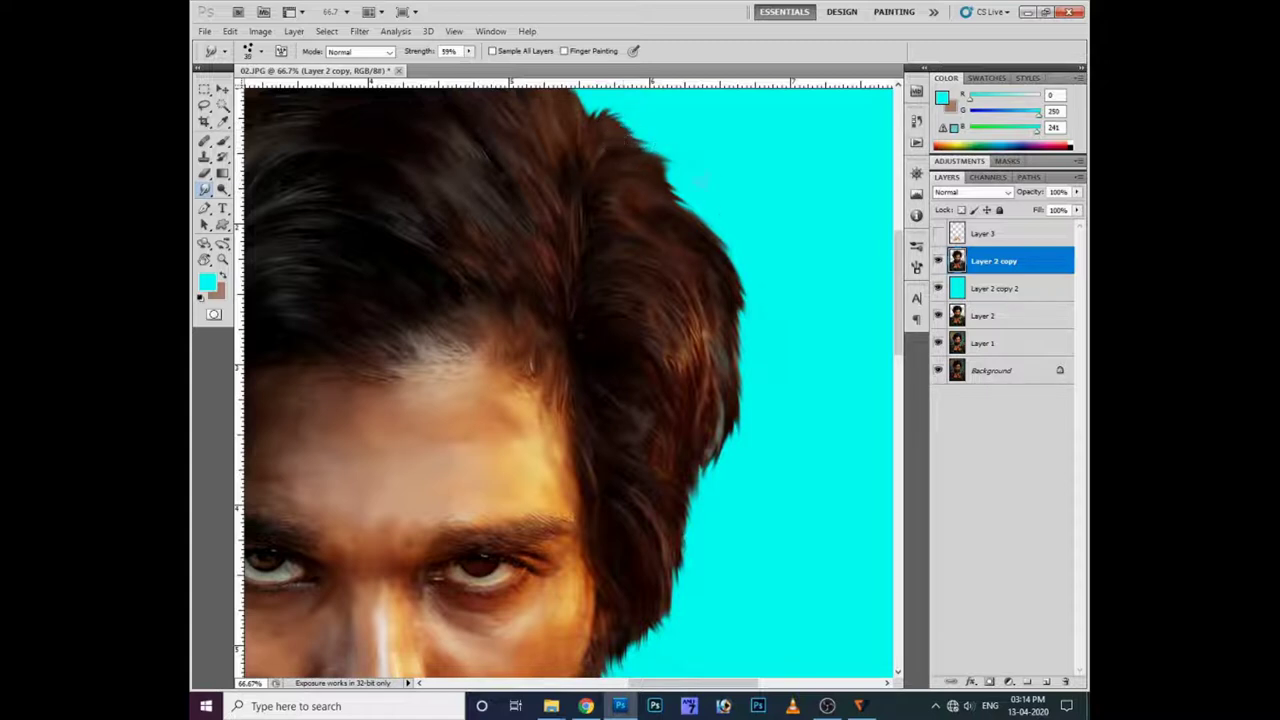
left_click_drag(666, 172, 686, 227)
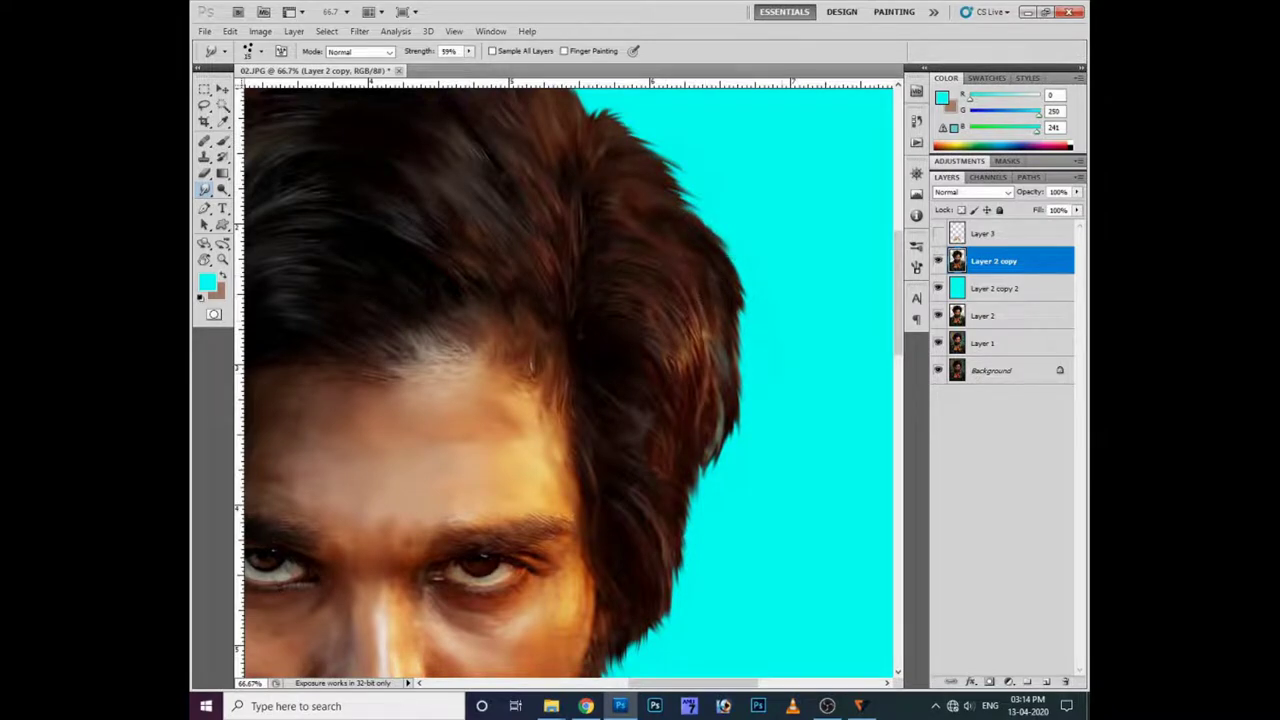
Step: Zoom and pan around the poster, from the hair to the orange title lettering
scroll(726, 363, "up", 5)
scroll(677, 377, "down", 2)
scroll(631, 360, "up", 2)
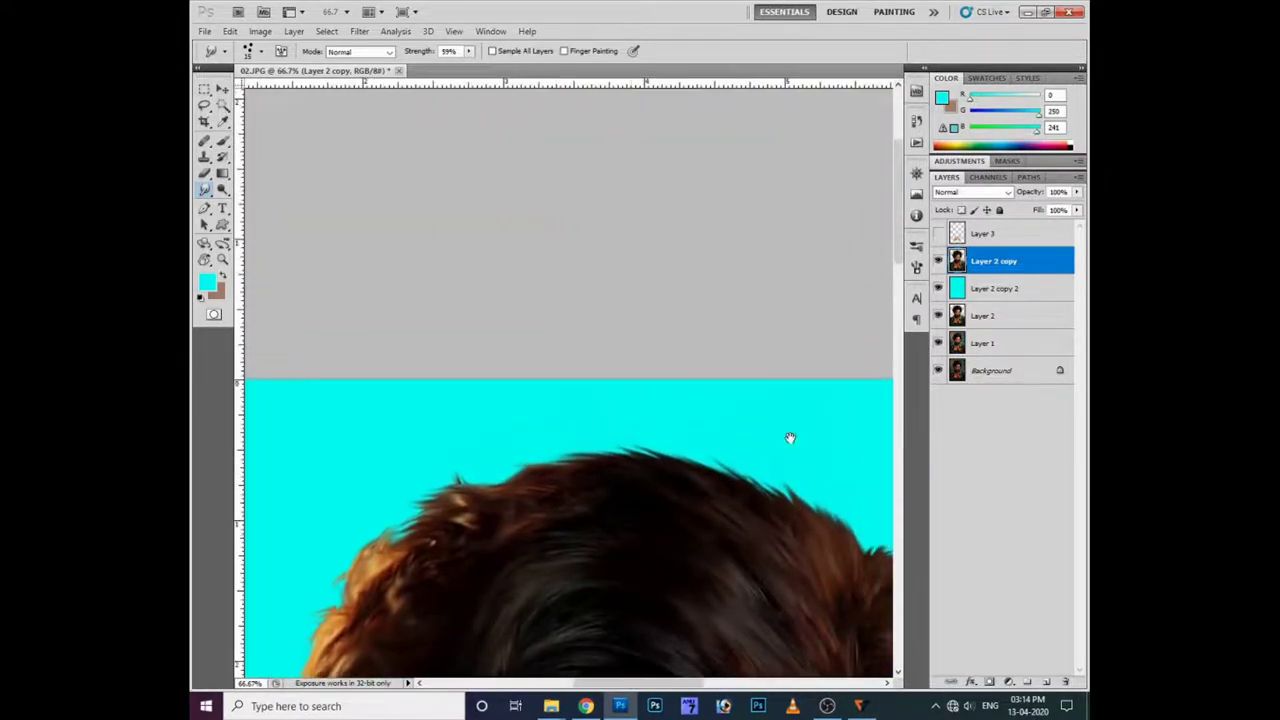
left_click_drag(789, 437, 741, 368)
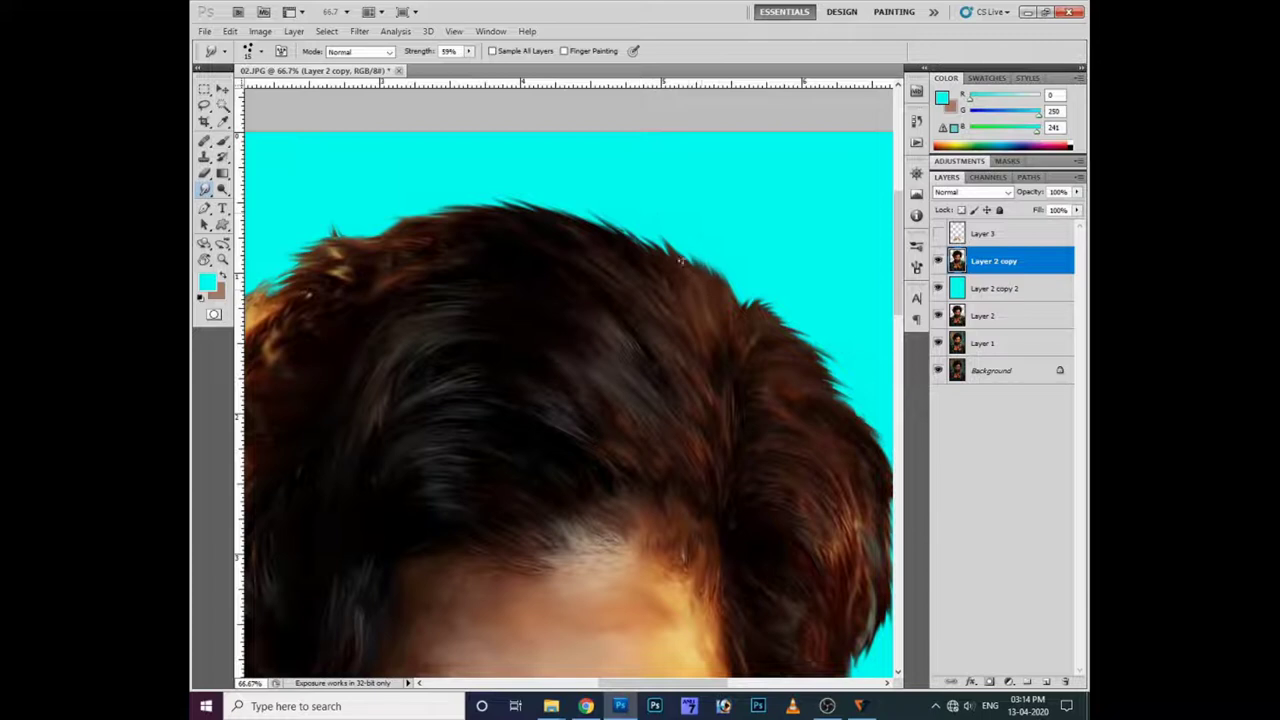
key("ctrl+minus")
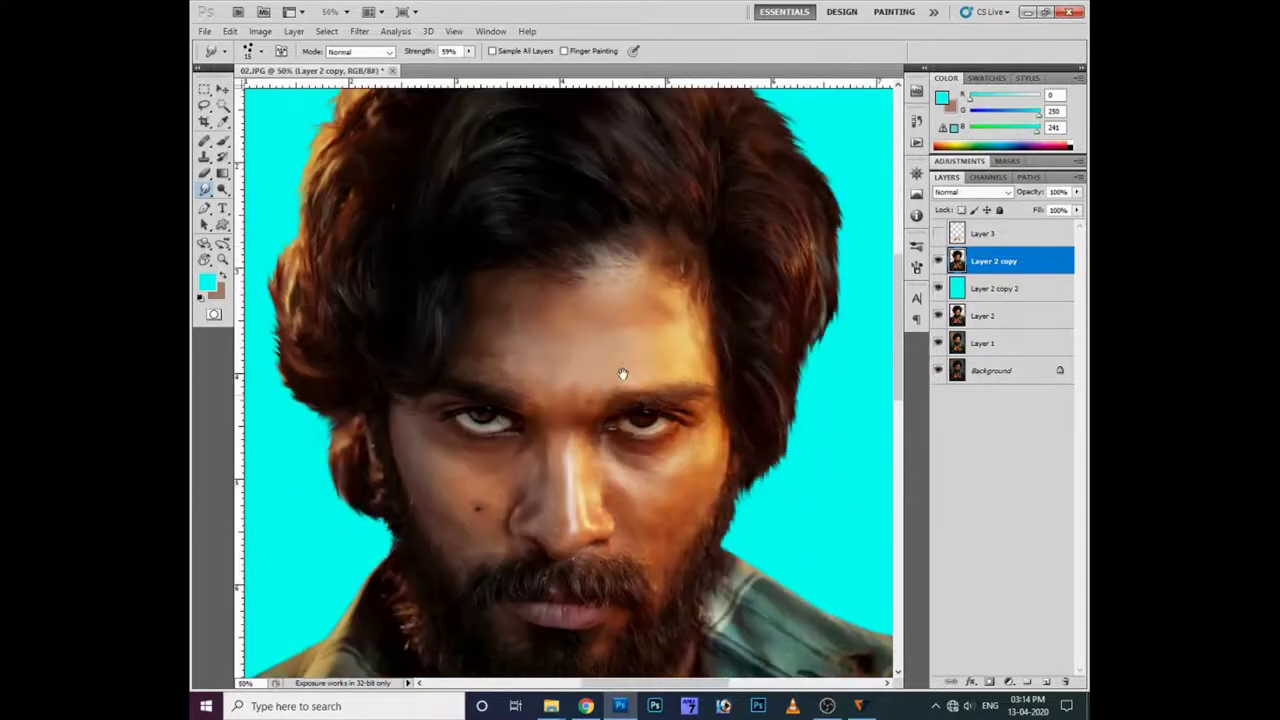
left_click_drag(597, 517, 630, 268)
key("v")
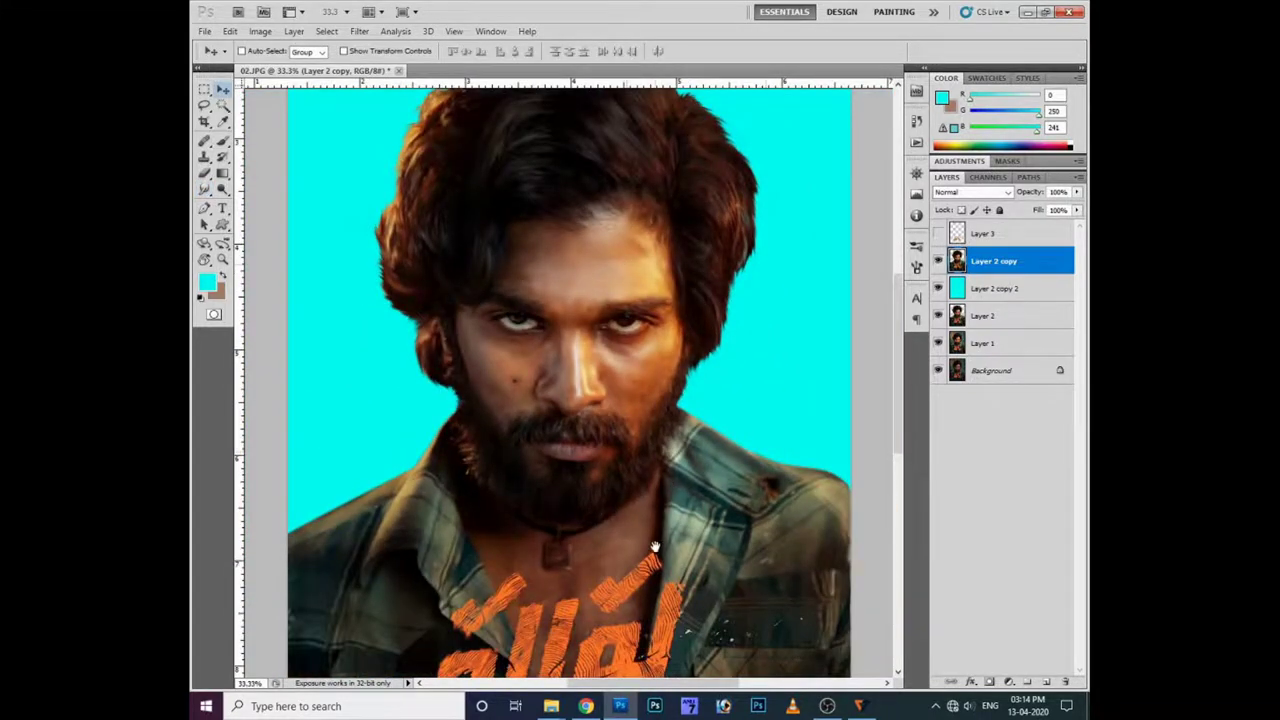
key("ctrl+minus")
left_click_drag(654, 543, 650, 440)
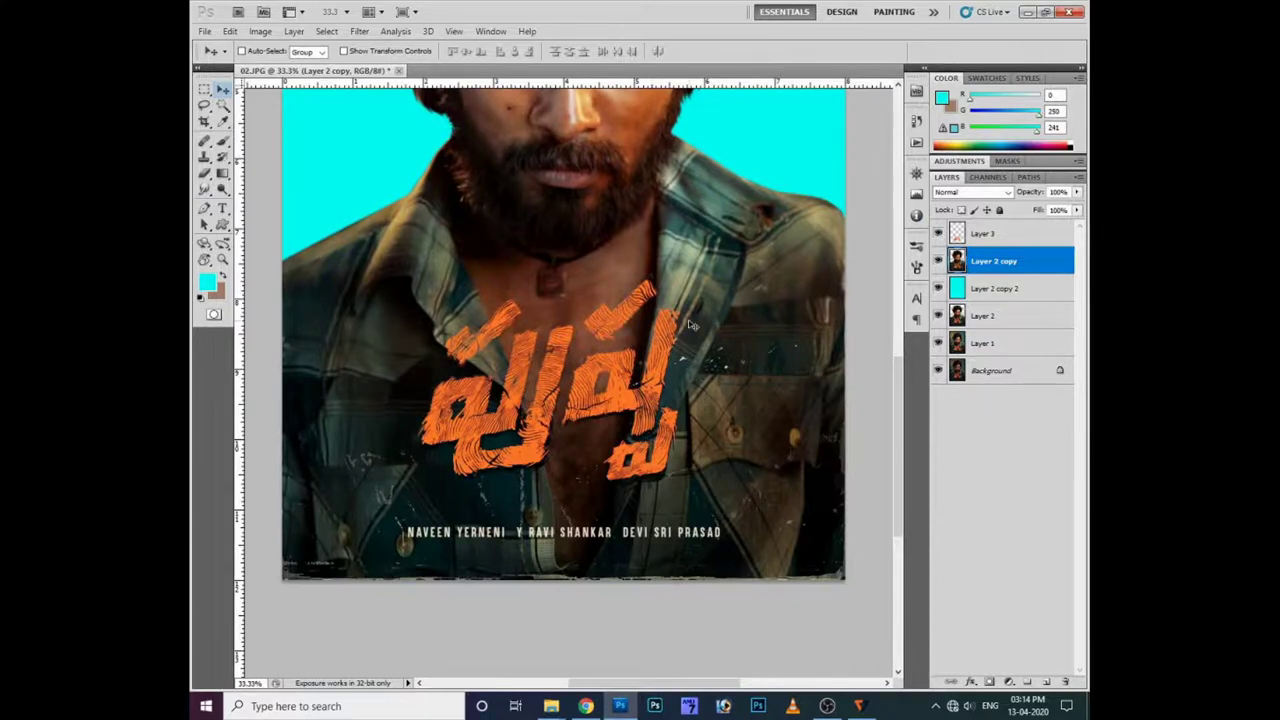
key("ctrl+plus")
key("ctrl+plus")
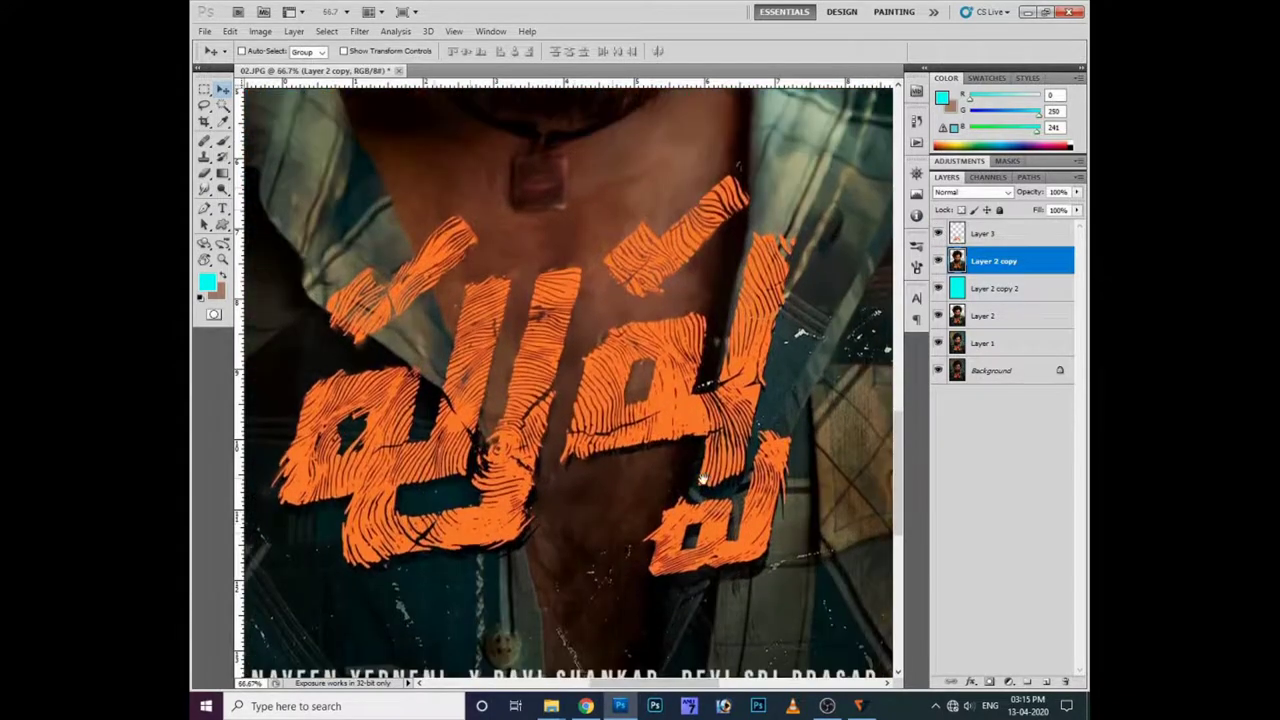
key("ctrl+minus")
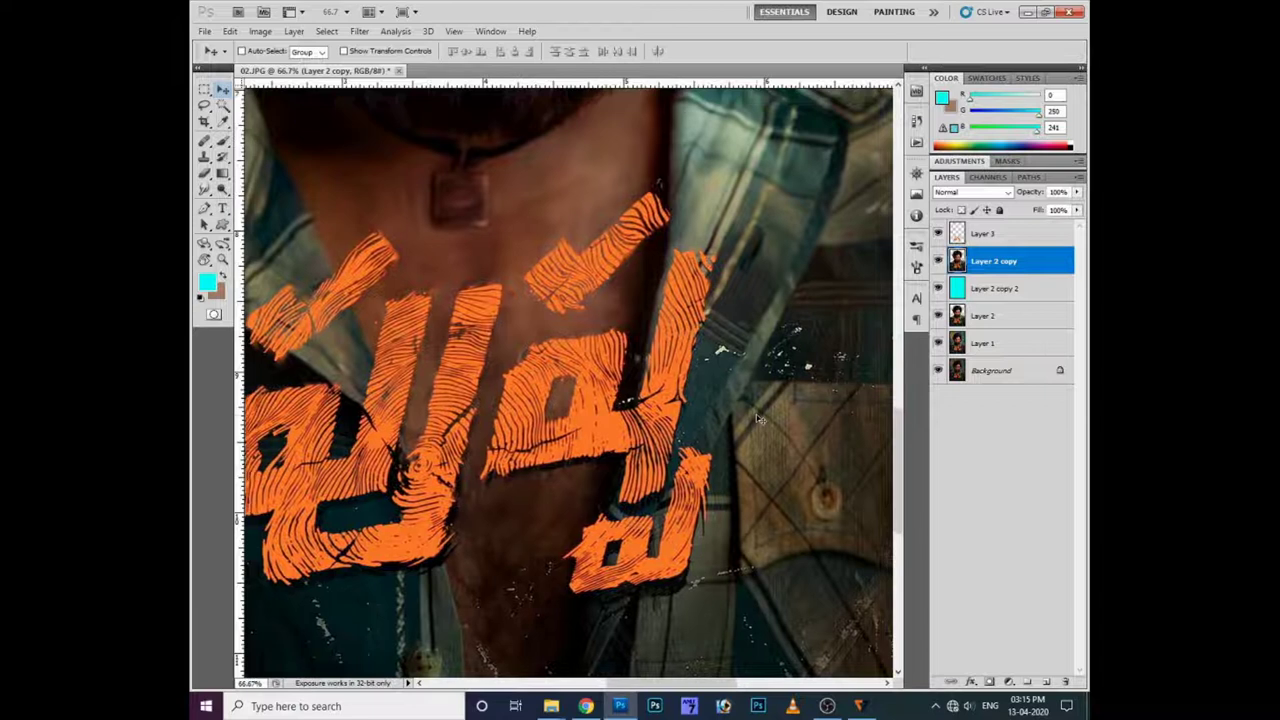
key("ctrl+minus")
right_click(724, 346)
key("ctrl+minus")
key("ctrl+minus")
Step: Hide the cyan Layer 2 copy 2 and Gaussian-blur Layer 1 at radius 63.6 px
left_click(1013, 238, "ctrl")
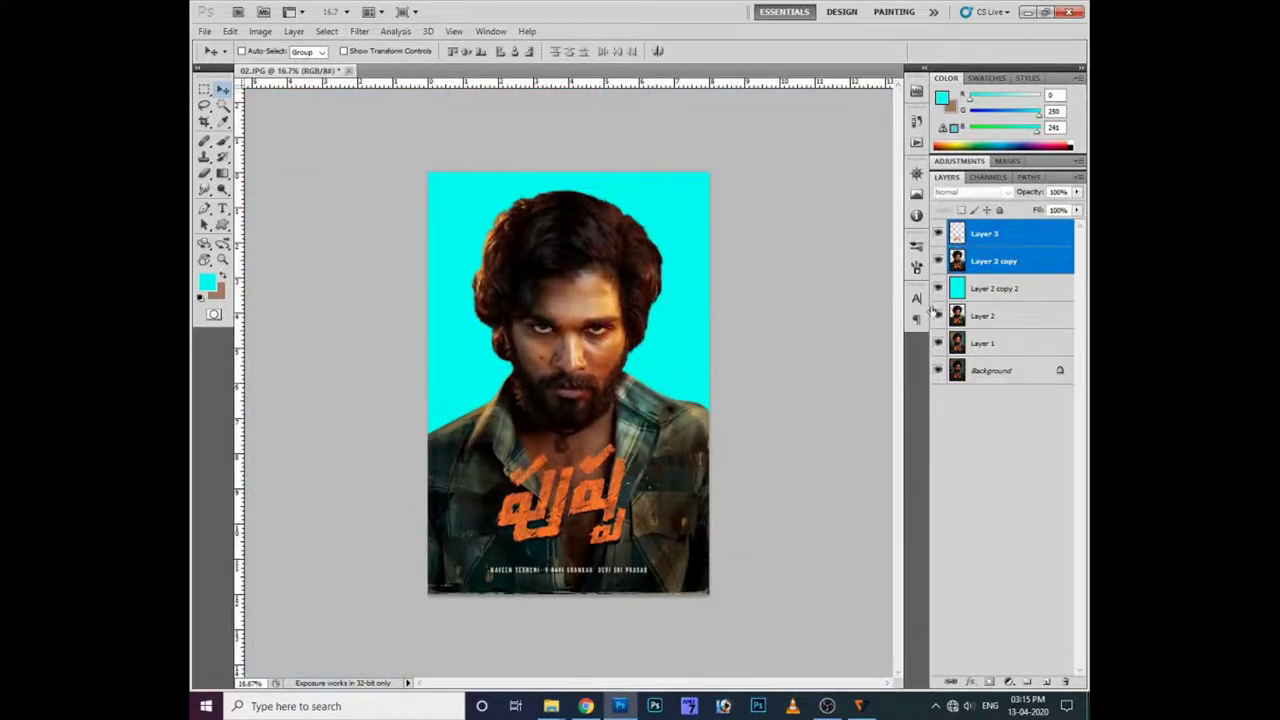
left_click(937, 288)
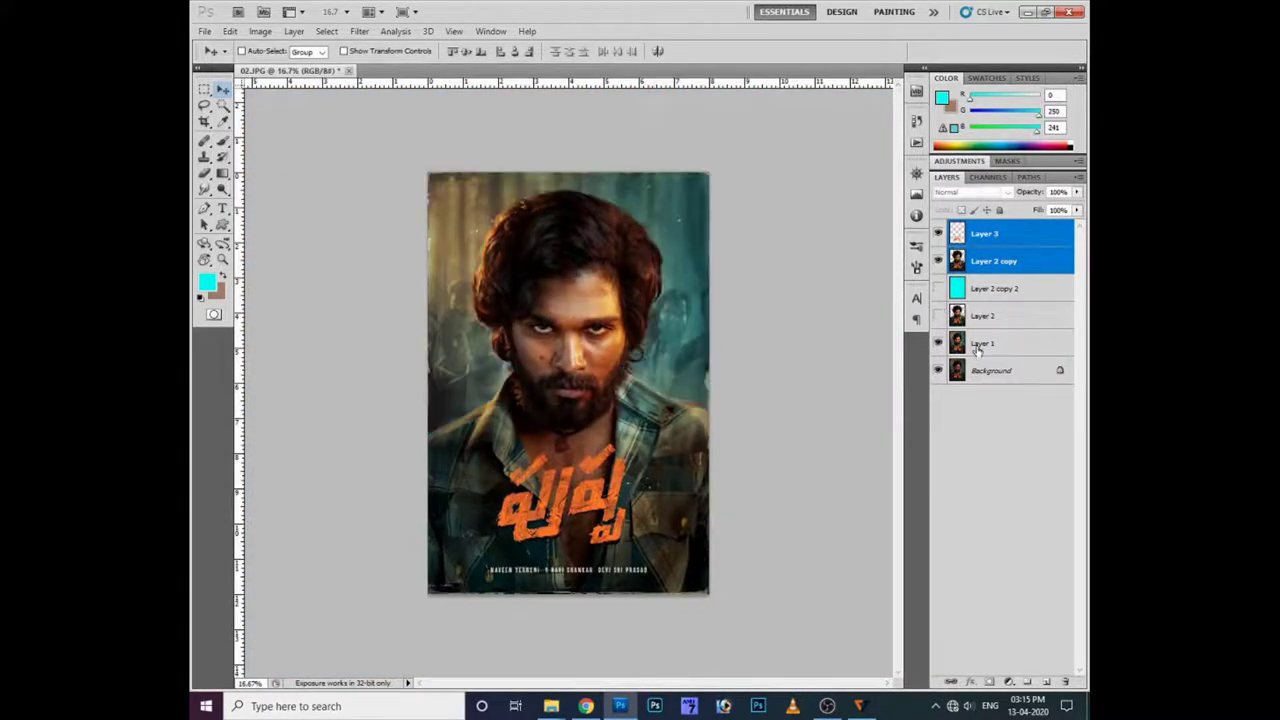
left_click(980, 344)
left_click(359, 31)
left_click(545, 213)
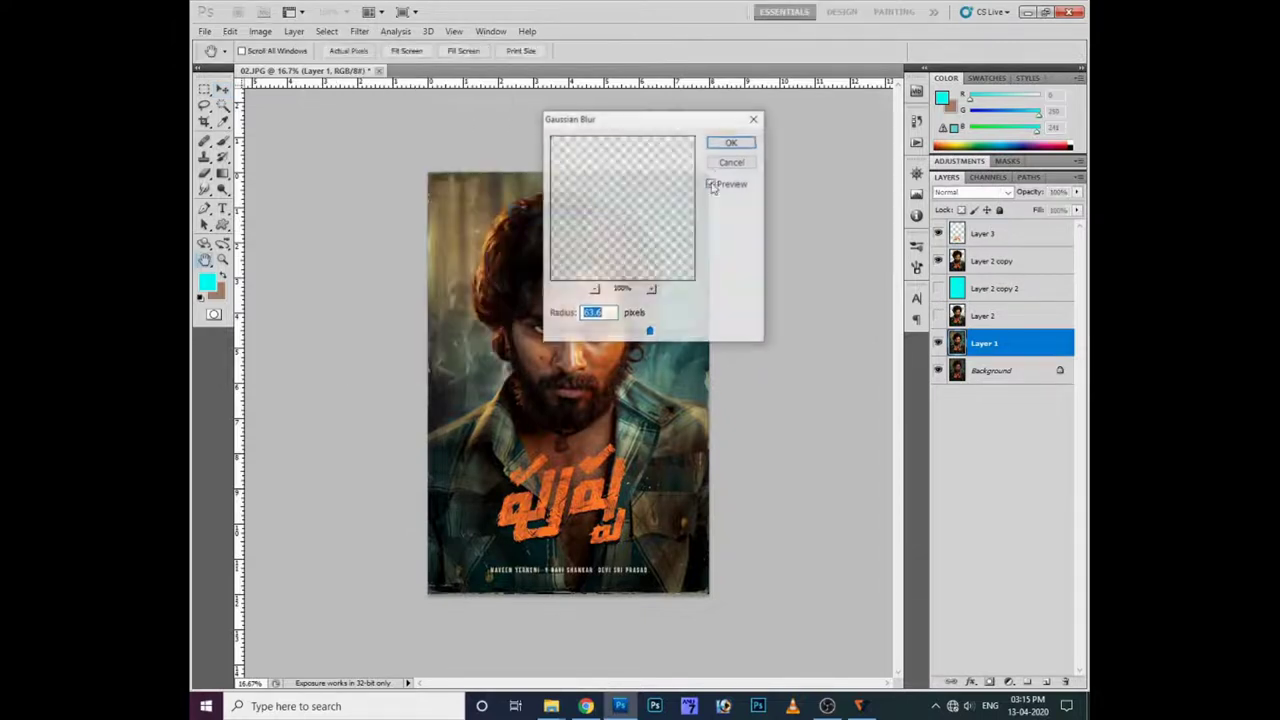
key("Return")
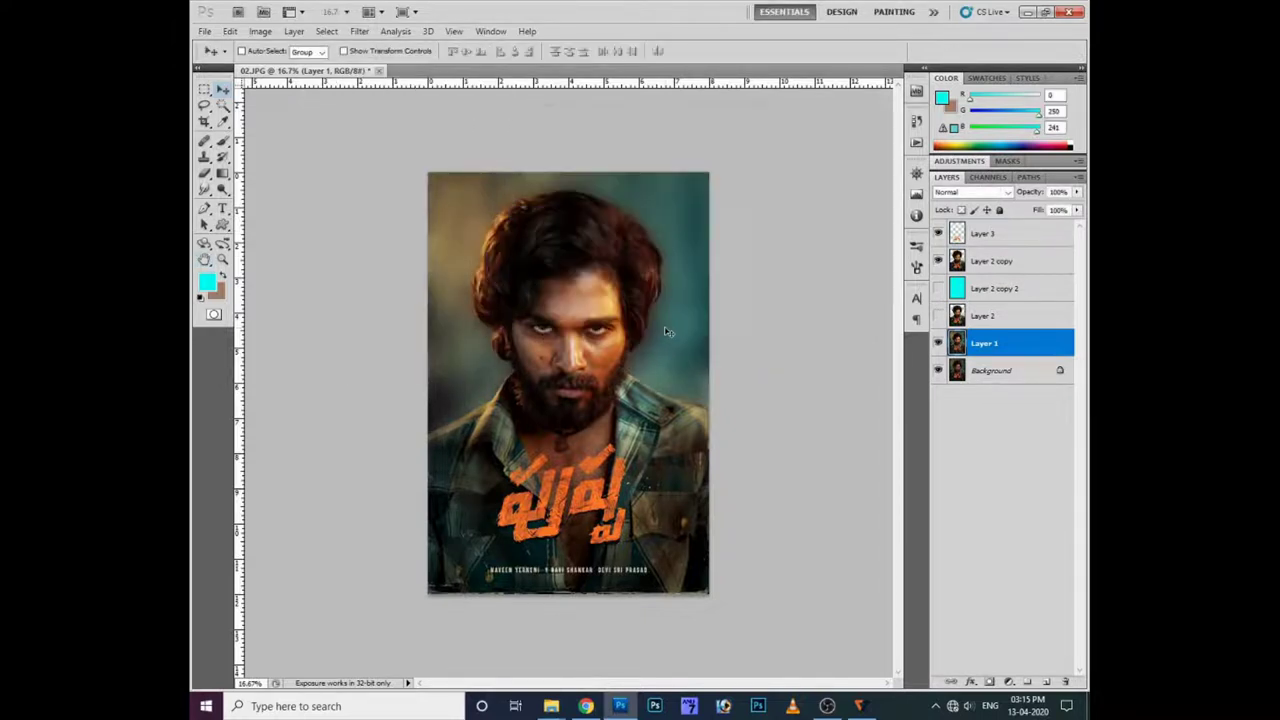
Step: Boost Layer 1's vibrance and apply a Brightness/Contrast adjustment
key("ctrl+alt+v")
key("Tab")
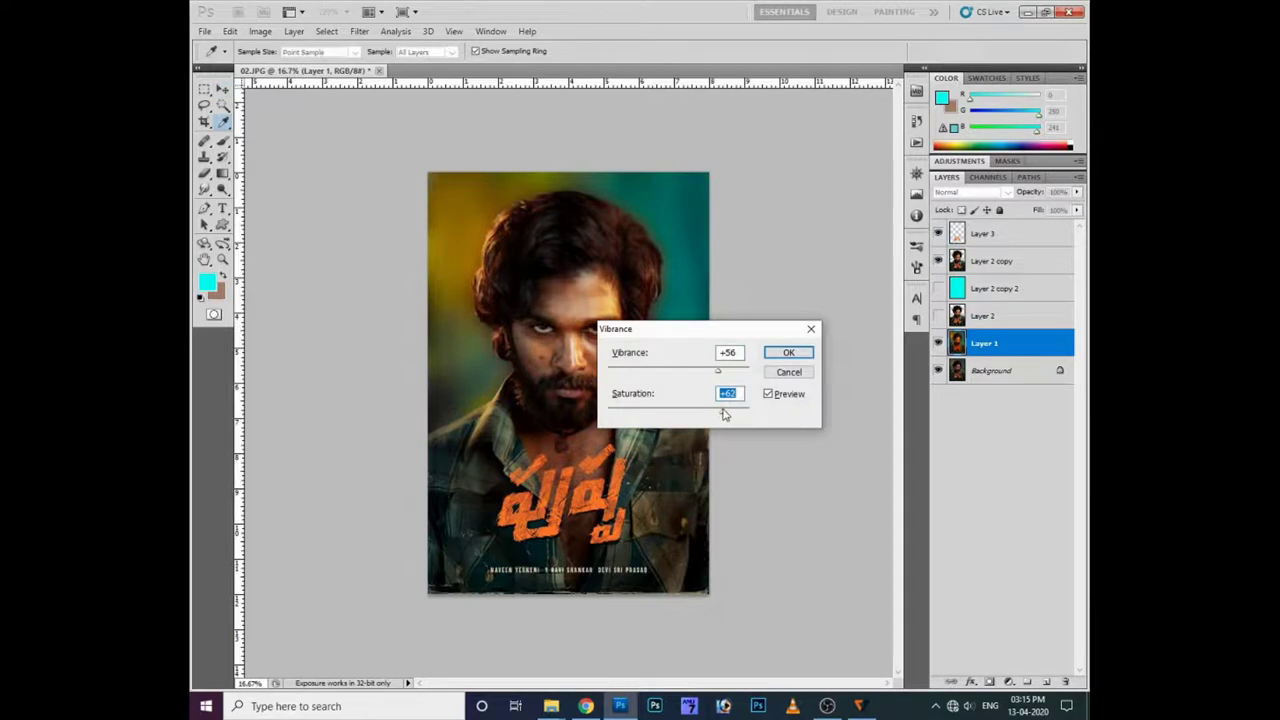
key("Return")
key("alt+i")
key("a")
key("b")
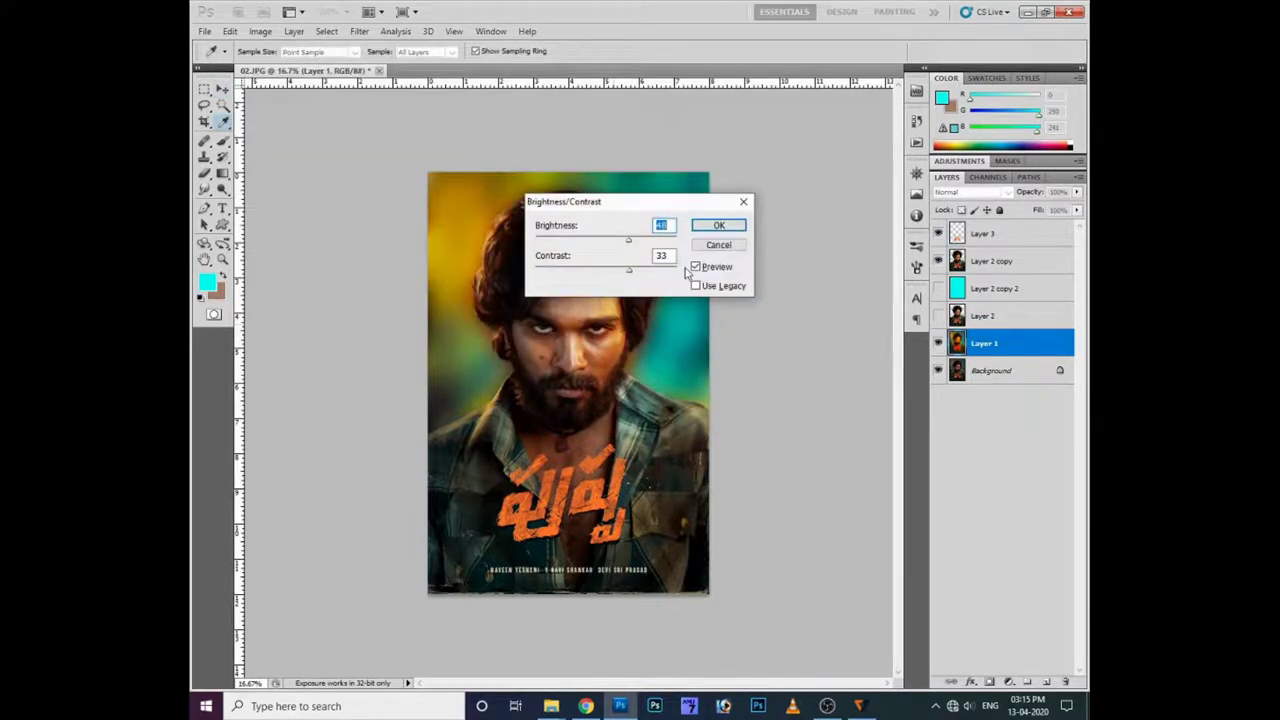
key("Return")
Step: Duplicate Layer 1, commit a transform, and merge the copy back into Layer 1
key("ctrl+j")
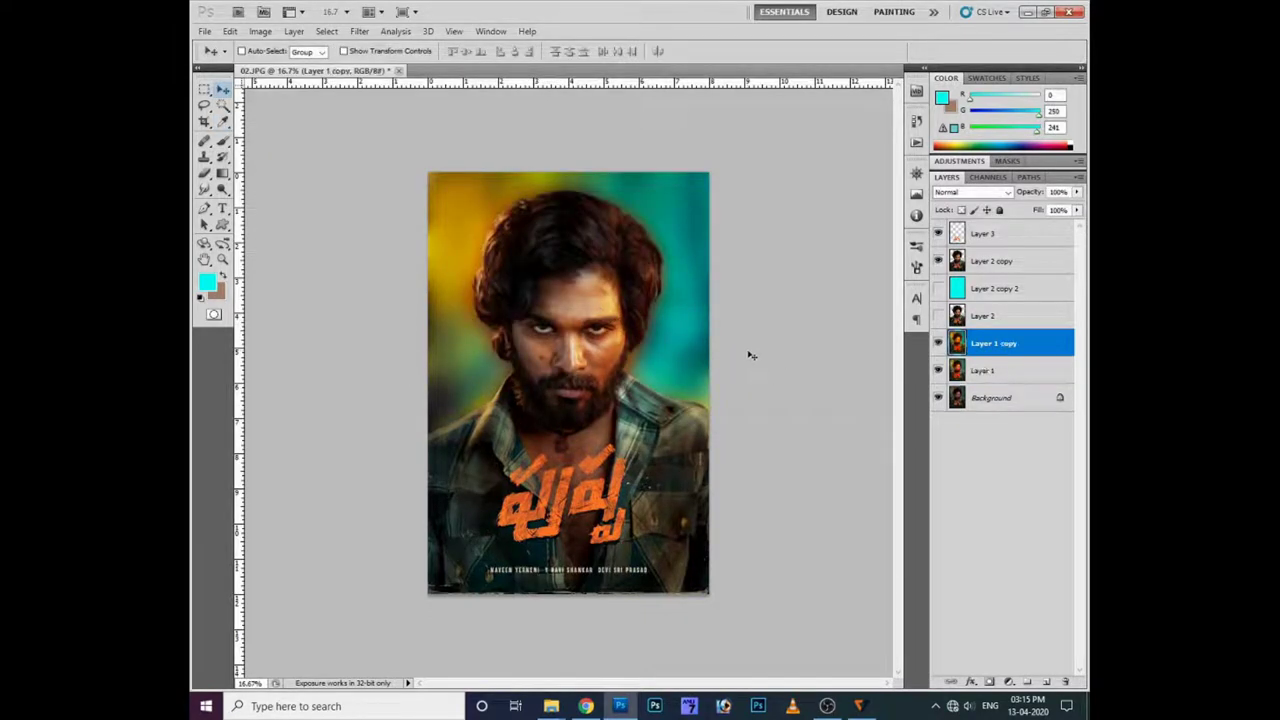
key("ctrl+t")
key("Return")
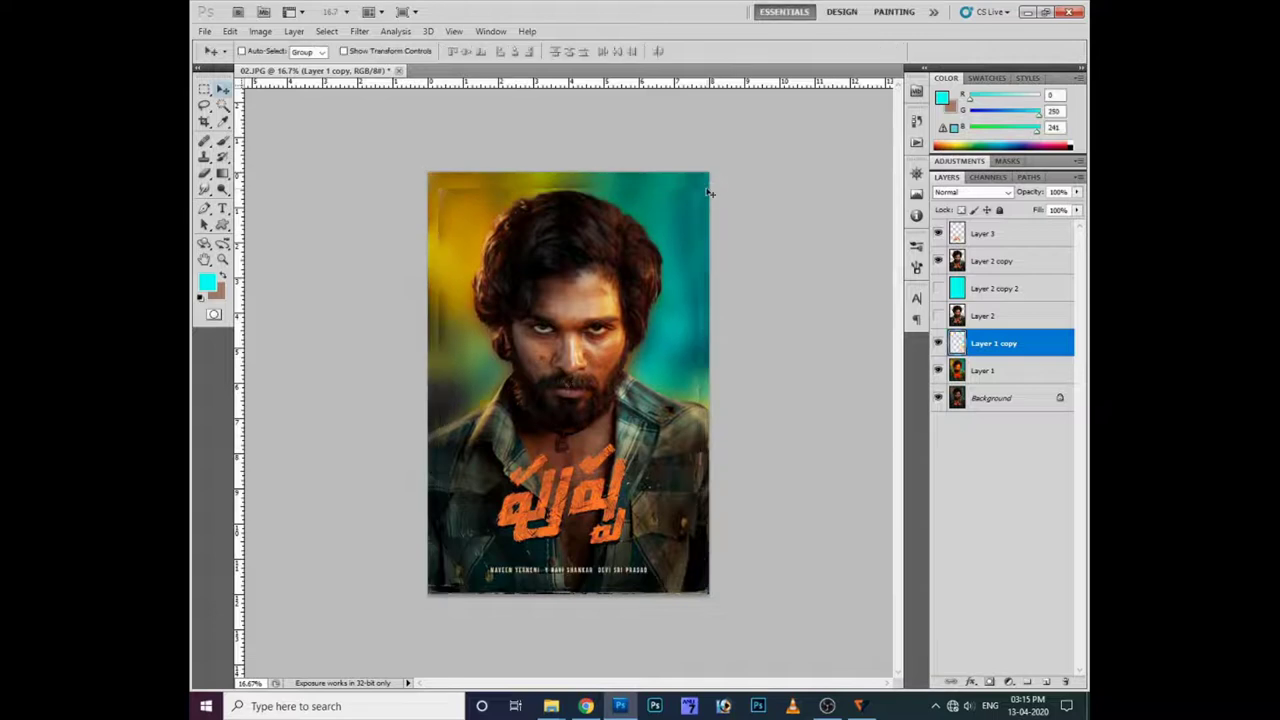
key("ctrl+plus")
key("e")
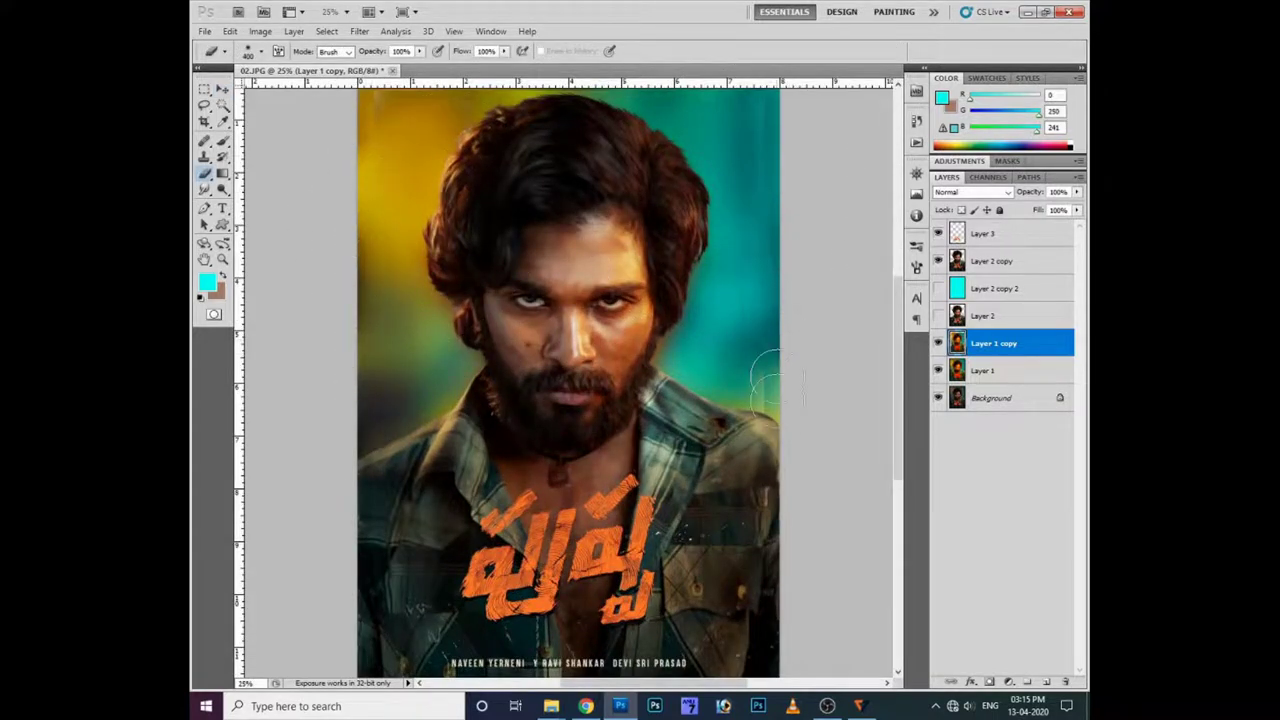
left_click_drag(766, 134, 770, 330)
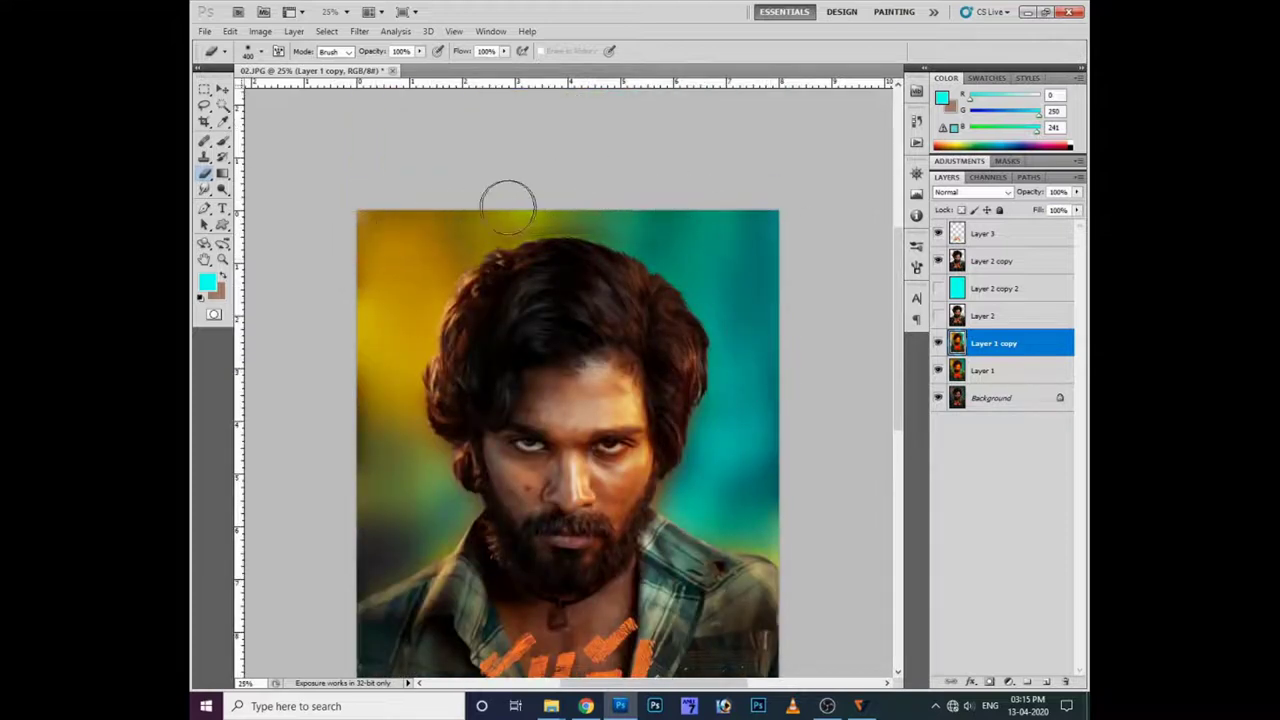
left_click(1000, 370)
left_click(990, 343)
key("ctrl+e")
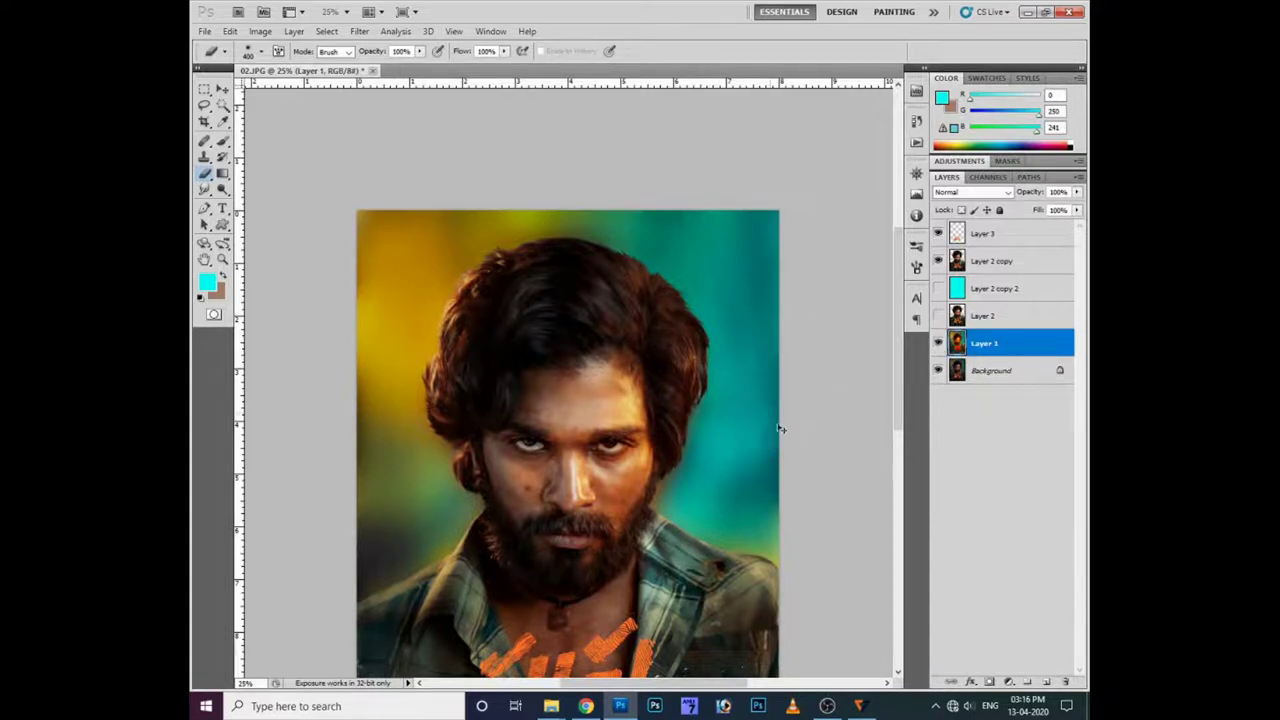
Step: Erase the dark left-edge streaks on a new Layer 1 copy and shift the hue to yellow-teal
key("ctrl+j")
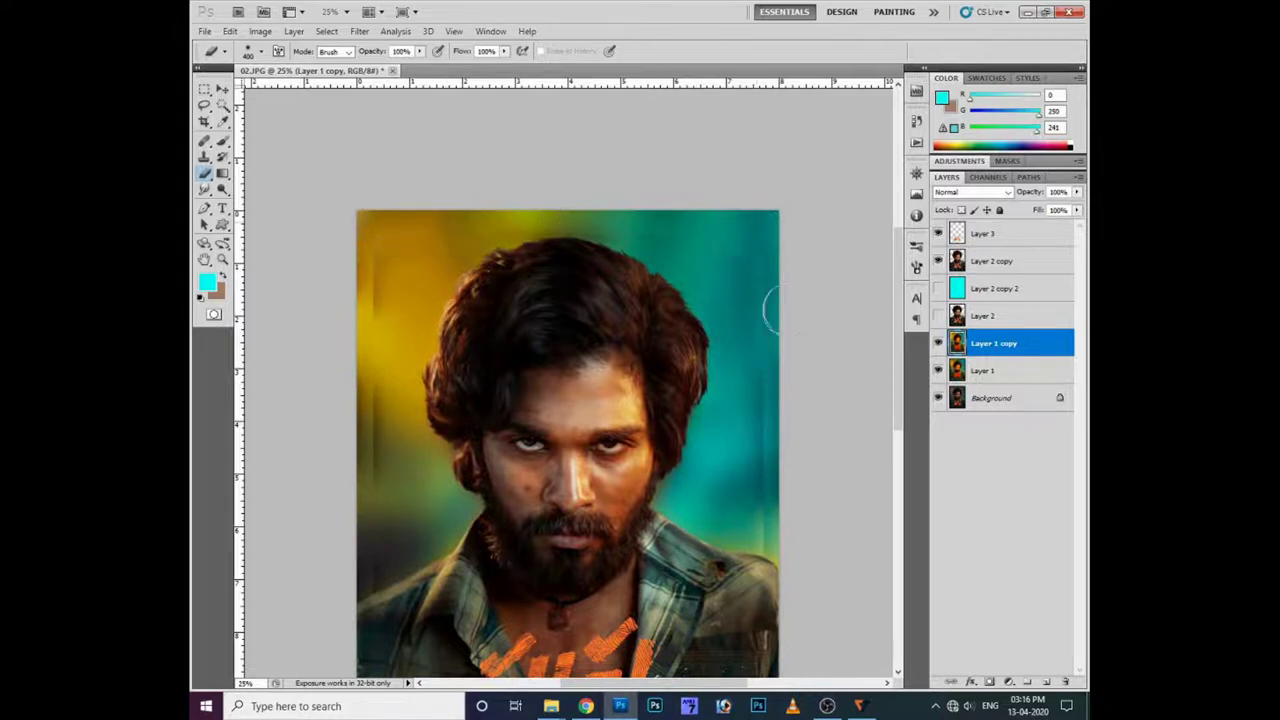
left_click_drag(382, 386, 380, 522)
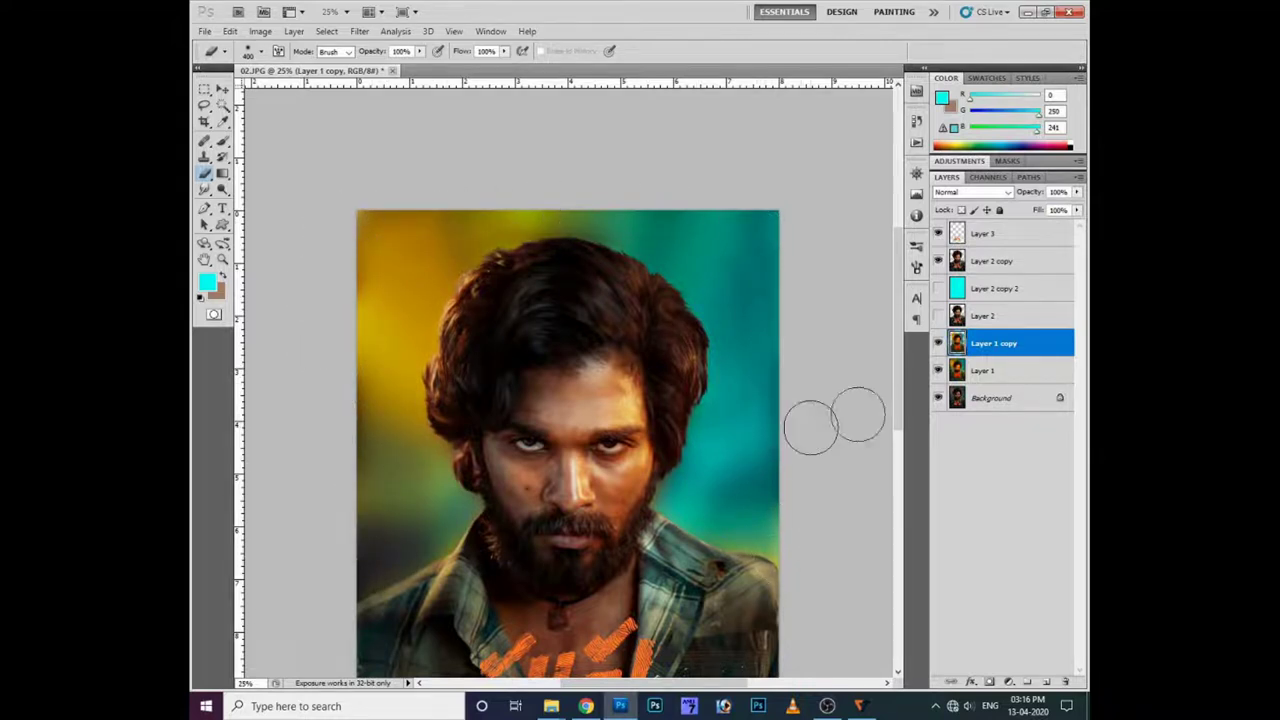
key("ctrl+u")
left_click_drag(924, 354, 980, 360)
key("Return")
Step: Raise Hue/Saturation Lightness slightly to brighten the background, with Layer 1 active
key("ctrl+u")
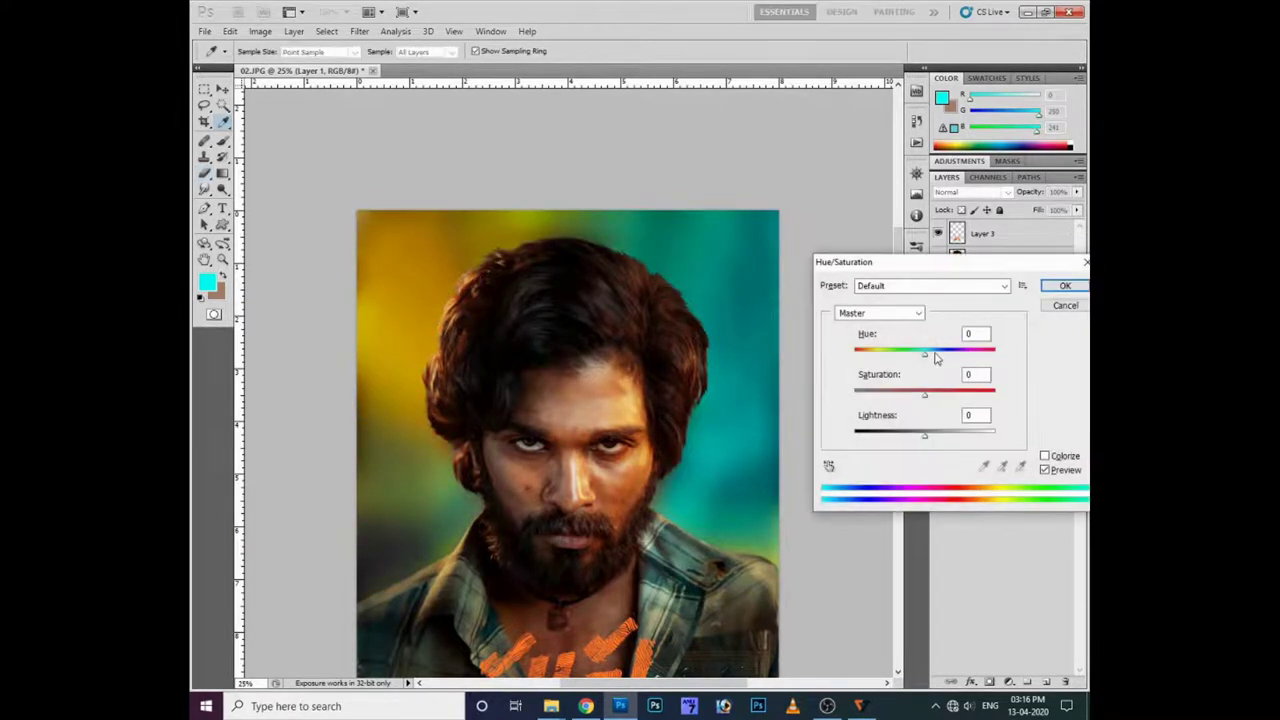
mouse_move(928, 440)
left_mouse_down()
mouse_move(940, 442)
mouse_move(941, 405)
left_mouse_up()
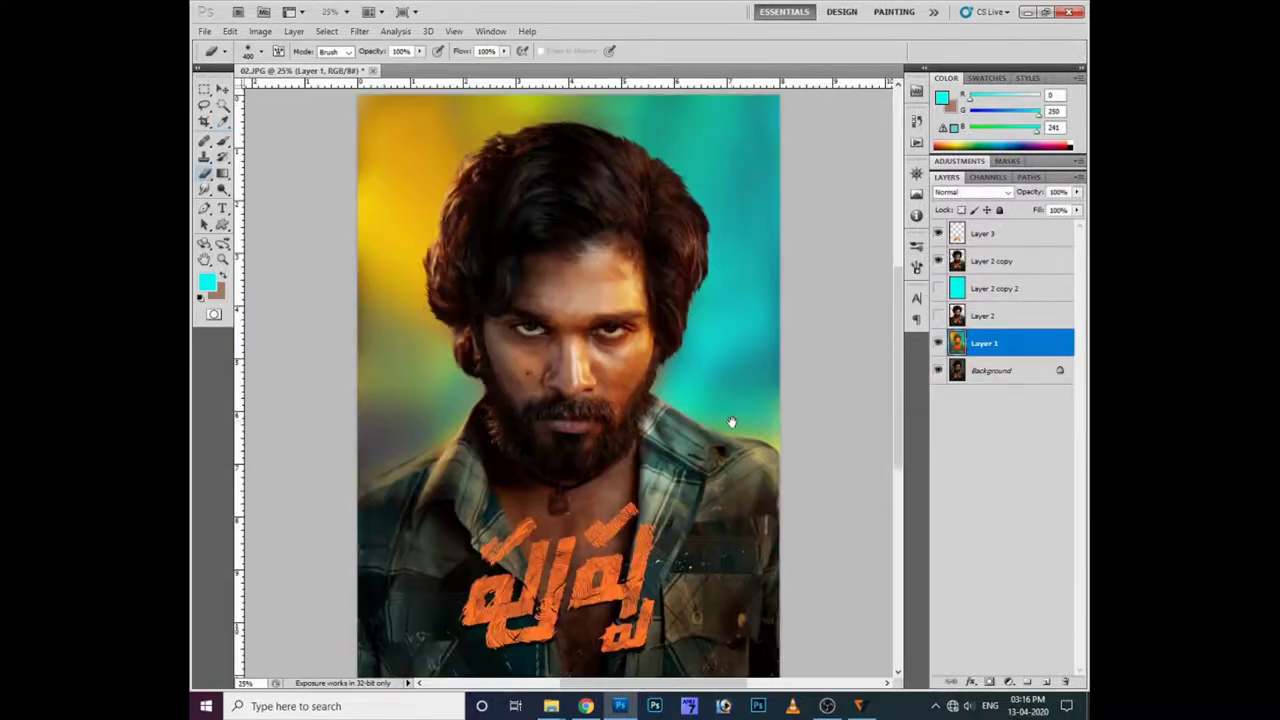
left_click(1000, 343)
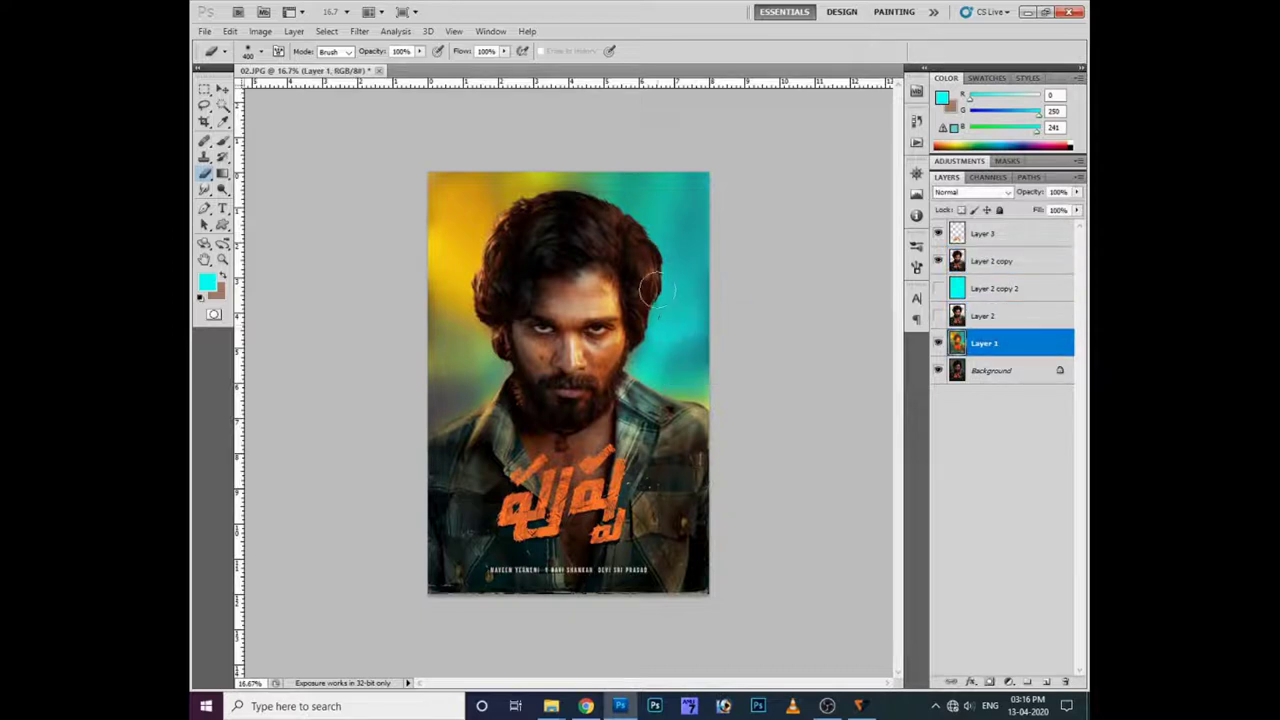
Step: Undo a trial teal brush stroke, sample the background yellow, and select Layer 2 copy
key("b")
left_click(680, 365, "alt")
left_click_drag(682, 382, 683, 378)
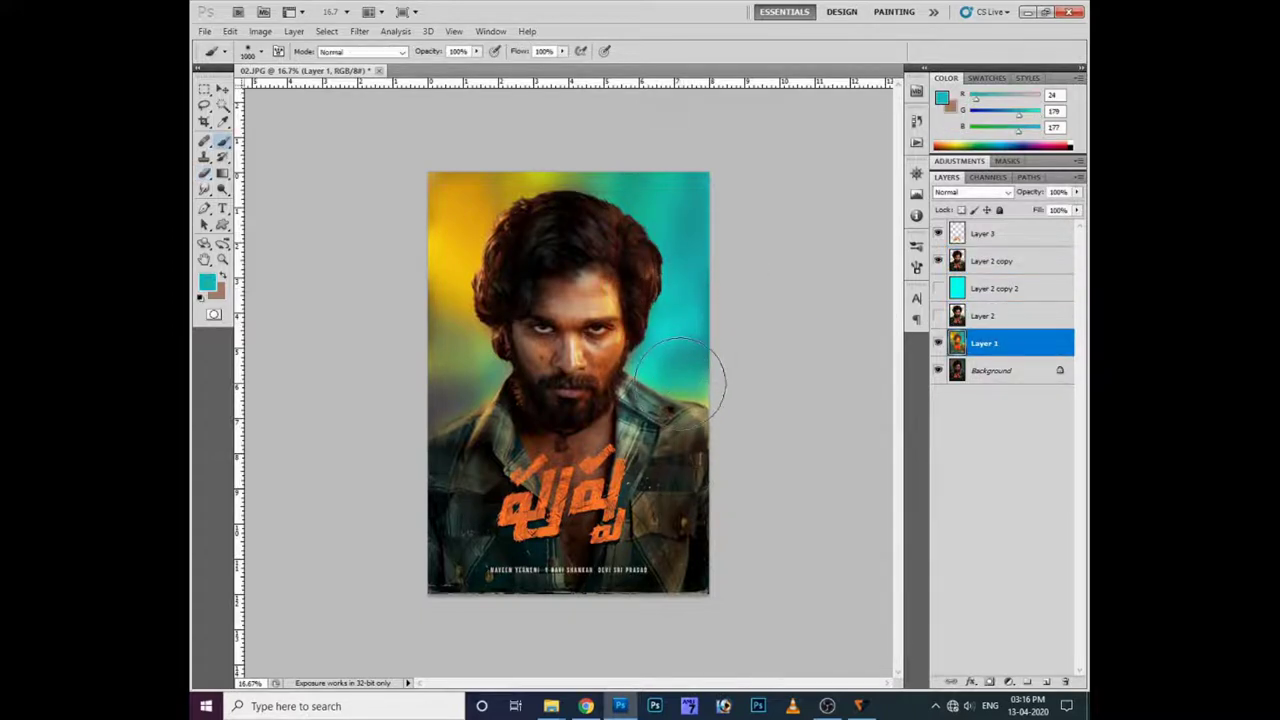
key("ctrl+z")
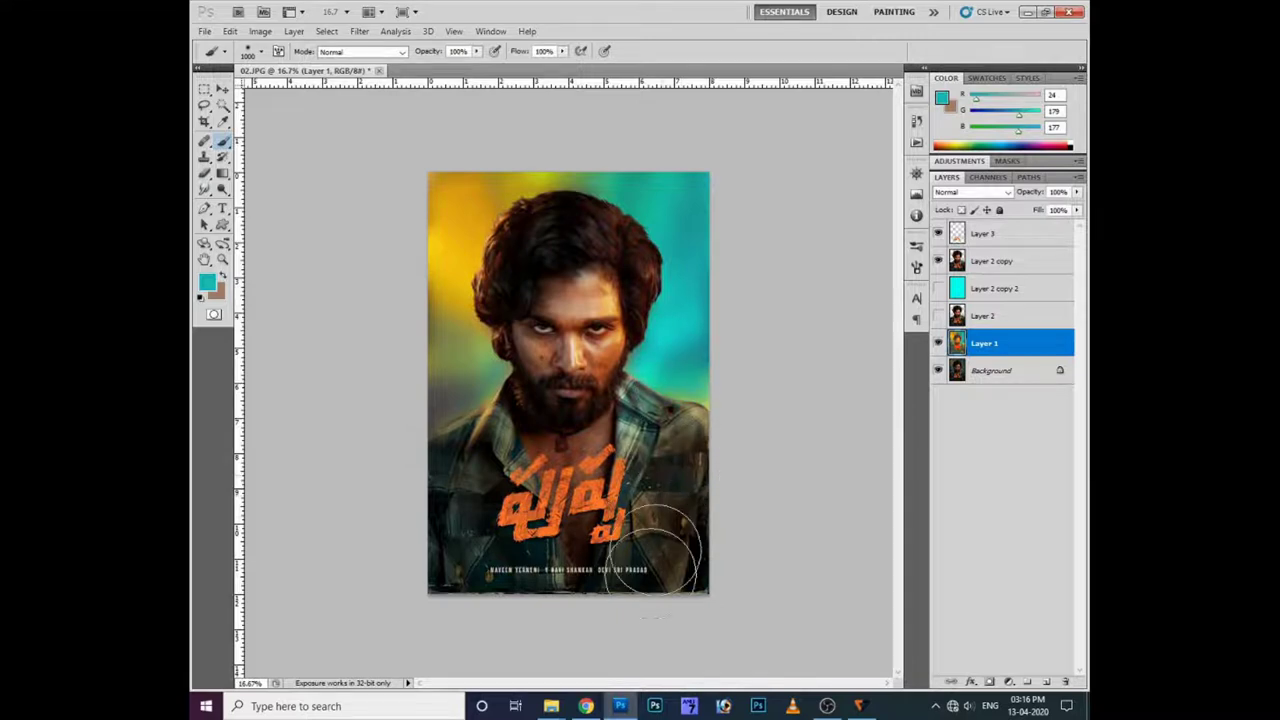
left_click(463, 253, "alt")
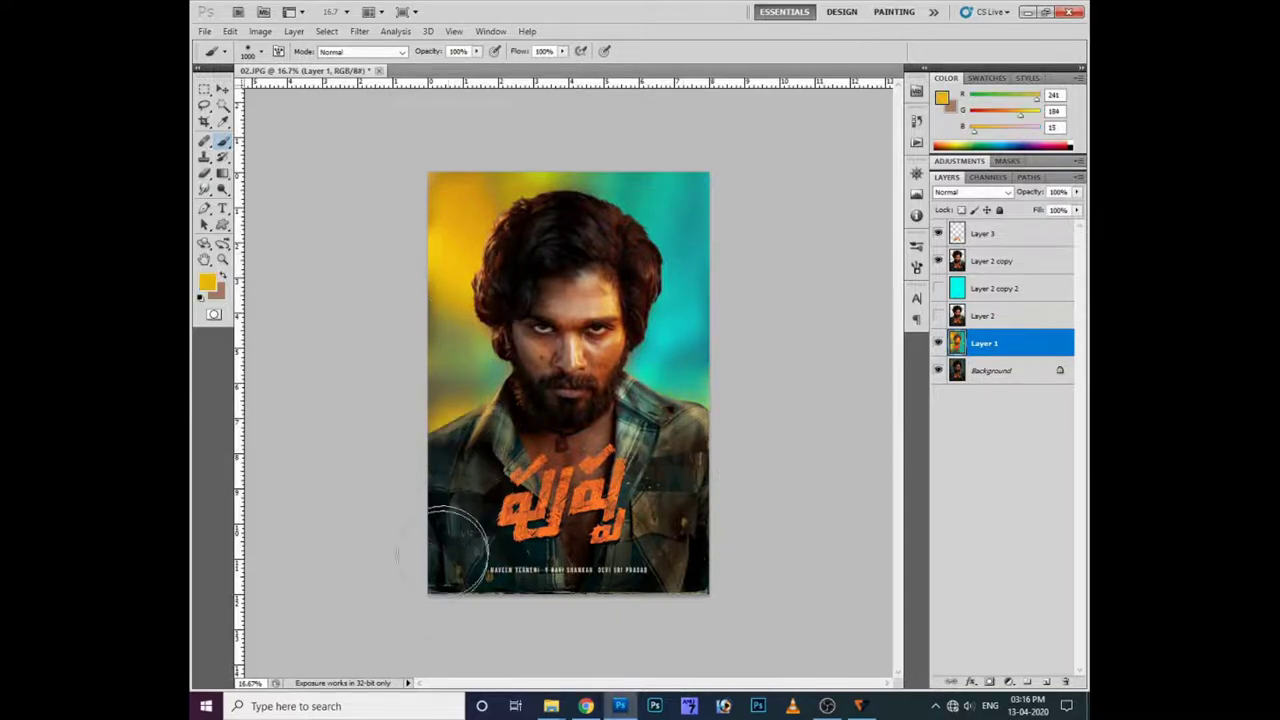
key("ctrl+plus")
key("ctrl+plus")
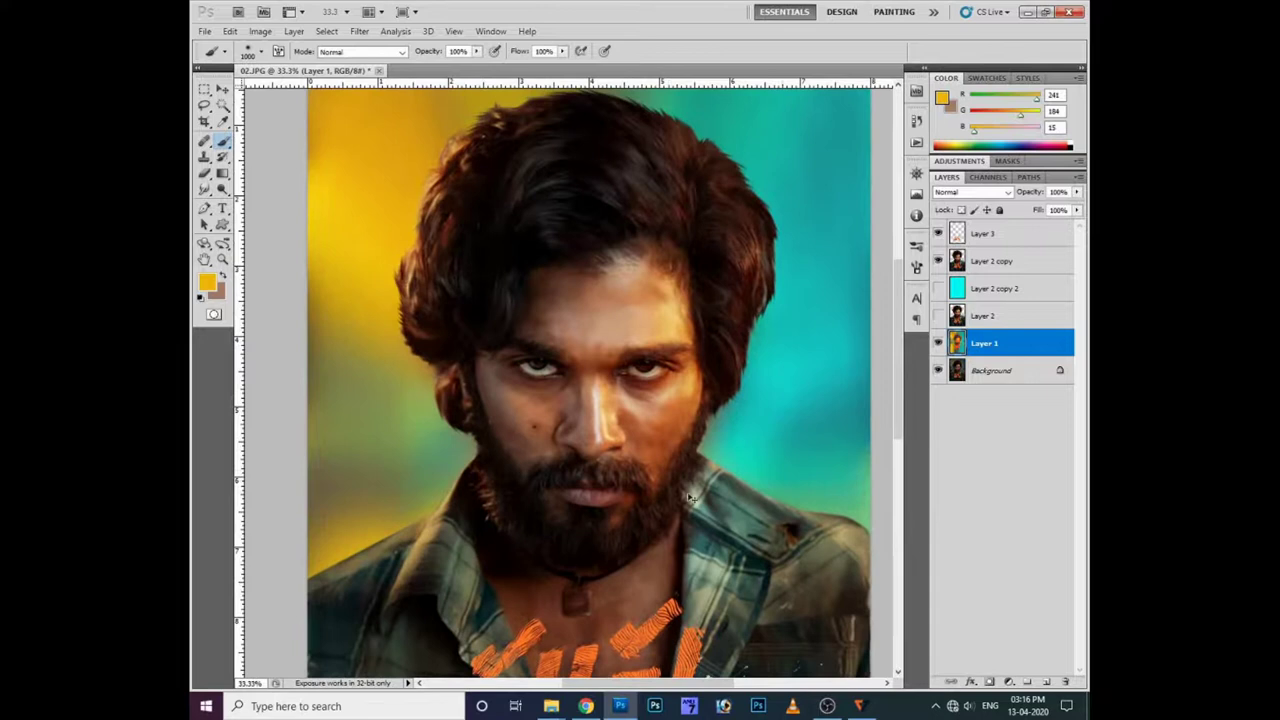
left_click(688, 495, "ctrl")
Step: Add a Hide All mask to Layer 2 copy and brush the face and hair back in
key("v")
key("ctrl+minus")
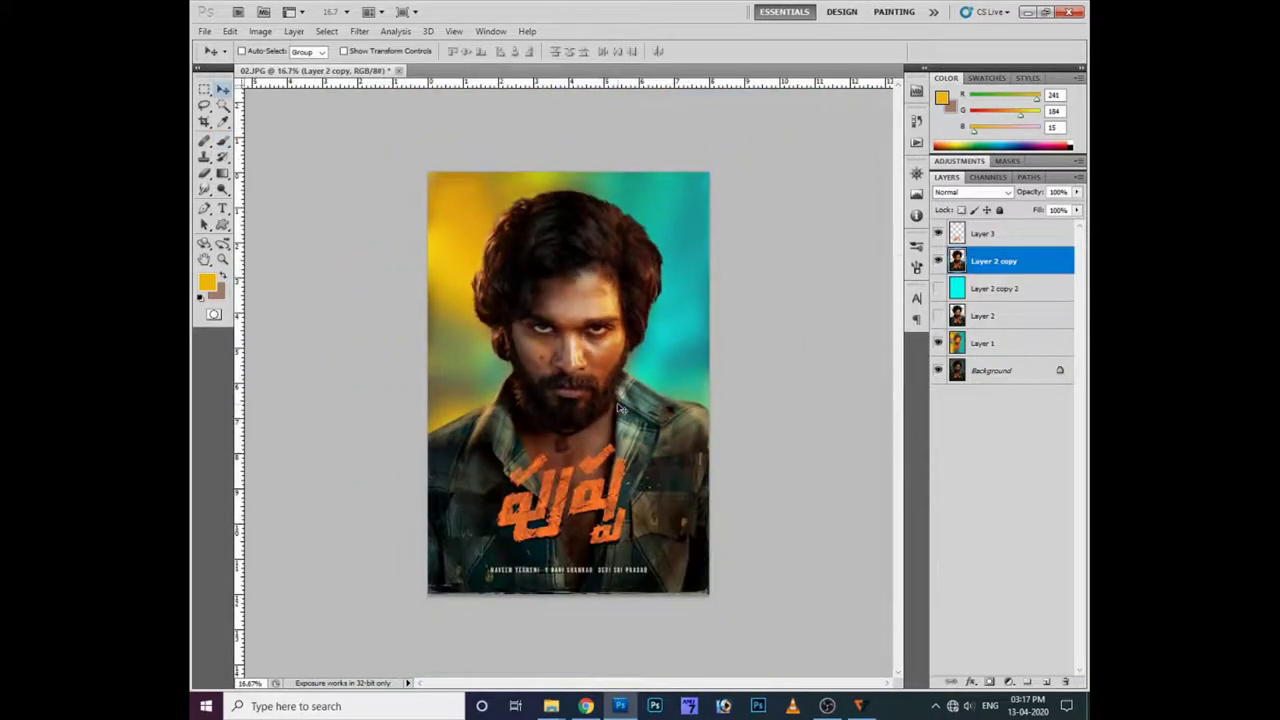
key("alt+l")
key("m")
key("h")
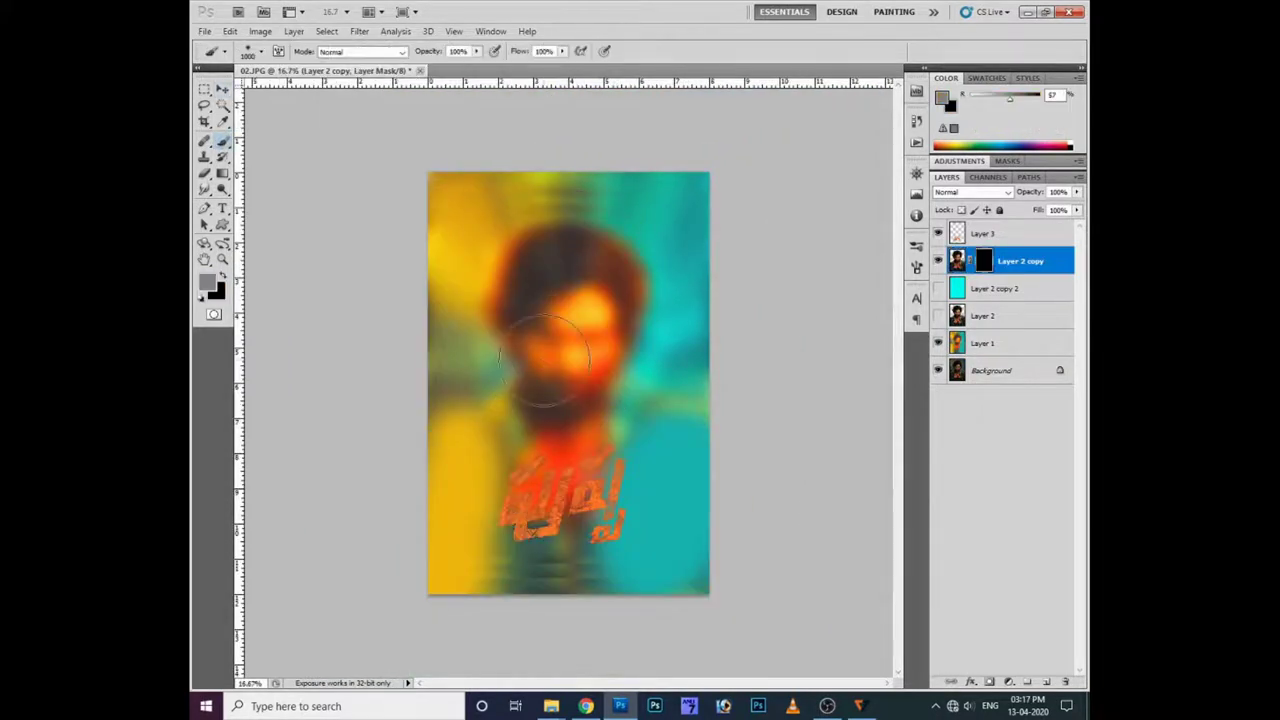
key("b")
left_click_drag(575, 295, 580, 320)
left_click_drag(1012, 97, 969, 97)
mouse_move(560, 300)
left_mouse_down()
mouse_move(543, 271)
mouse_move(529, 277)
mouse_move(562, 255)
mouse_move(550, 340)
mouse_move(565, 400)
mouse_move(520, 420)
mouse_move(584, 430)
mouse_move(500, 460)
mouse_move(540, 420)
mouse_move(529, 257)
mouse_move(579, 270)
mouse_move(586, 257)
mouse_move(543, 314)
mouse_move(580, 312)
mouse_move(540, 286)
mouse_move(557, 357)
mouse_move(545, 430)
mouse_move(594, 441)
left_mouse_up()
key("ctrl+plus")
key("ctrl+plus")
Step: Select Layer 1 and try out brush sizes and the Smudge tool before returning to the Brush
scroll(571, 457, "down", 2)
right_click(391, 580, "ctrl")
left_click(412, 586)
right_click(371, 549)
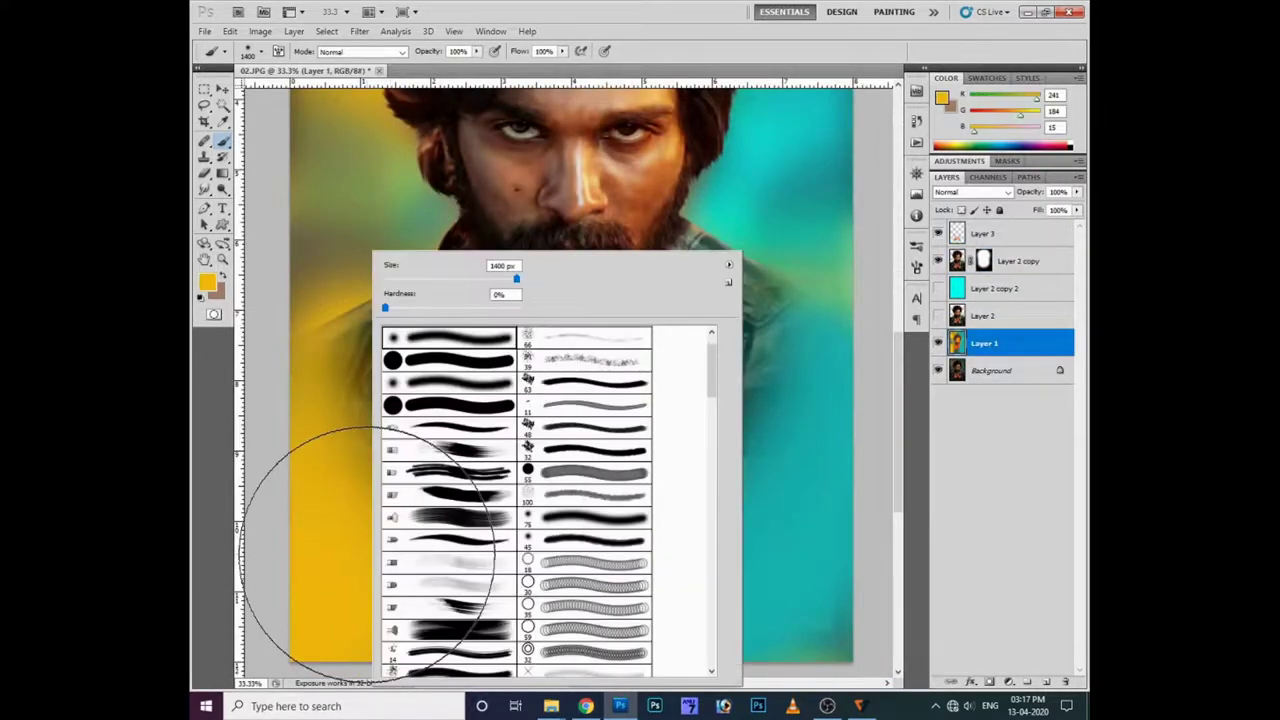
double_click(556, 506)
key("bracketright")
key("bracketright")
key("bracketright")
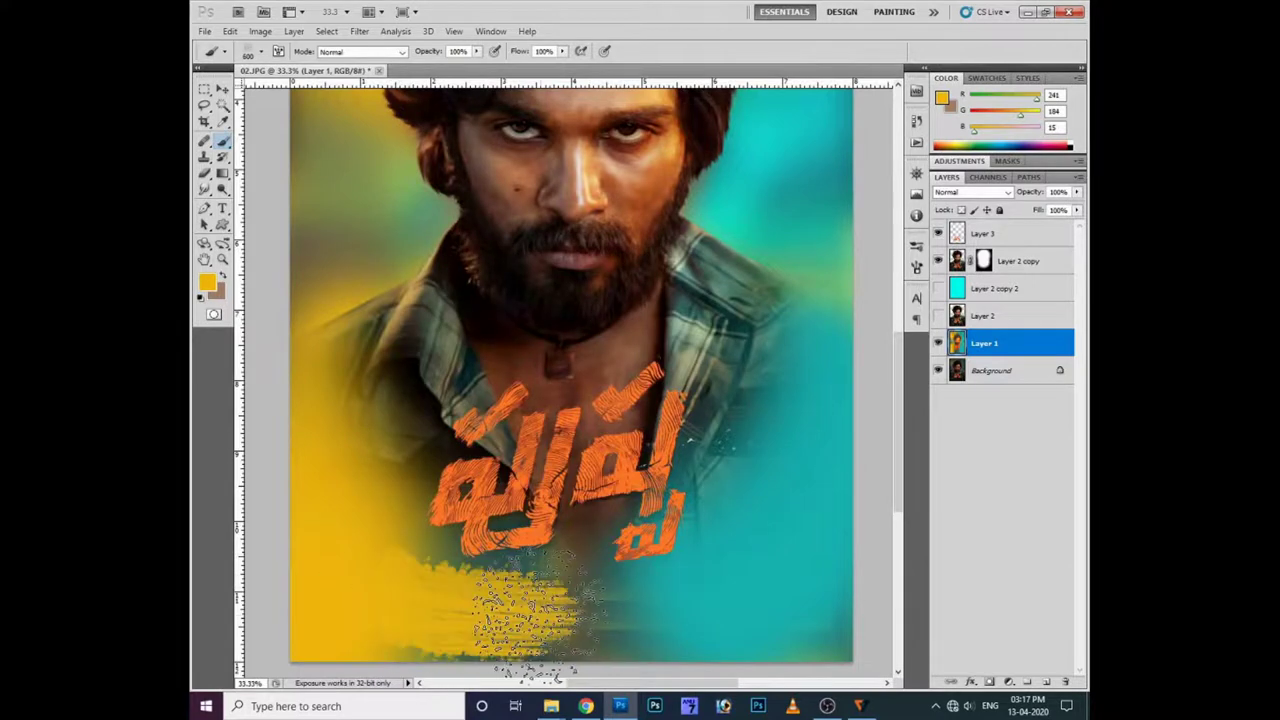
left_click(535, 607, "ctrl")
left_click(207, 186)
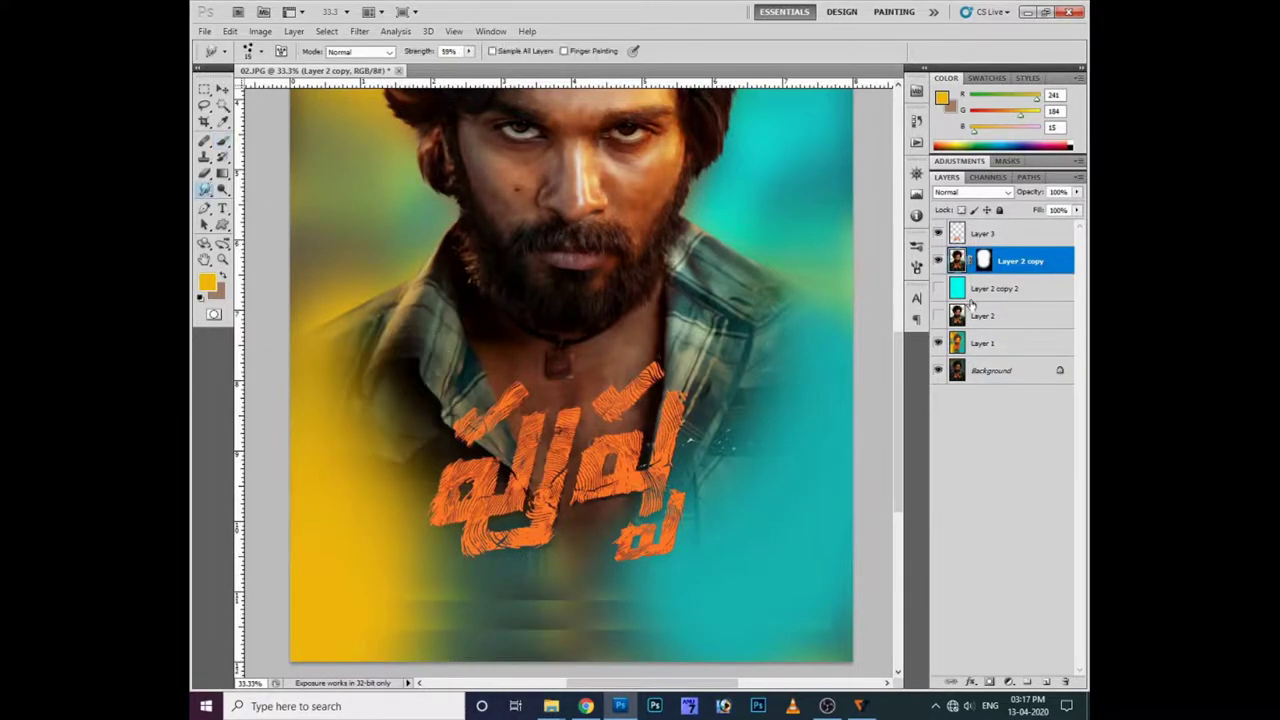
left_click(985, 343)
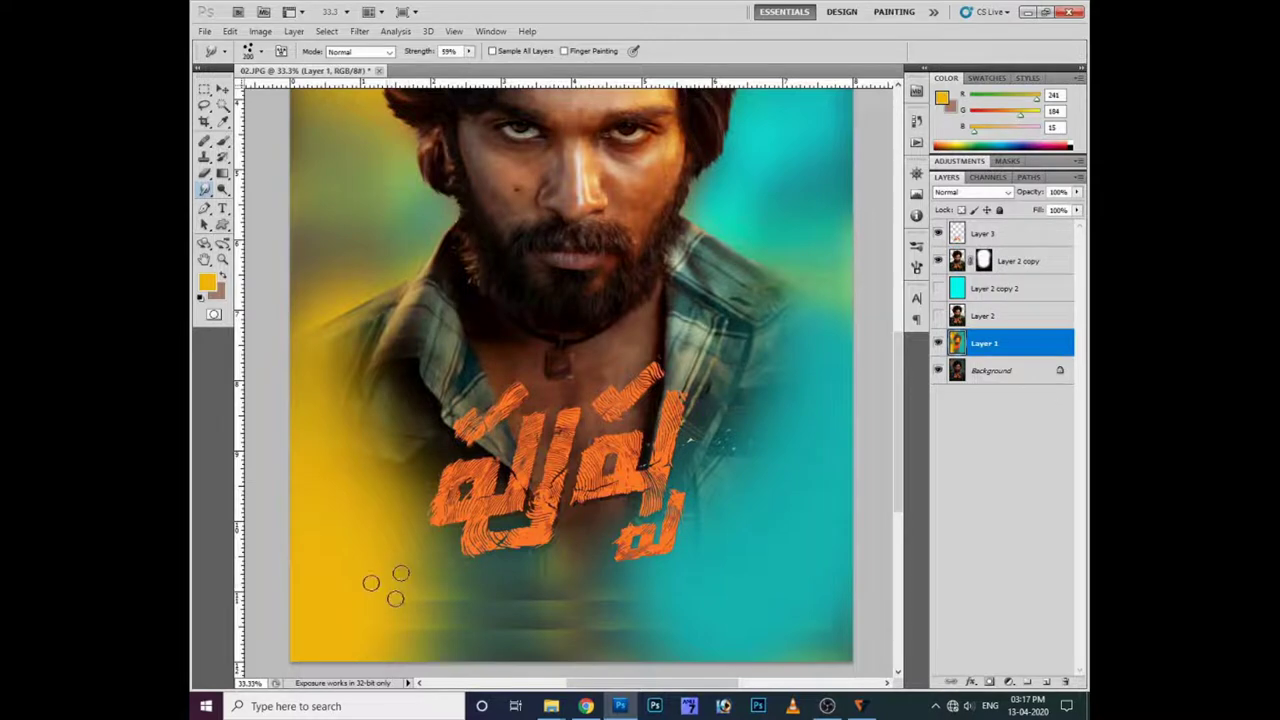
right_click(400, 560)
double_click(620, 527)
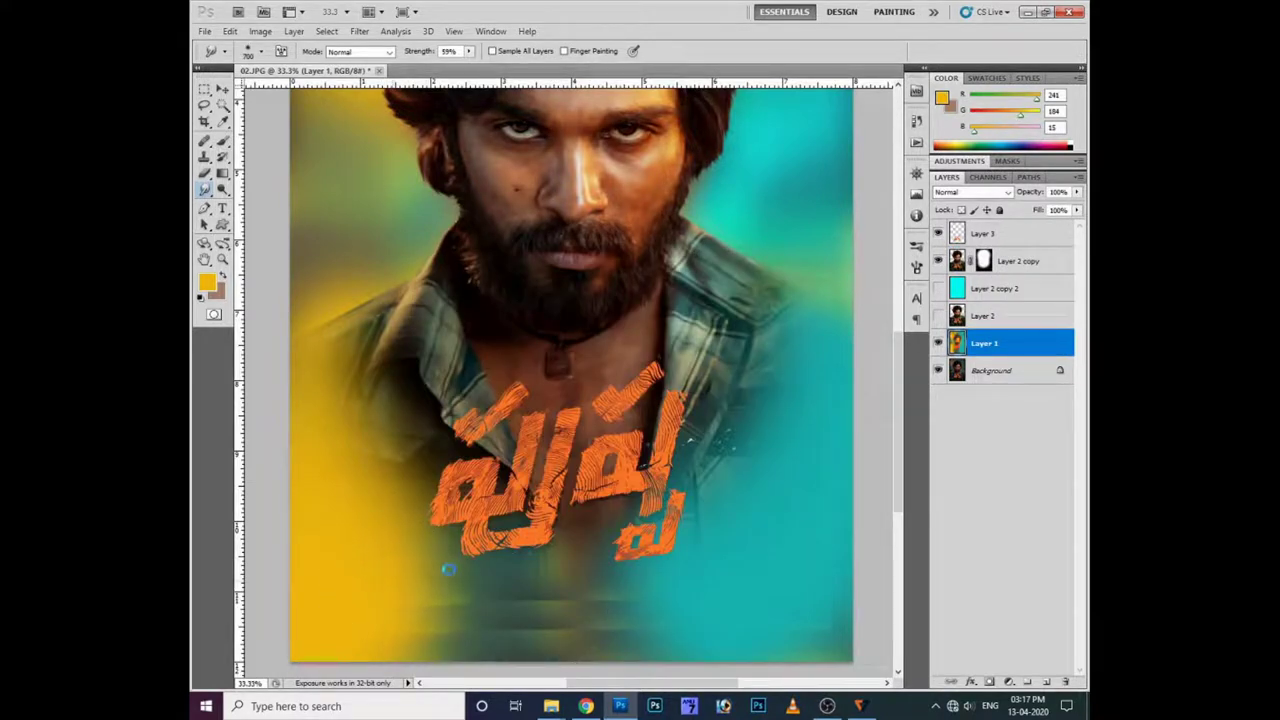
scroll(517, 575, "down", 2)
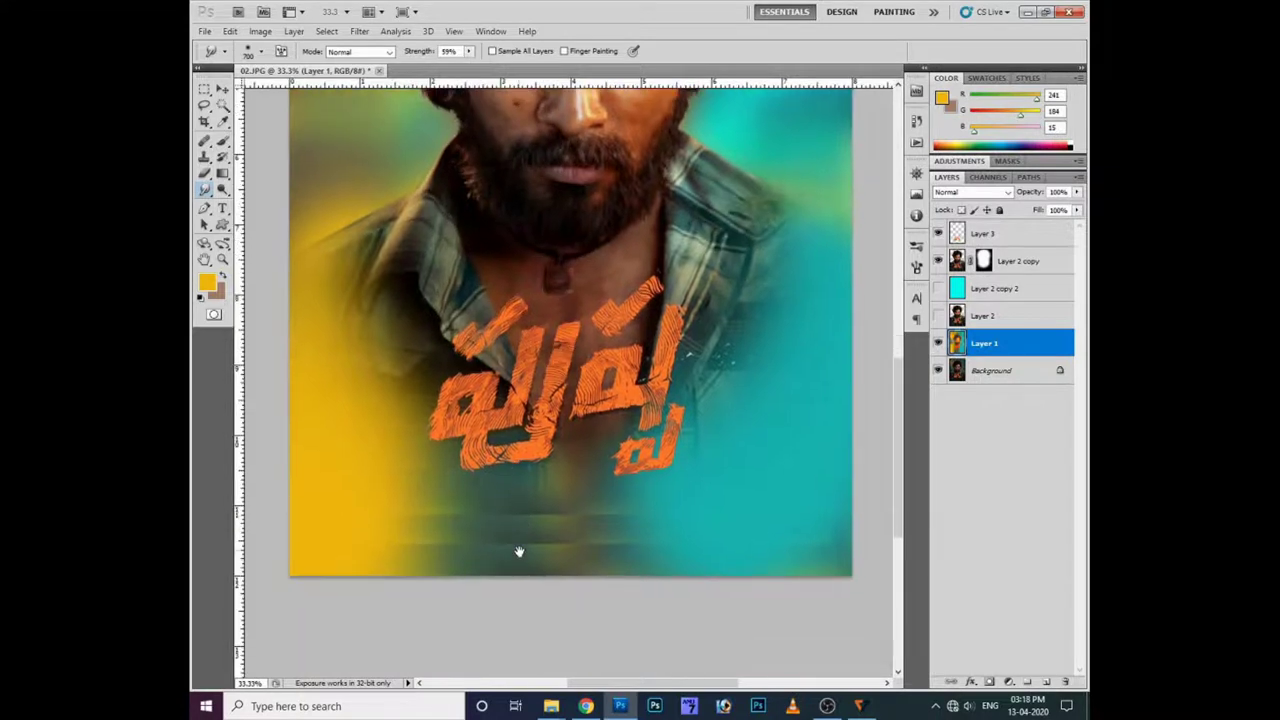
right_click(520, 500)
double_click(672, 530)
key("b")
Step: Pick the 64 px textured brush tip at 400 px and paint yellow below the lettering
right_click(650, 352)
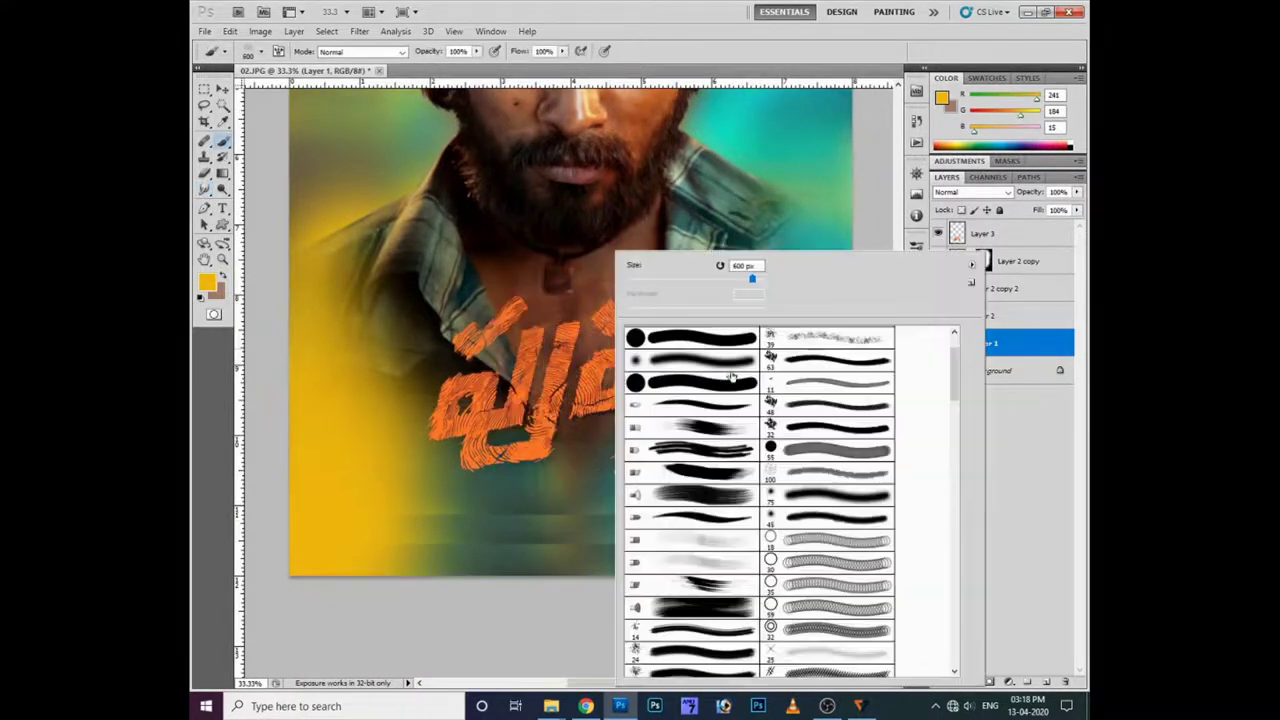
left_click(229, 146)
right_click(458, 316)
scroll(646, 455, "down", 2)
scroll(646, 455, "down", 3)
scroll(646, 460, "down", 3)
scroll(646, 468, "down", 3)
scroll(647, 477, "down", 1)
double_click(636, 528)
key("bracketright")
key("bracketright")
key("bracketright")
mouse_move(487, 540)
left_mouse_down()
mouse_move(428, 486)
mouse_move(500, 543)
mouse_move(428, 500)
left_mouse_up()
Step: Switch to a different brush tip and paint more yellow beneath the orange lettering
right_click(428, 500)
scroll(641, 570, "down", 1)
double_click(636, 625)
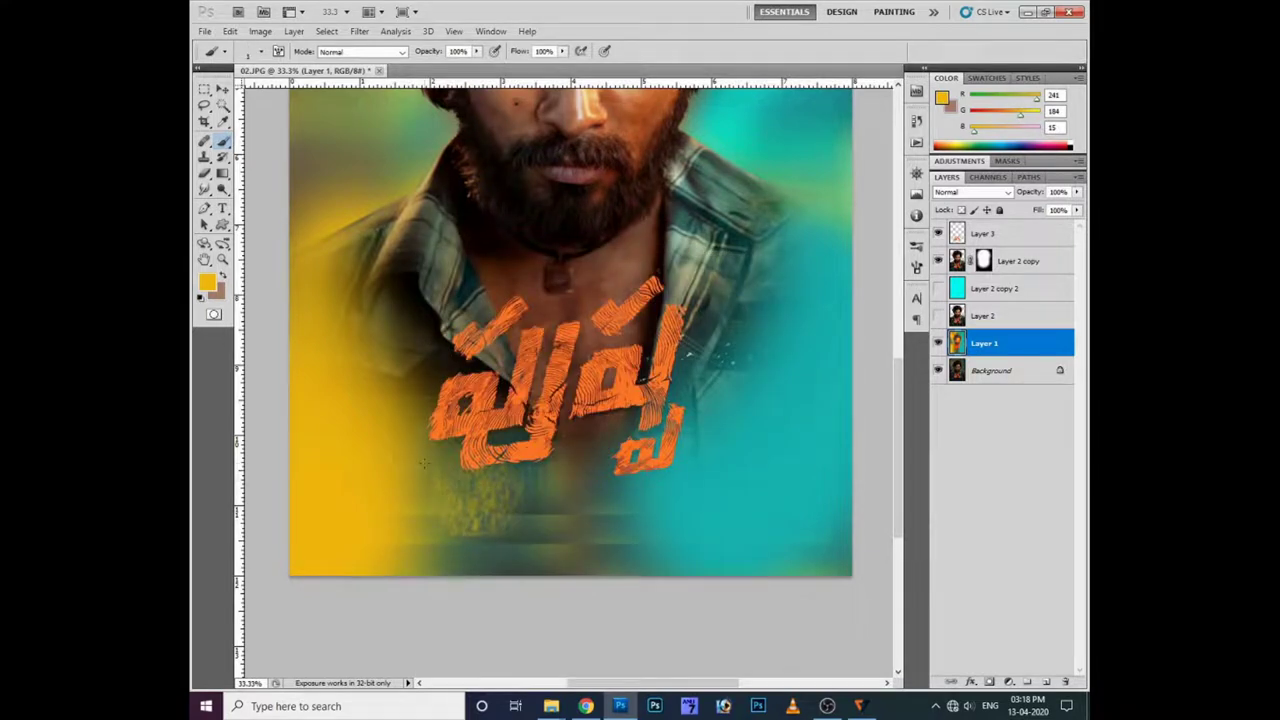
double_click(261, 52)
mouse_move(470, 540)
left_mouse_down()
mouse_move(560, 500)
mouse_move(540, 500)
left_mouse_up()
left_click_drag(450, 520, 661, 496)
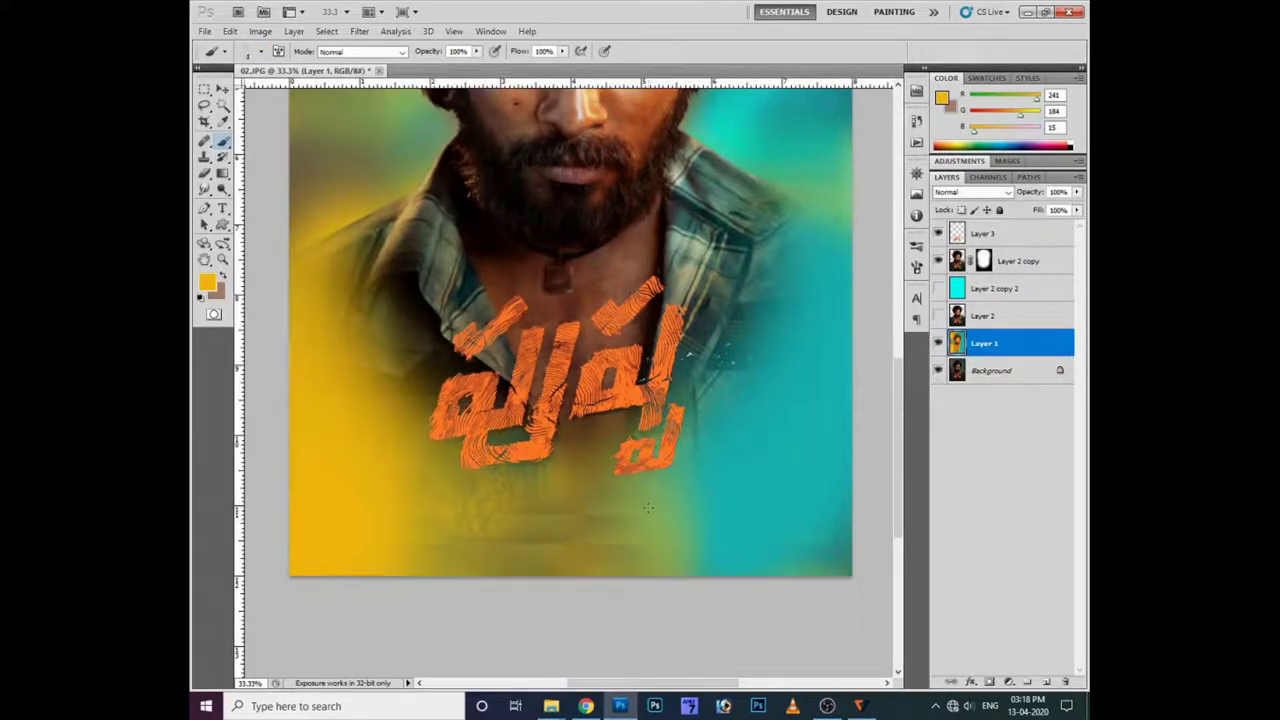
Step: Set the foreground colour to a darker olive shade
left_click(208, 284)
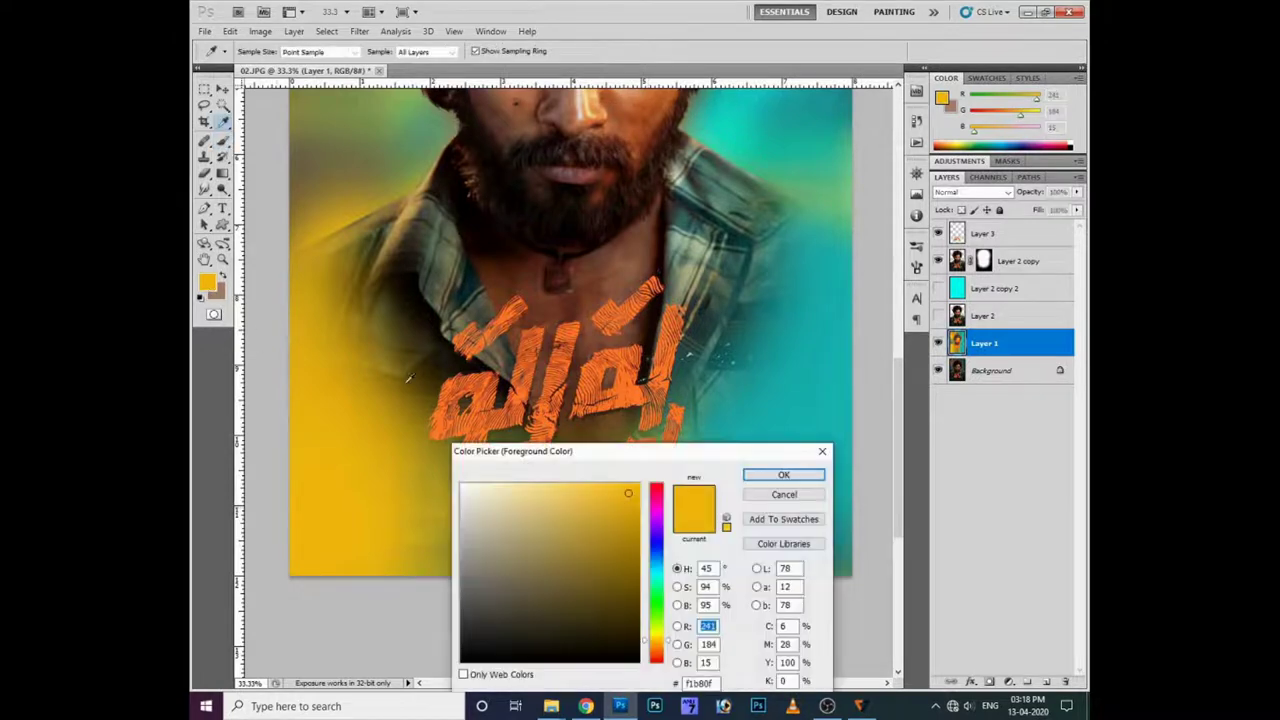
left_click_drag(651, 457, 576, 548)
left_click(548, 484)
key("Return")
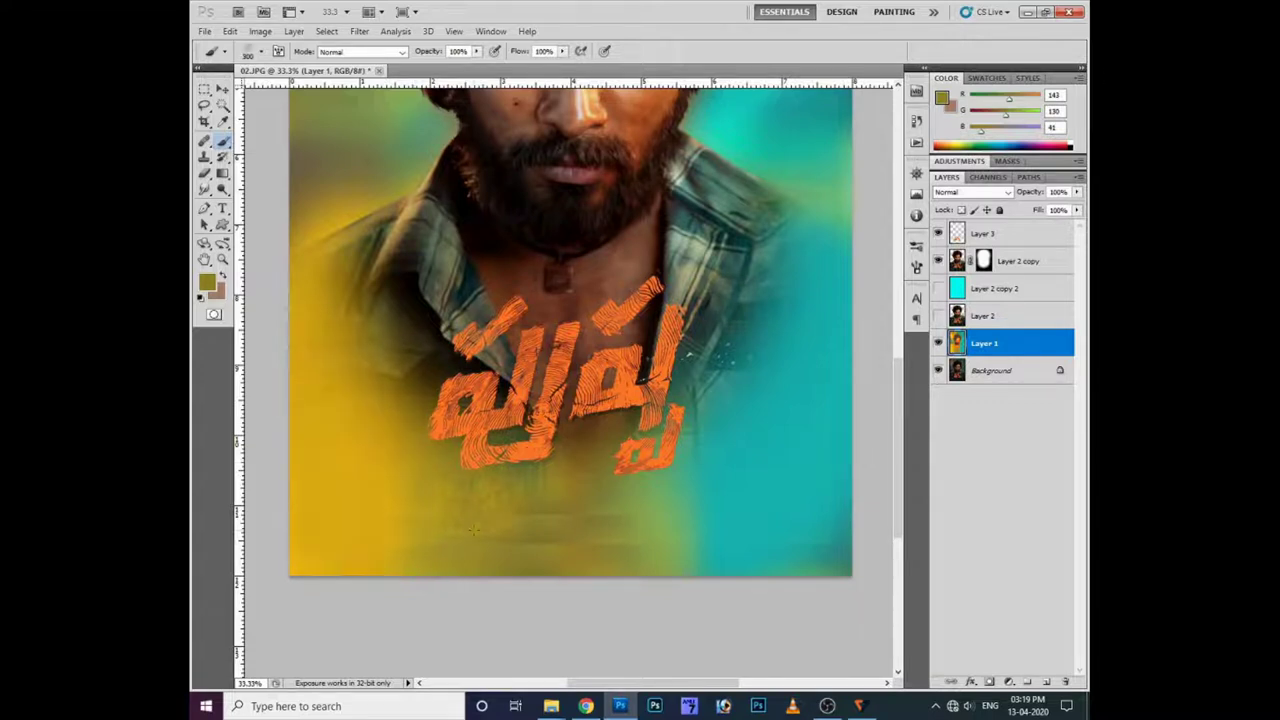
Step: Change the foreground colour to teal and check the brush tip settings
left_click(207, 283)
left_click(577, 640)
left_click(709, 563)
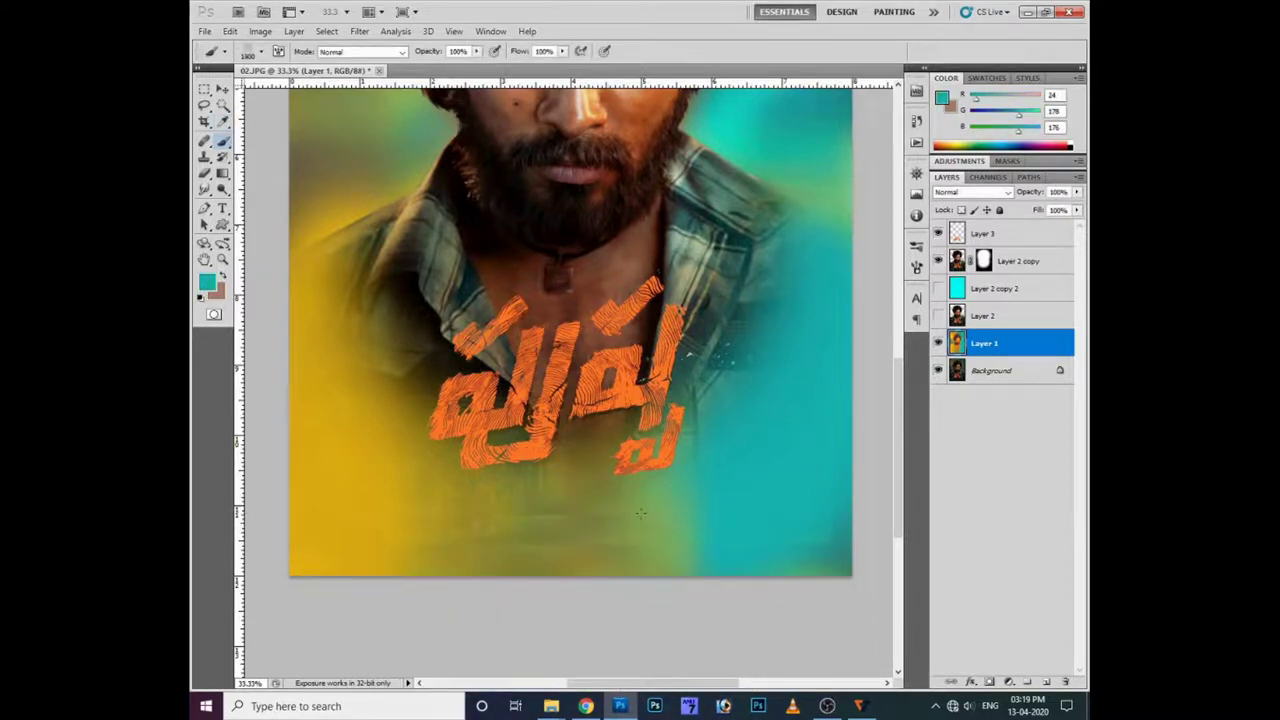
right_click(614, 551)
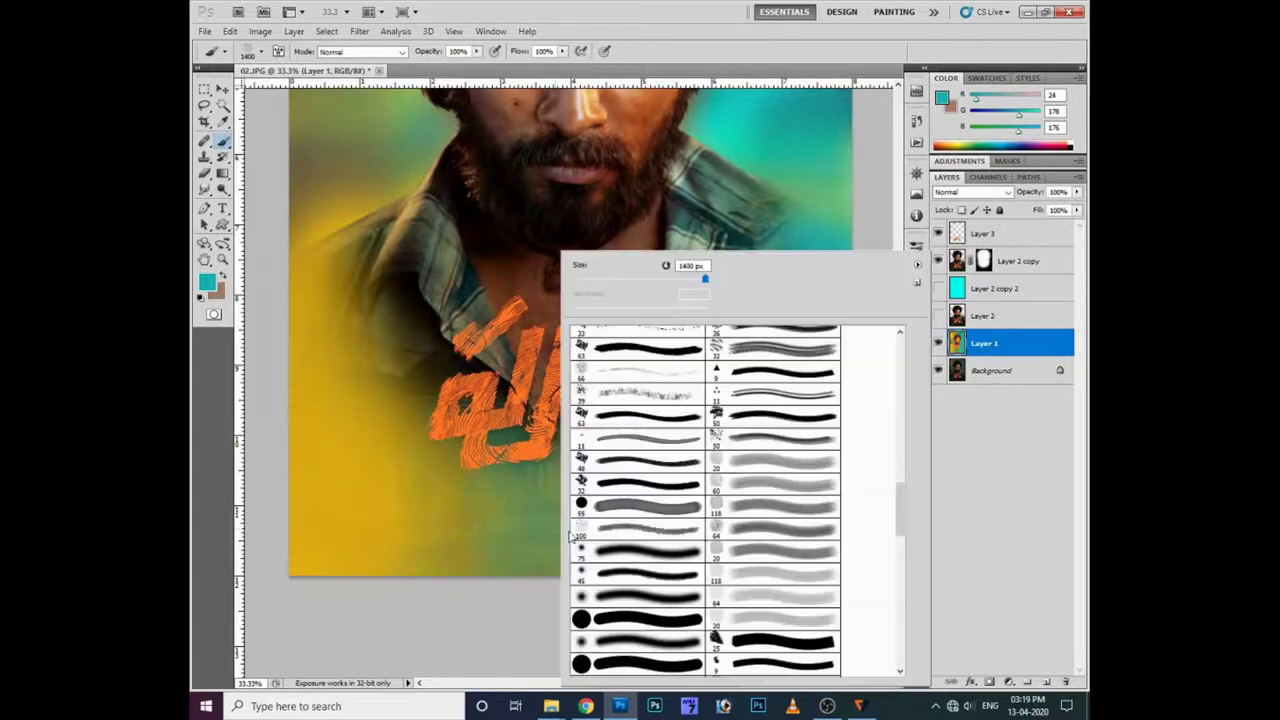
key("Return")
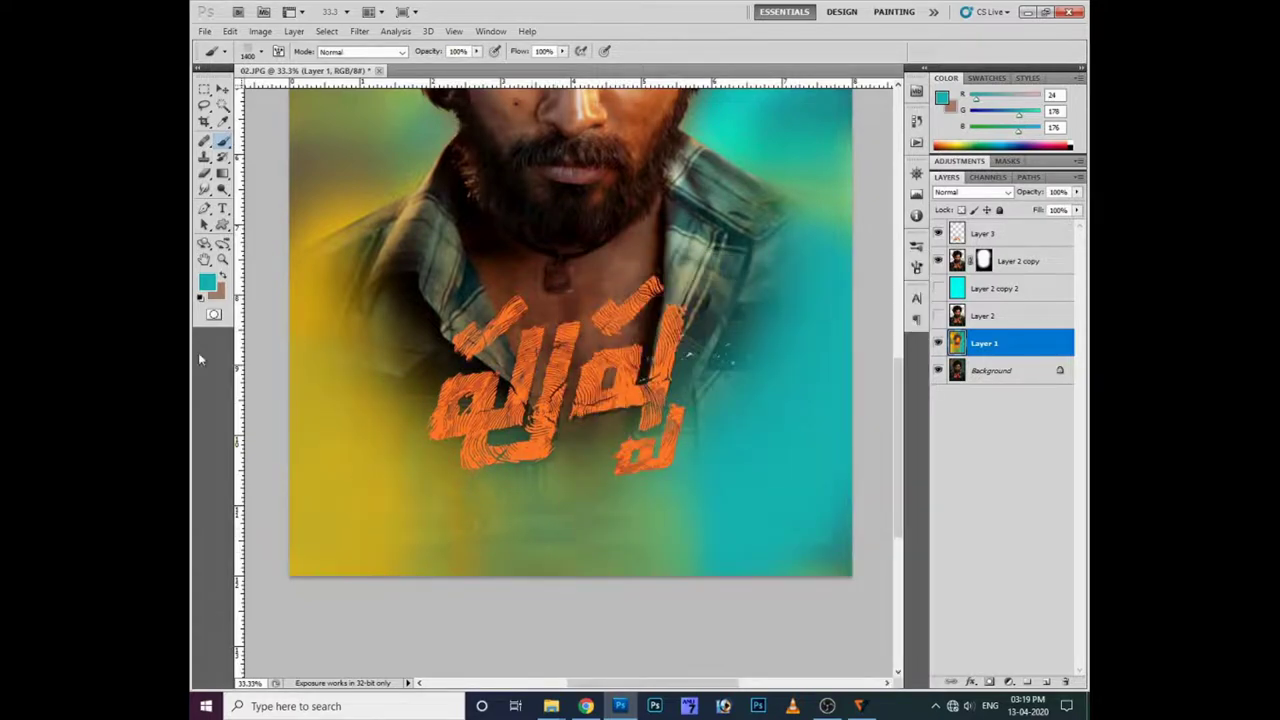
Step: Sample yellow from the canvas as the foreground colour and toggle Quick Mask on and off
left_click(207, 284)
left_click(356, 414)
left_click(707, 563)
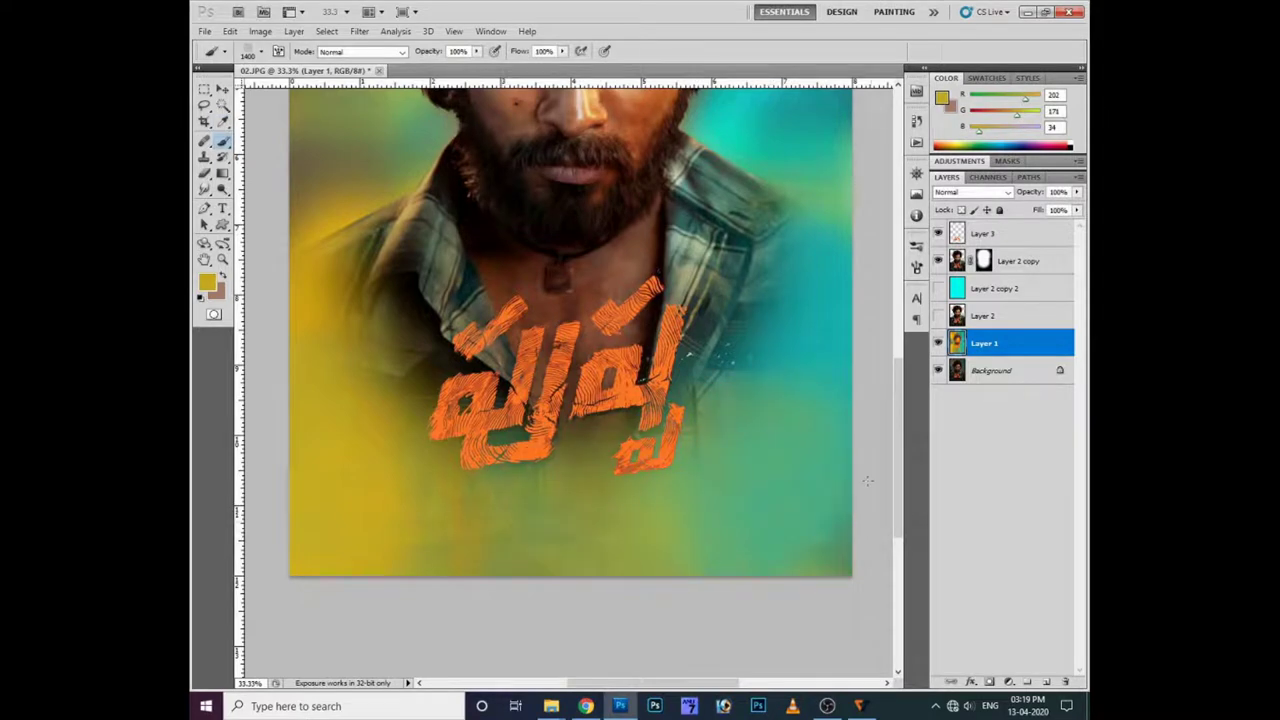
key("q")
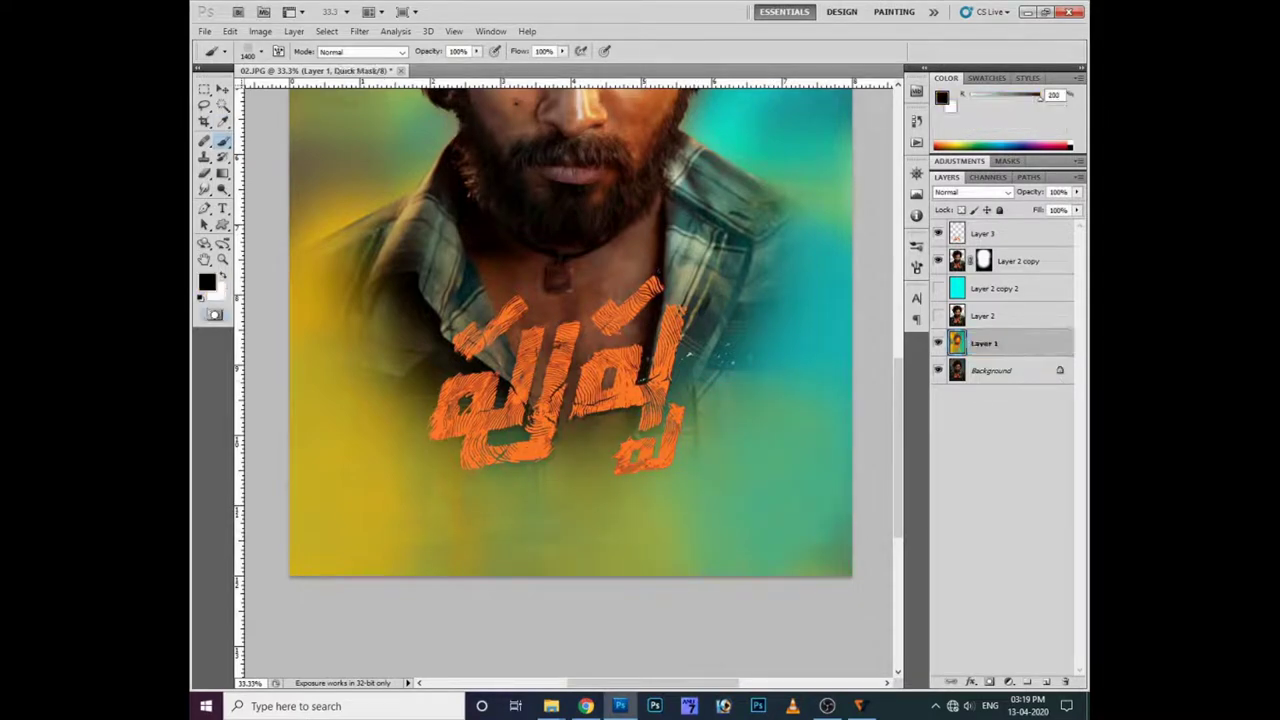
key("q")
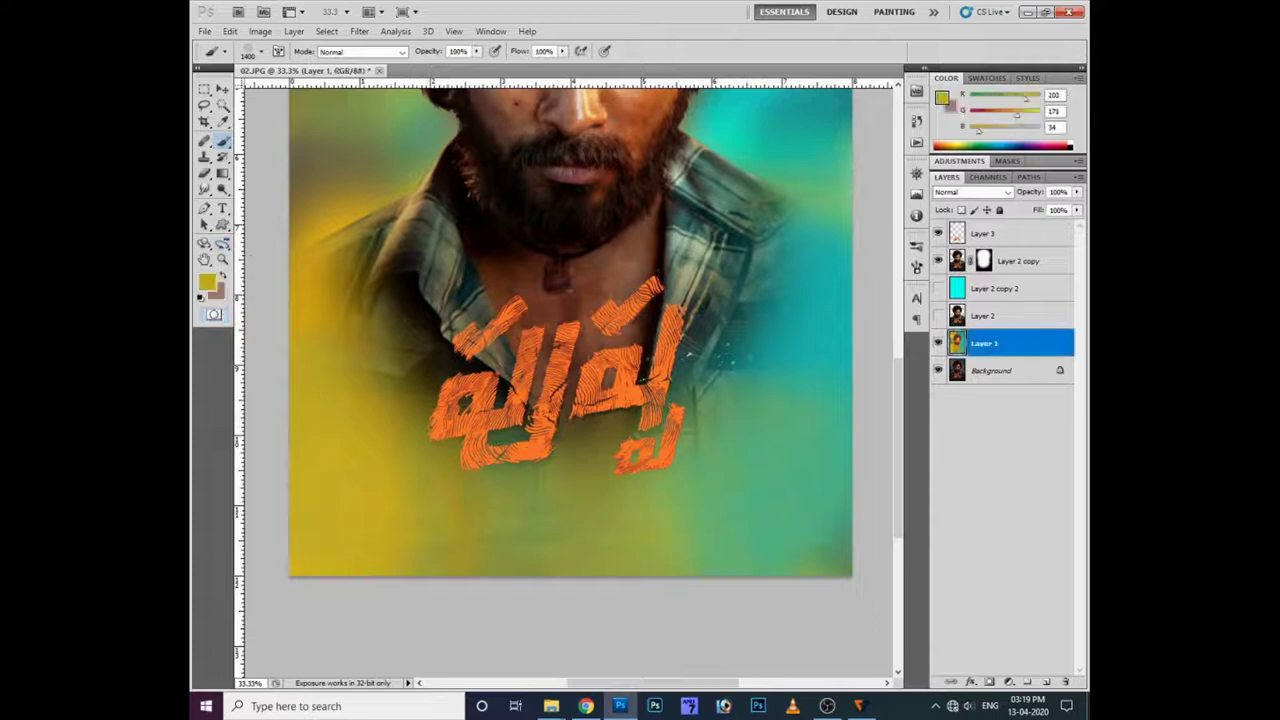
left_click(204, 105)
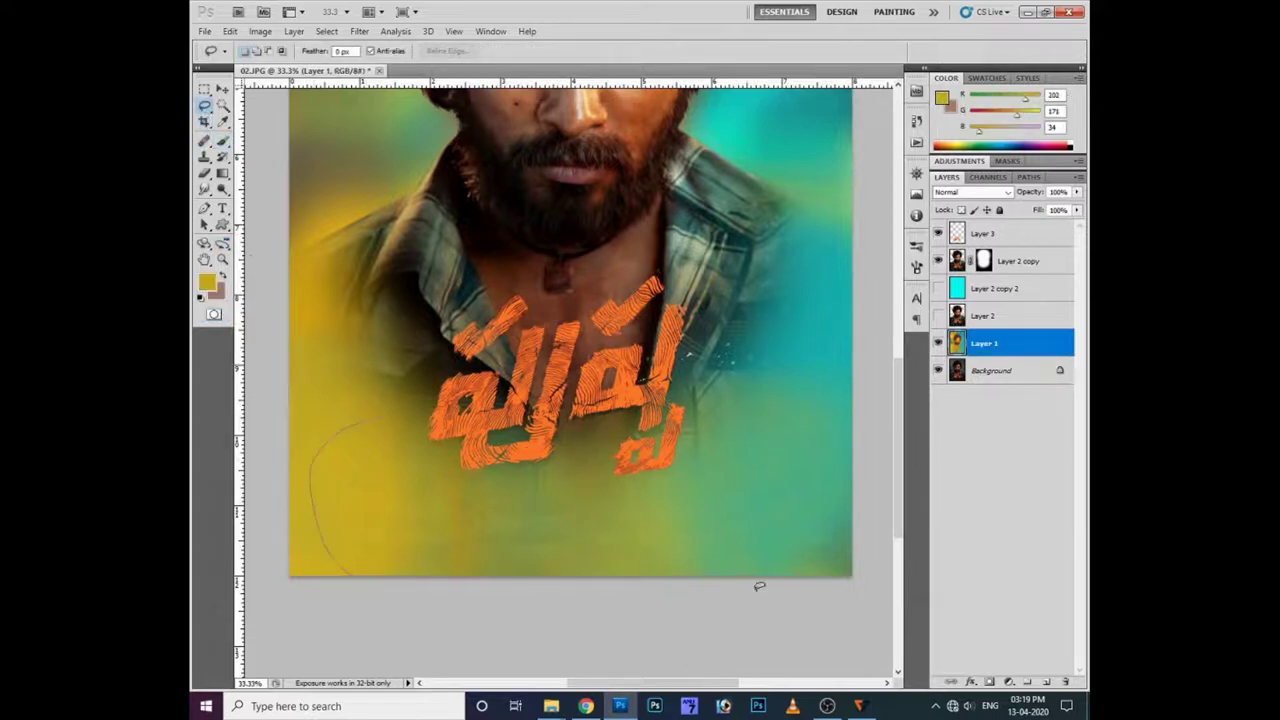
Step: Copy the selected area to a new layer, duplicate it, and apply a Gaussian Blur
left_click_drag(819, 490, 819, 492)
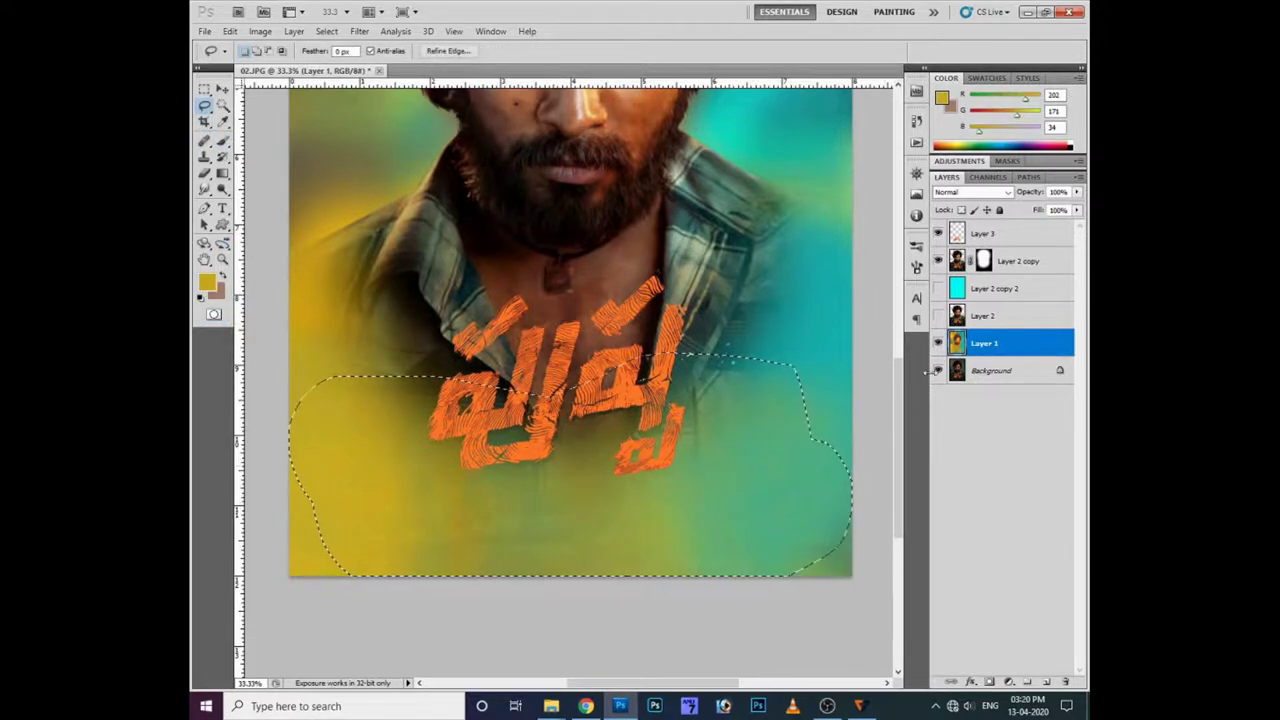
key("ctrl+j")
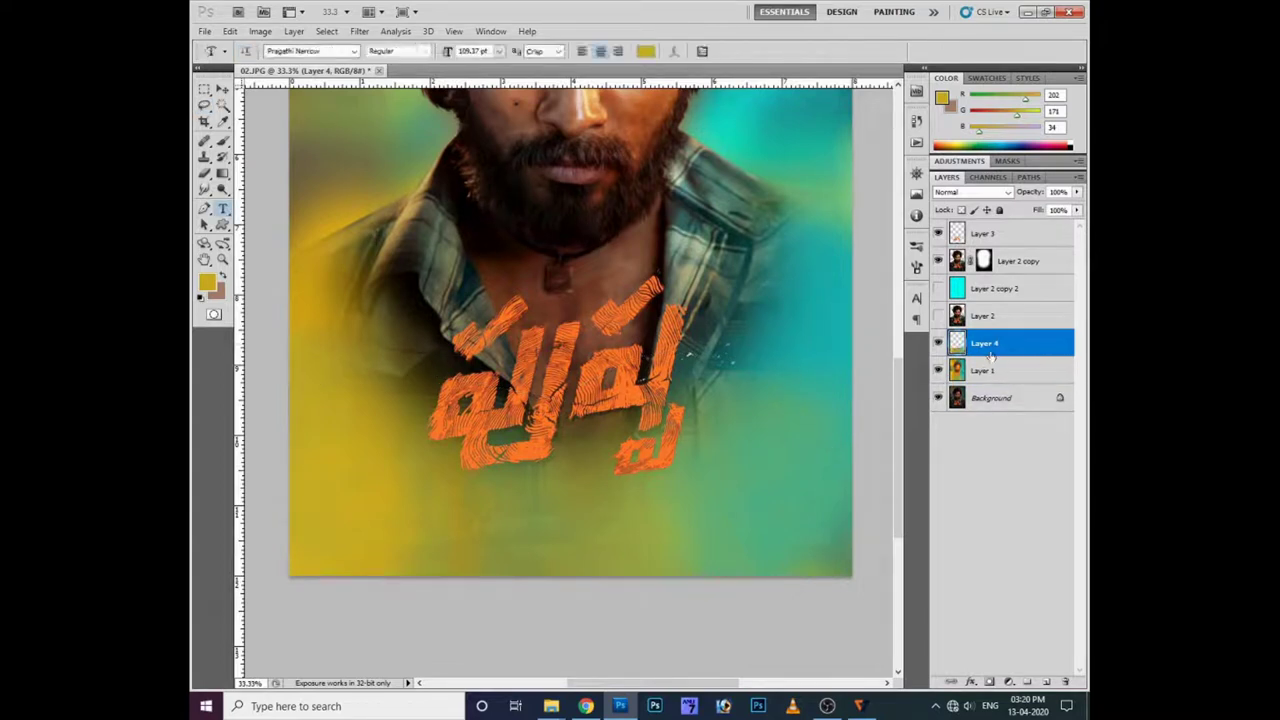
key("ctrl+j")
left_click(359, 31)
mouse_move(367, 159)
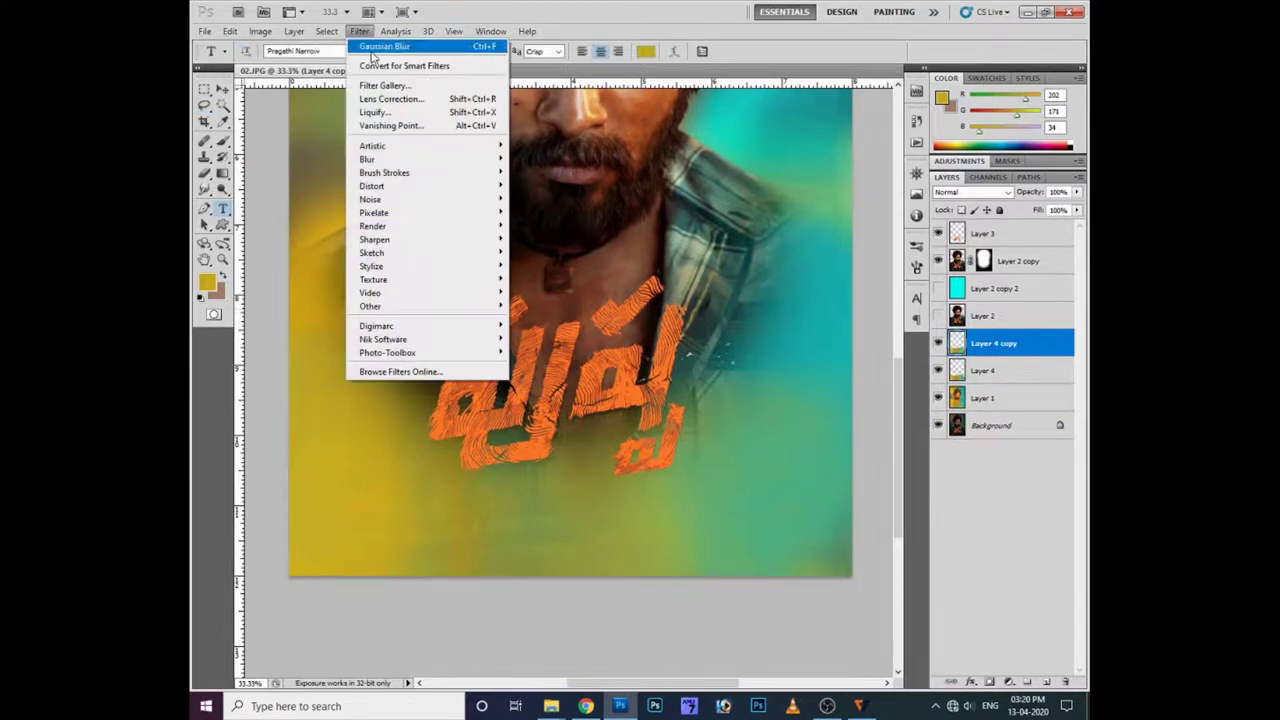
left_click(540, 210)
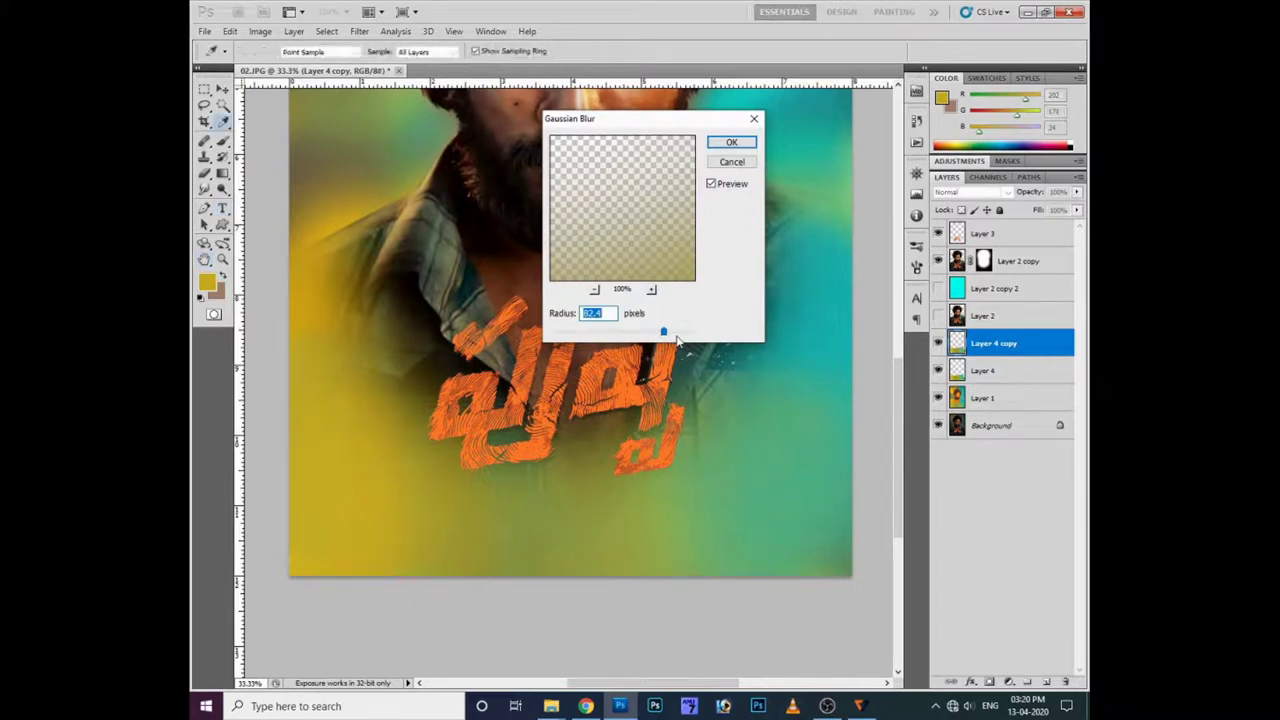
key("Return")
Step: Zoom in on the face, then step through the layers and zoom back out to 33.3%
key("ctrl+plus")
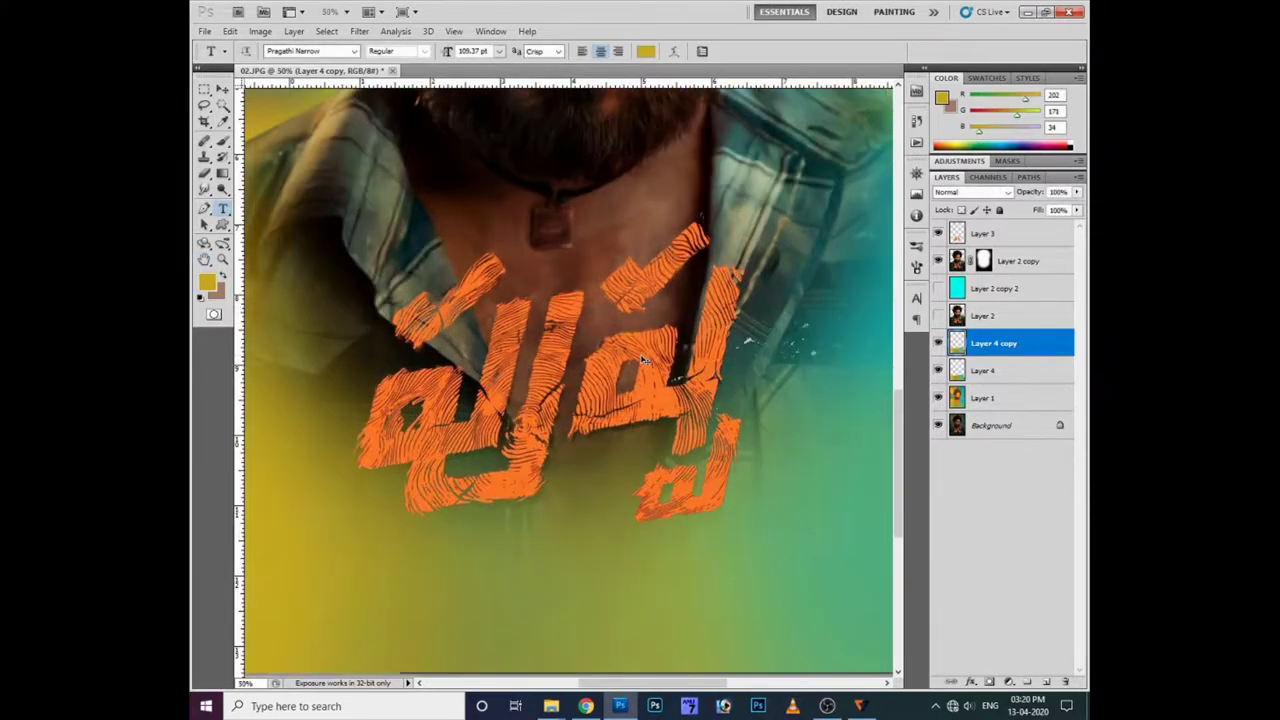
key("ctrl+plus")
left_click_drag(655, 100, 657, 362)
scroll(660, 385, "up", 5)
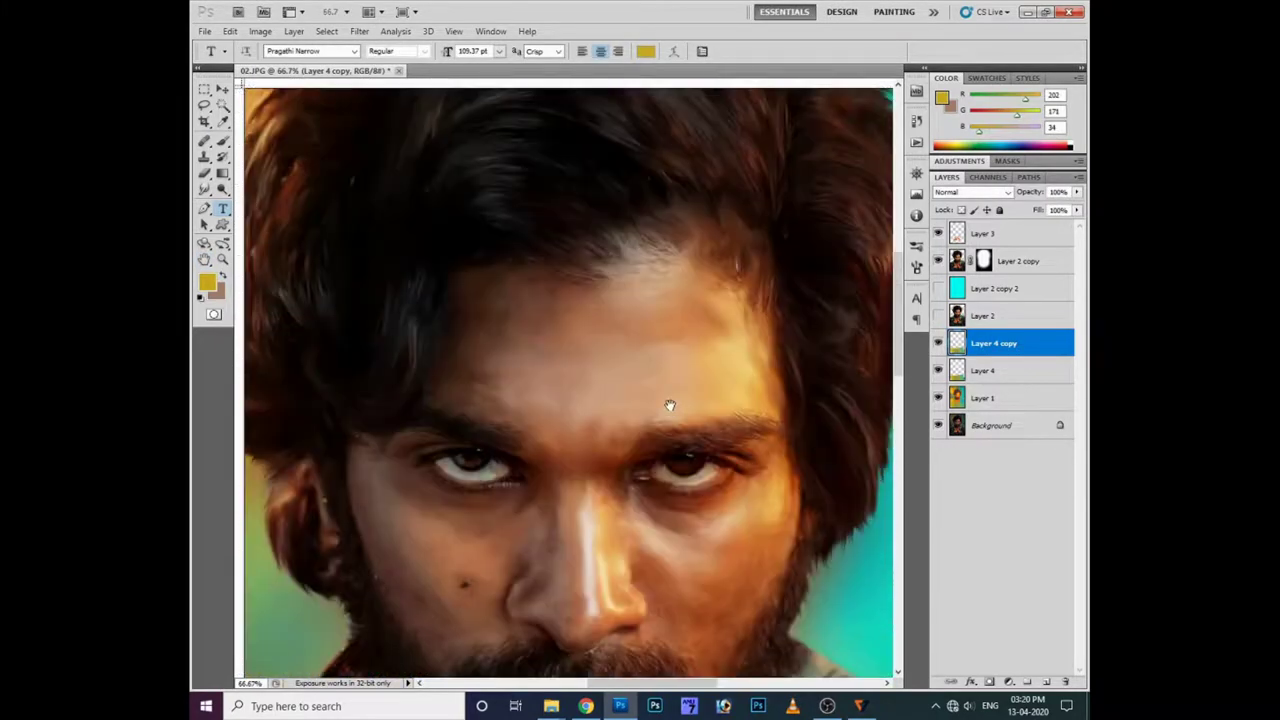
scroll(666, 460, "up", 3)
key("ctrl+minus")
key("alt+bracketright")
key("alt+bracketright")
key("ctrl+minus")
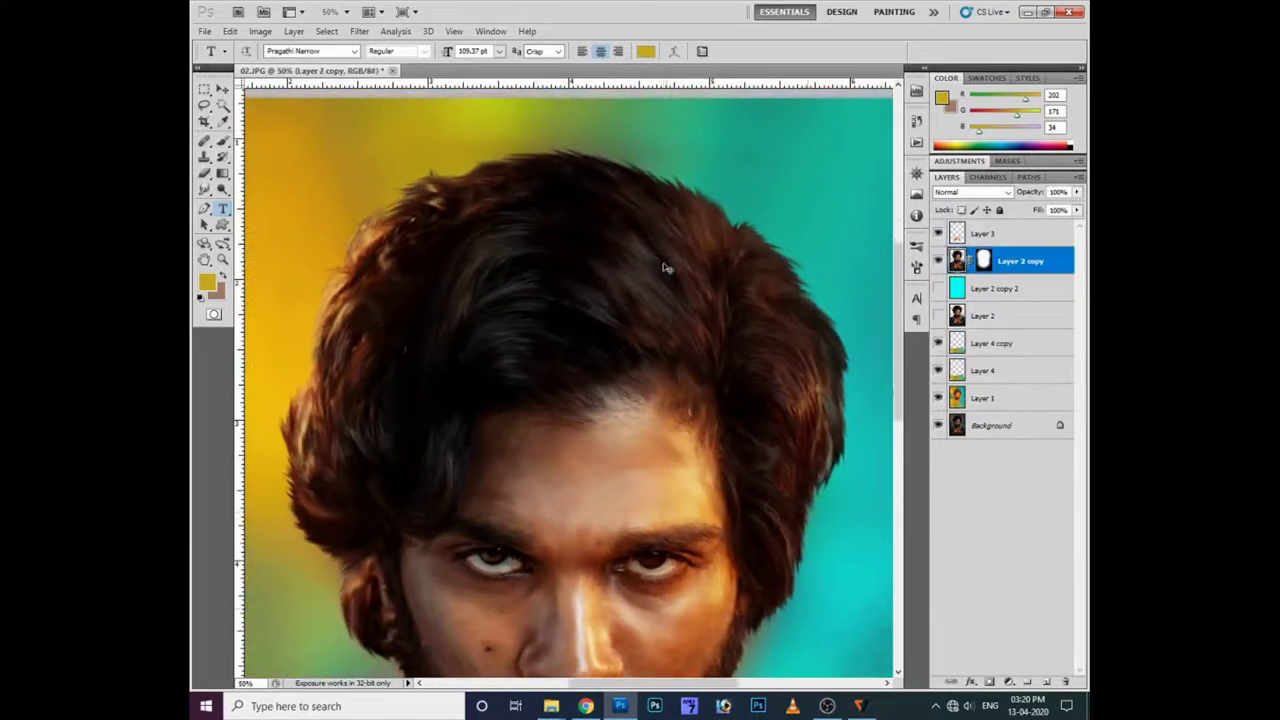
key("alt+bracketleft")
key("alt+bracketleft")
key("alt+bracketleft")
Step: Lasso the head, copy it to Layer 5, and move it up below Layer 3
key("l")
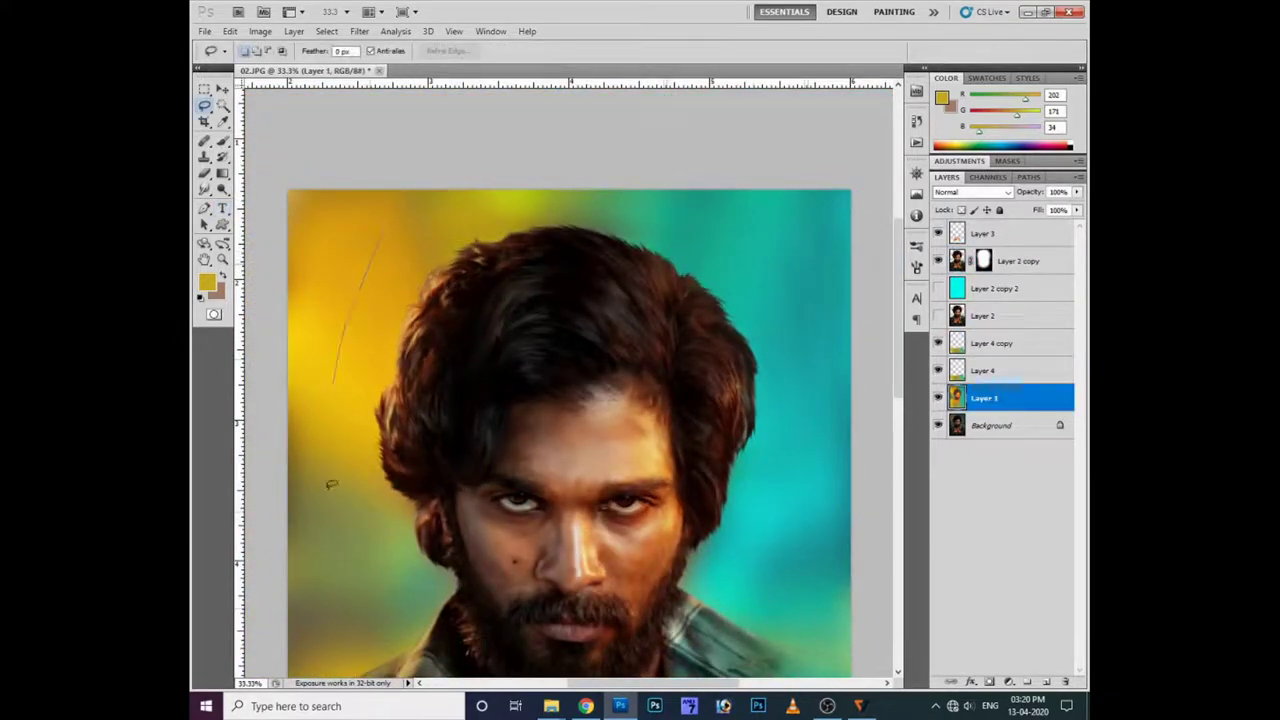
left_click_drag(348, 245, 375, 238)
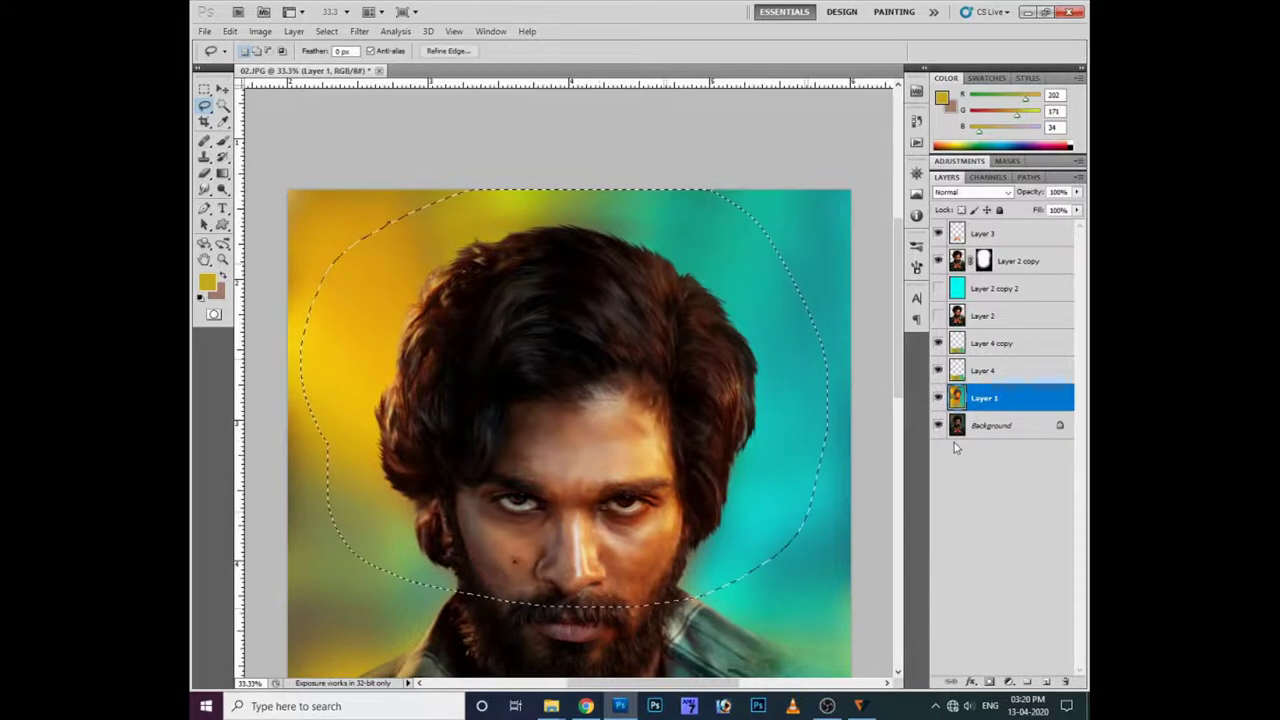
key("ctrl+j")
key("ctrl+bracketright")
key("ctrl+bracketright")
key("ctrl+bracketright")
key("ctrl+bracketright")
key("ctrl+bracketright")
right_click(668, 458)
key("Escape")
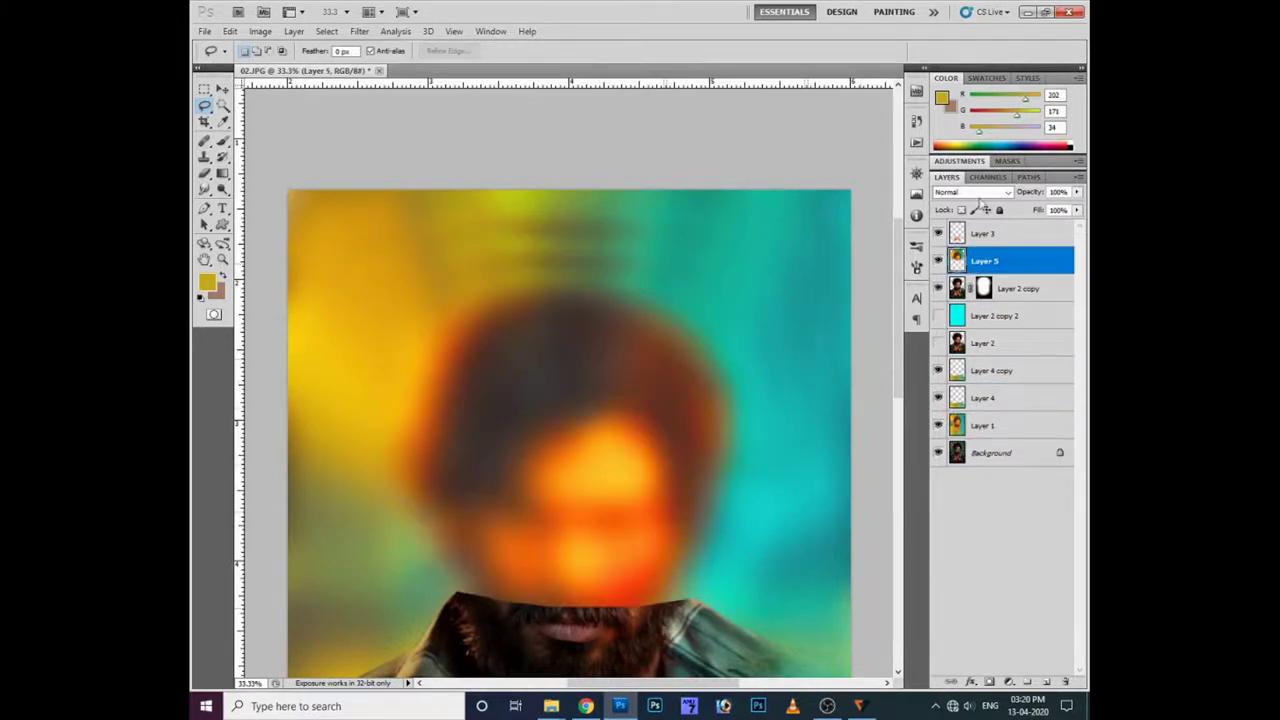
Step: Set the blurred head layer's blend mode to Hard Light
left_click(980, 192)
left_click(941, 398)
right_click(630, 332)
key("Escape")
Step: Erase the glow along the hair's left edge with a 1200 px eraser
key("ctrl+shift+d")
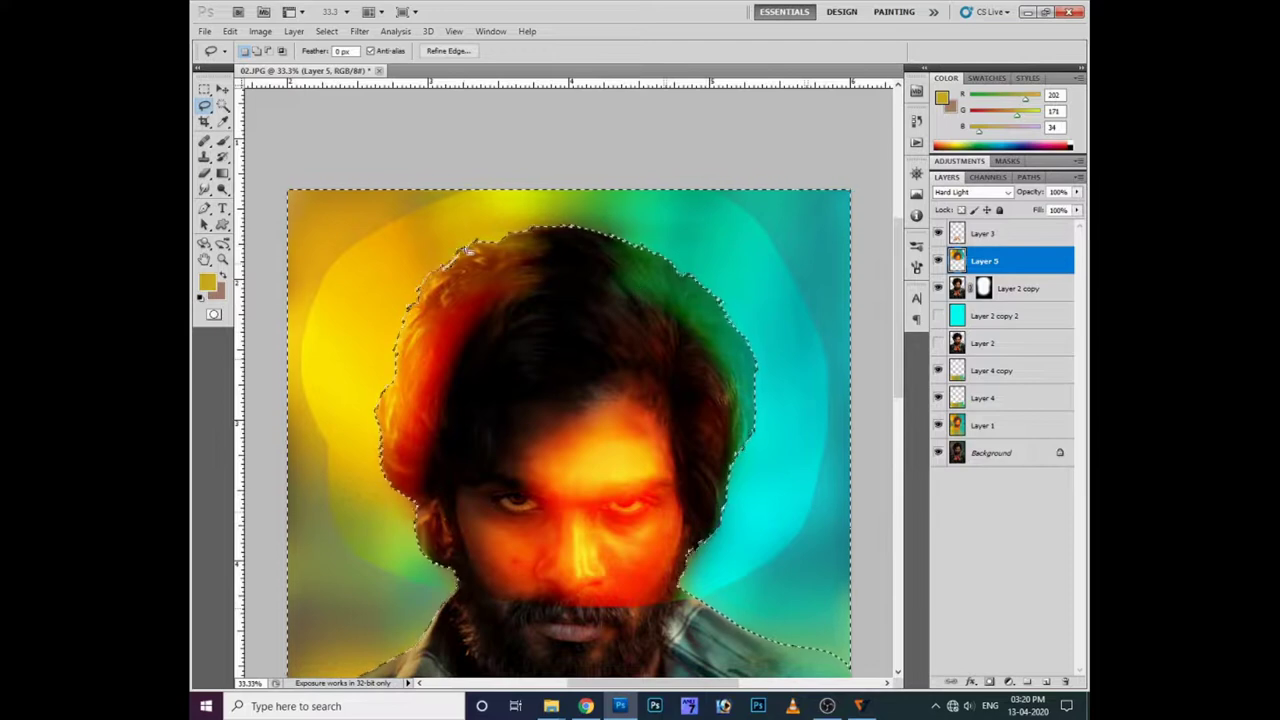
key("e")
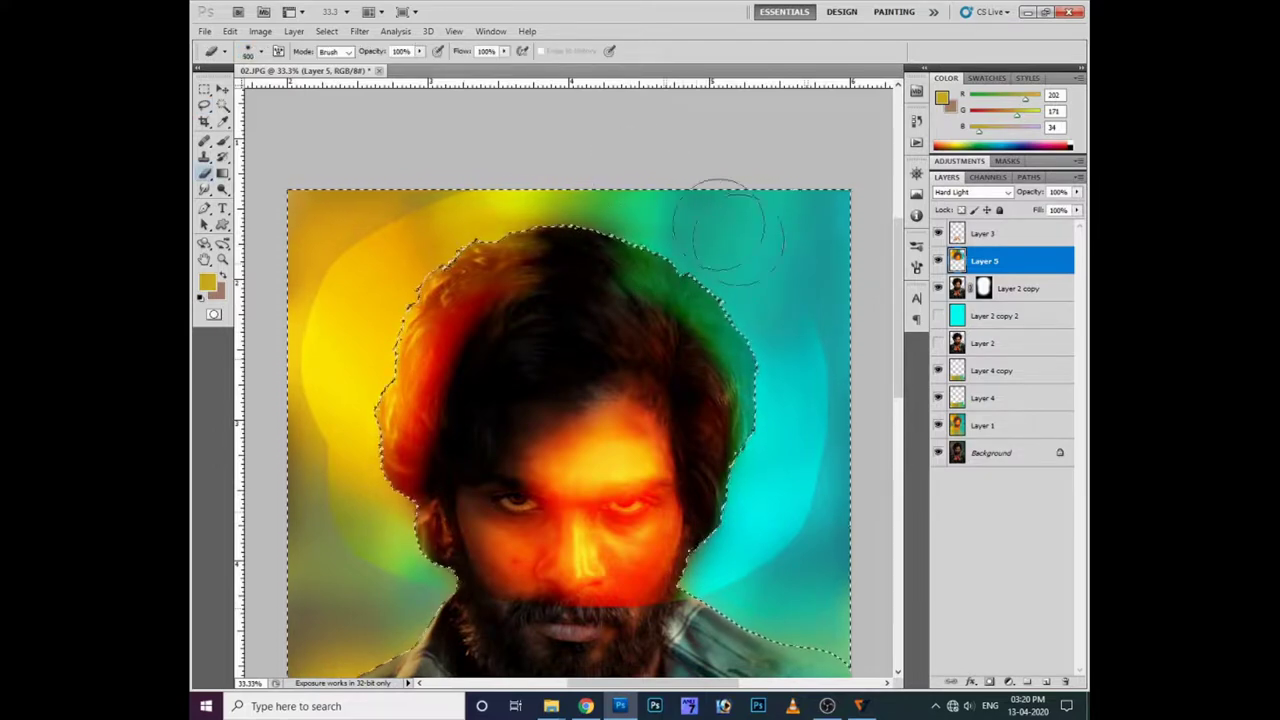
key("bracketright")
key("bracketright")
key("bracketright")
mouse_move(405, 240)
left_mouse_down()
mouse_move(320, 400)
mouse_move(443, 457)
mouse_move(329, 329)
mouse_move(387, 370)
left_mouse_up()
key("ctrl+d")
Step: Change the head glow layer's blend mode to Soft Light
right_click(655, 292, "ctrl")
left_click(662, 297)
key("v")
left_click(970, 191)
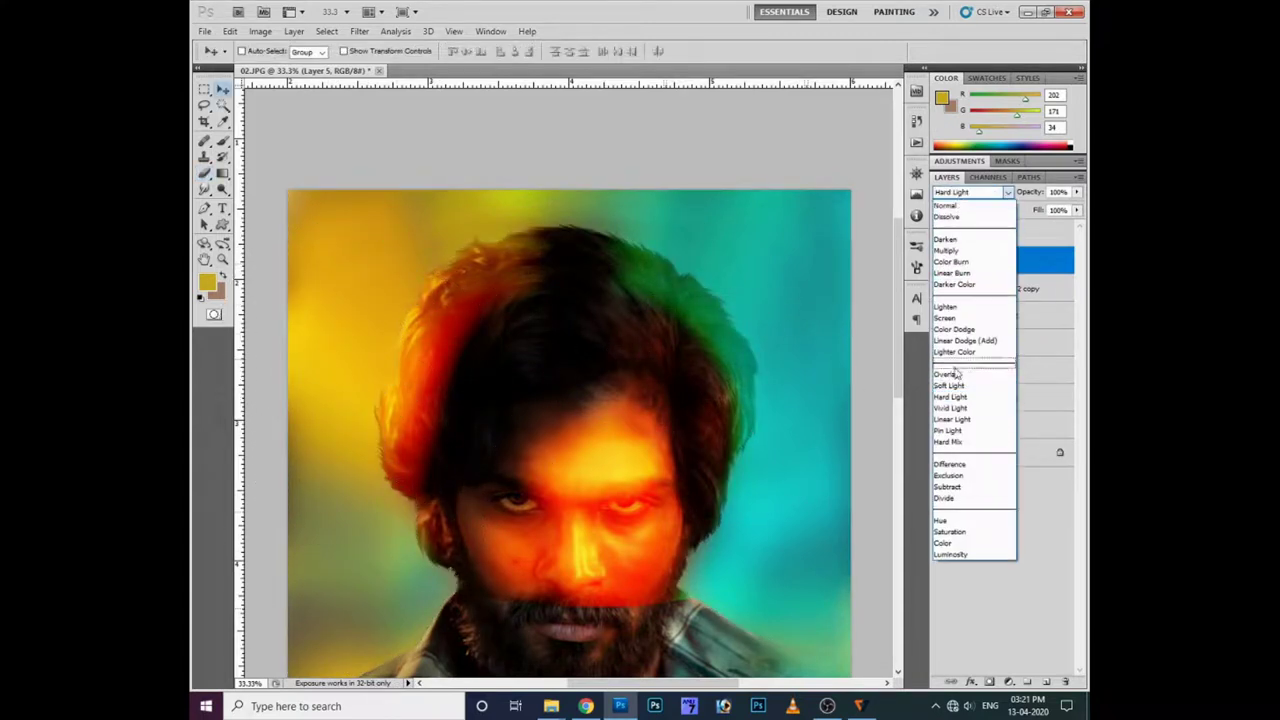
left_click(950, 386)
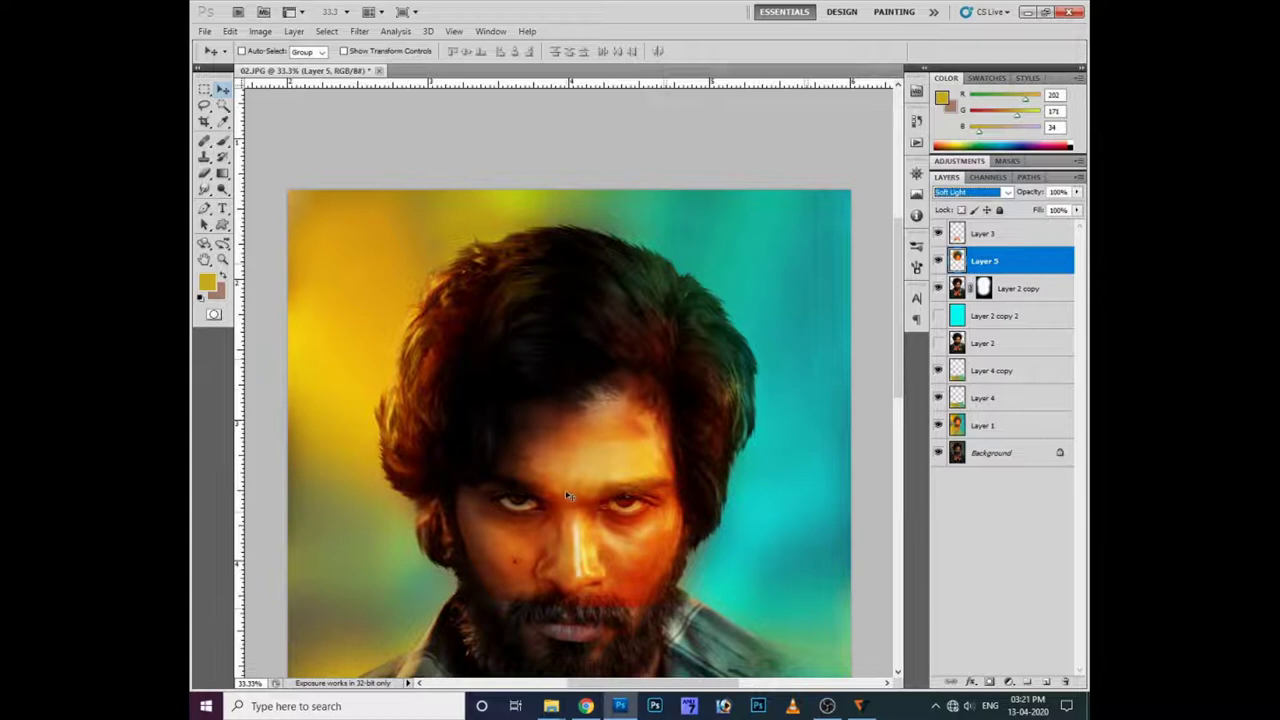
Step: Erase orange glow from the face, hair and eyes, shrinking the eraser to 800 px
key("e")
left_click_drag(560, 472, 543, 429)
scroll(570, 470, "down", 2)
mouse_move(570, 470)
left_mouse_down()
mouse_move(537, 300)
mouse_move(543, 429)
mouse_move(588, 420)
left_mouse_up()
key("bracketleft")
key("bracketleft")
key("bracketleft")
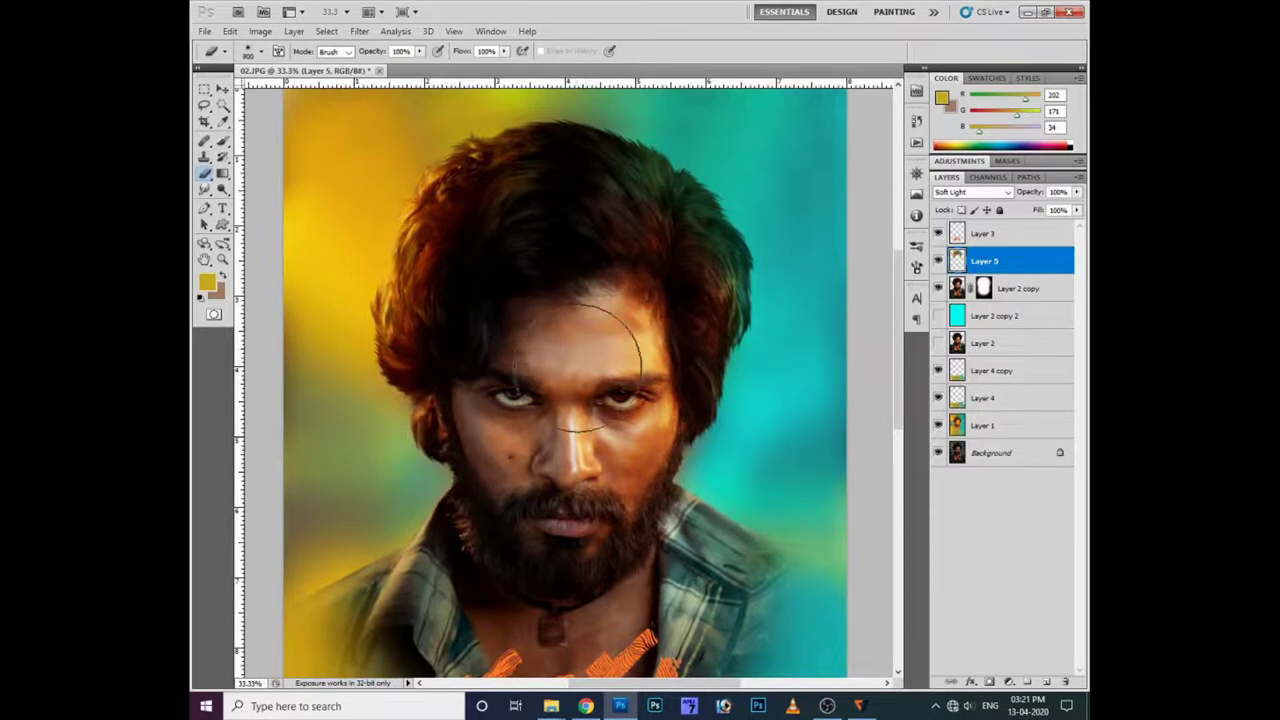
left_click_drag(543, 271, 574, 229)
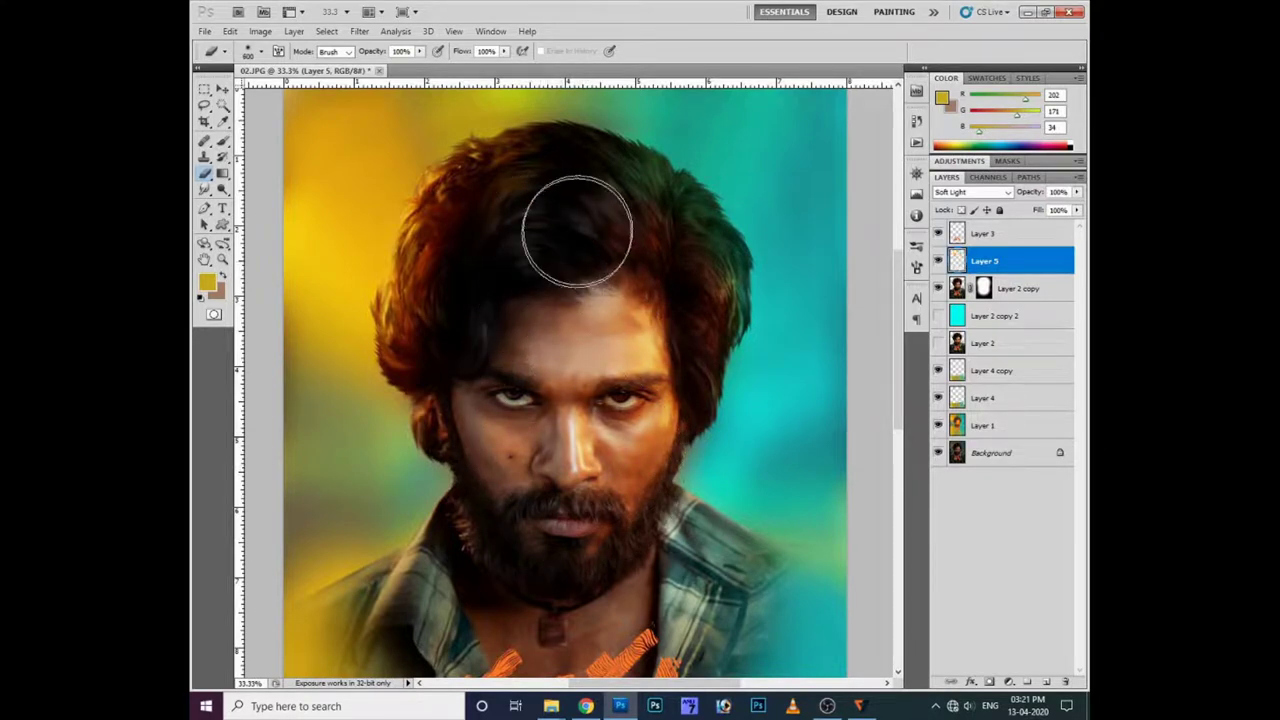
Step: Apply a Vibrance adjustment of +56 vibrance and +67 saturation to the glow layer
key("alt+i")
key("a")
key("v")
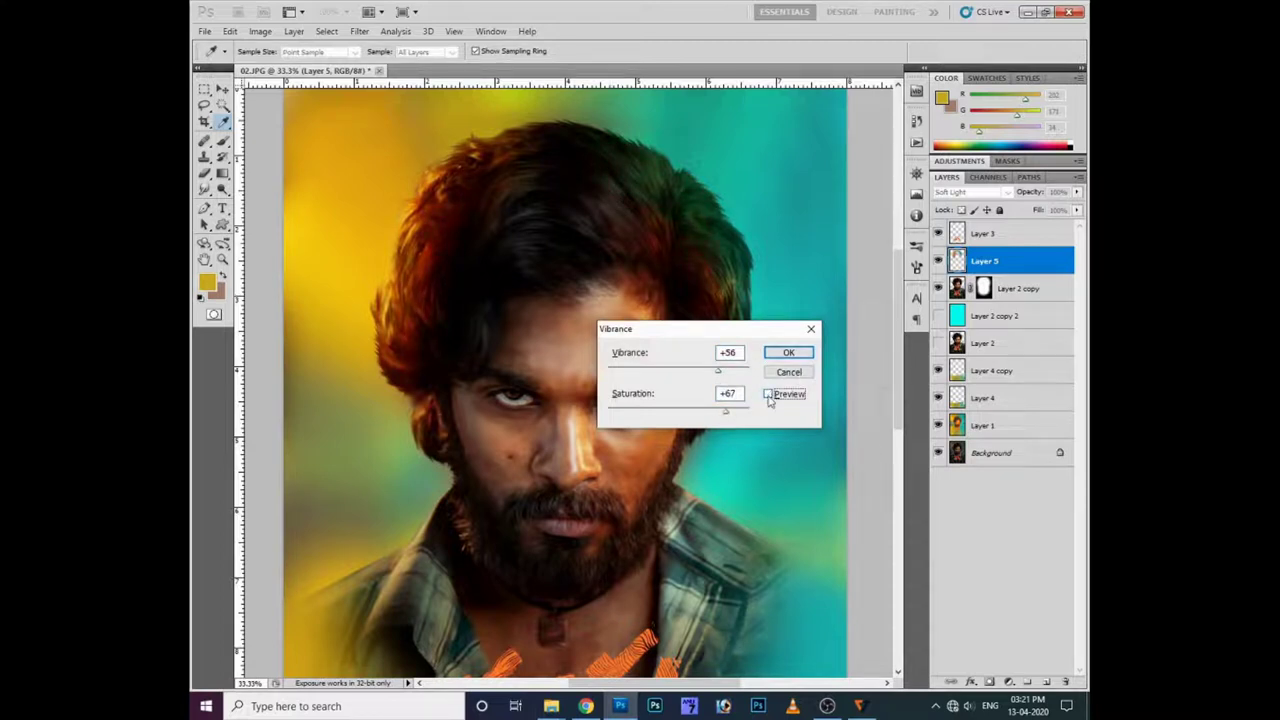
left_click(785, 353)
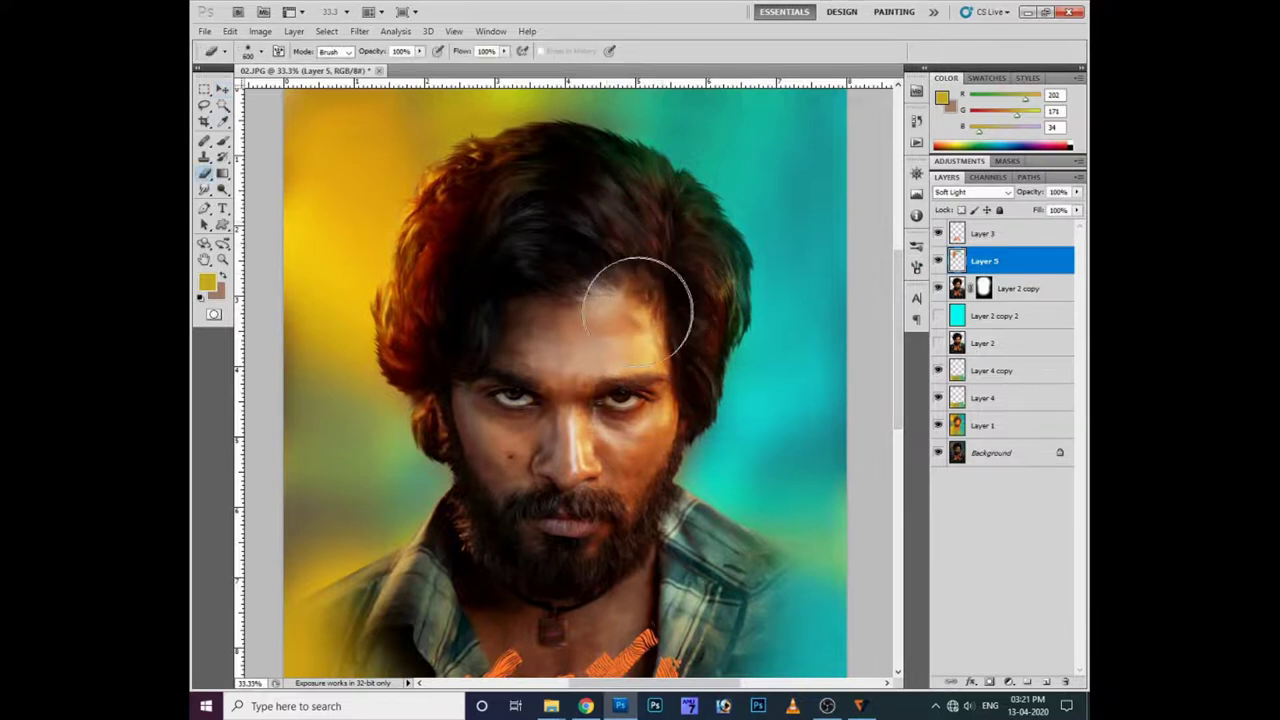
Step: Make the Layer 2 copy face layer active, set a 150 px brush, and add Layer 6
key("ctrl+plus")
key("alt+bracketleft")
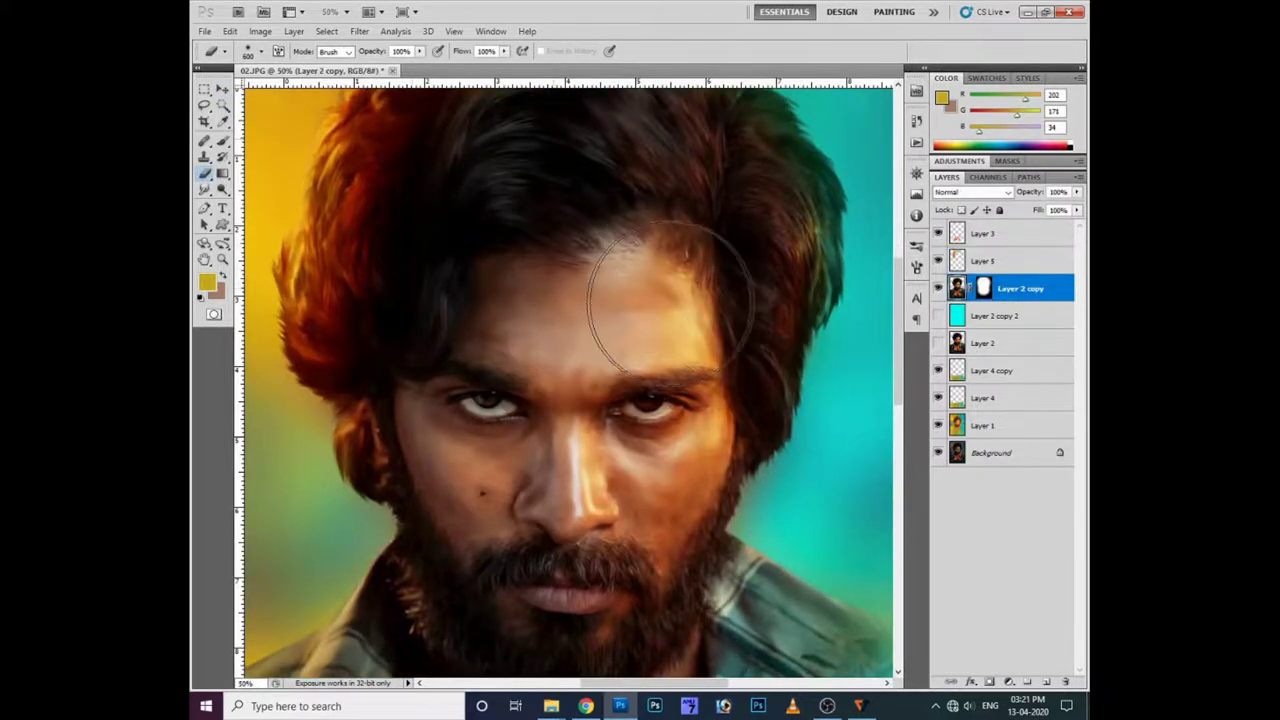
key("b")
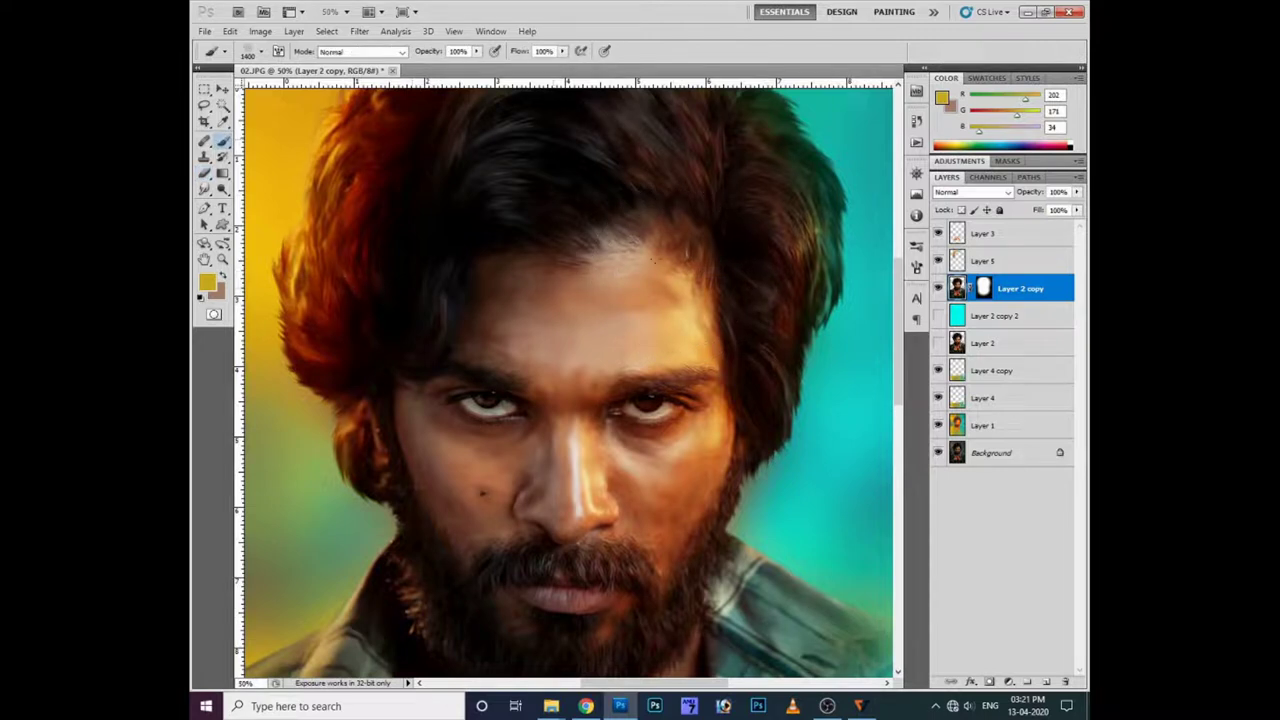
right_click(543, 215)
key("Escape")
key("ctrl+shift+n")
Step: Confirm Layer 6 and set the foreground colour to orange (hue 28)
key("Return")
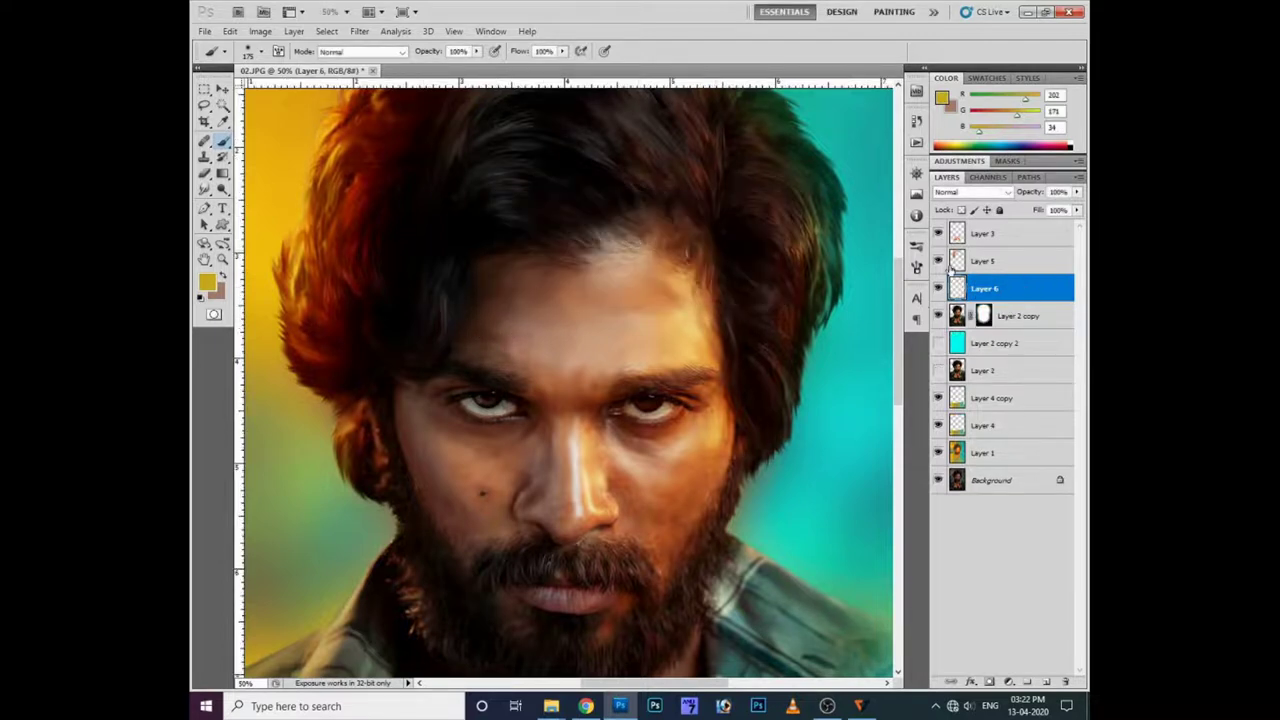
left_click(207, 283)
left_click(700, 560)
mouse_move(648, 278)
left_mouse_down()
mouse_move(672, 318)
mouse_move(690, 470)
left_mouse_up()
key("ctrl+z")
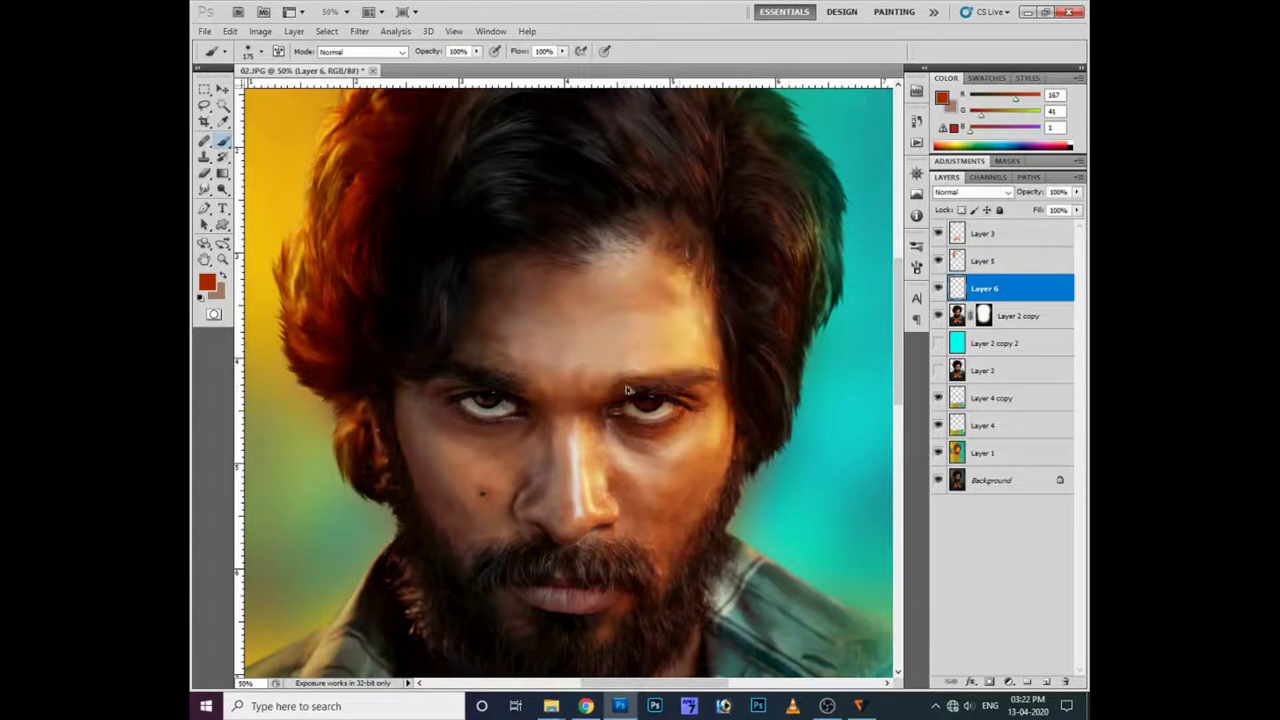
left_click(207, 283)
left_click_drag(560, 540, 450, 237)
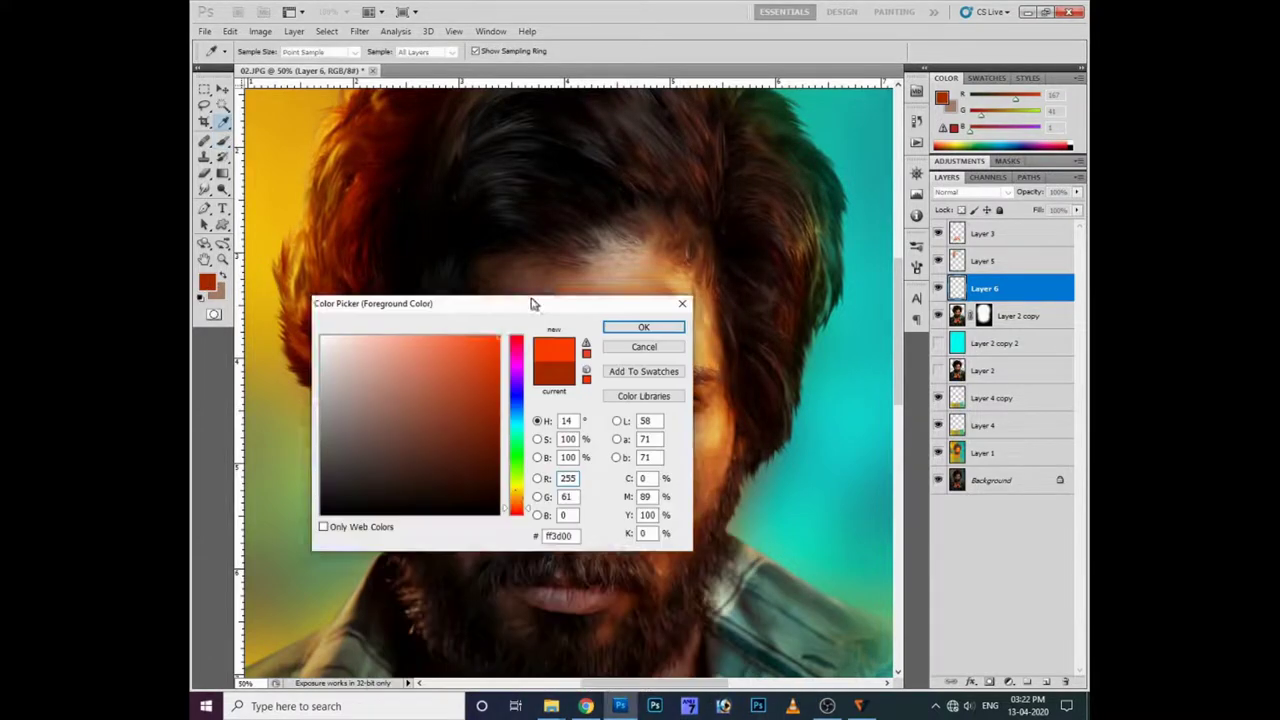
left_click_drag(478, 449, 480, 425)
left_click(597, 262)
Step: Paint orange from the forehead down the right cheek to the chin, blended in Soft Light
mouse_move(615, 285)
left_mouse_down()
mouse_move(660, 500)
mouse_move(618, 287)
mouse_move(591, 449)
left_mouse_up()
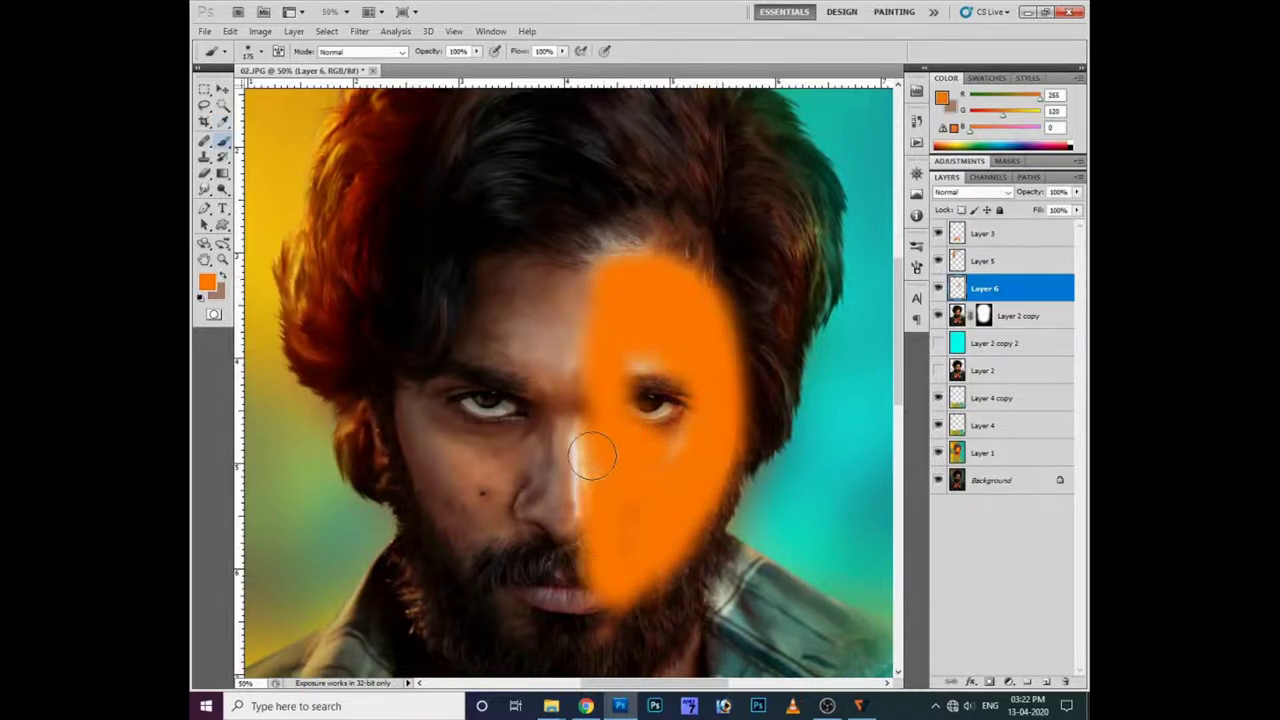
left_click_drag(600, 599, 600, 521)
left_click(972, 192)
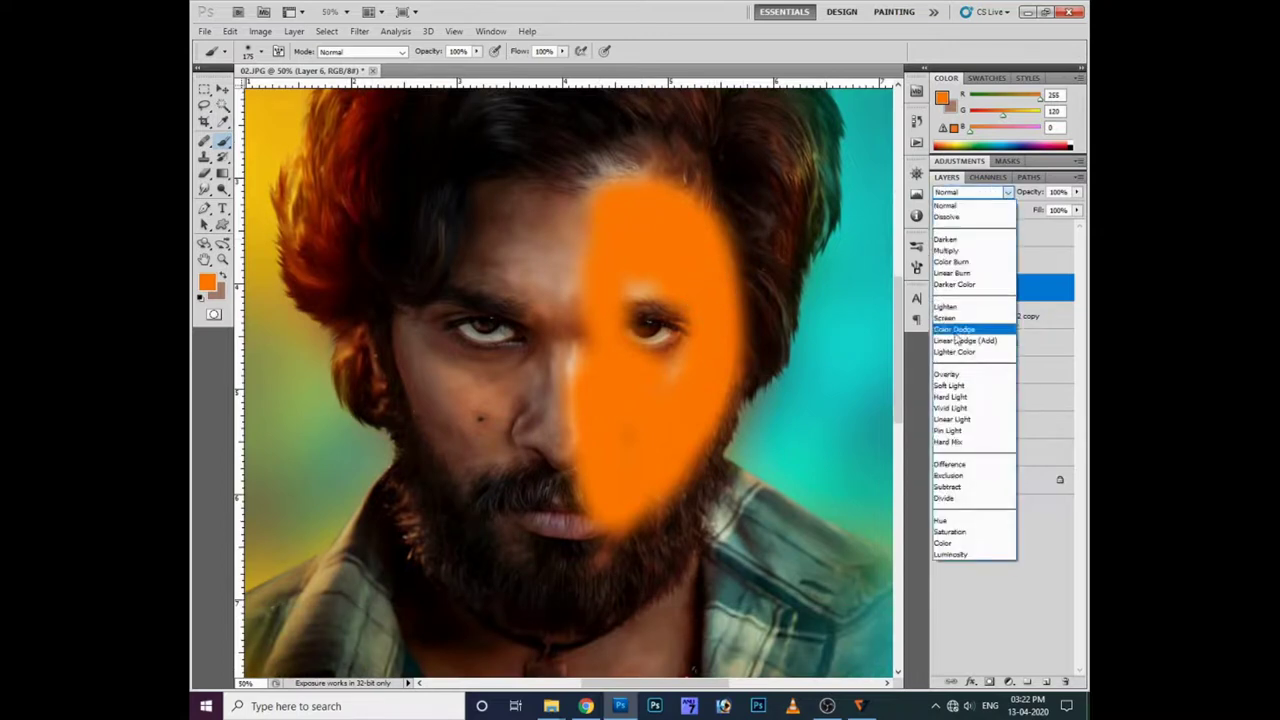
left_click(965, 329)
left_click(972, 192)
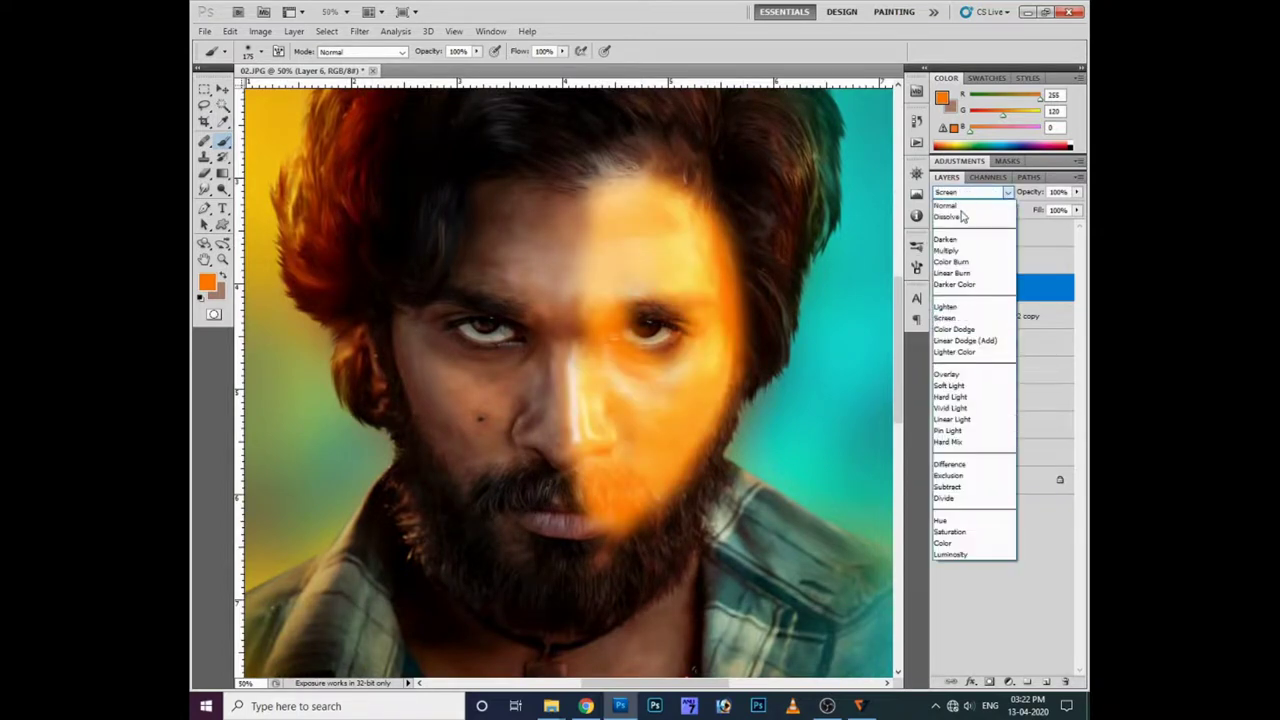
left_click(958, 376)
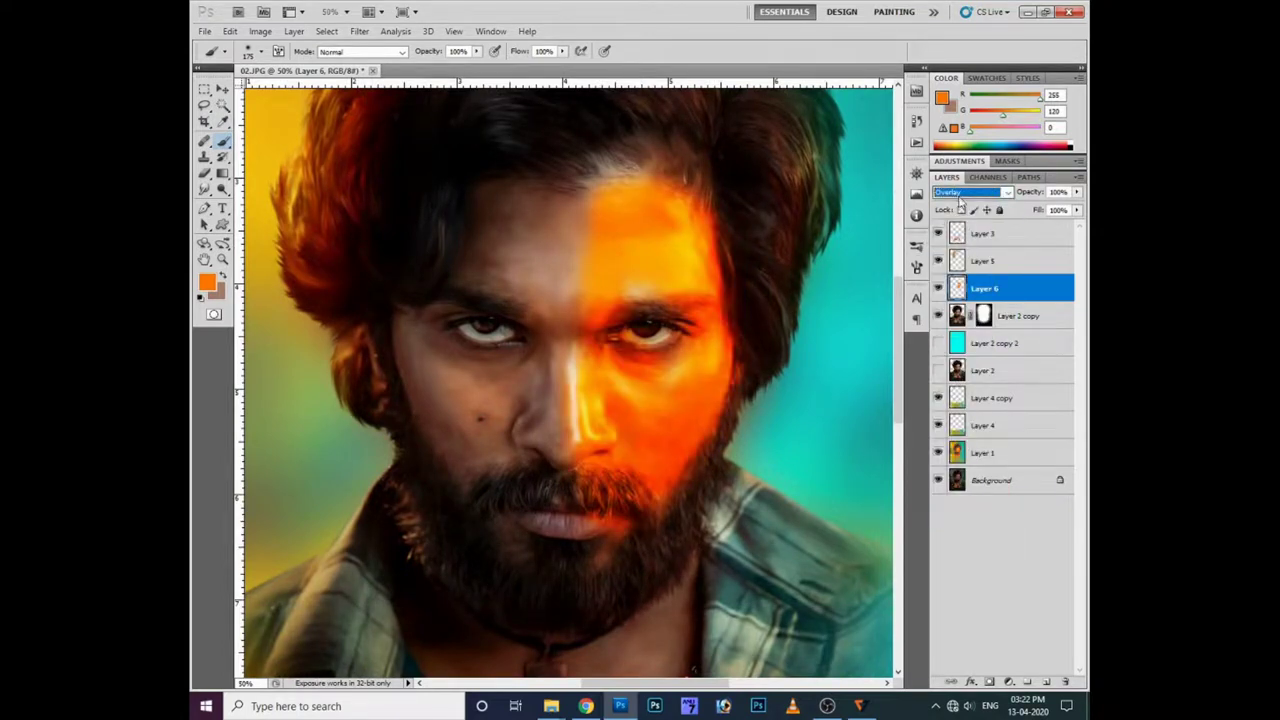
left_click(965, 192)
left_click(958, 390)
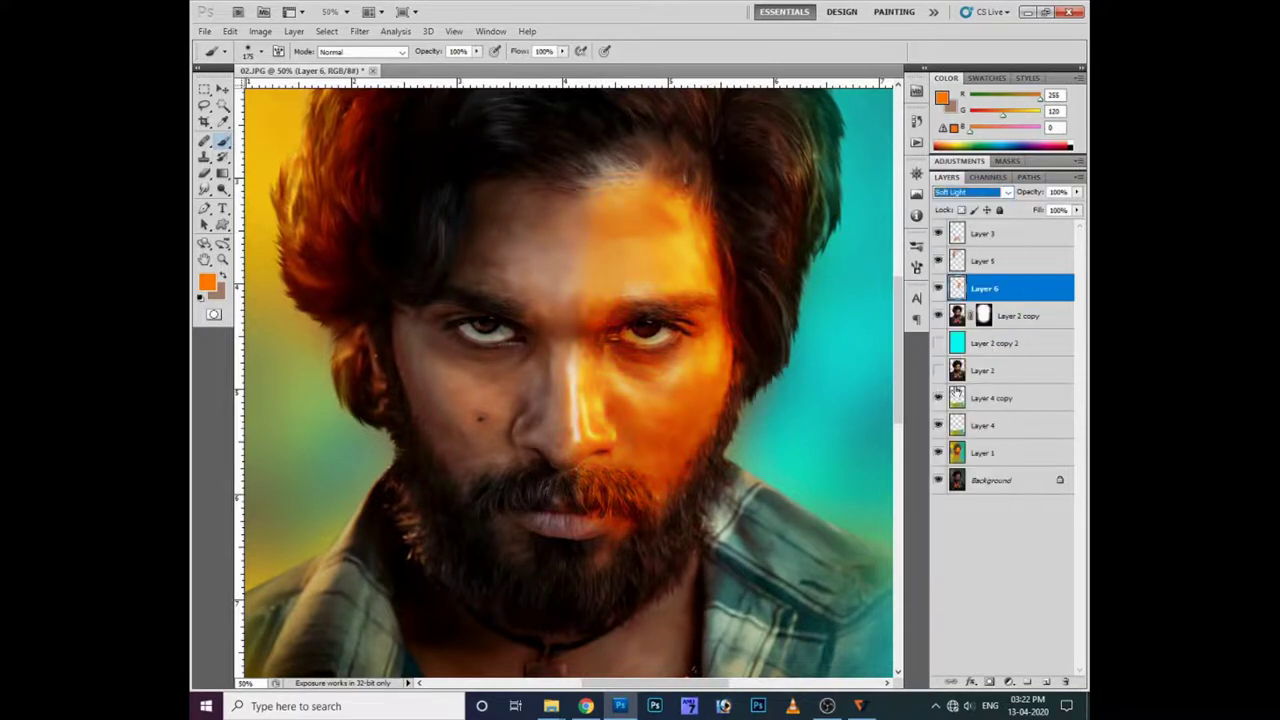
Step: Add larger orange strokes over the right eye, forehead, nose bridge and beard, then create Layer 7
key("ctrl+minus")
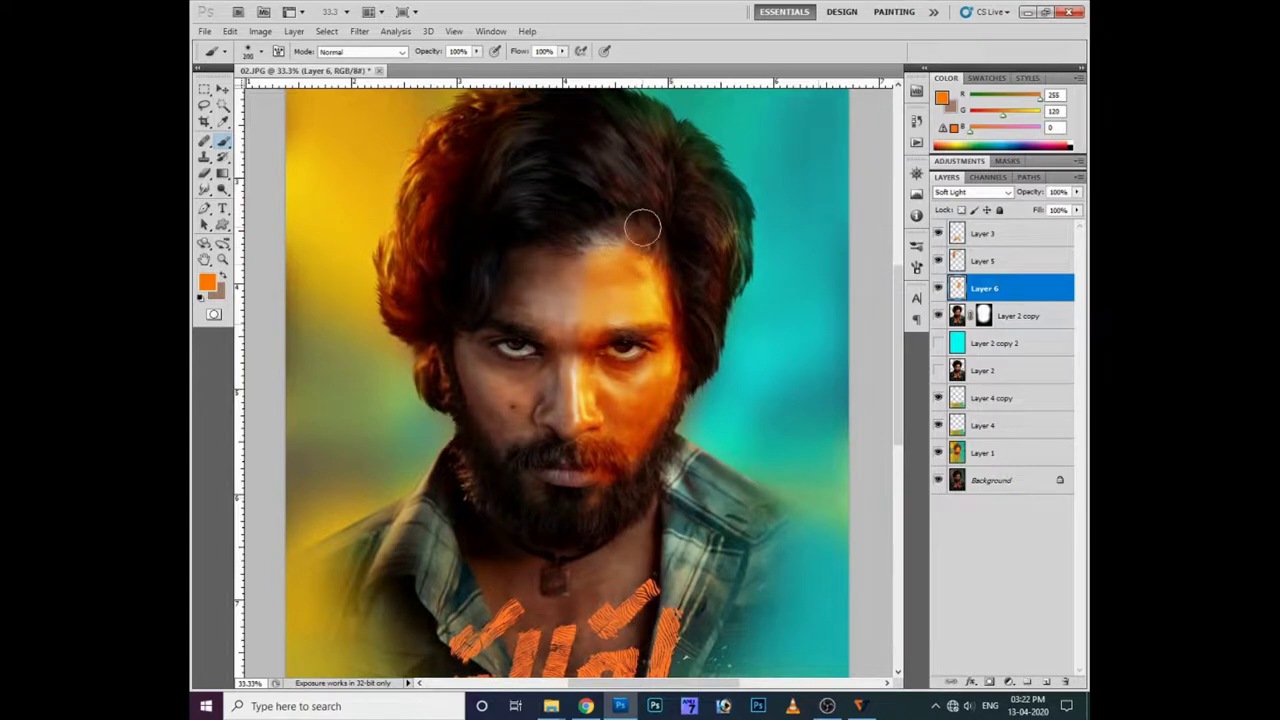
key("bracketright")
key("bracketright")
key("bracketright")
left_click_drag(608, 457, 610, 500)
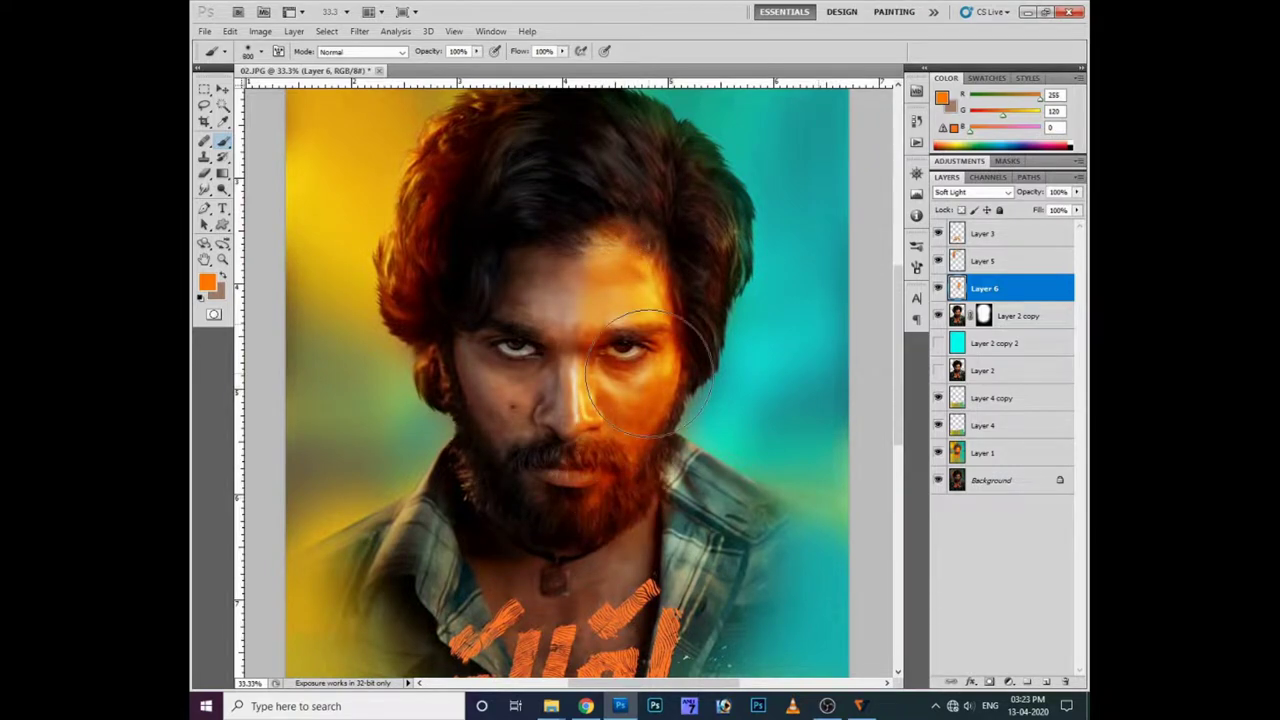
left_click_drag(641, 332, 627, 485)
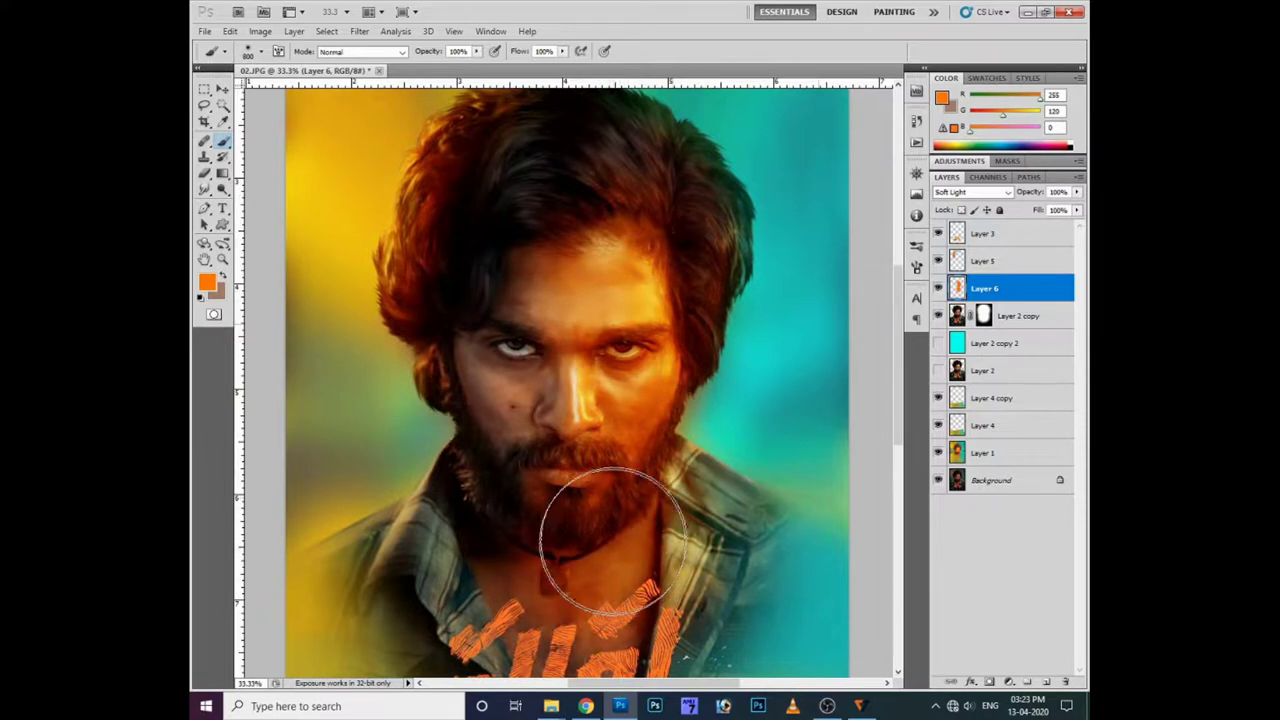
key("ctrl+equal")
key("ctrl+shift+n")
key("Return")
Step: Sample teal from the background and paint it over the left eye and cheek
left_click(207, 284)
left_click(858, 368)
left_click(597, 261)
key("b")
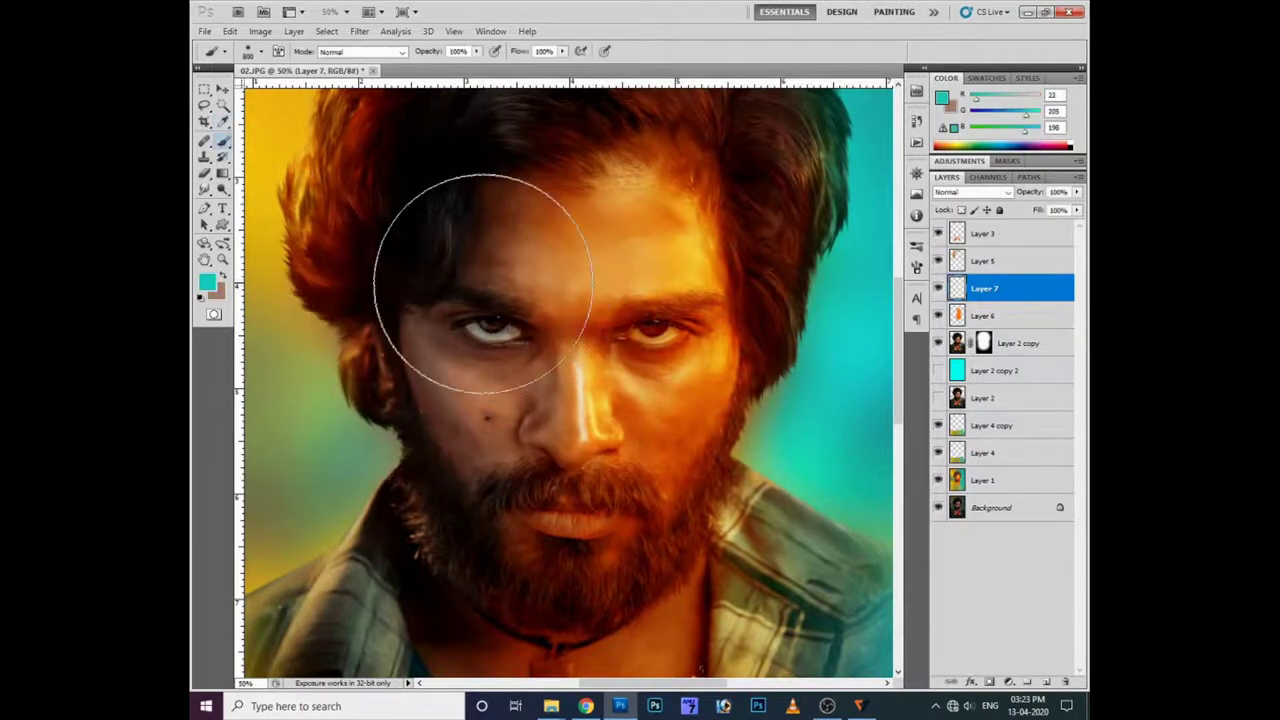
mouse_move(460, 200)
left_mouse_down()
mouse_move(430, 318)
mouse_move(458, 553)
mouse_move(486, 186)
mouse_move(430, 676)
left_mouse_up()
key("ctrl+z")
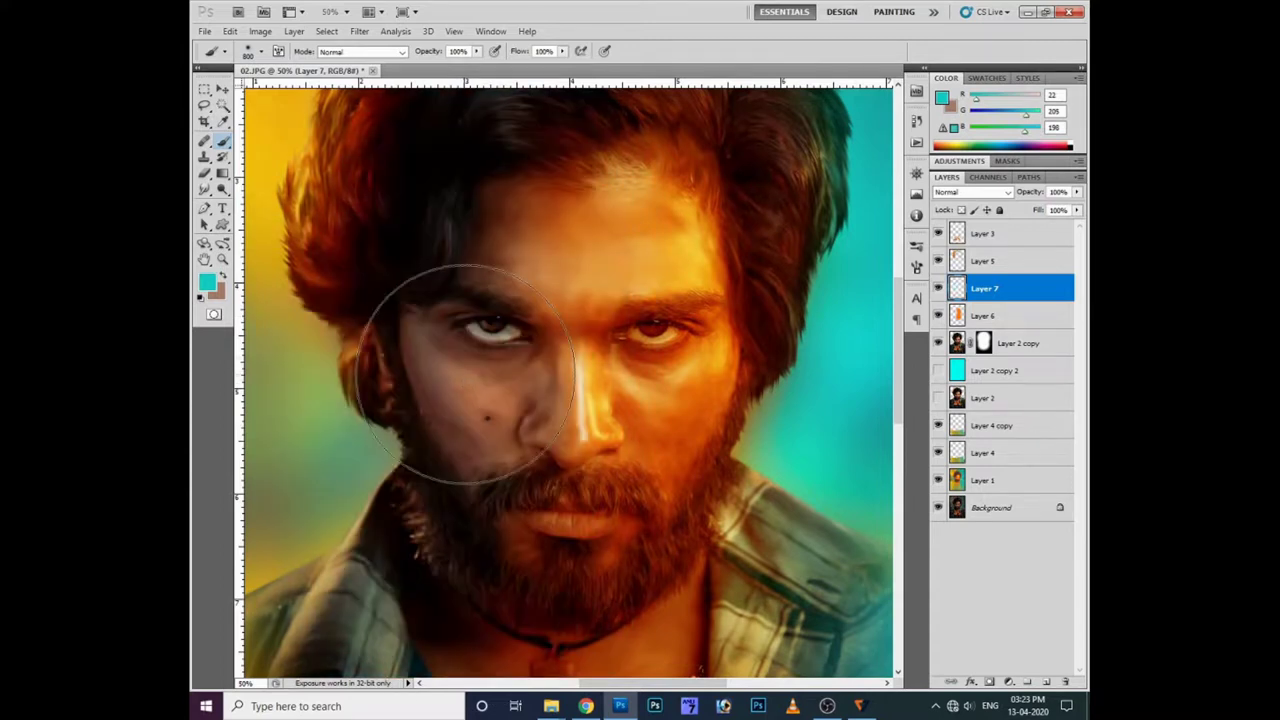
mouse_move(486, 300)
left_mouse_down()
mouse_move(475, 420)
mouse_move(484, 400)
left_mouse_up()
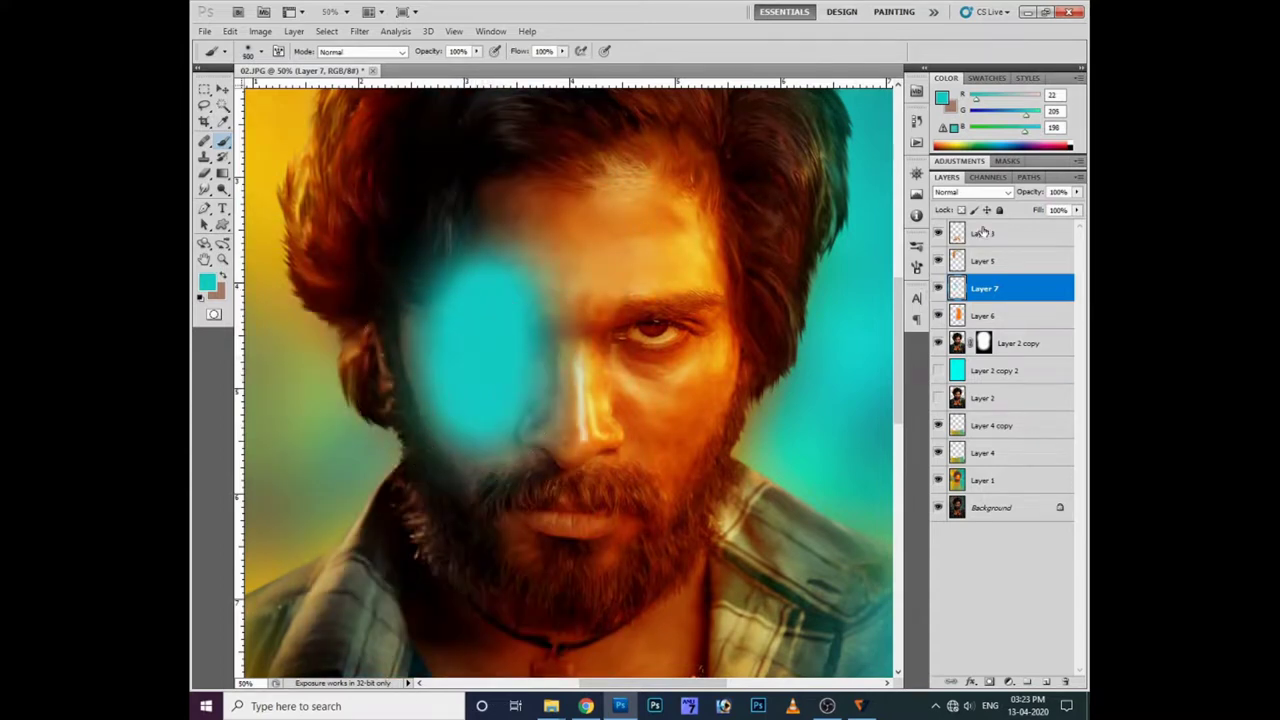
Step: Blend the teal layer in Soft Light and paint teal on the forehead and hair above the left eye
left_click(973, 191)
left_click(965, 396)
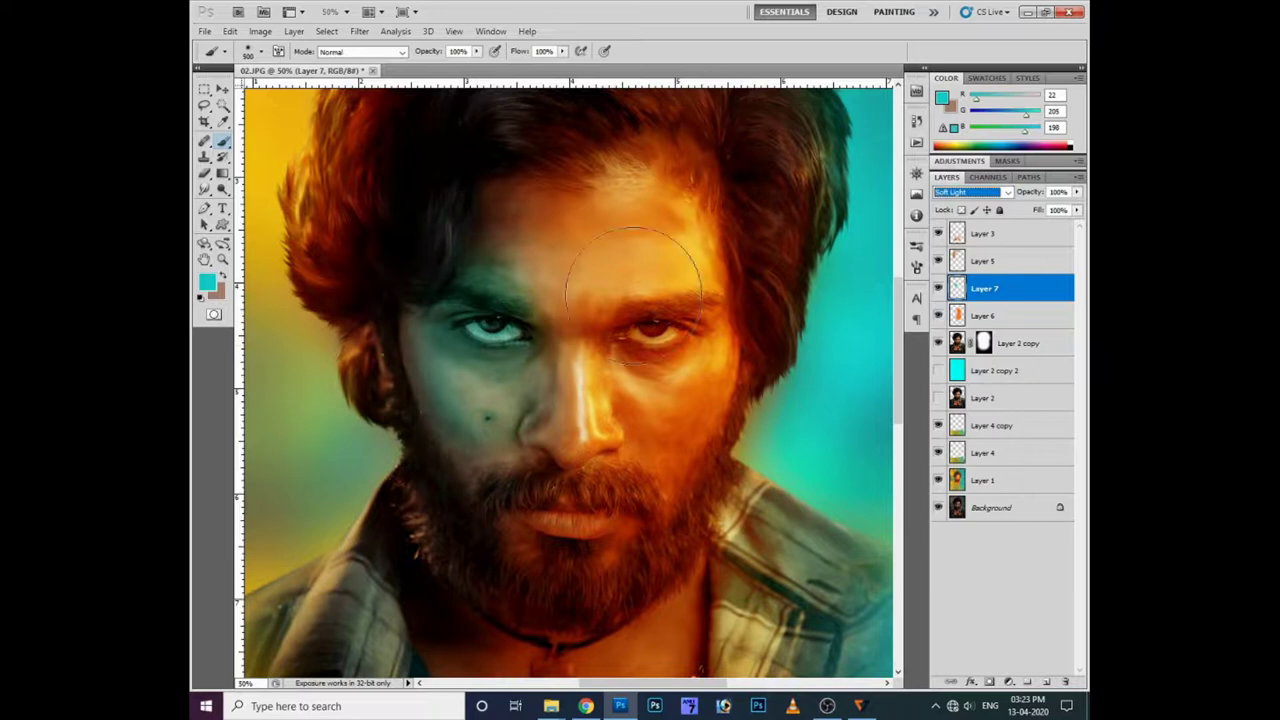
right_click(665, 367)
left_click(680, 374)
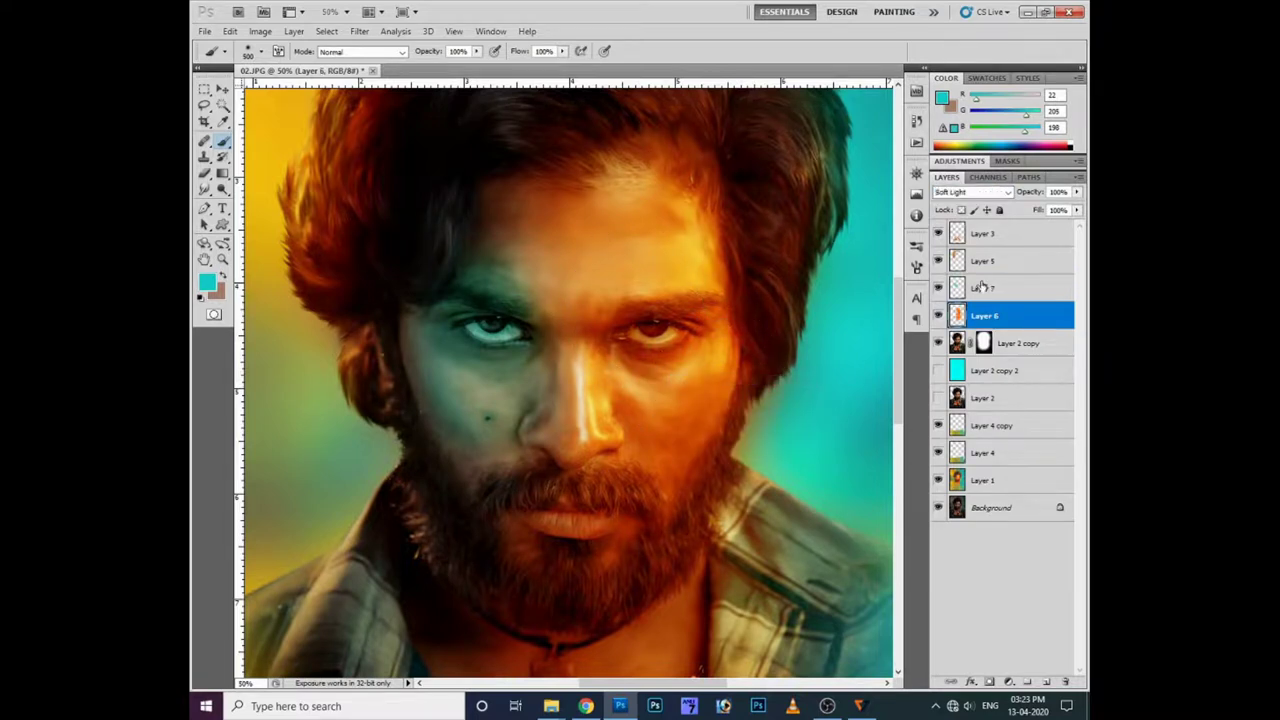
mouse_move(471, 300)
left_mouse_down()
mouse_move(463, 251)
mouse_move(486, 237)
mouse_move(443, 371)
mouse_move(486, 229)
mouse_move(471, 514)
mouse_move(496, 605)
mouse_move(486, 229)
mouse_move(512, 255)
mouse_move(460, 290)
mouse_move(514, 543)
mouse_move(650, 390)
left_mouse_up()
Step: Erase orange from the left beard on Layer 6 and swap foreground and background colours
left_click(968, 316)
key("e")
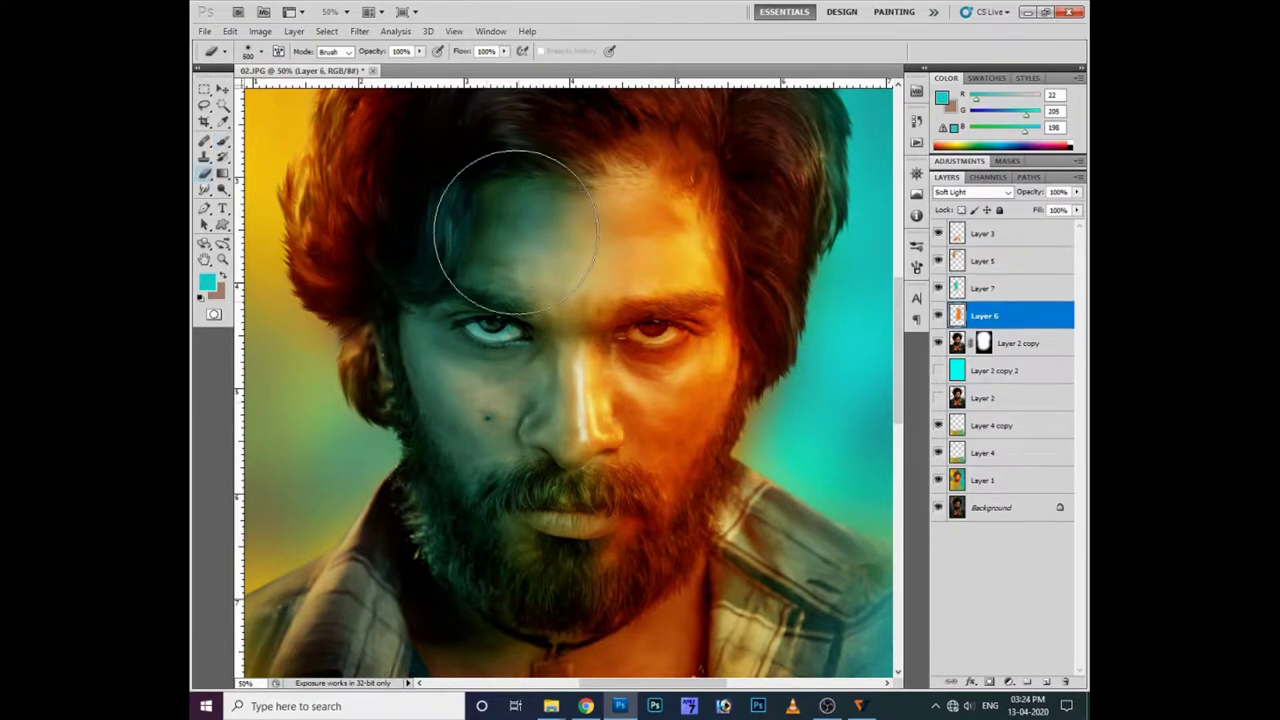
scroll(488, 600, "down", 2)
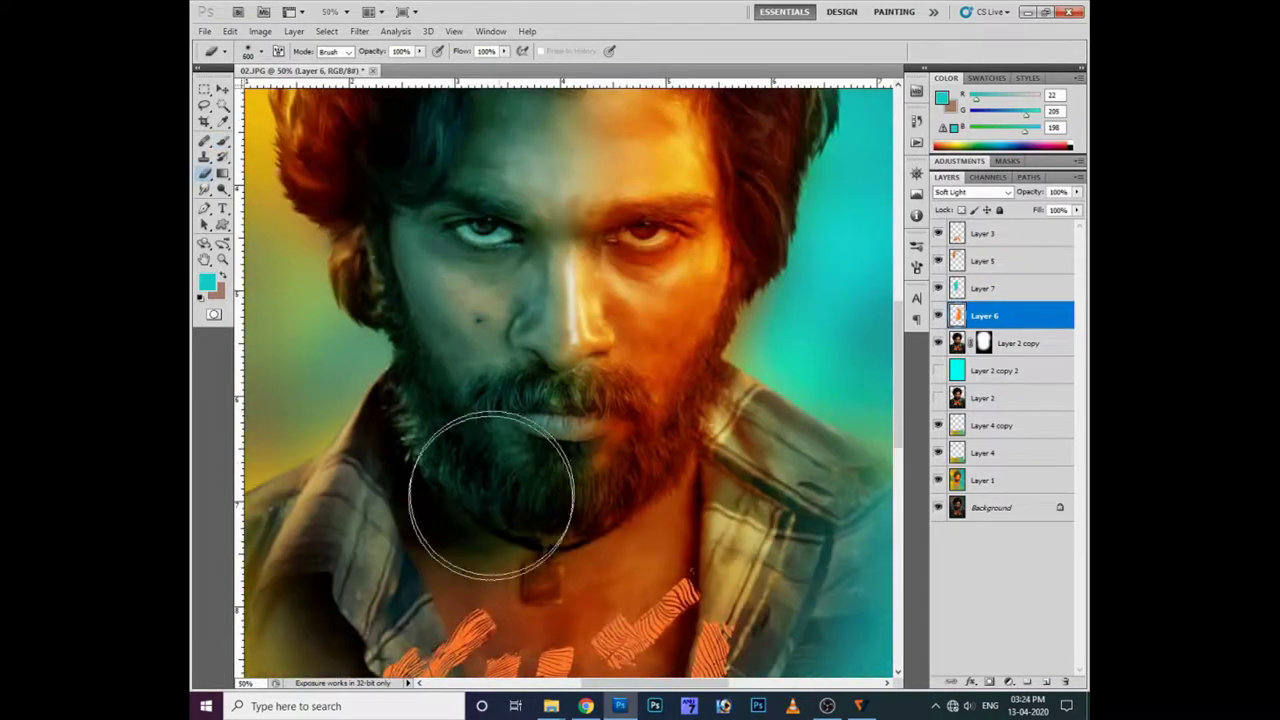
key("b")
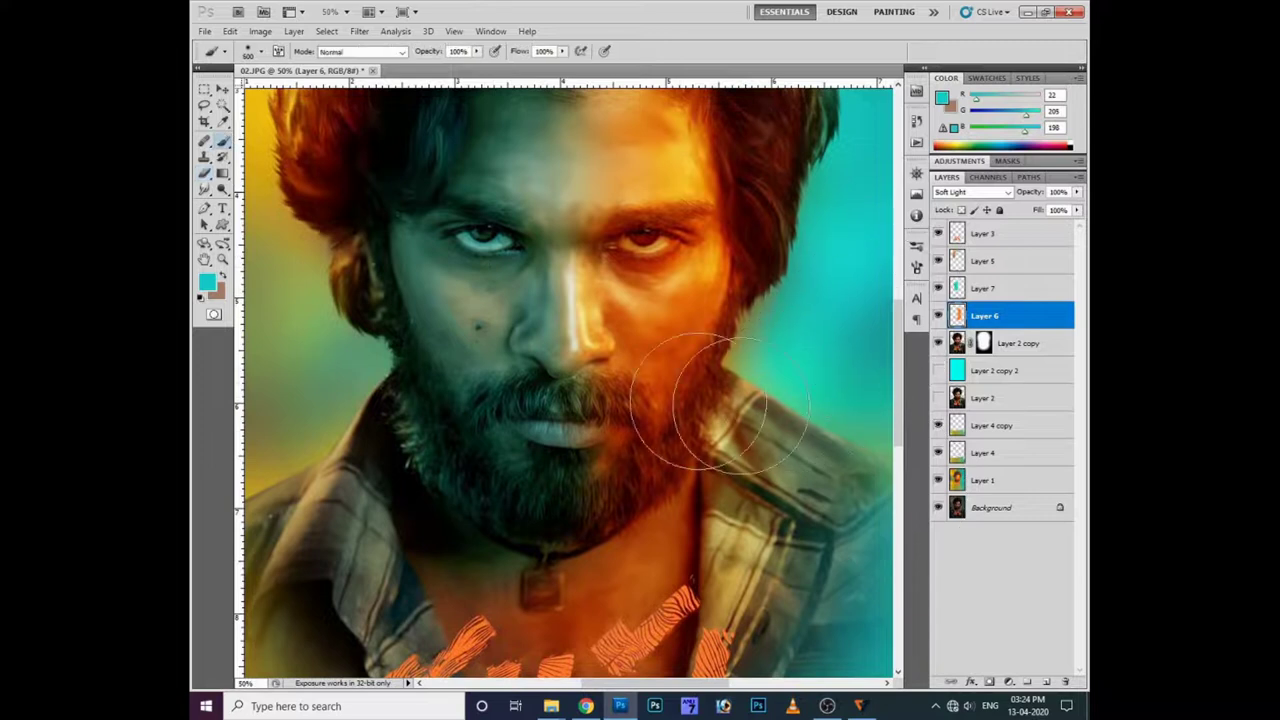
left_click(207, 283)
key("Escape")
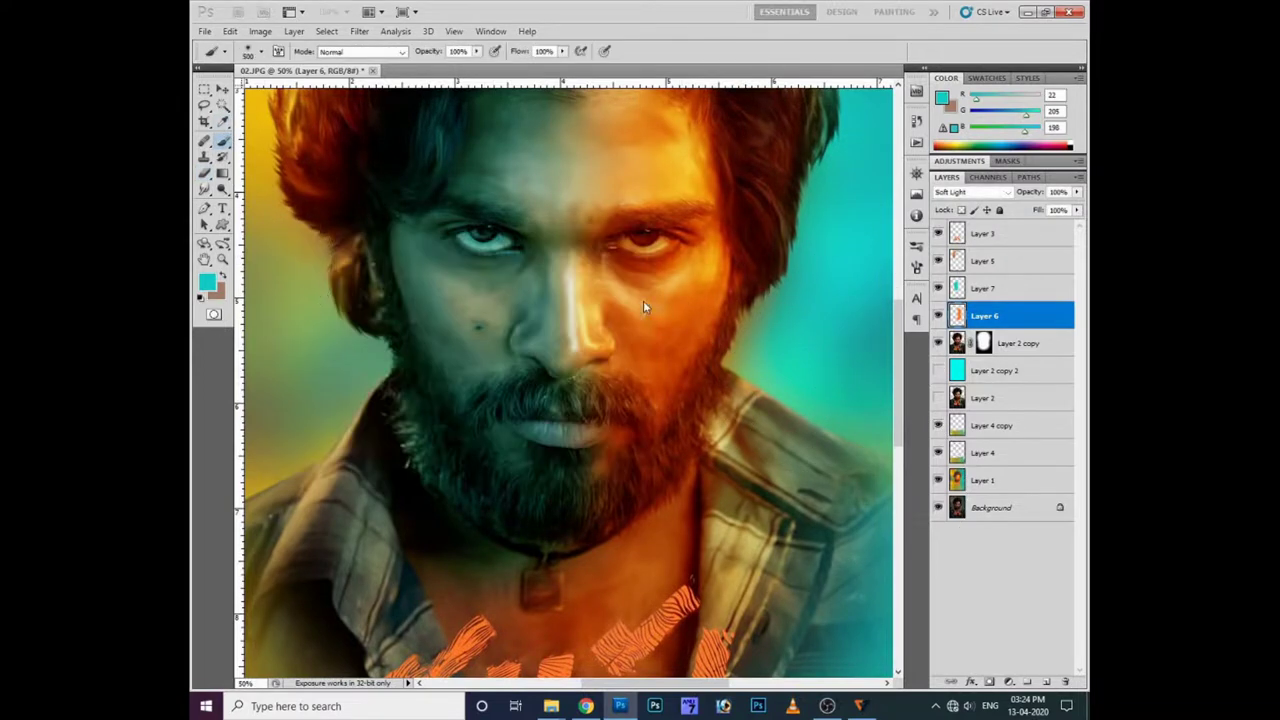
left_click(220, 278)
Step: Sample orange from the painted area and return Layer 6 to Soft Light after trying other blends
left_click(969, 192)
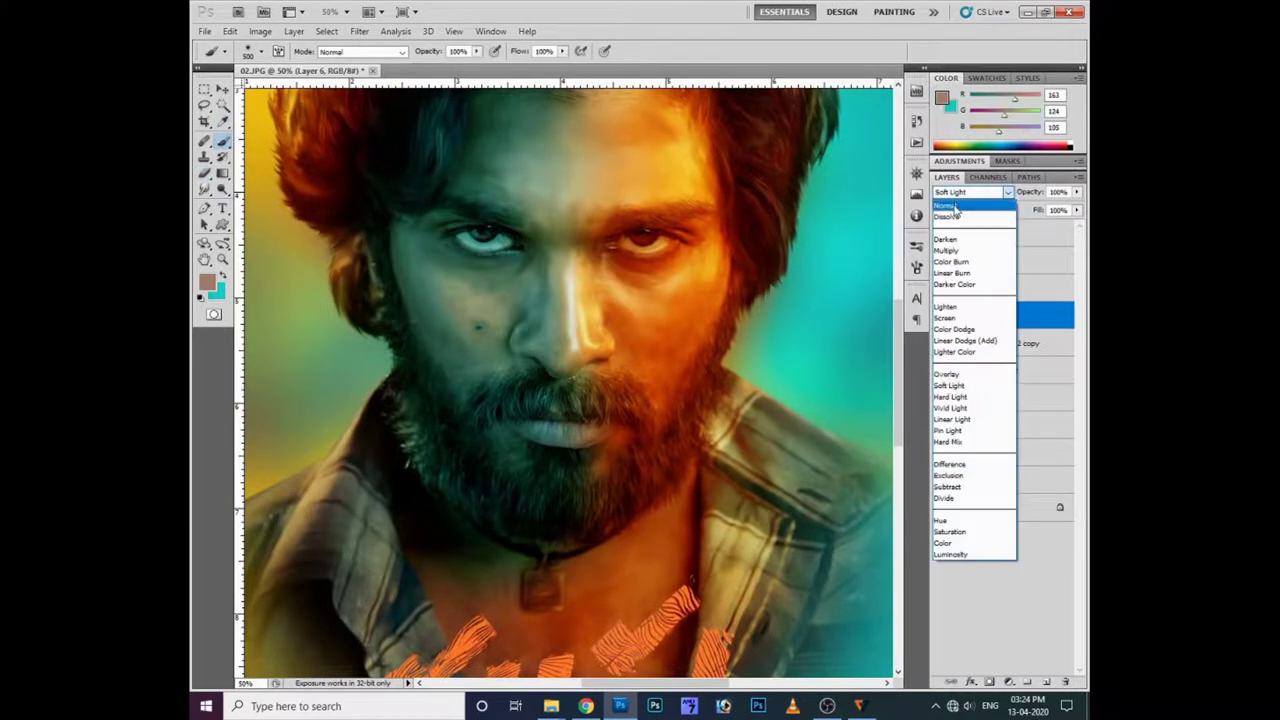
left_click(955, 190)
left_click(207, 283)
key("Escape")
left_click(690, 259, "alt")
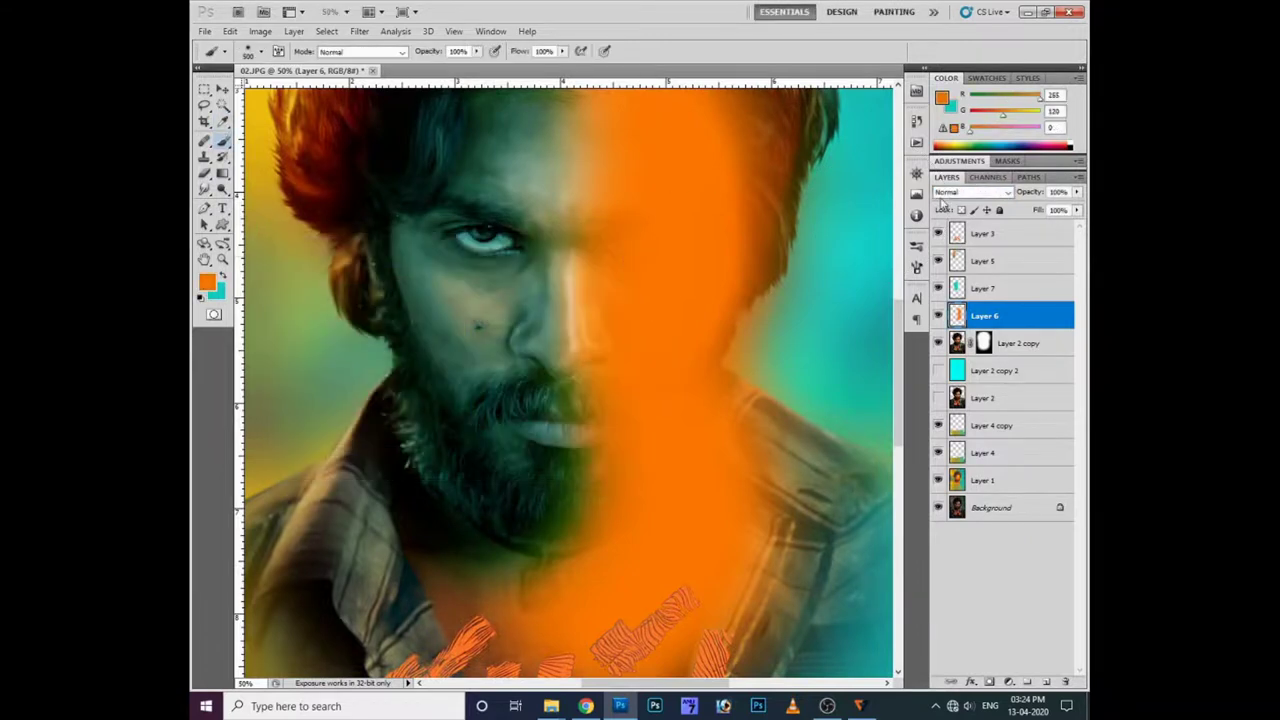
left_click(969, 192)
left_click(960, 320)
left_click(969, 192)
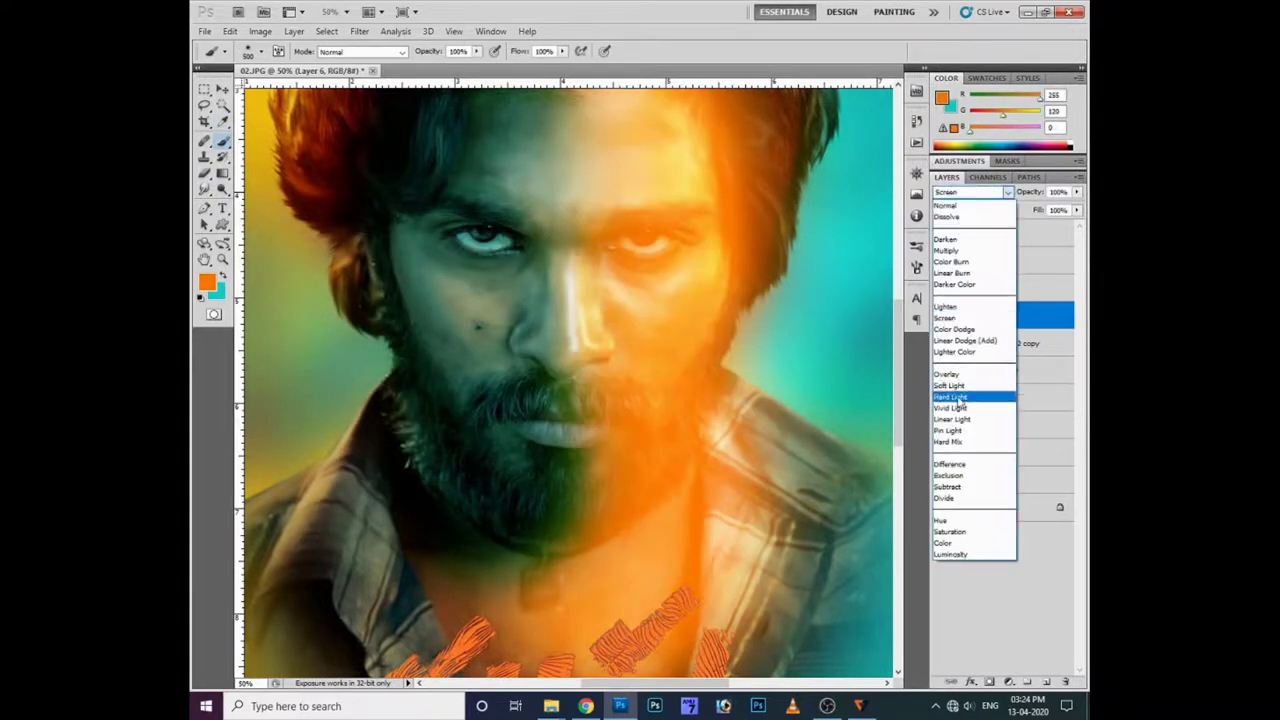
left_click(960, 398)
Step: Set a brighter cyan background colour and make Layer 7 the working layer
key("ctrl+minus")
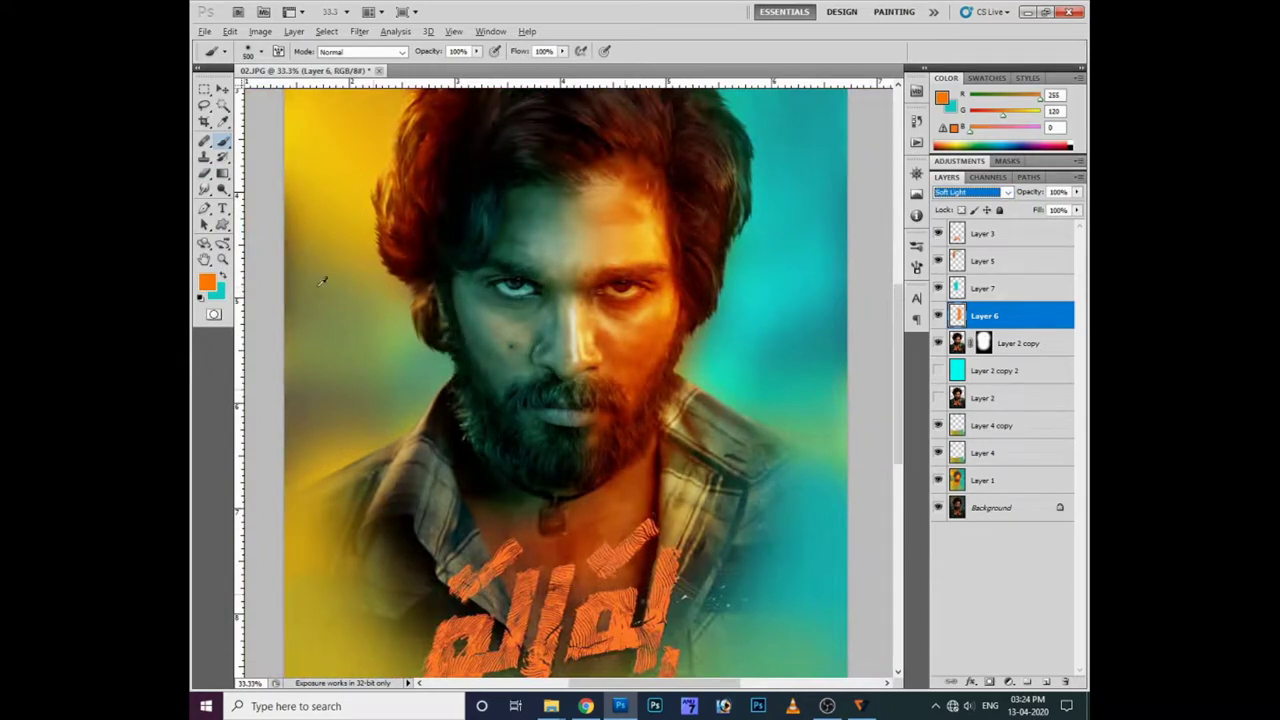
left_click(216, 292)
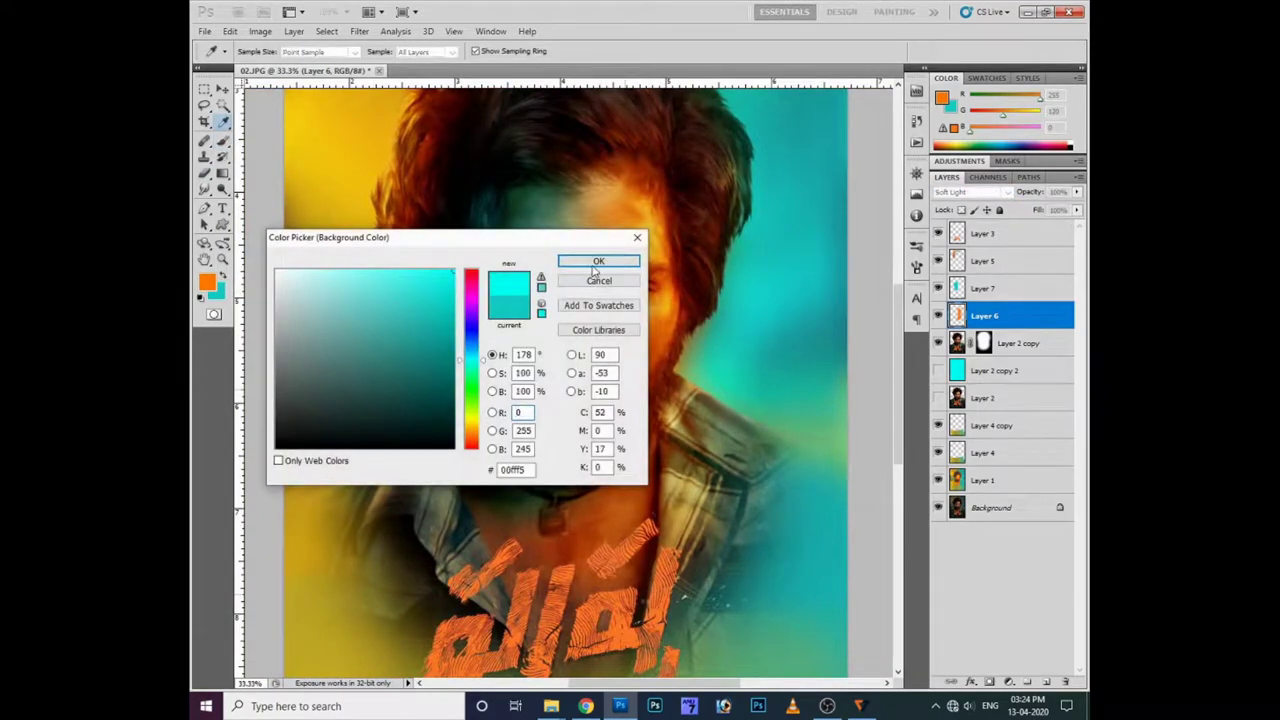
left_click(595, 260)
left_click(1025, 290)
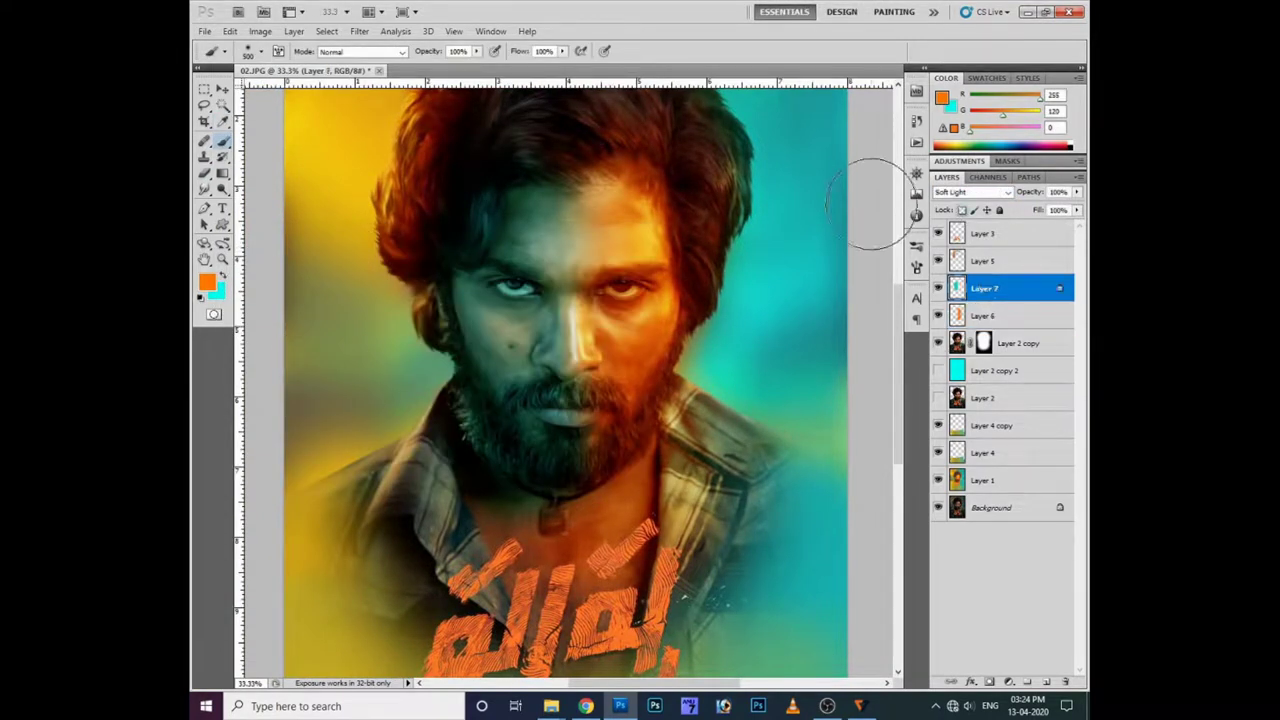
key("alt+bracketleft")
key("ctrl+z")
key("ctrl+z")
left_click(987, 290)
Step: Paint a soft teal stroke down the face's centre and shift its hue to about -23
left_click_drag(519, 380, 541, 192)
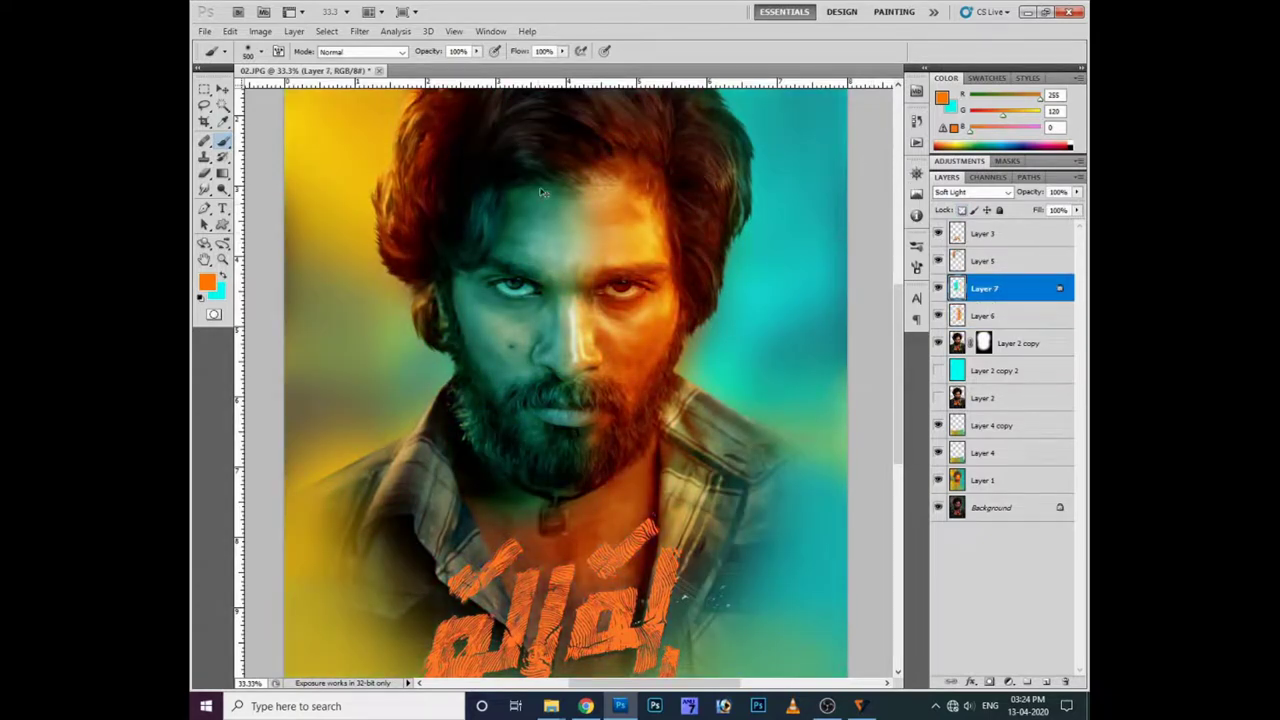
right_click(540, 343)
left_click(570, 354)
key("ctrl+u")
mouse_move(925, 352)
left_mouse_down()
mouse_move(976, 368)
mouse_move(910, 375)
left_mouse_up()
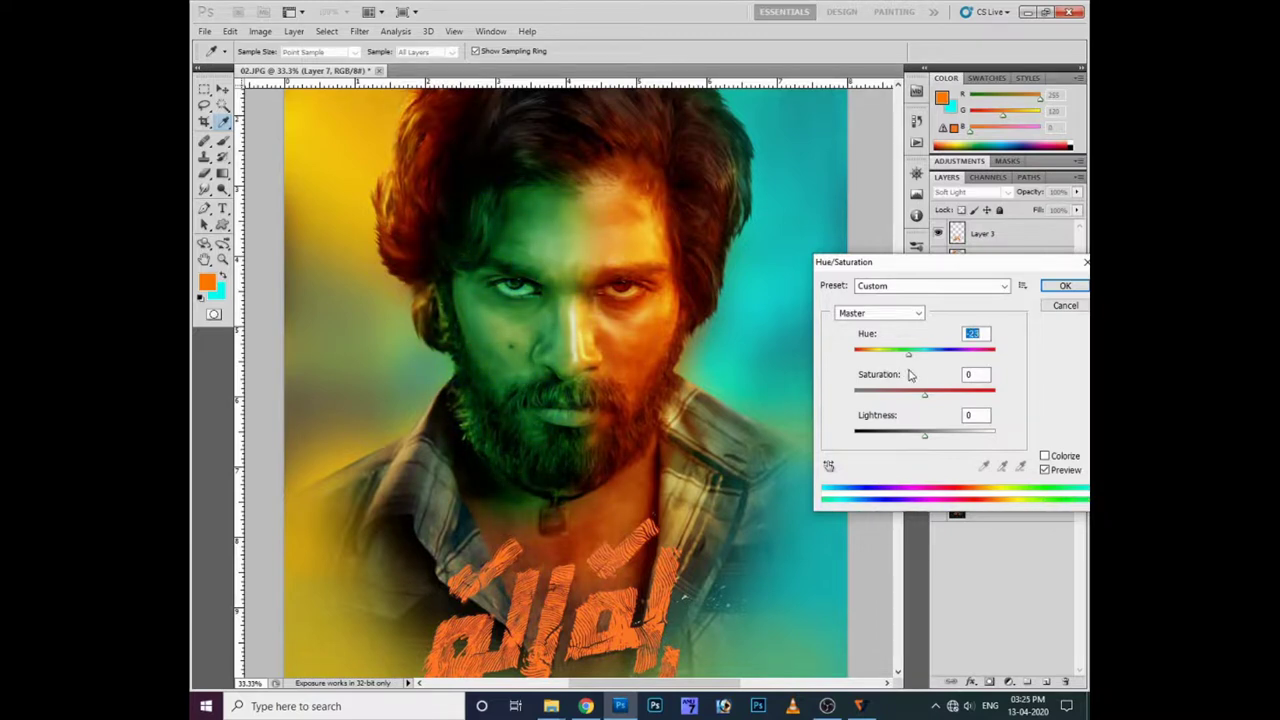
Step: Set Layer 7's hue to about +44 for deep blue and brighten it with a raised curve
mouse_move(910, 374)
left_mouse_down()
mouse_move(974, 368)
mouse_move(957, 370)
left_mouse_up()
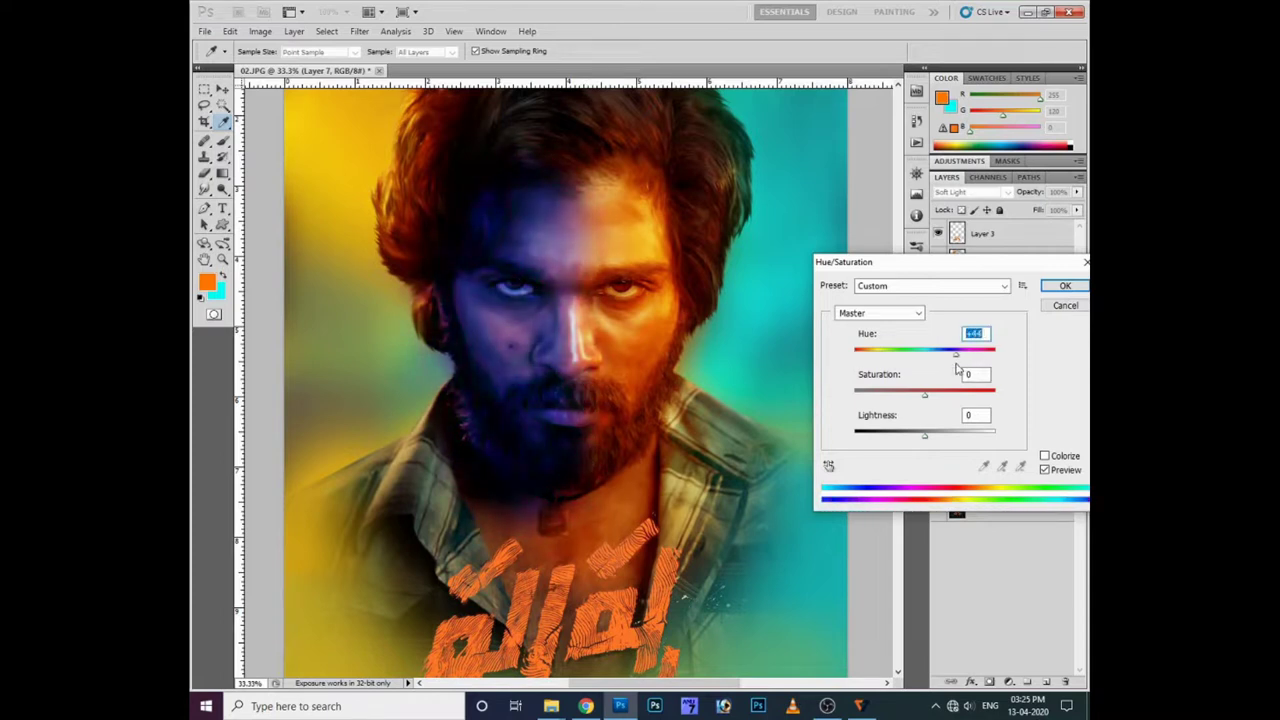
key("Return")
key("v")
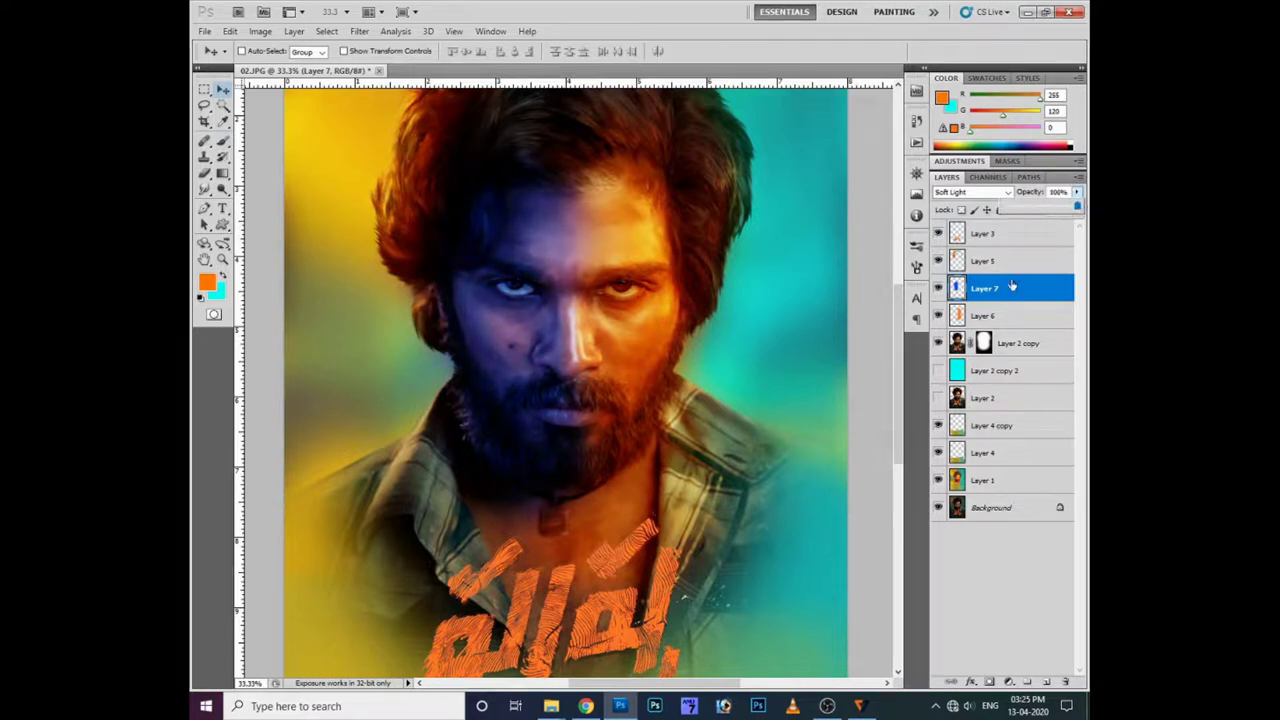
key("ctrl+m")
left_click_drag(957, 419, 948, 384)
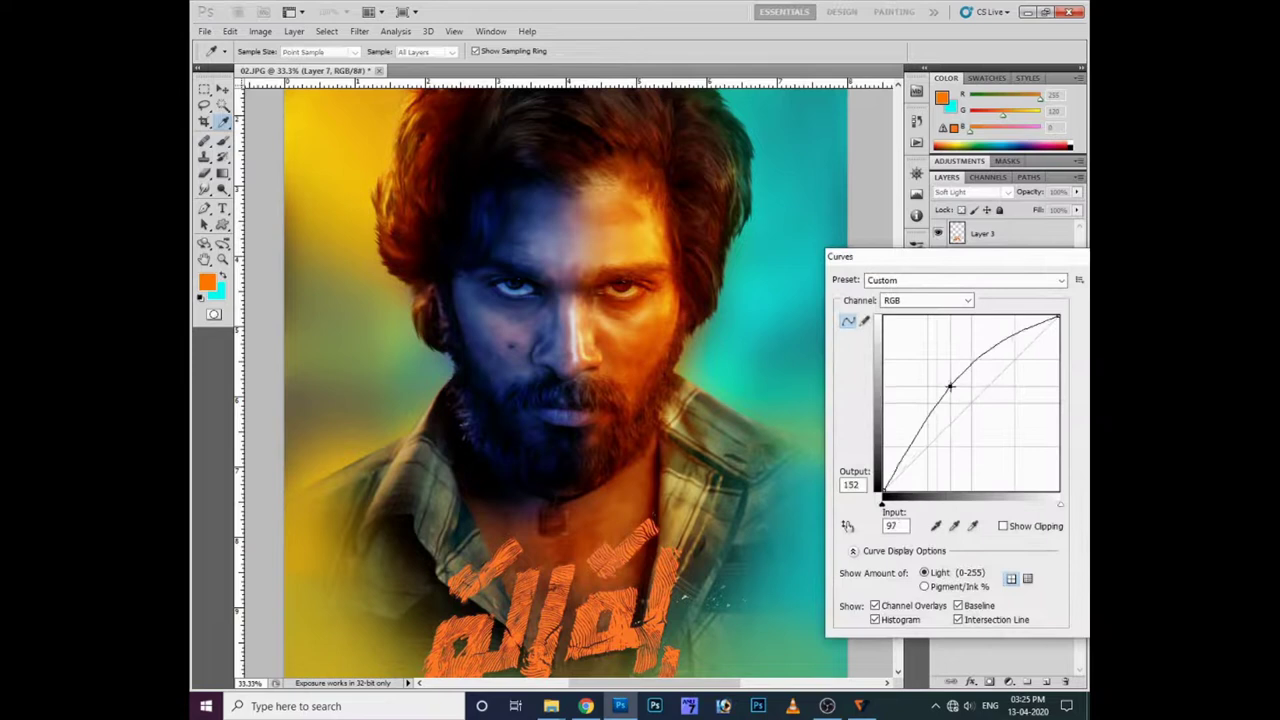
key("Return")
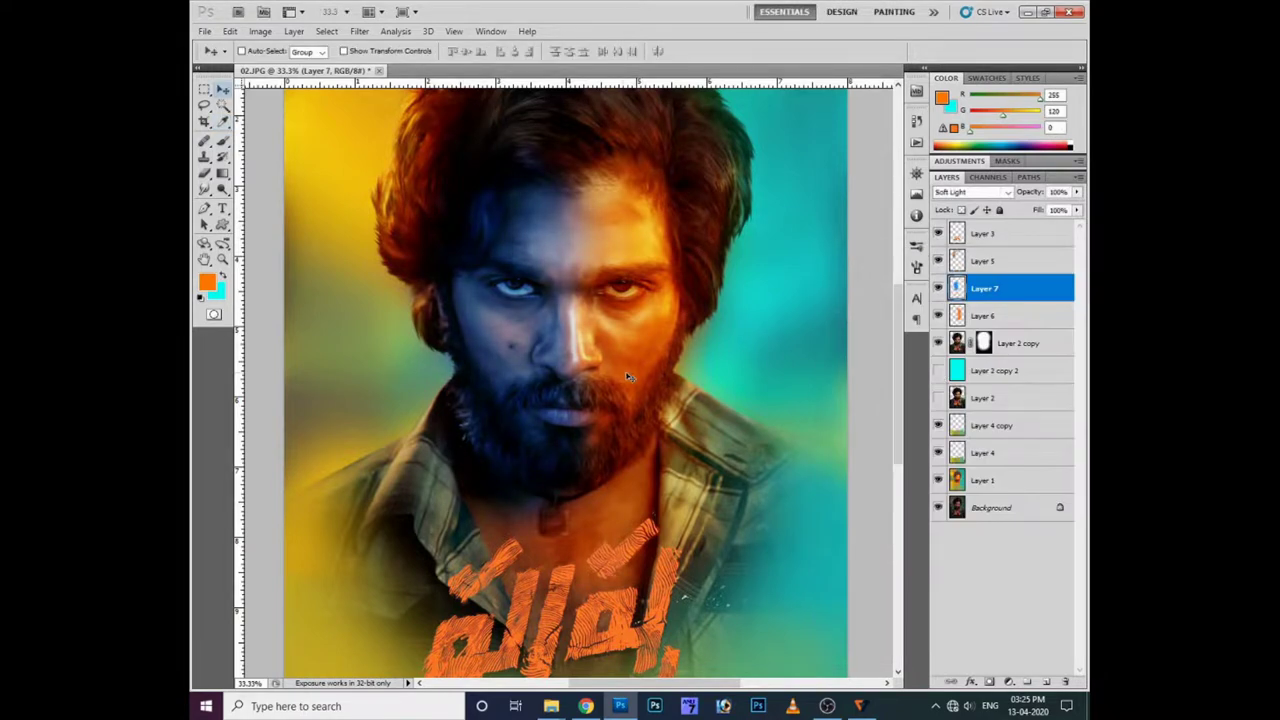
Step: Move Layer 7 to the top of the layer stack
key("ctrl+minus")
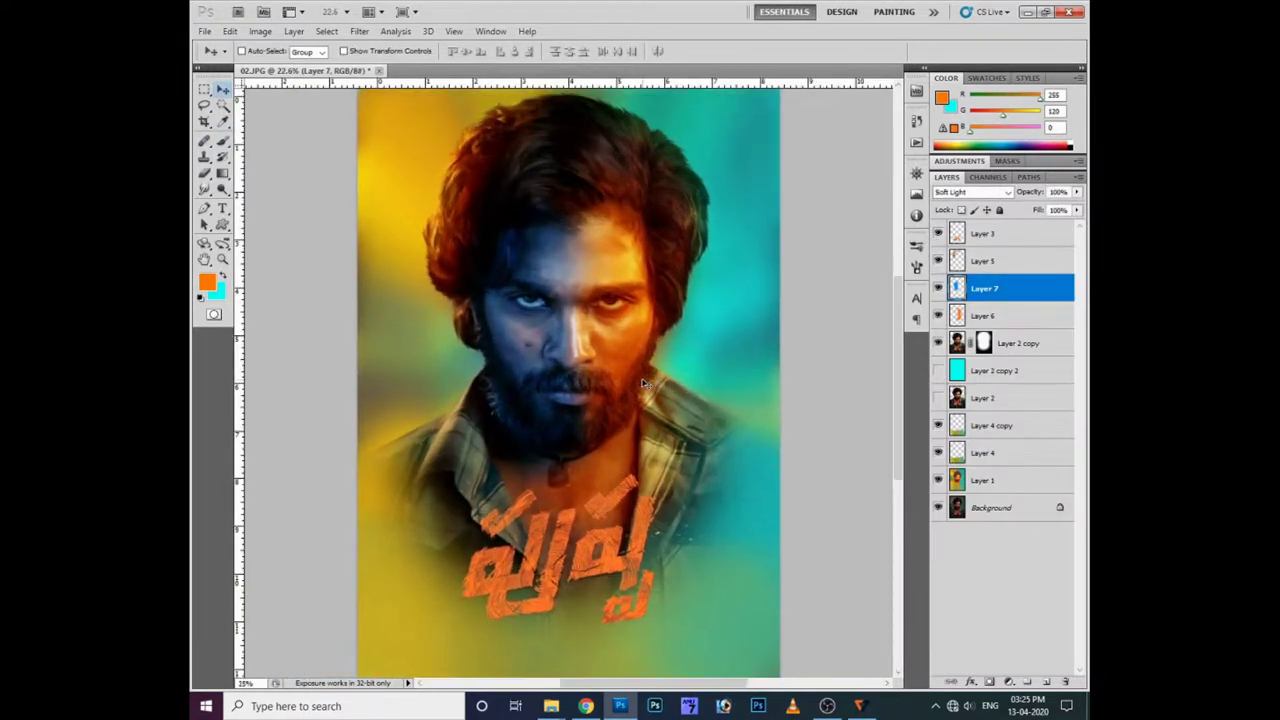
right_click(642, 543)
left_click(665, 551)
key("ctrl+plus")
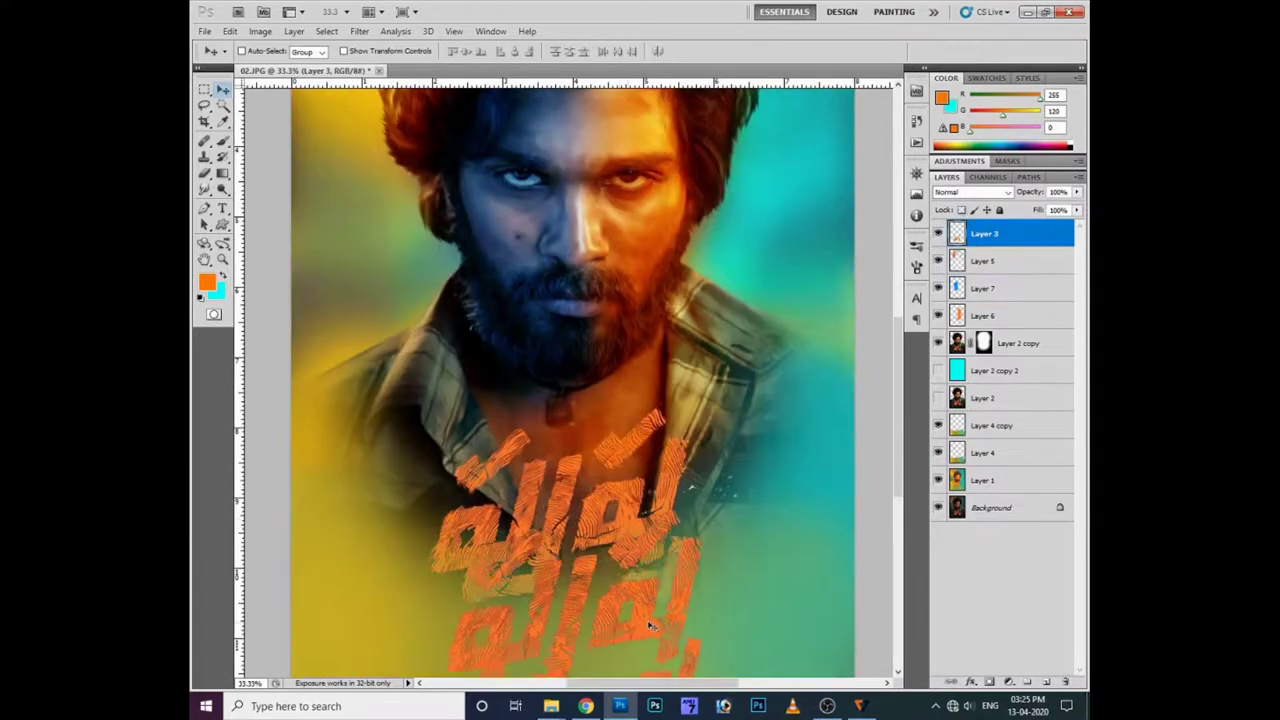
left_click(618, 528, "ctrl")
key("ctrl+shift+bracketright")
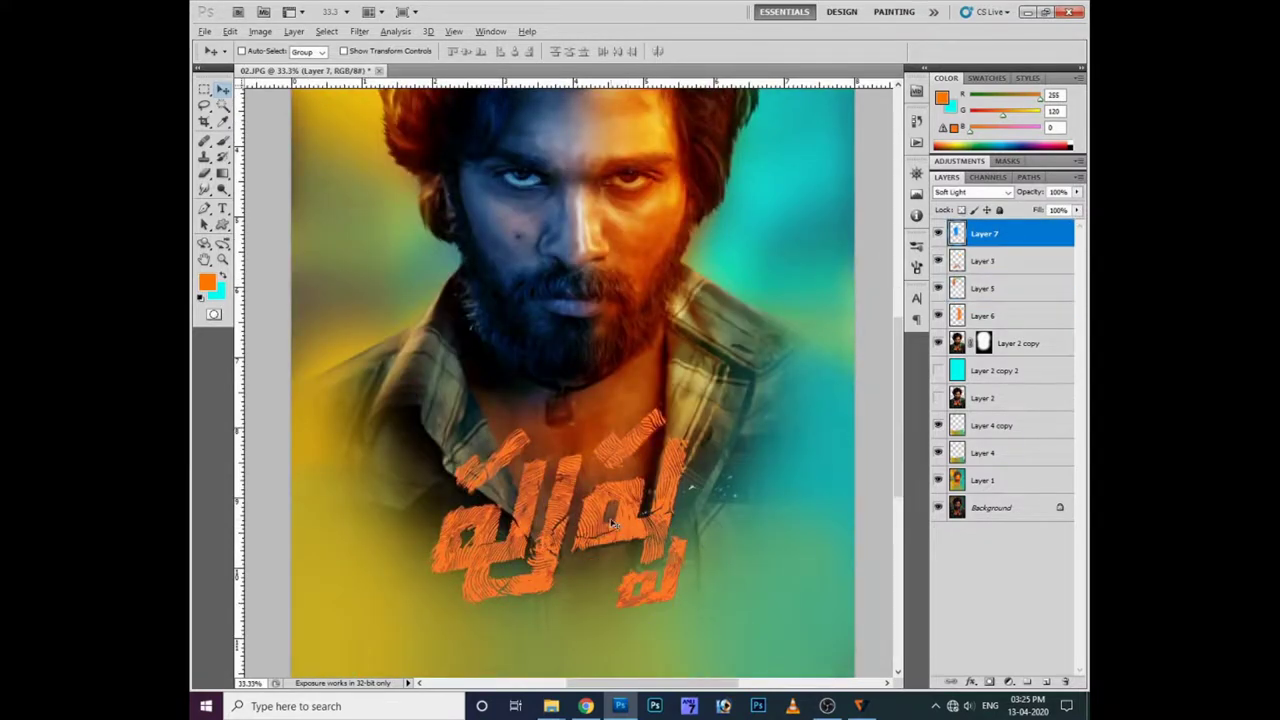
key("alt+i")
key("j")
Step: Move title Layer 3 to the top of the stack and lower its brightness to about 28
left_click(985, 272)
key("ctrl+bracketright")
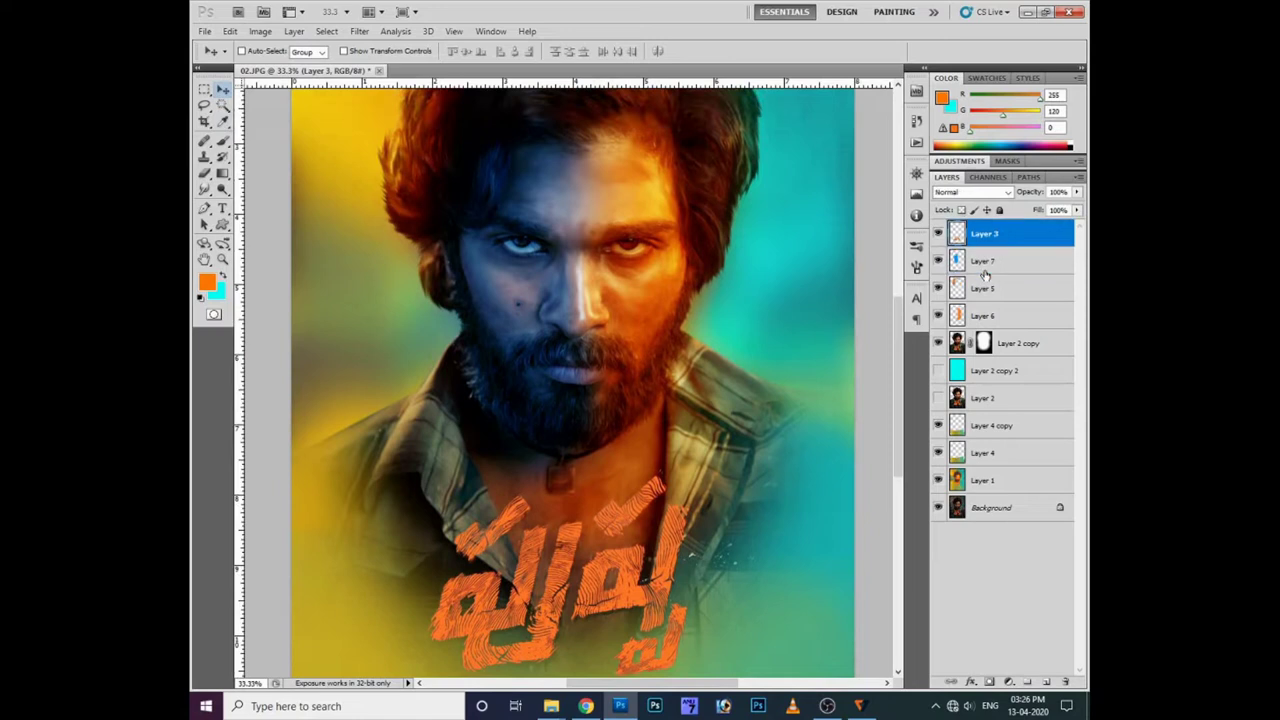
key("alt+i")
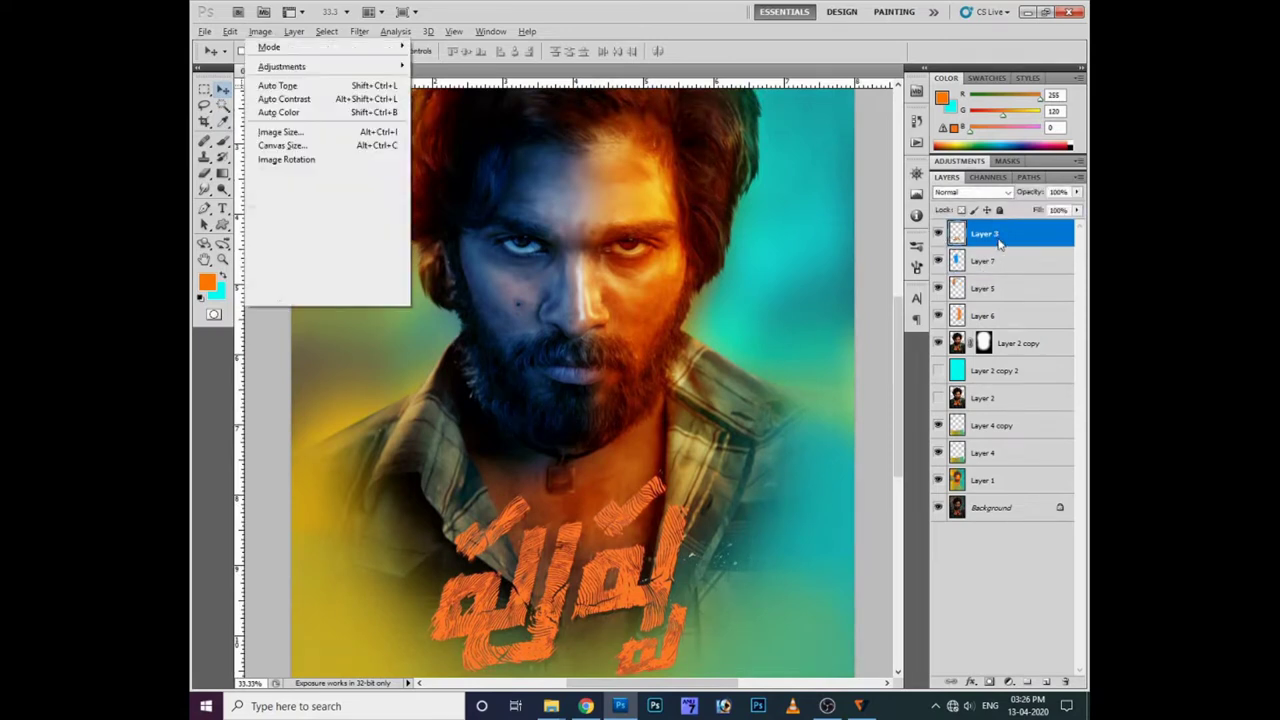
key("j")
key("Return")
left_click_drag(601, 243, 595, 242)
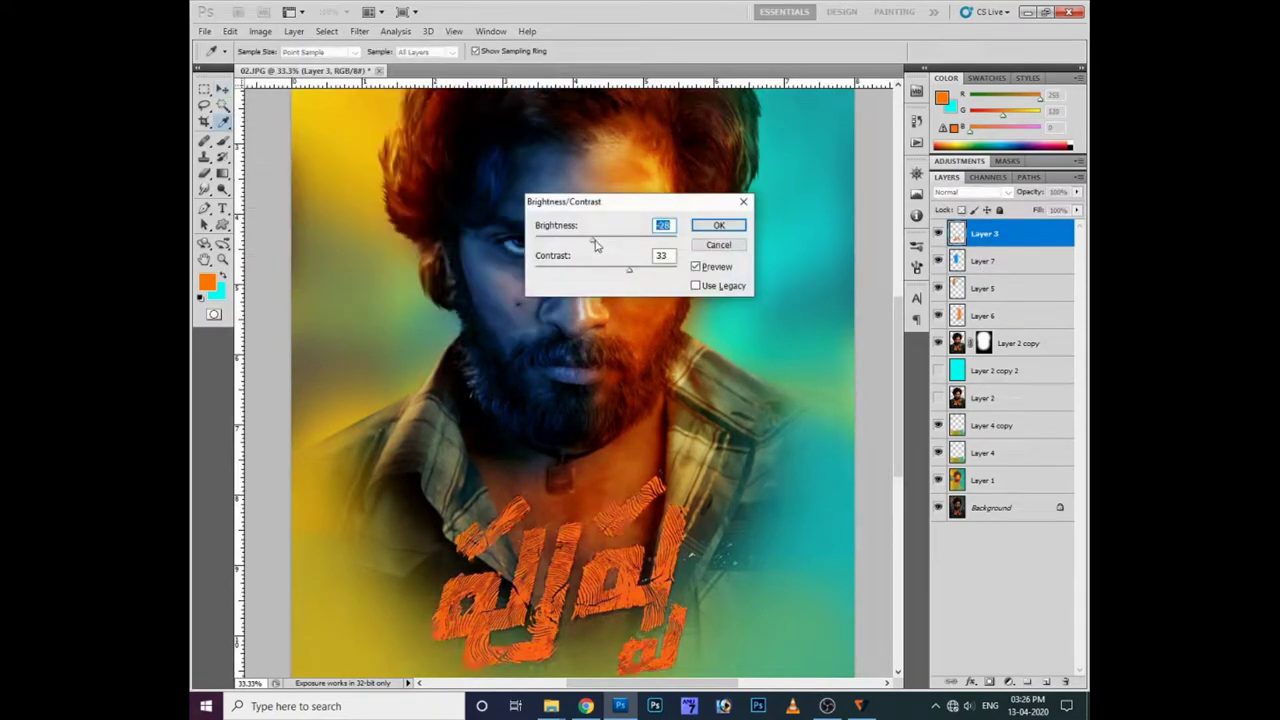
key("Return")
key("v")
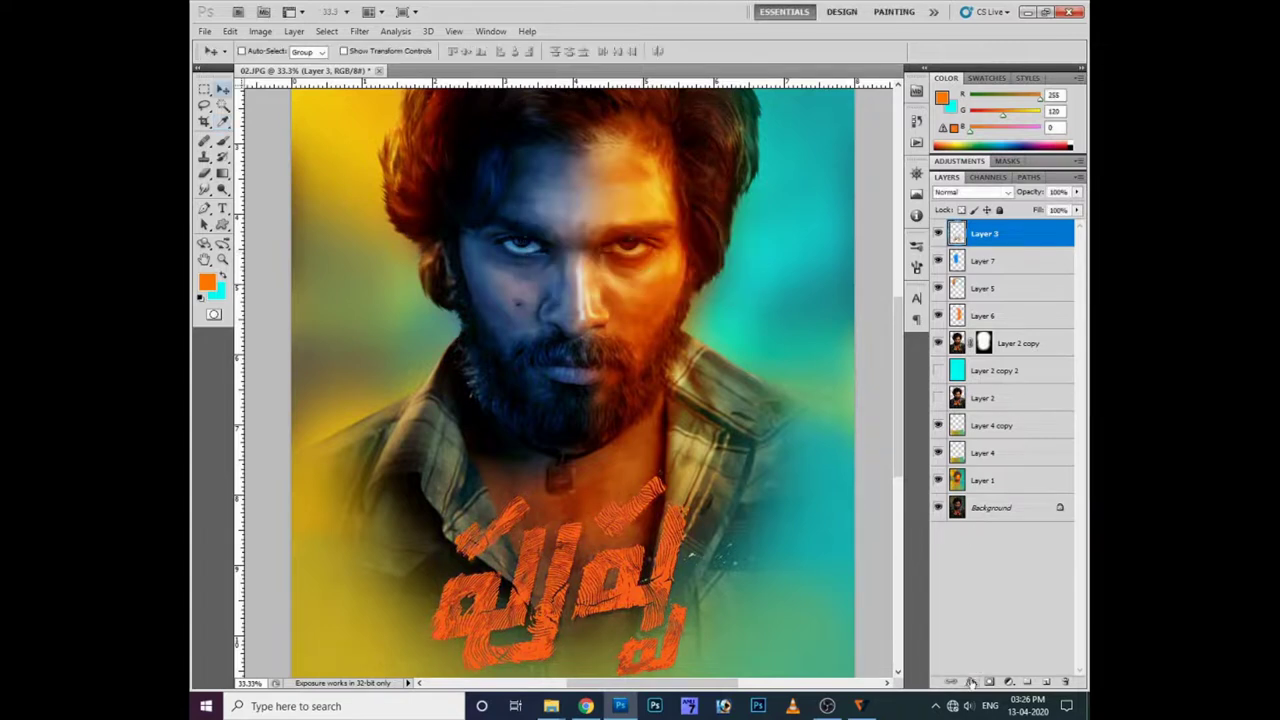
Step: Give the lettering a dark drop shadow with higher opacity and tightened spread and size
left_click(971, 682)
left_click(985, 545)
left_click_drag(815, 365, 845, 374)
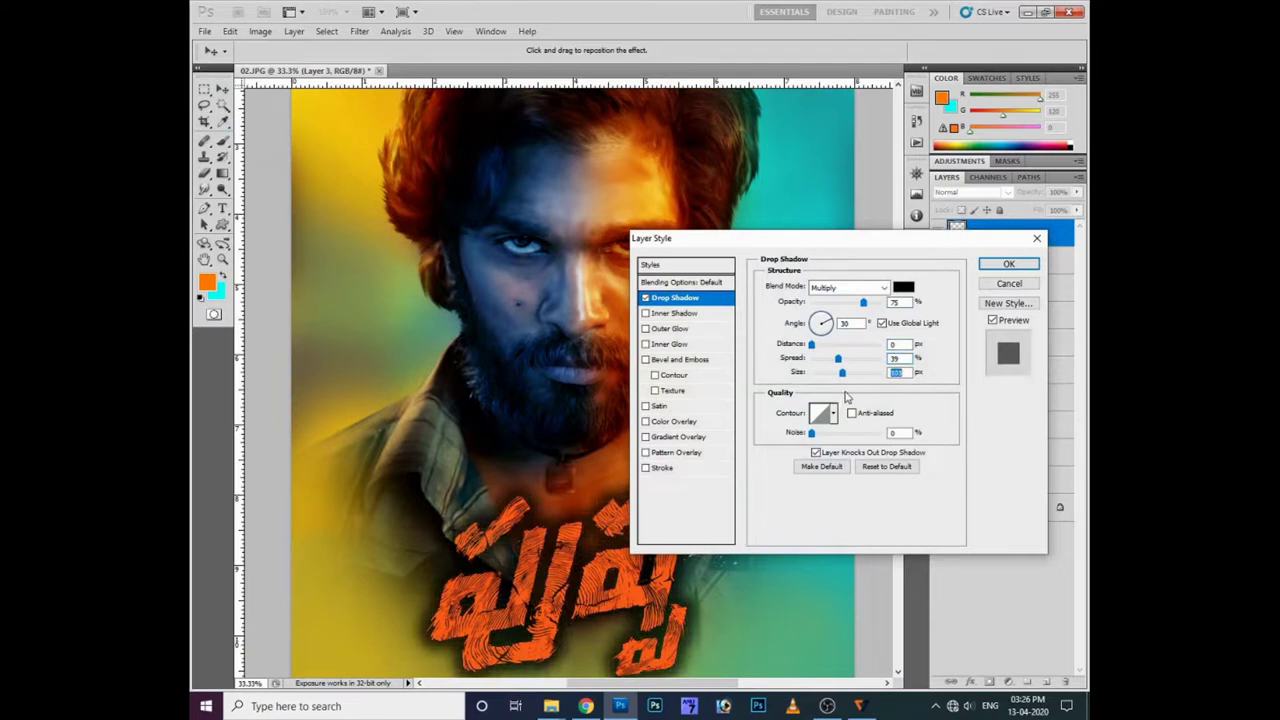
left_click_drag(862, 311, 884, 307)
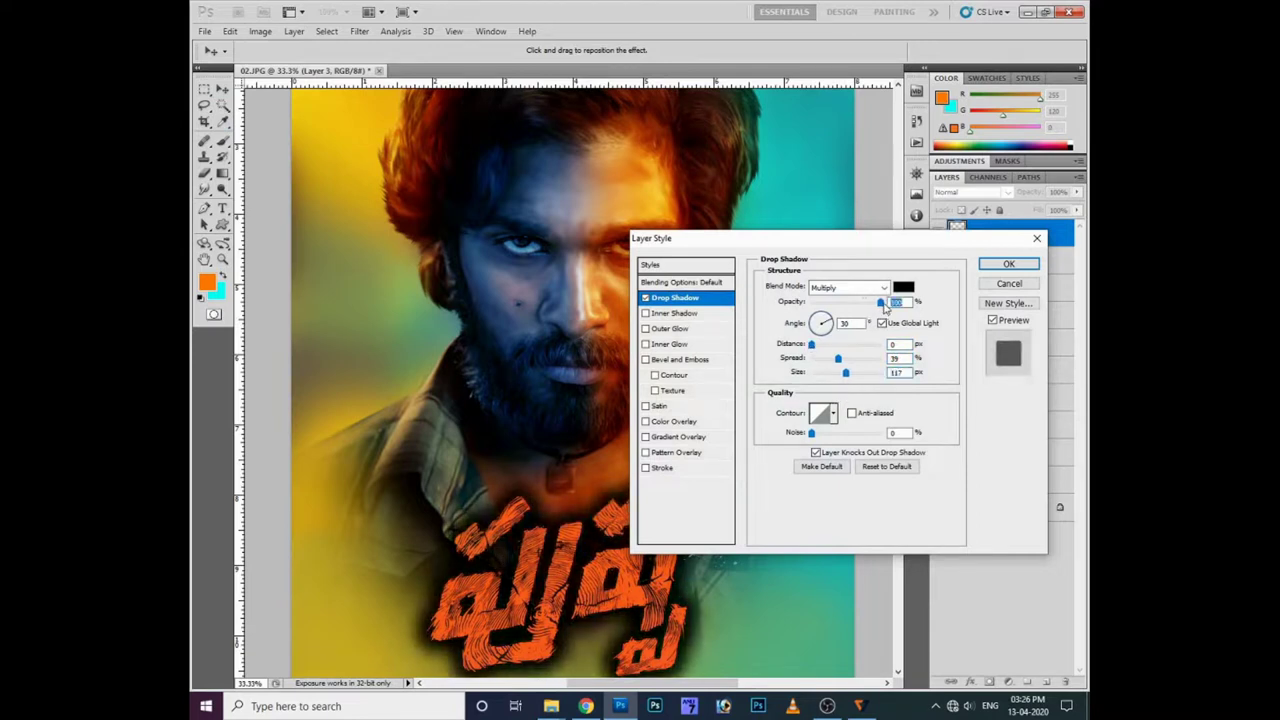
mouse_move(838, 360)
left_mouse_down()
mouse_move(824, 359)
mouse_move(840, 375)
mouse_move(820, 372)
left_mouse_up()
left_click(1005, 264)
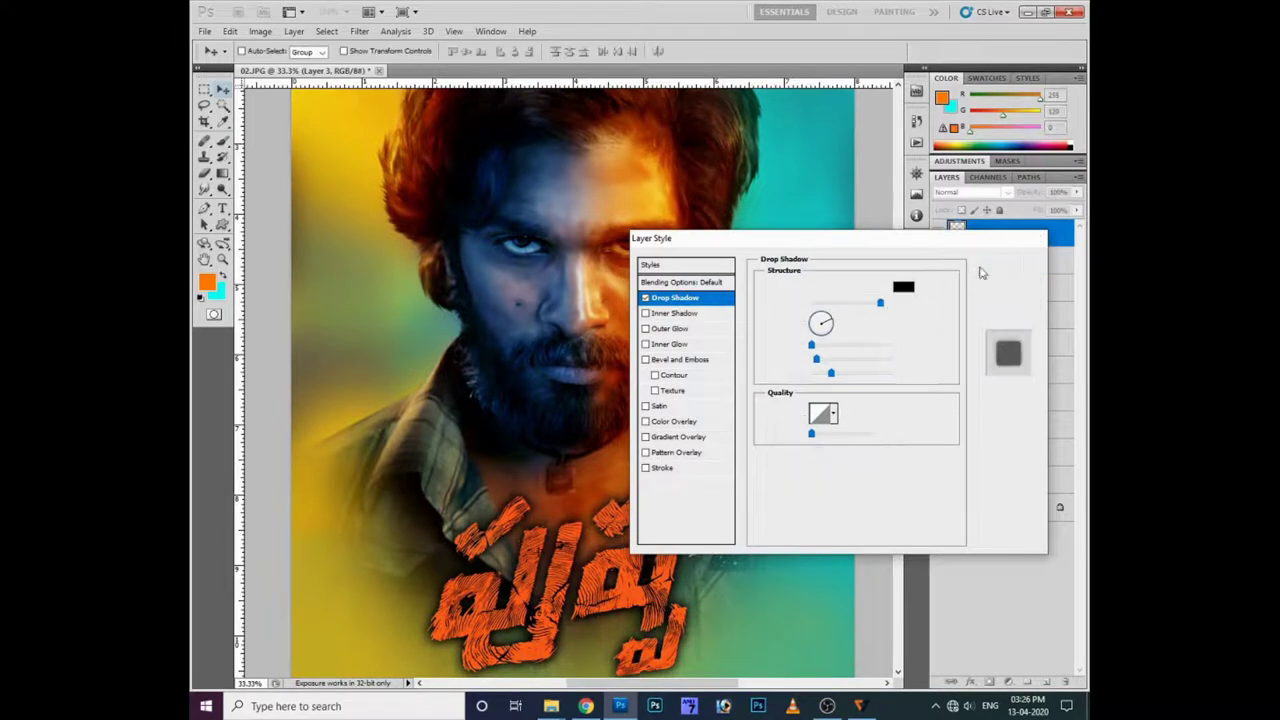
Step: Brighten Layer 7's cool face light with a raised Curves and shift its hue to -14
key("ctrl+u")
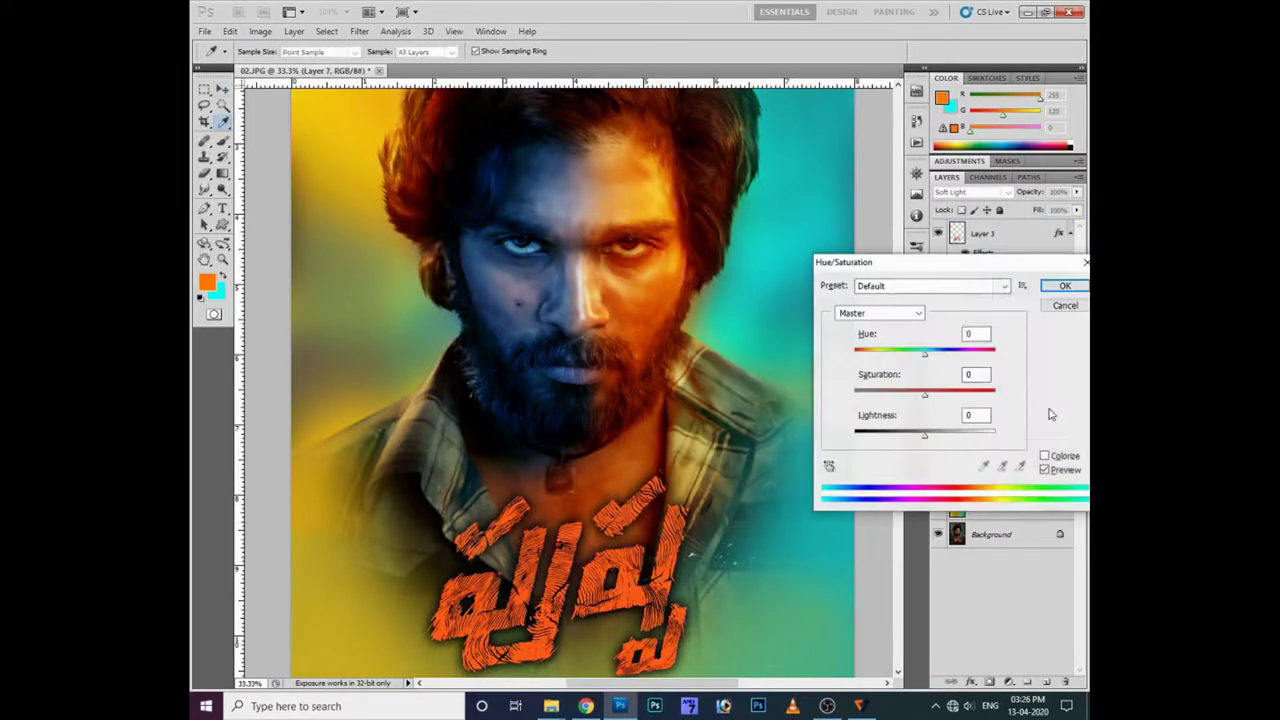
key("Escape")
key("ctrl+m")
left_click_drag(944, 432, 944, 376)
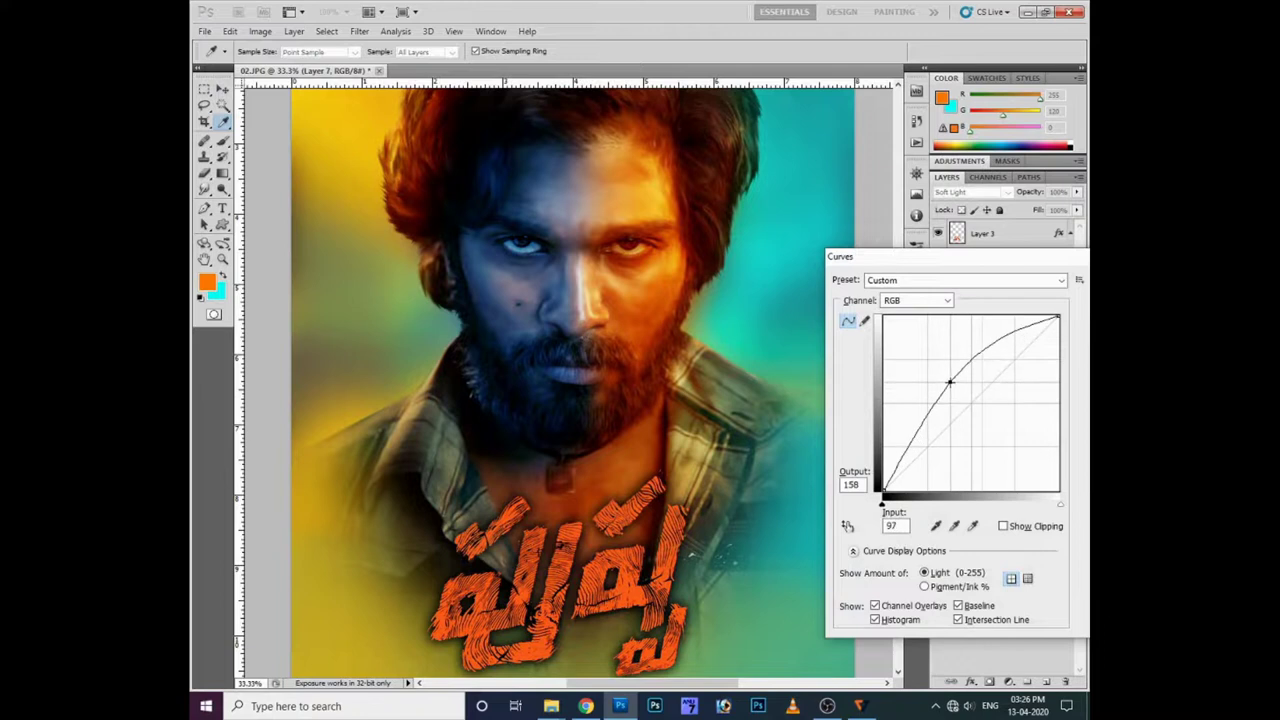
key("Return")
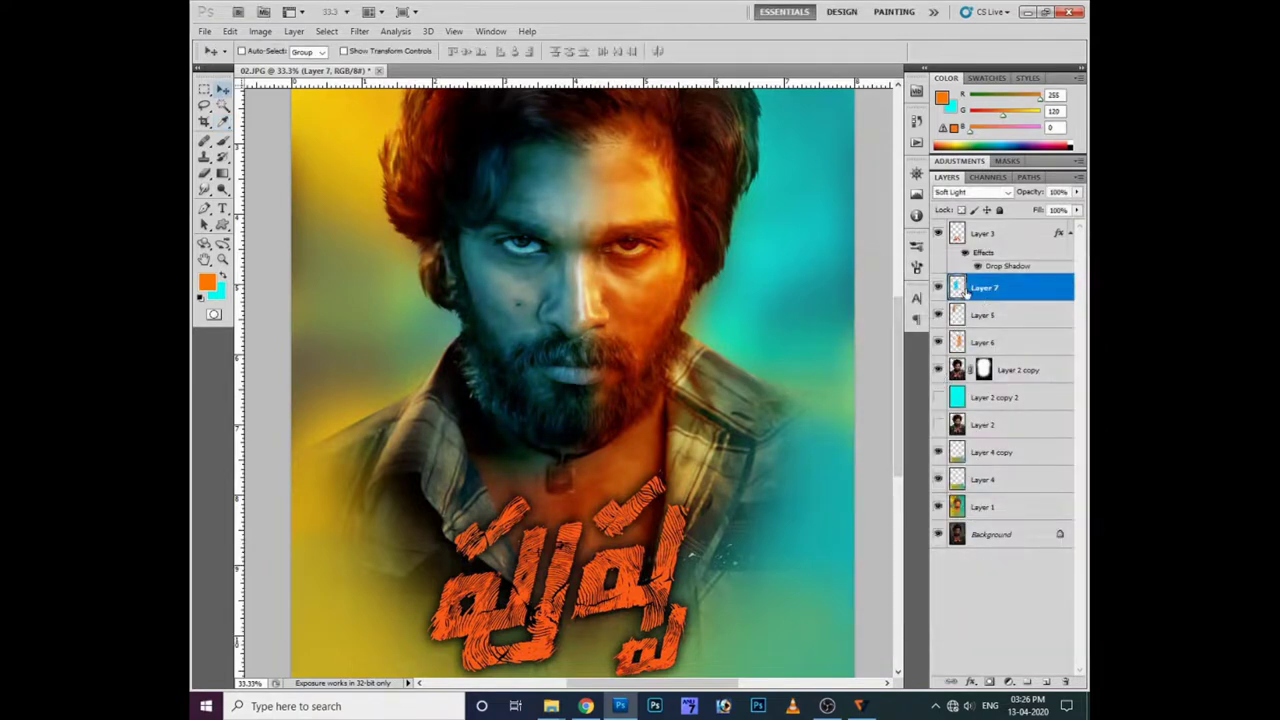
key("ctrl+u")
left_click_drag(924, 357, 917, 361)
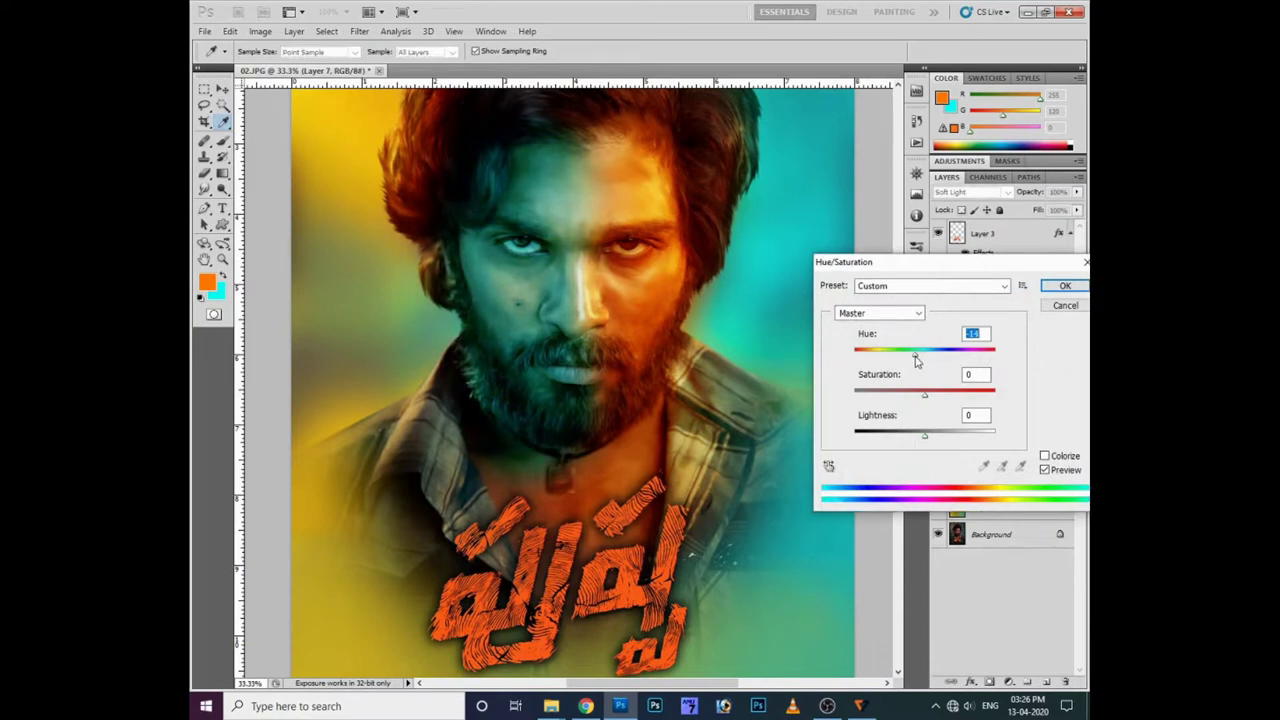
key("Return")
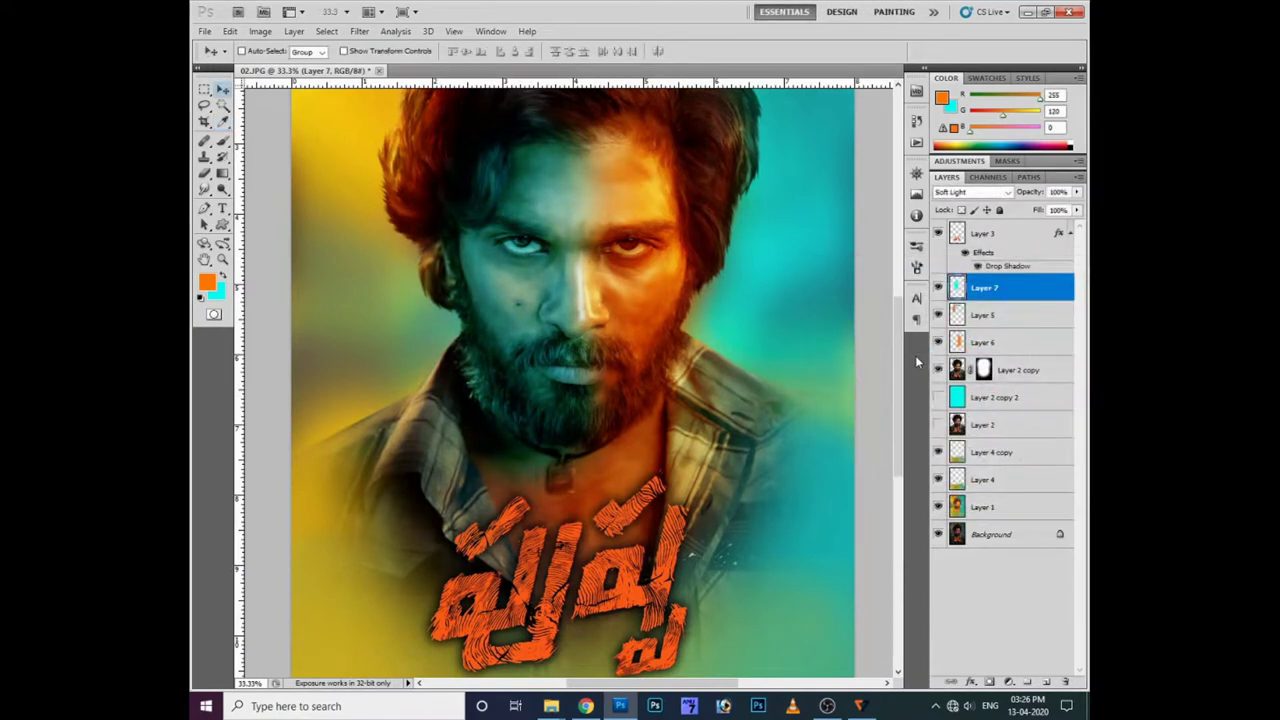
Step: Set a roughly 250 px brush, check Layers 5 and 6, and reselect Layer 7
key("ctrl+plus")
key("b")
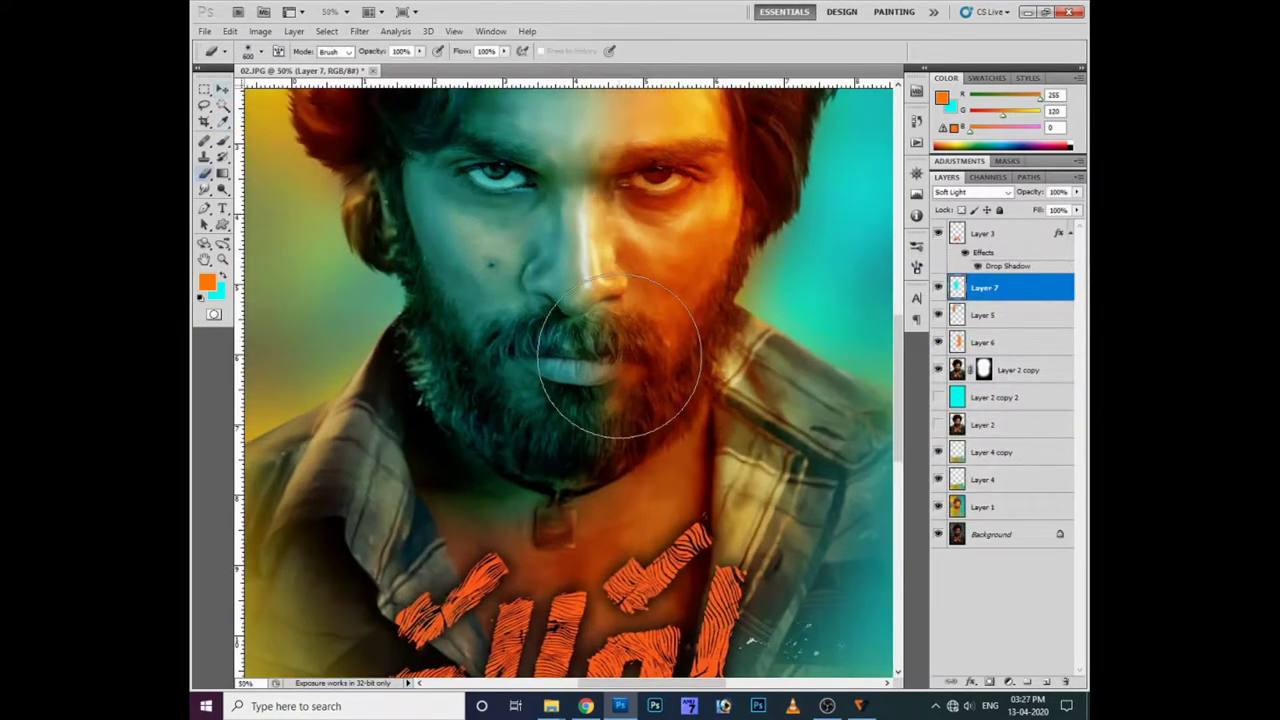
key("bracketleft")
key("bracketleft")
key("bracketleft")
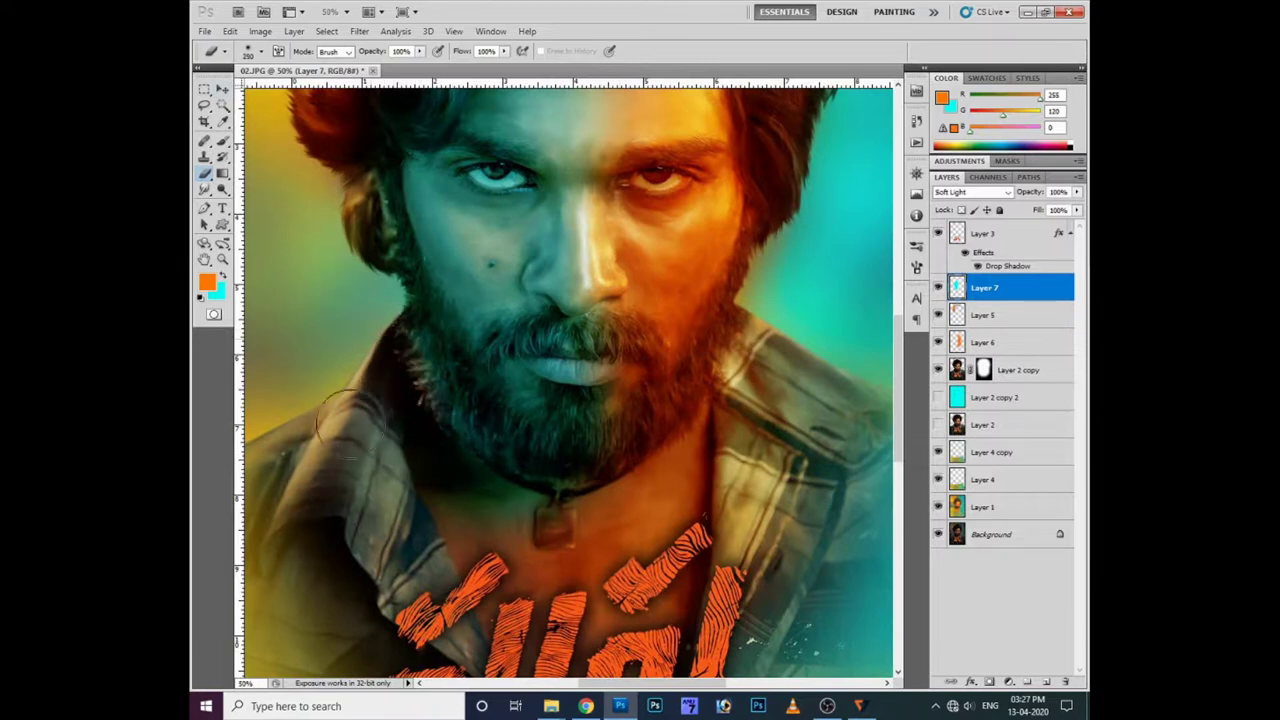
left_click(992, 312)
left_click(1011, 345)
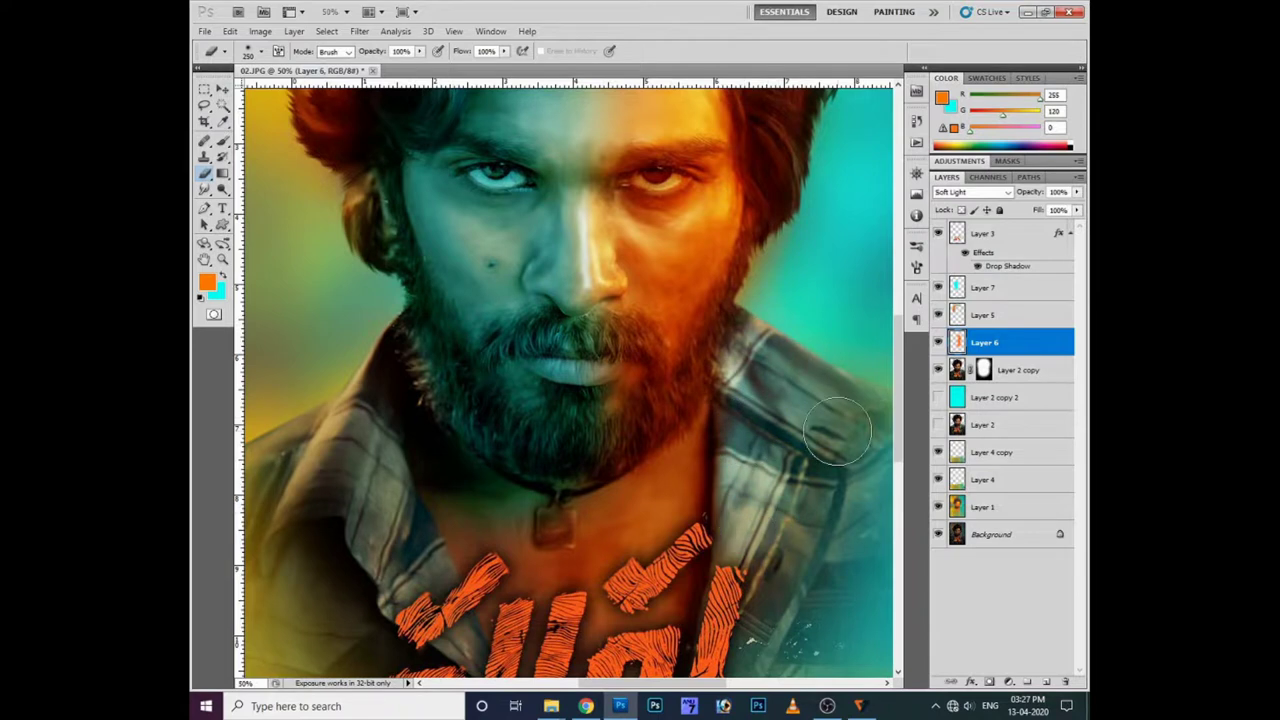
key("ctrl+minus")
key("ctrl+plus")
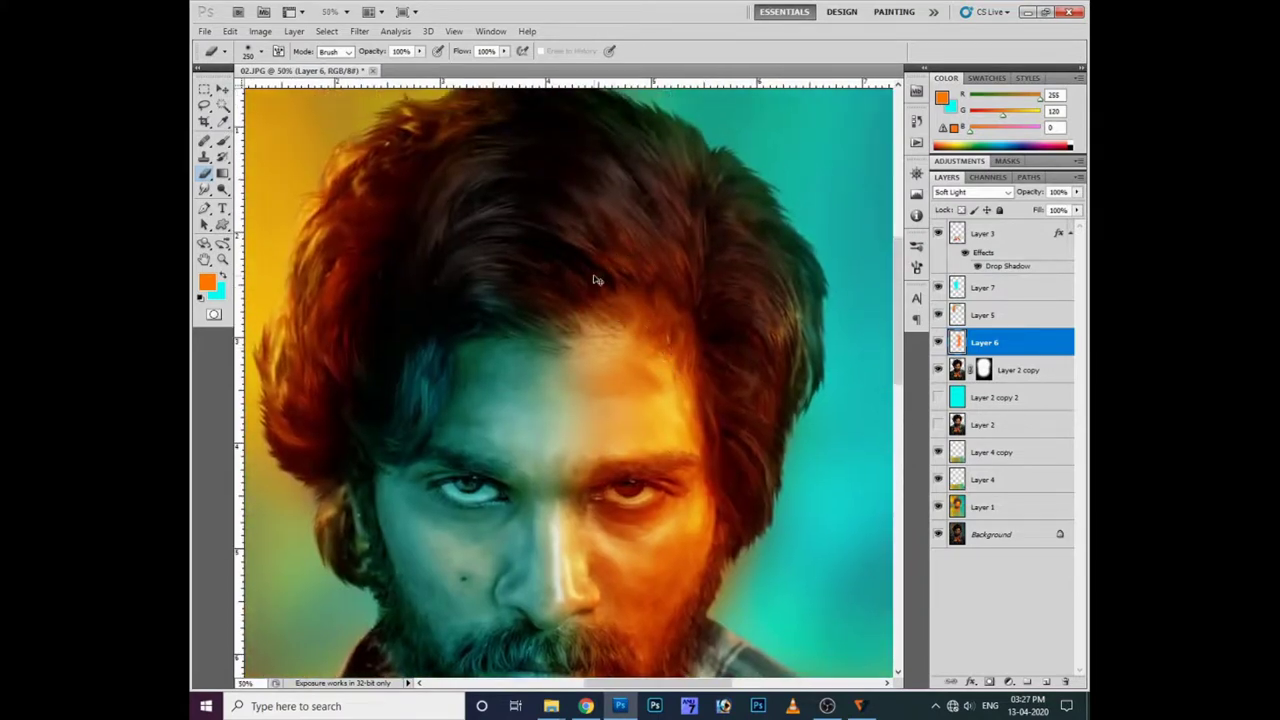
key("ctrl+0")
key("ctrl+plus")
key("ctrl+plus")
key("ctrl+plus")
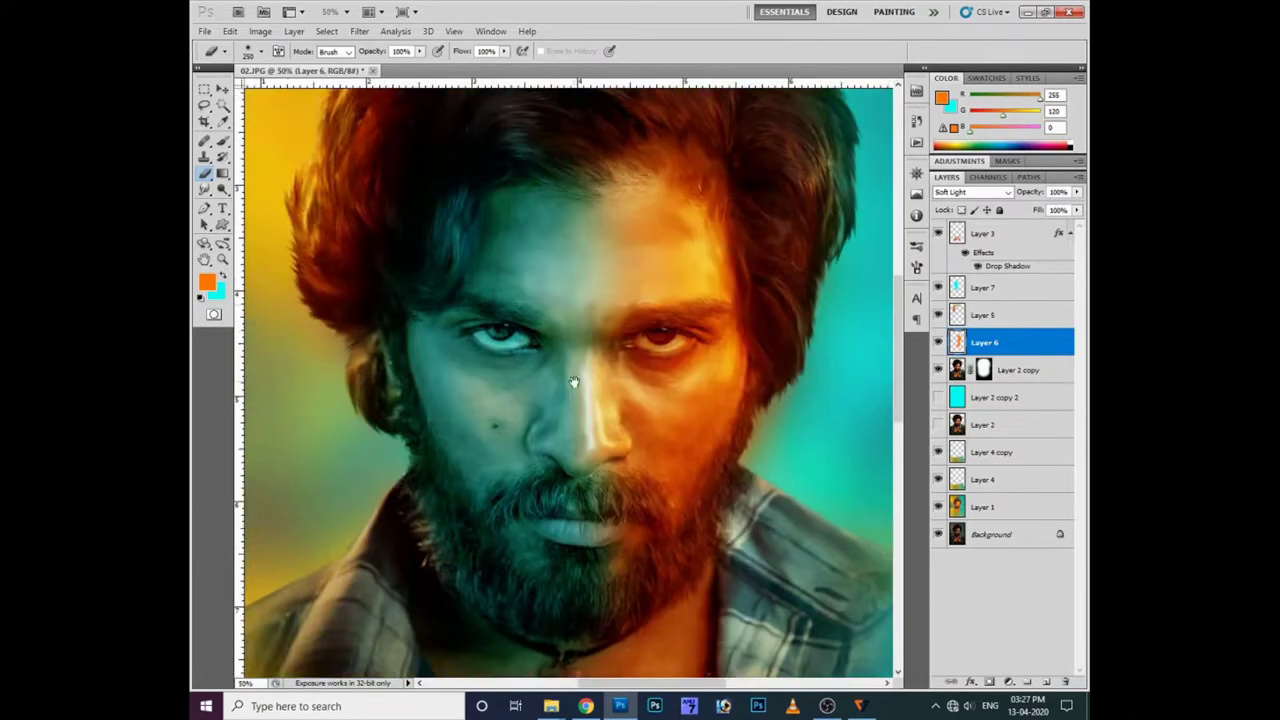
key("alt+bracketright")
key("alt+bracketright")
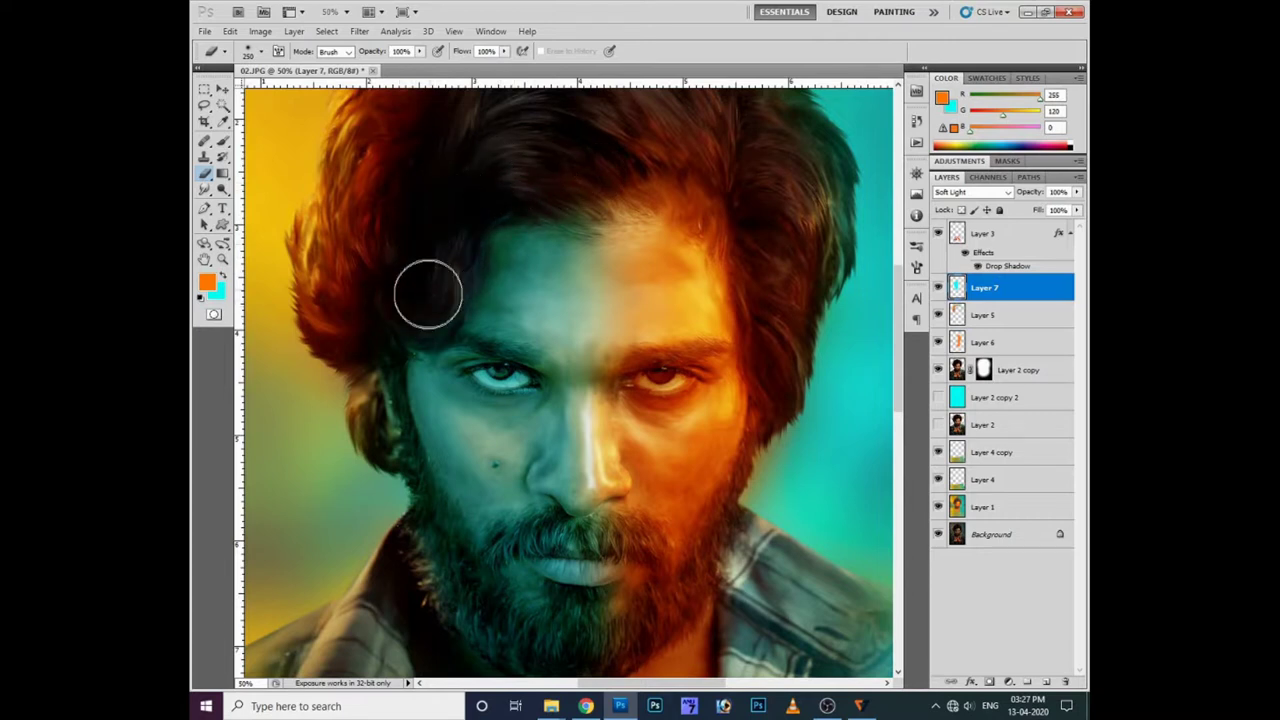
Step: Add a new layer and paint a broad orange hook across the hair
key("ctrl+shift+alt+n")
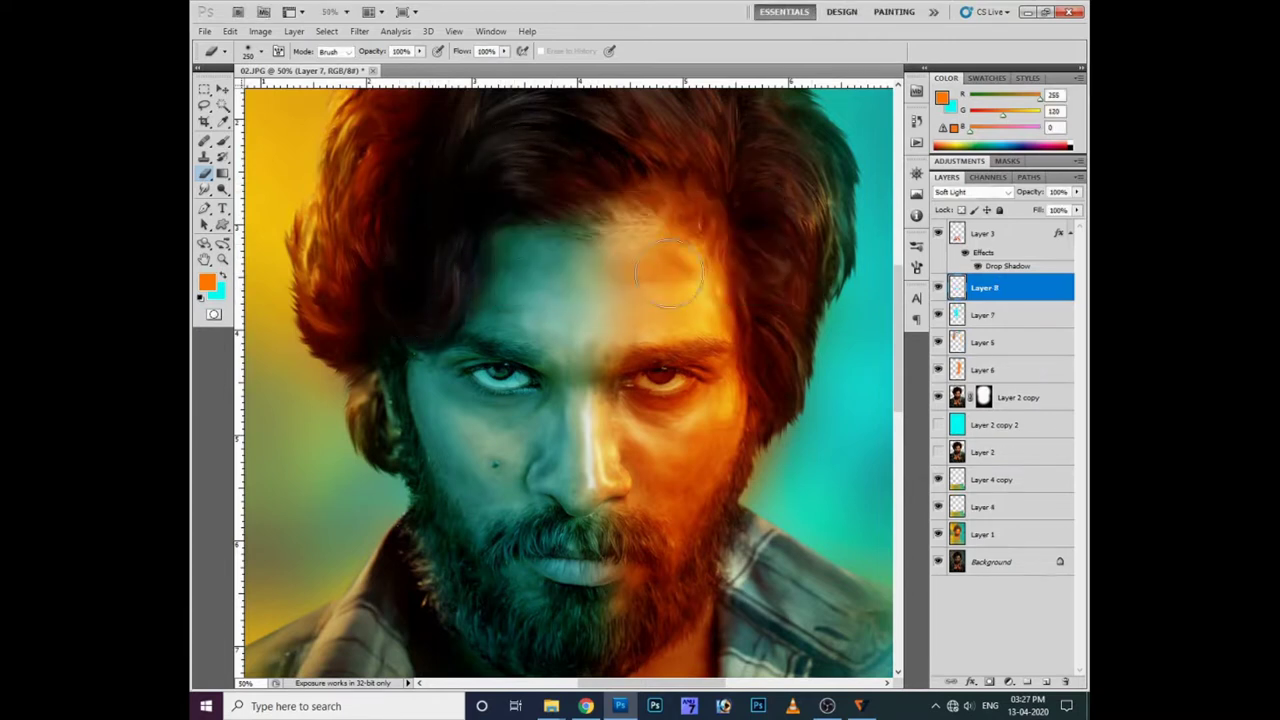
left_click(205, 279)
left_click(596, 262)
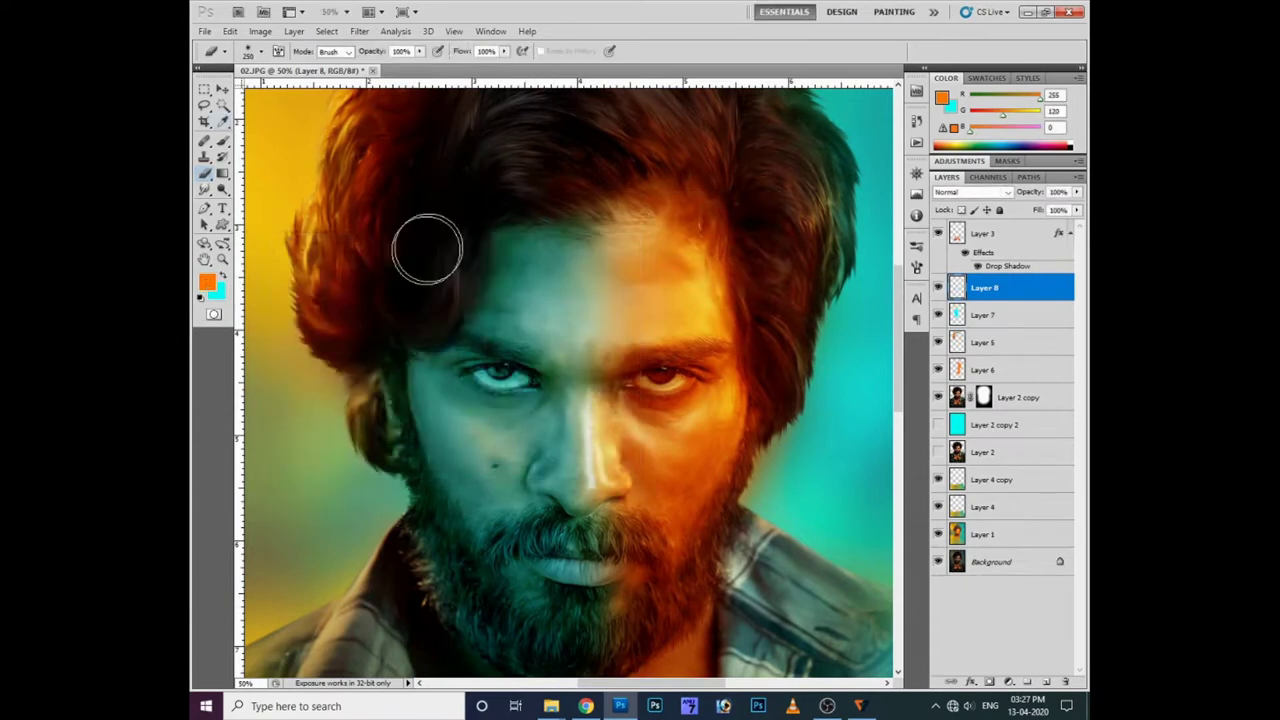
key("b")
key("bracketleft")
key("bracketleft")
key("bracketleft")
key("bracketleft")
key("bracketright")
key("bracketright")
key("bracketright")
mouse_move(546, 190)
left_mouse_down()
mouse_move(566, 160)
mouse_move(591, 223)
mouse_move(492, 205)
left_mouse_up()
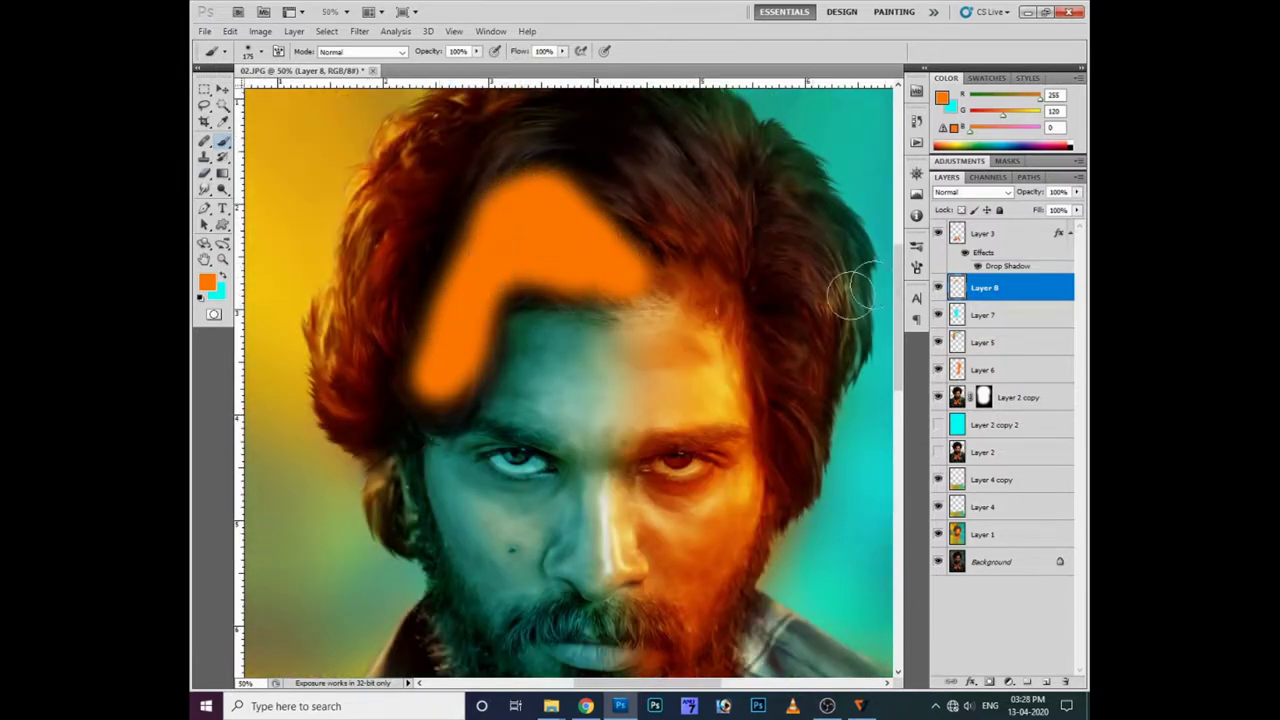
Step: Blend the Layer 8 hair stroke in Soft Light mode
left_click(962, 192)
left_click(960, 368)
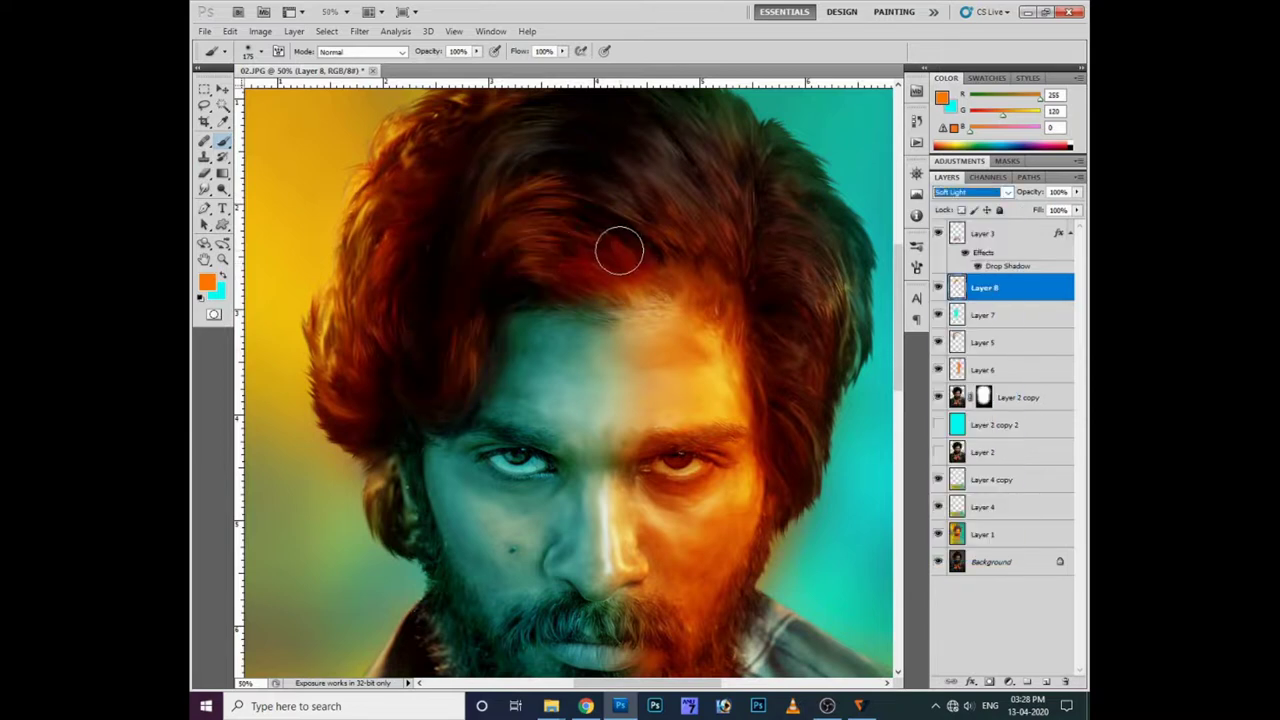
left_click(223, 91)
right_click(510, 244)
left_click(627, 256)
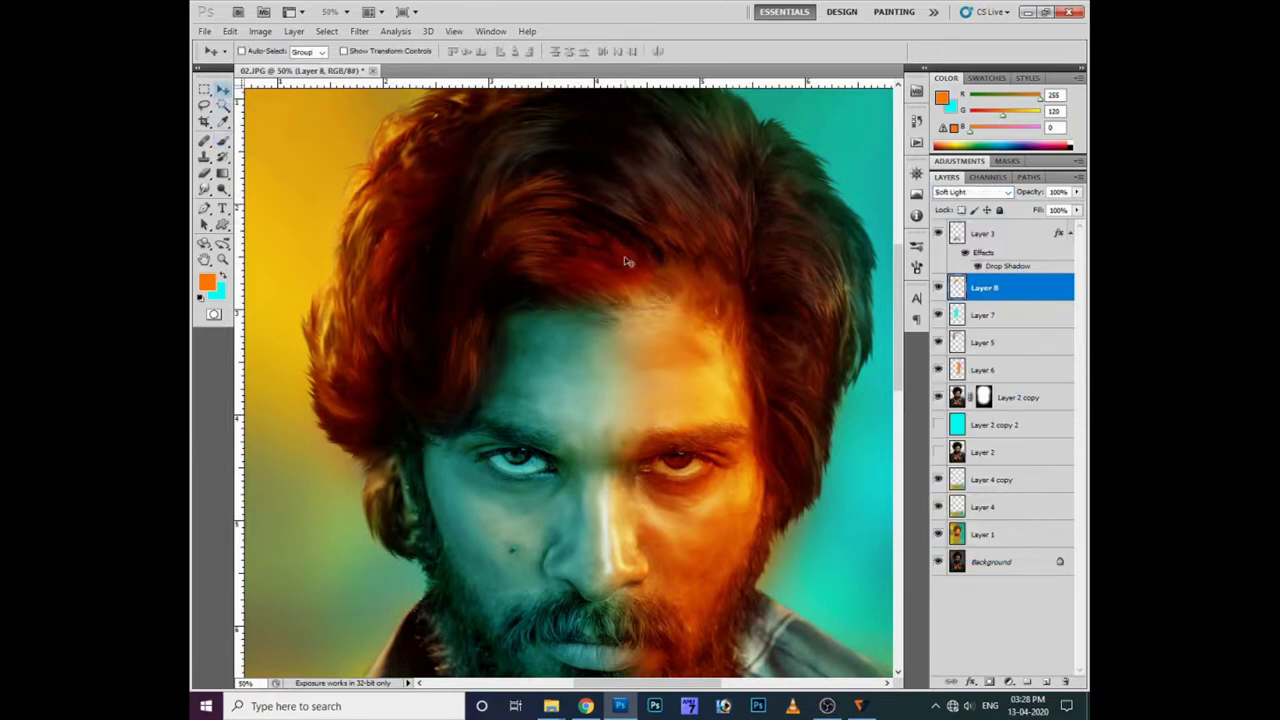
Step: Shift the hair streak's hue toward magenta with two Hue/Saturation adjustments
key("ctrl+u")
mouse_move(924, 350)
left_mouse_down()
mouse_move(950, 368)
mouse_move(886, 364)
left_mouse_up()
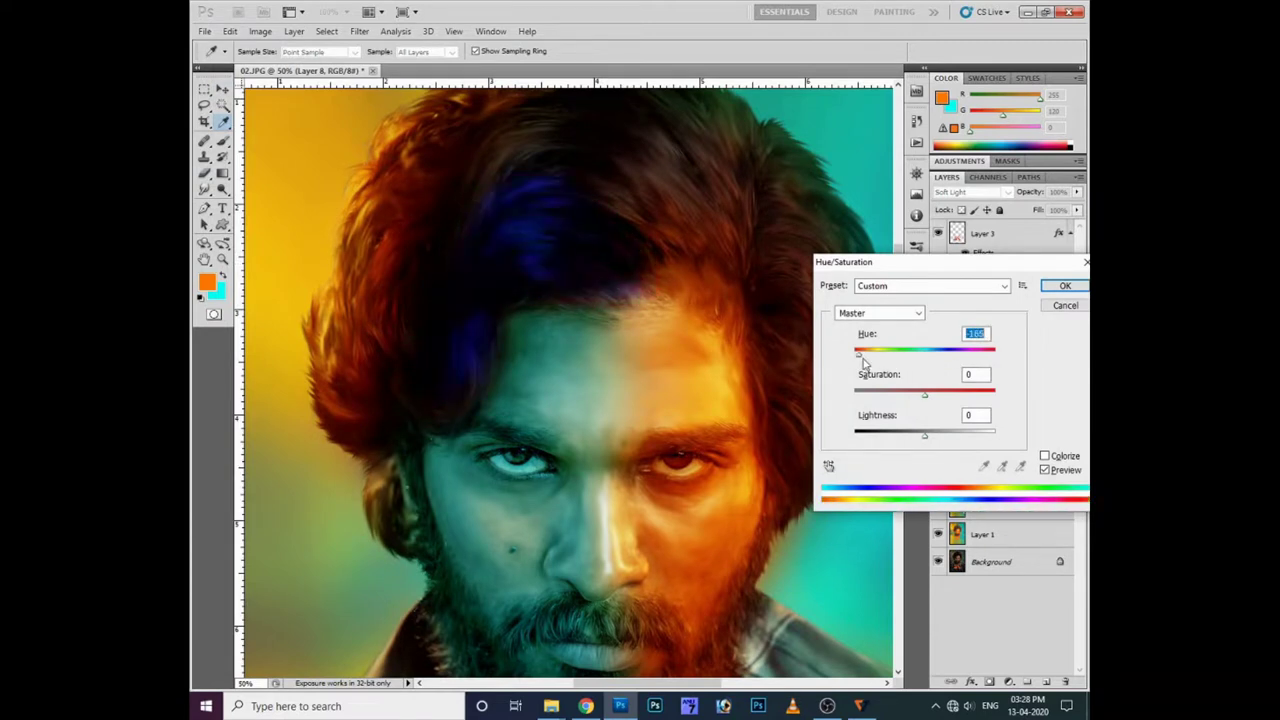
left_click(1064, 286)
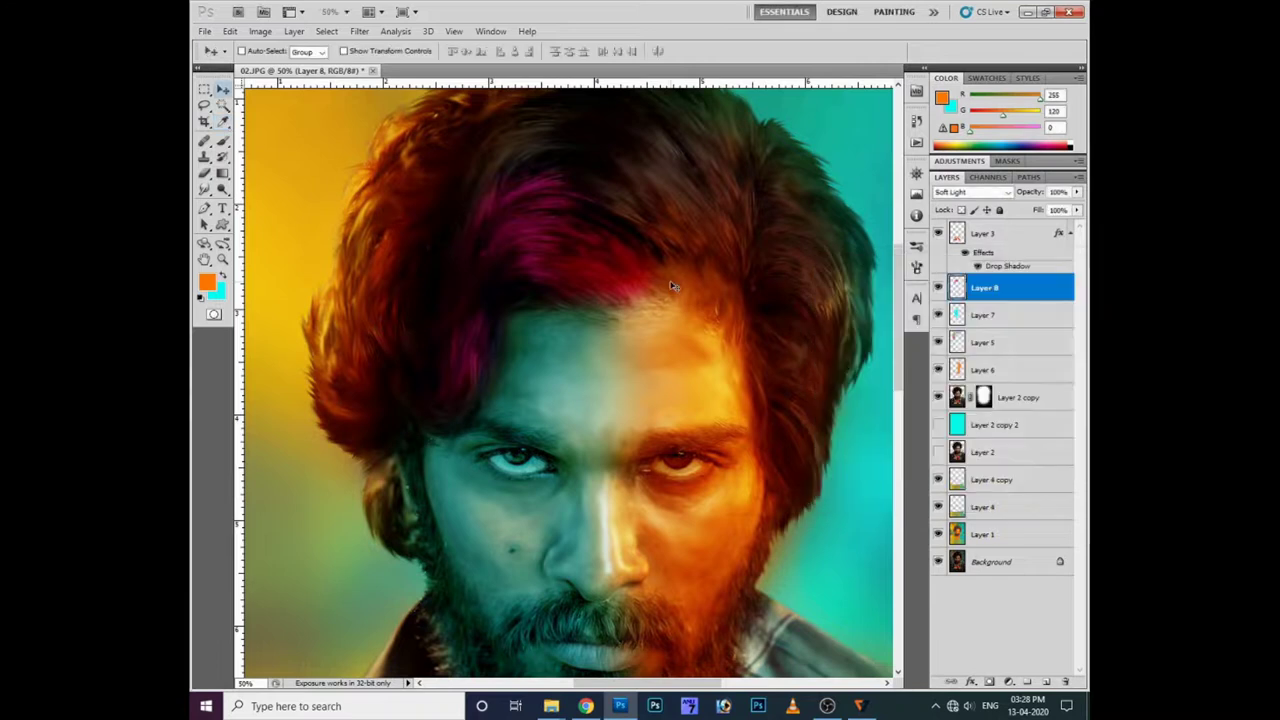
key("ctrl+0")
key("ctrl+u")
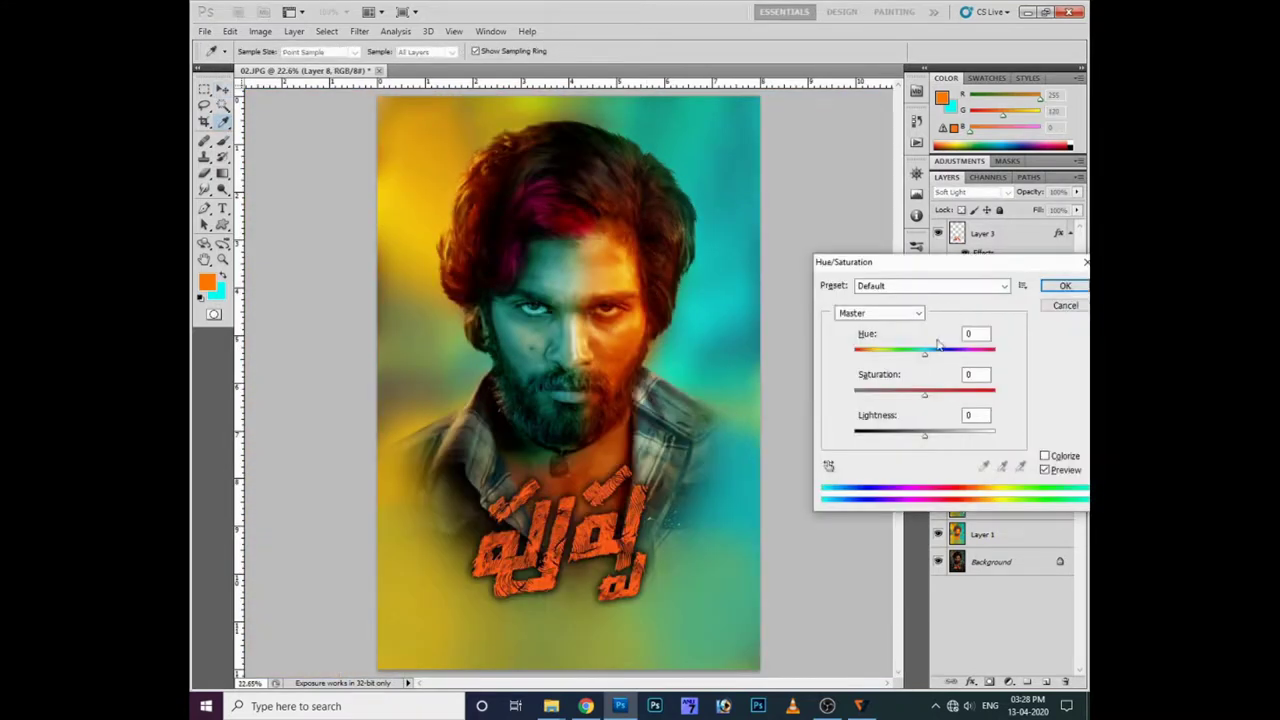
left_click_drag(934, 356, 909, 356)
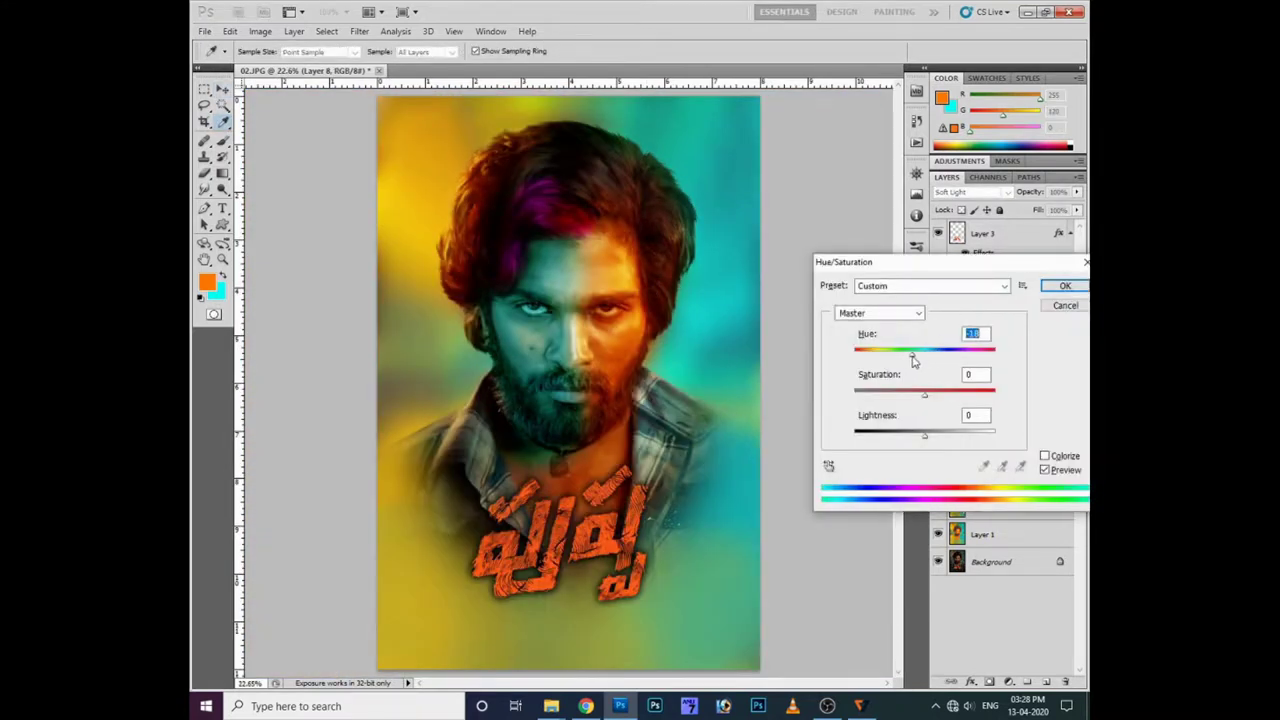
key("Return")
key("ctrl+plus")
key("ctrl+plus")
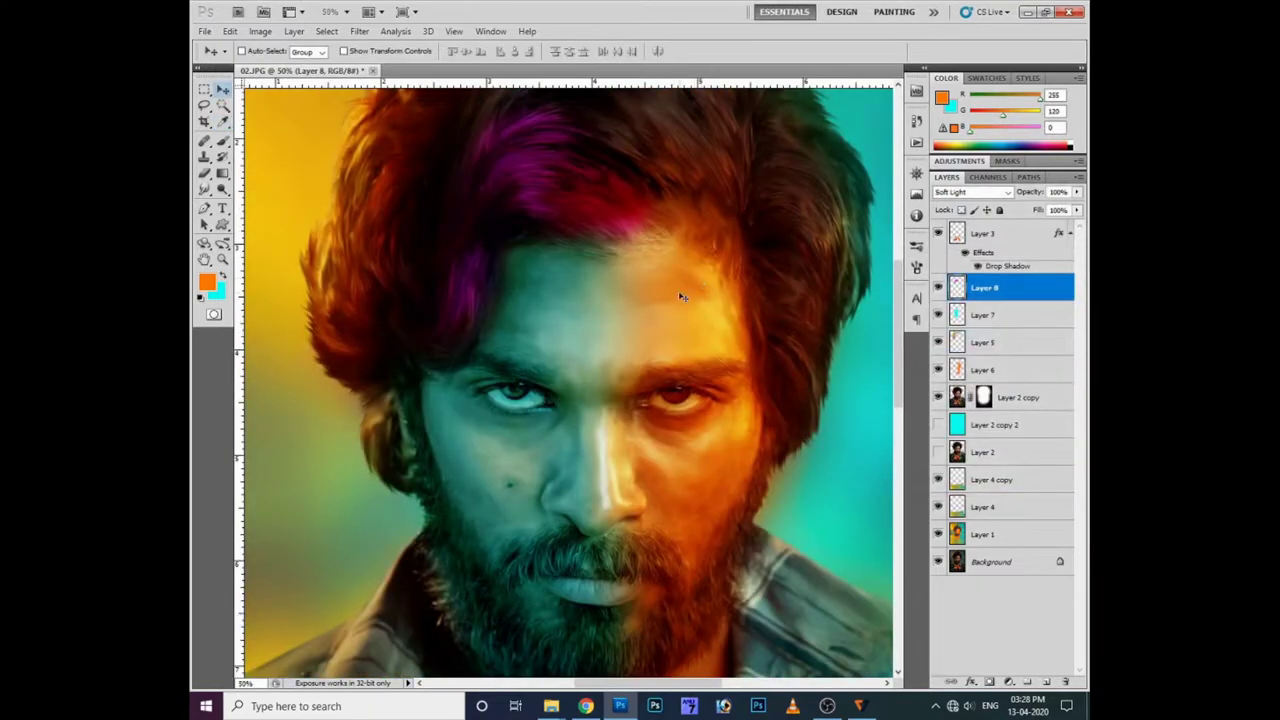
Step: Save the poster as a JPEG and preview it full-screen without panels
key("e")
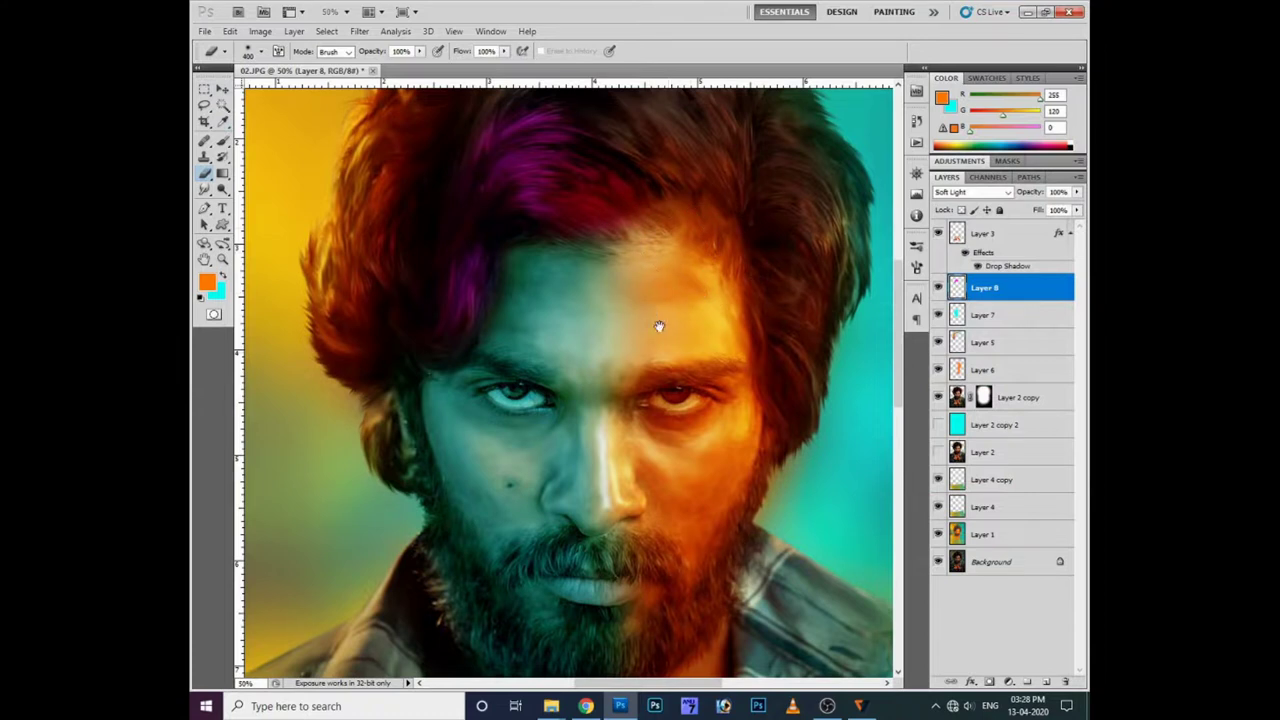
key("ctrl+0")
key("v")
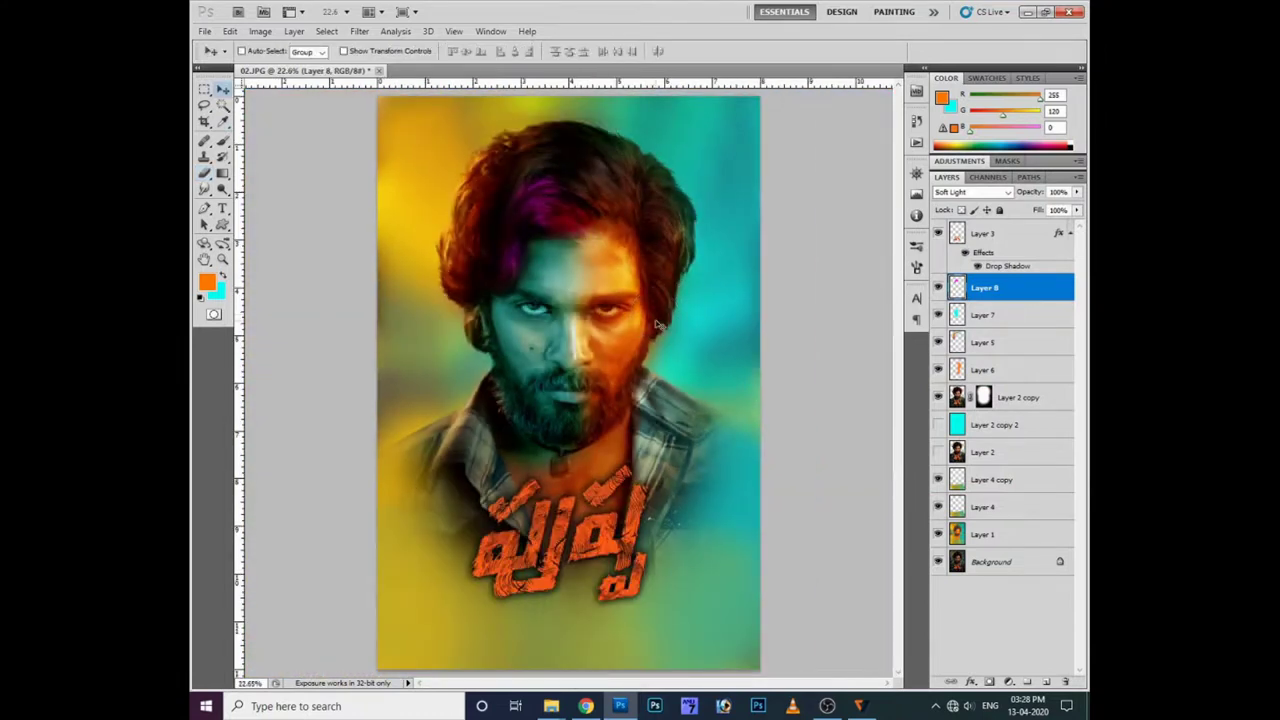
key("ctrl+shift+s")
key("Return")
key("Return")
key("Tab")
key("ctrl+0")
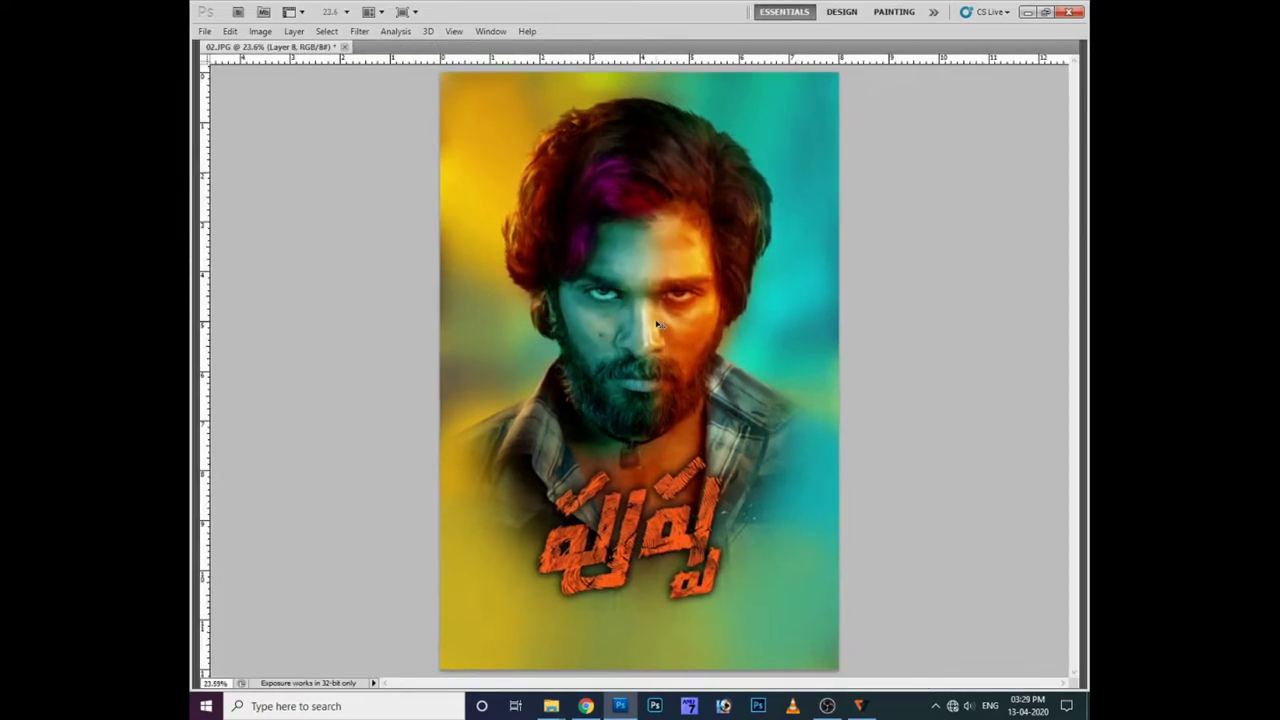
key("Tab")
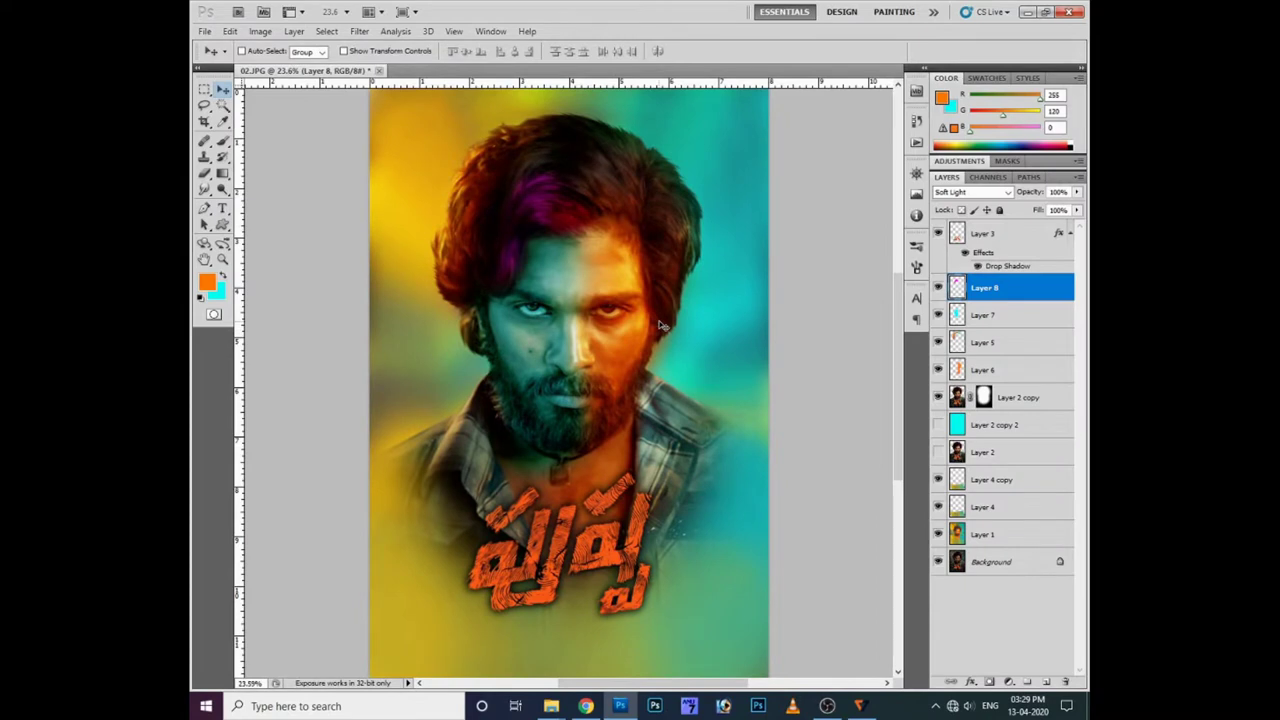
key("Tab")
key("Tab")
key("ctrl+0")
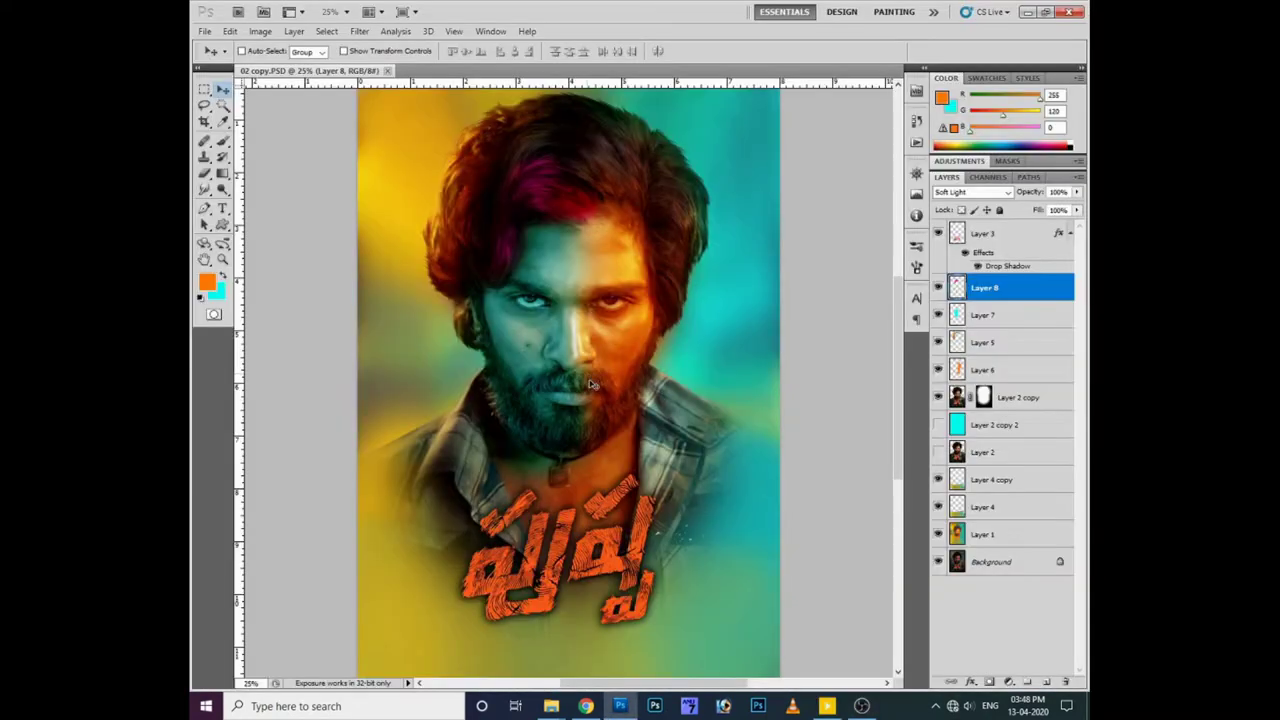
Step: Erase Layer 7's cyan to uncover the orange half from forehead to nose
key("ctrl+plus")
key("alt+bracketleft")
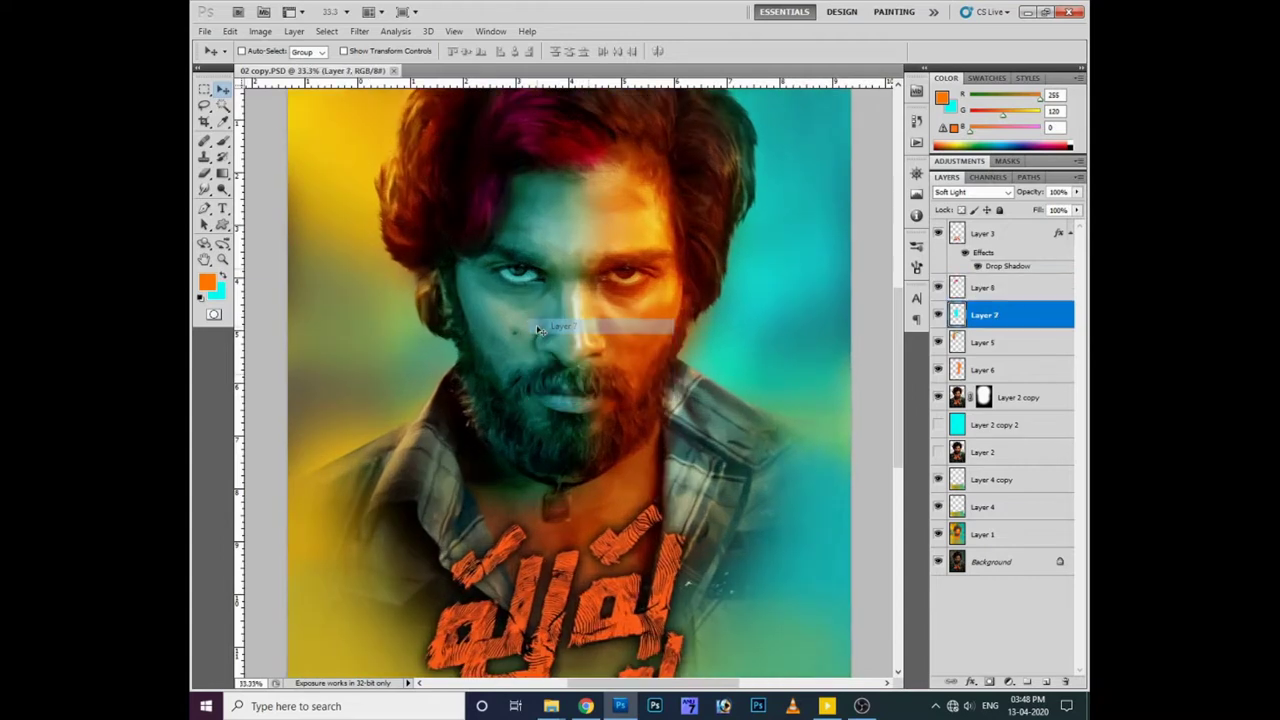
key("e")
key("bracketright")
key("bracketright")
left_click_drag(595, 210, 606, 463)
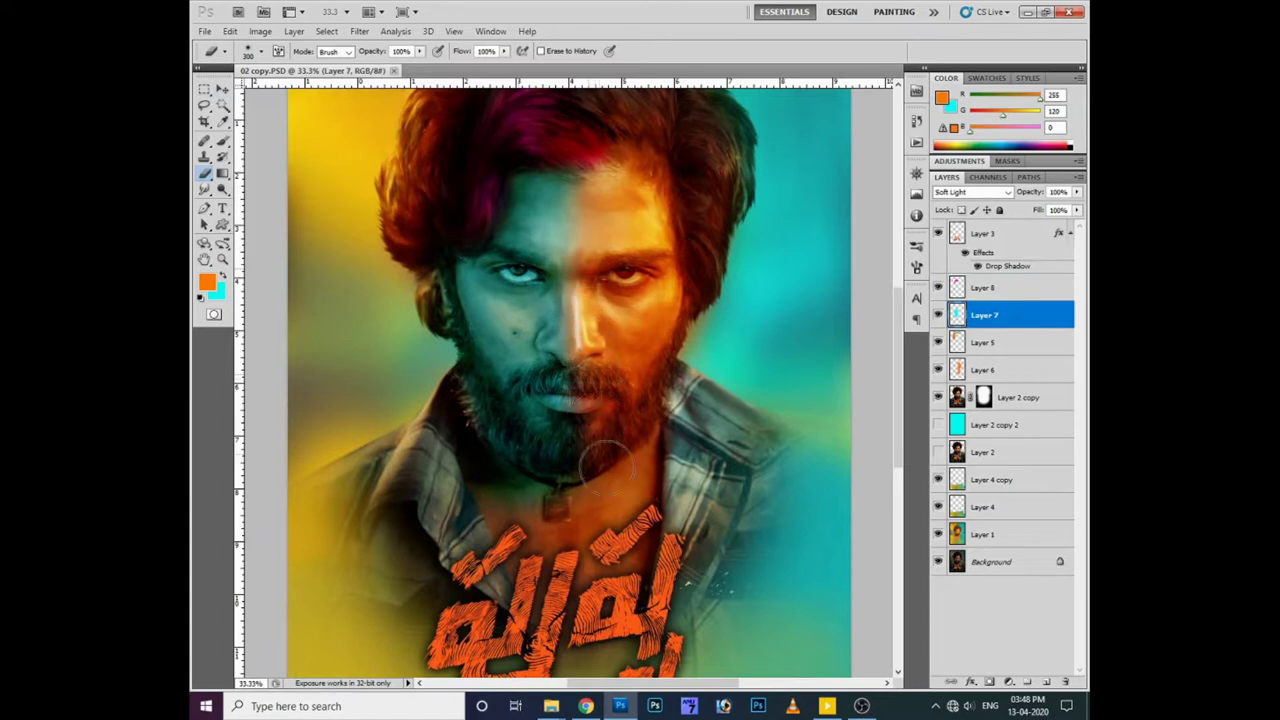
key("bracketright")
key("bracketright")
key("bracketright")
Step: Paint orange down the forehead on Layer 8 and a sharp centre split on Layer 7
key("alt+bracketright")
key("bracketleft")
key("bracketleft")
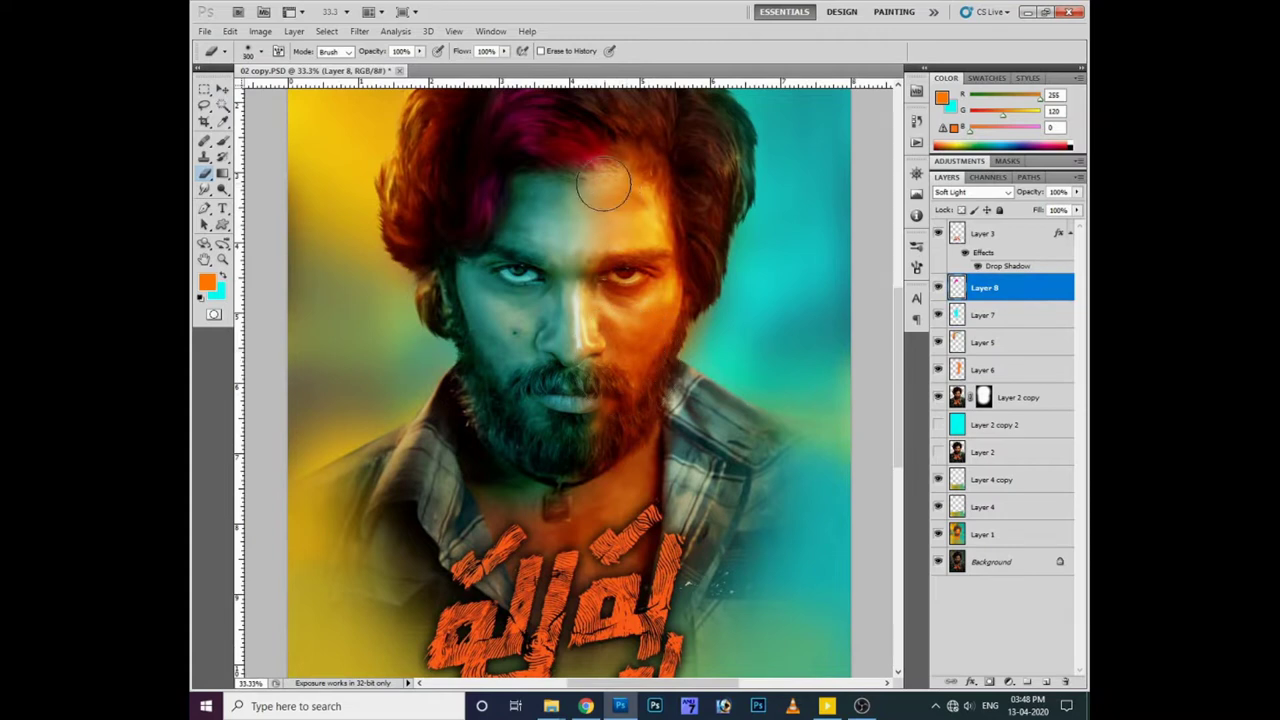
left_click_drag(604, 183, 624, 283)
key("bracketright")
key("bracketright")
key("bracketleft")
key("bracketleft")
key("bracketleft")
left_click_drag(597, 215, 589, 460)
left_click(1002, 317)
mouse_move(605, 222)
left_mouse_down()
mouse_move(602, 205)
mouse_move(603, 425)
mouse_move(586, 443)
mouse_move(610, 376)
mouse_move(582, 460)
left_mouse_up()
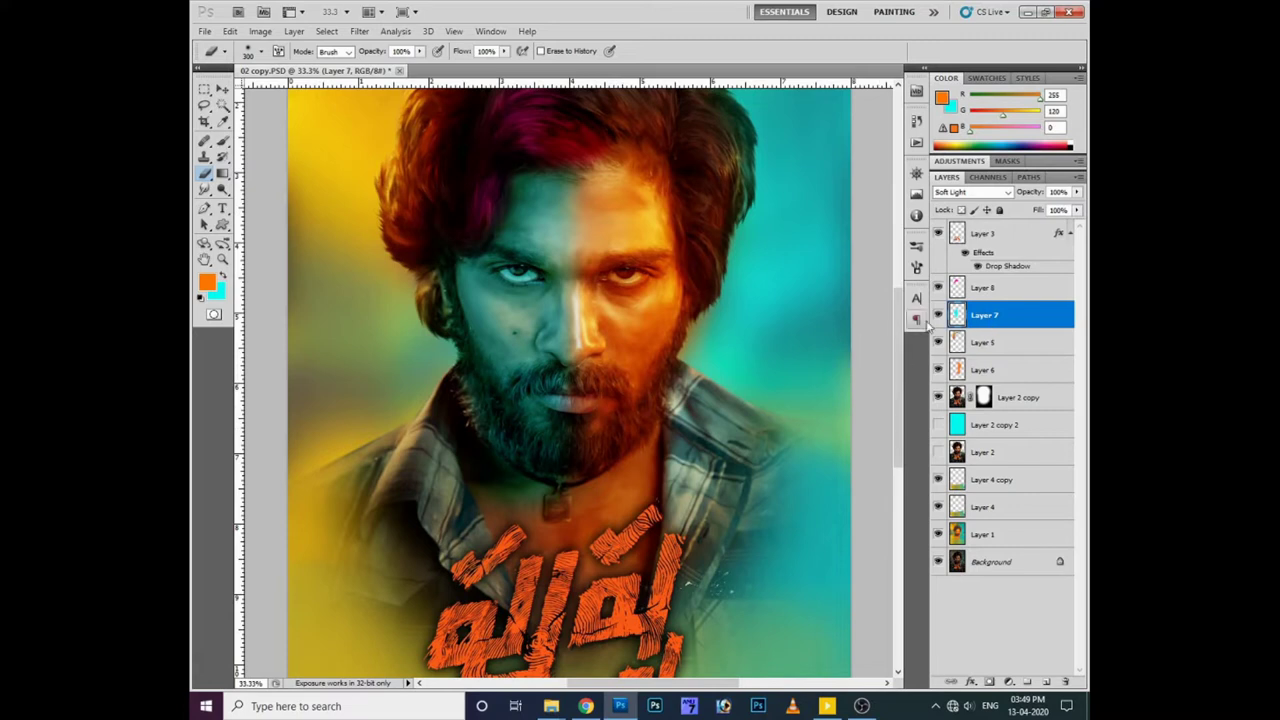
Step: Shift Layer 7's hue by +18 and lower its opacity to about 75%
key("ctrl+u")
mouse_move(927, 360)
left_mouse_down()
mouse_move(890, 362)
mouse_move(955, 362)
mouse_move(934, 362)
left_mouse_up()
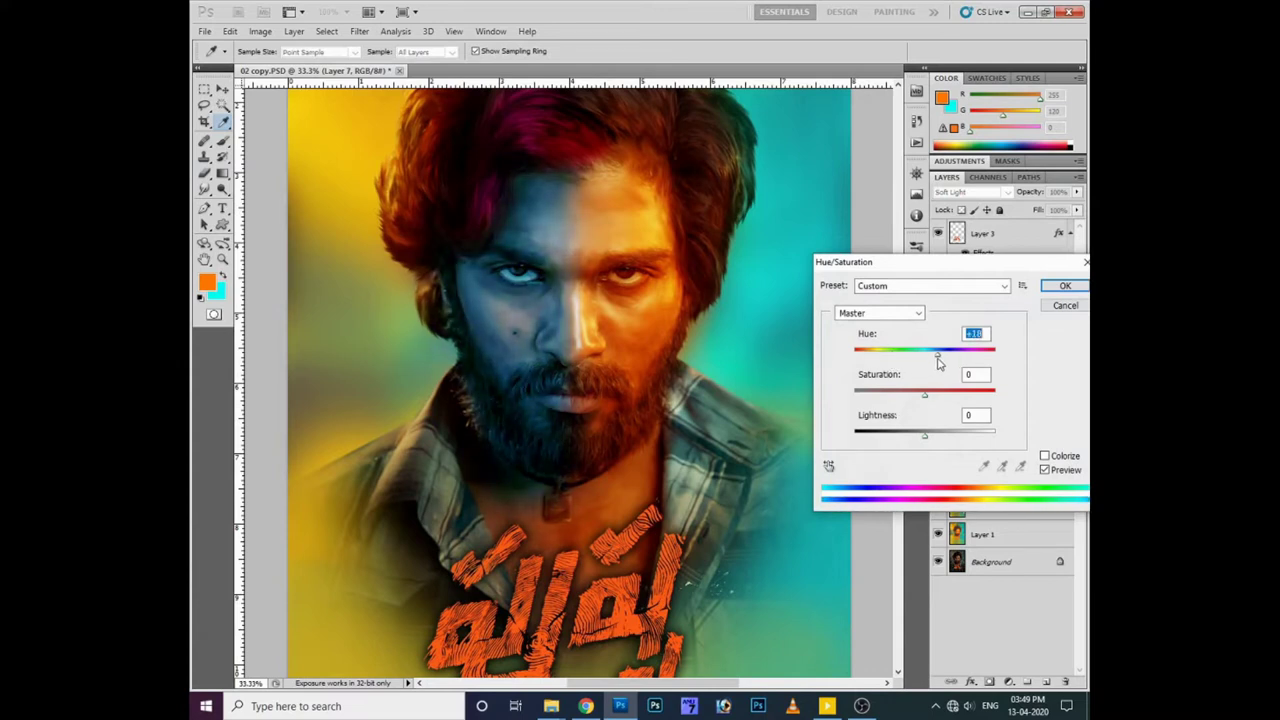
left_click(1046, 289)
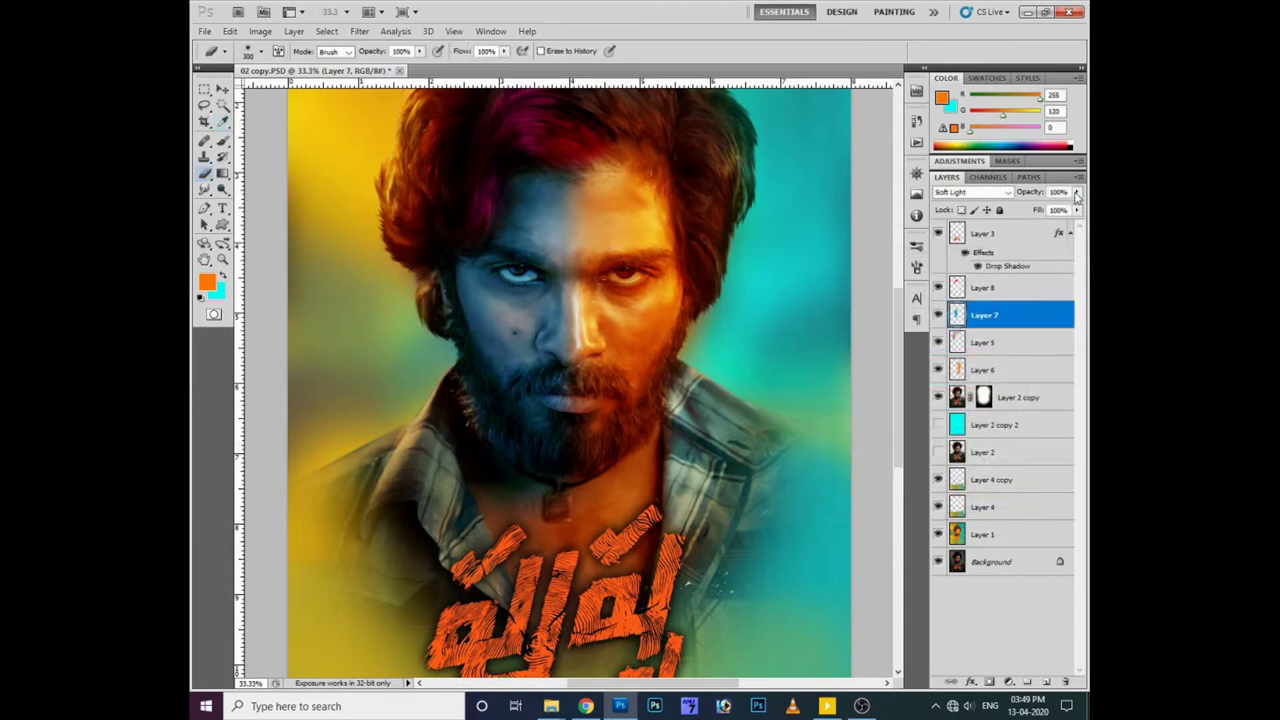
left_click(1077, 193)
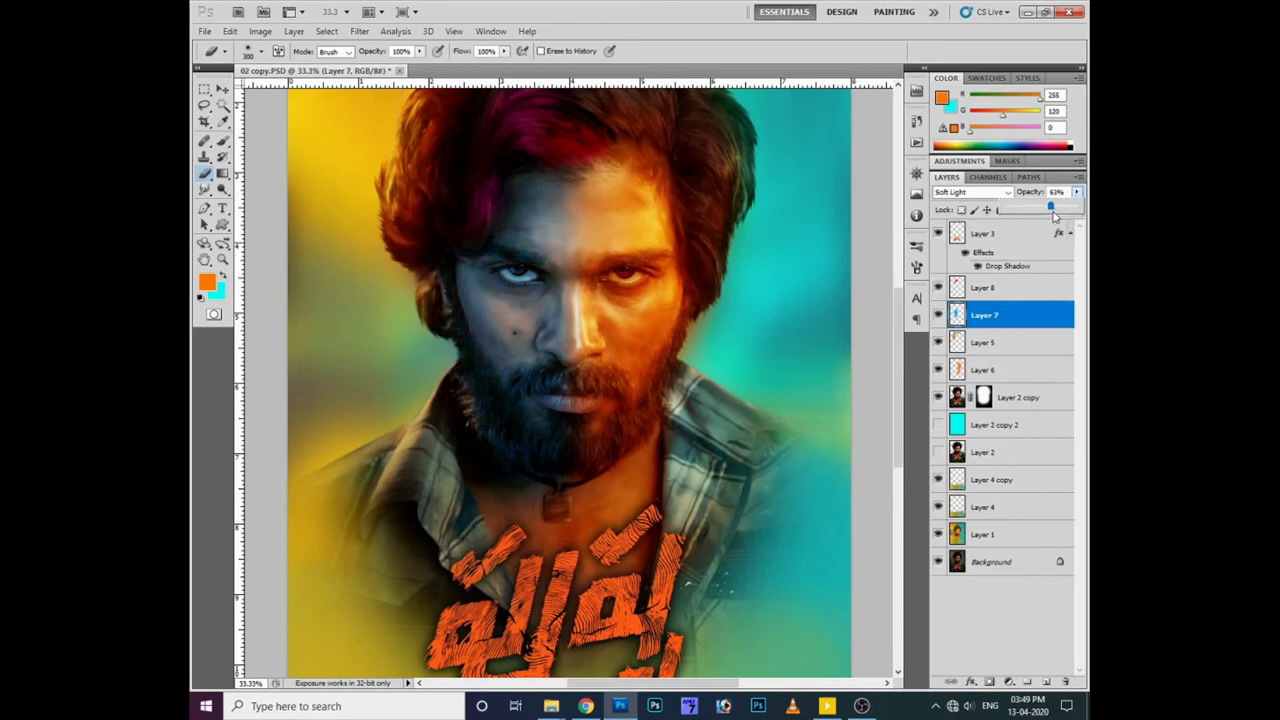
left_click(1056, 208)
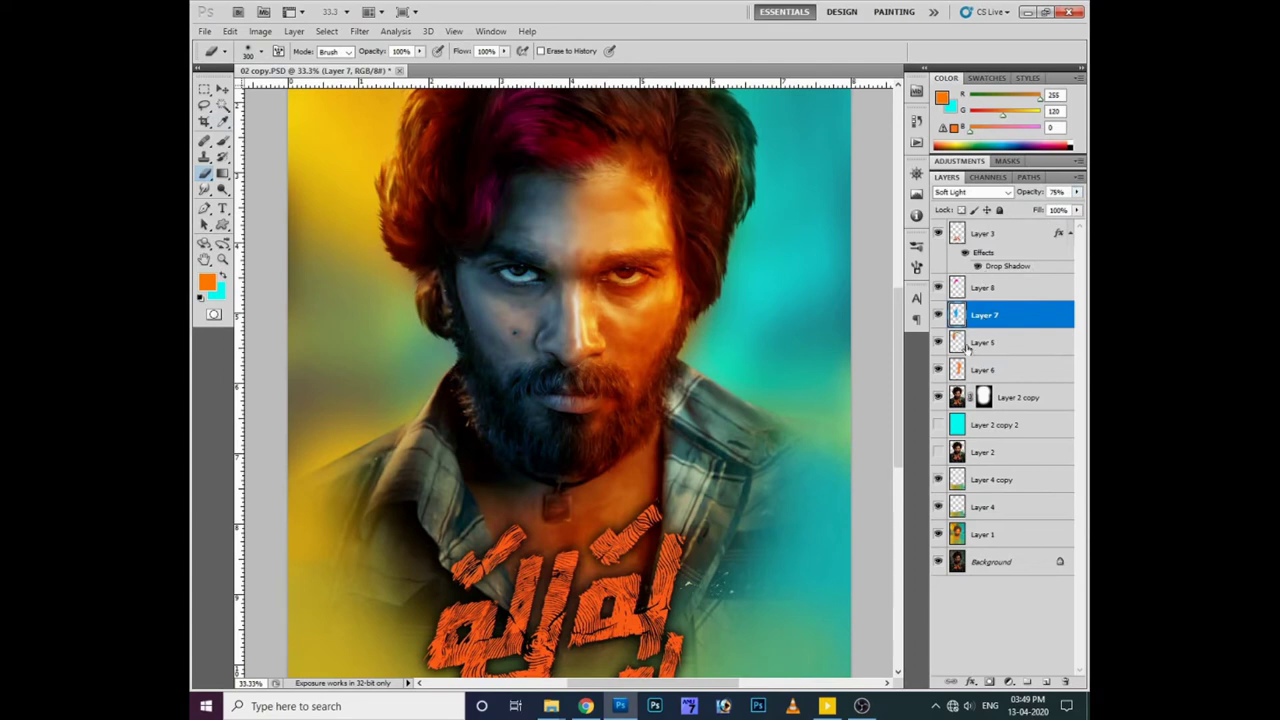
left_click(980, 370)
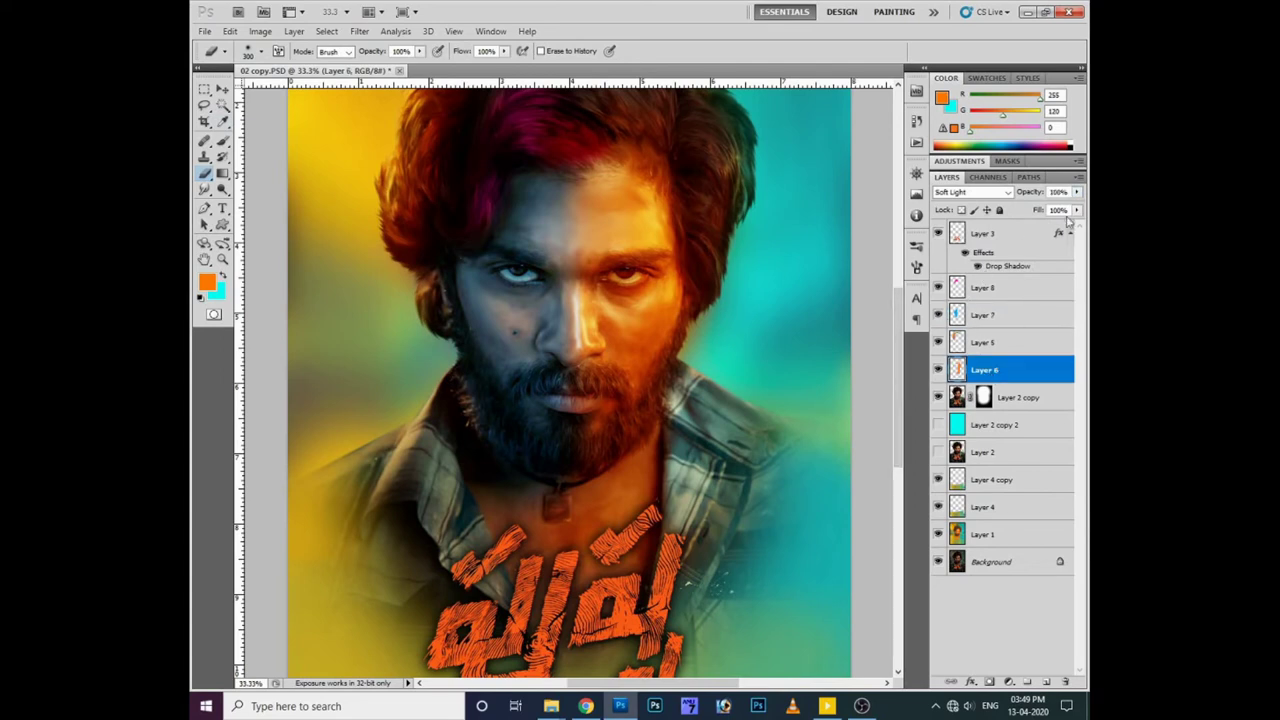